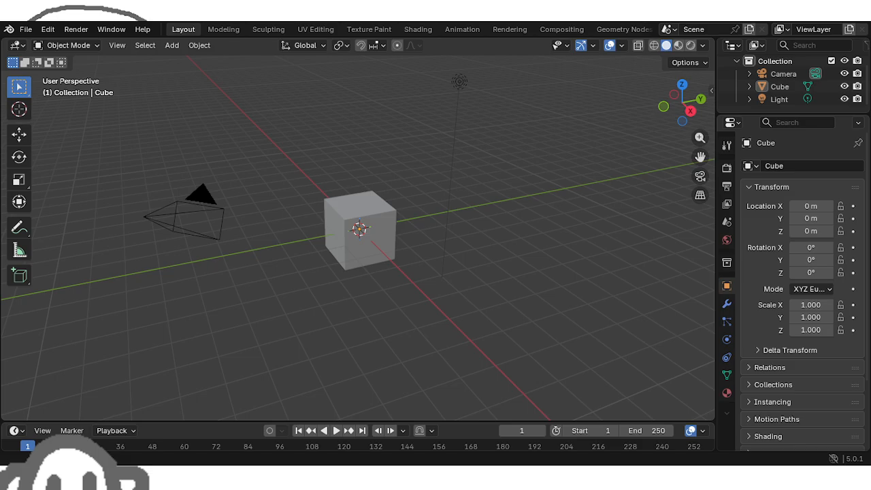
Step: Delete the default cube from the scene
{"action": "left_click", "coordinate": [354, 239]}
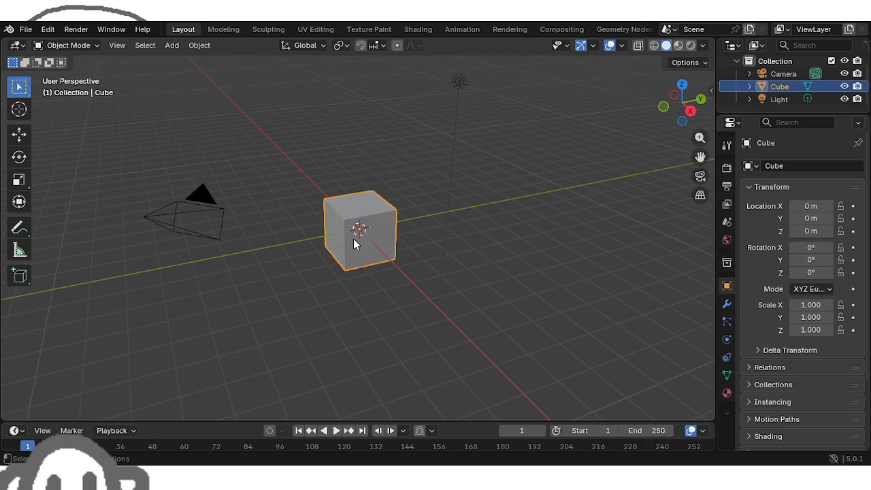
{"action": "right_click", "coordinate": [354, 238]}
{"action": "left_click", "coordinate": [265, 450]}
{"action": "middle_click_drag", "start_coordinate": [344, 369], "coordinate": [406, 317]}
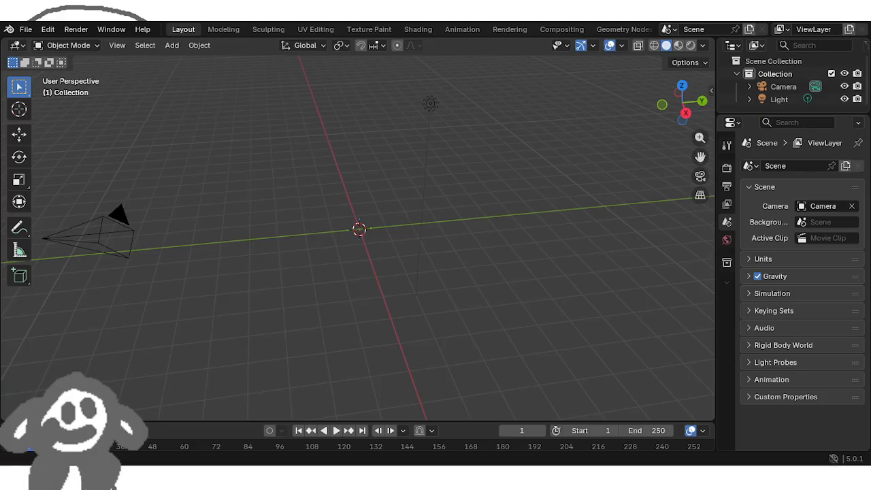
{"action": "right_click", "coordinate": [469, 328]}
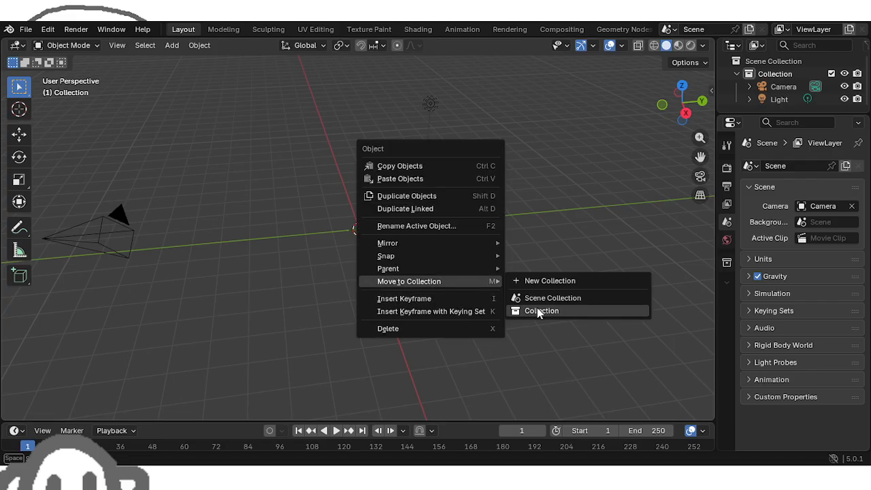
{"action": "scroll", "coordinate": [402, 231], "scroll_direction": "up", "scroll_amount": 3}
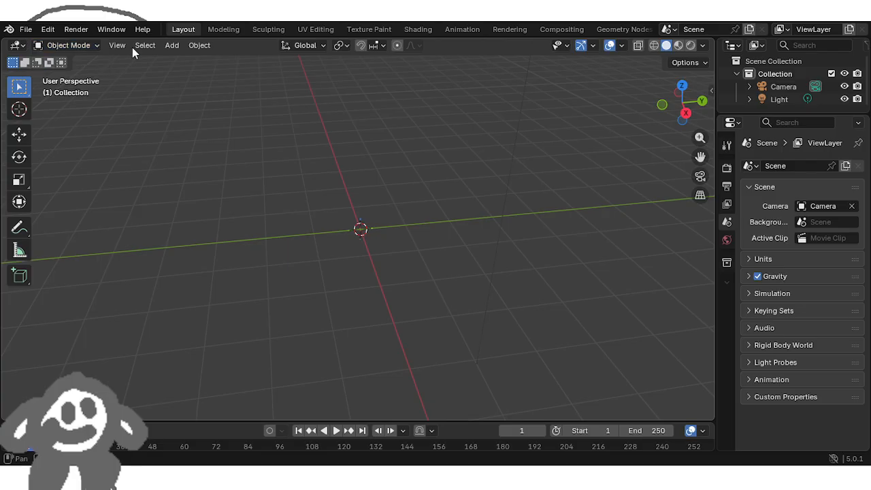
Step: Add a cylinder mesh at the origin with 9 vertices
{"action": "left_click", "coordinate": [172, 46]}
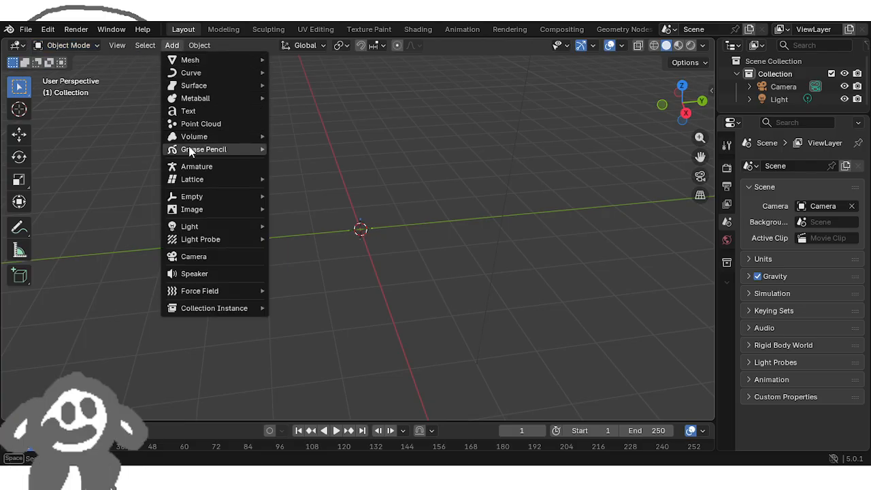
{"action": "mouse_move", "coordinate": [186, 65]}
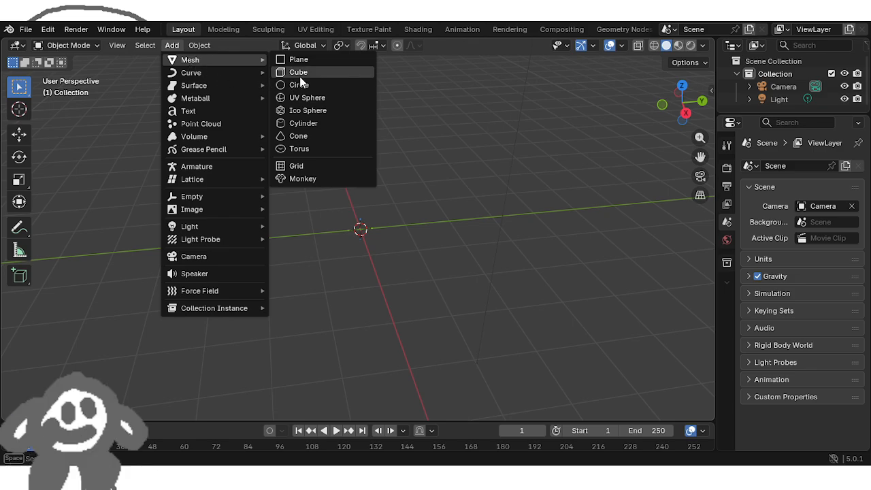
{"action": "left_click", "coordinate": [303, 123]}
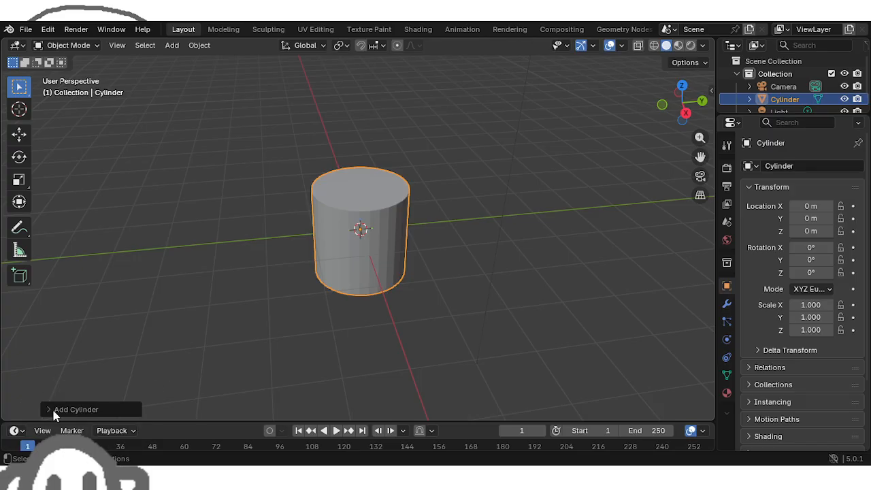
{"action": "left_click", "coordinate": [53, 410]}
{"action": "left_click", "coordinate": [158, 256]}
{"action": "type", "text": "8"}
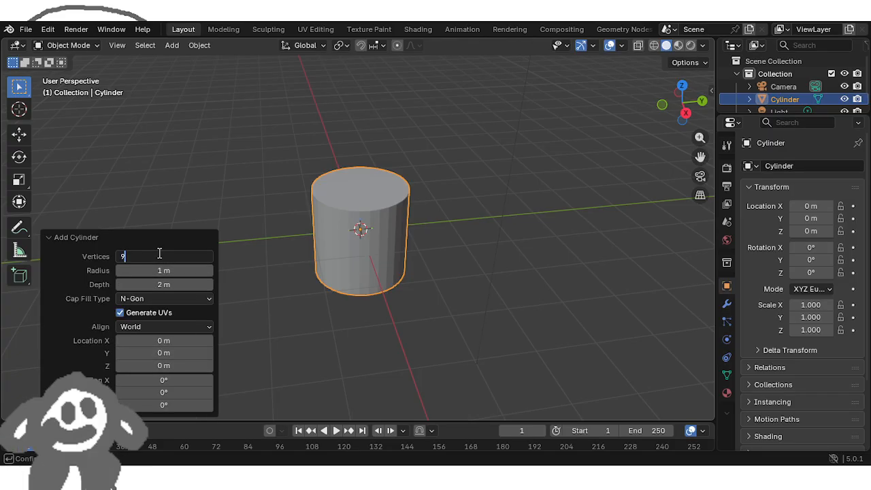
{"action": "key", "text": "Return"}
{"action": "left_click", "coordinate": [293, 312]}
{"action": "scroll", "coordinate": [293, 312], "scroll_direction": "down", "scroll_amount": 4}
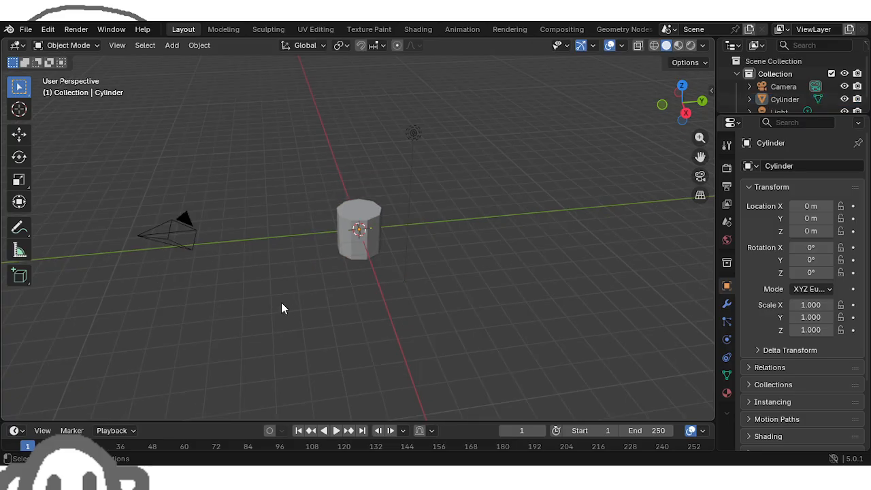
Step: Scale the cylinder into a thin tall pole, about 0.305 in X and Y and 2.0 in Z
{"action": "left_click", "coordinate": [19, 178]}
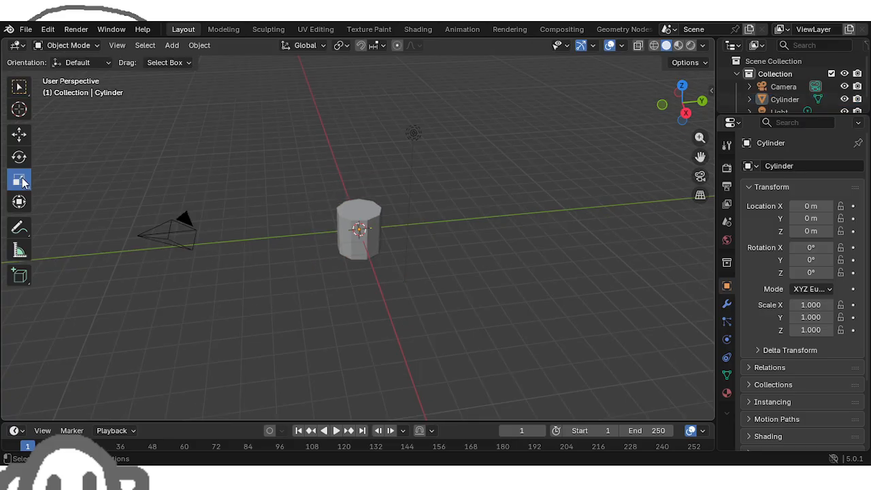
{"action": "left_click", "coordinate": [354, 235]}
{"action": "left_click_drag", "start_coordinate": [397, 265], "coordinate": [359, 248]}
{"action": "left_click_drag", "start_coordinate": [361, 190], "coordinate": [335, 272]}
Step: Lock the camera to the view and reframe it to face the cylinder along X, with its centre near the frame's lower edge
{"action": "left_click", "coordinate": [700, 176]}
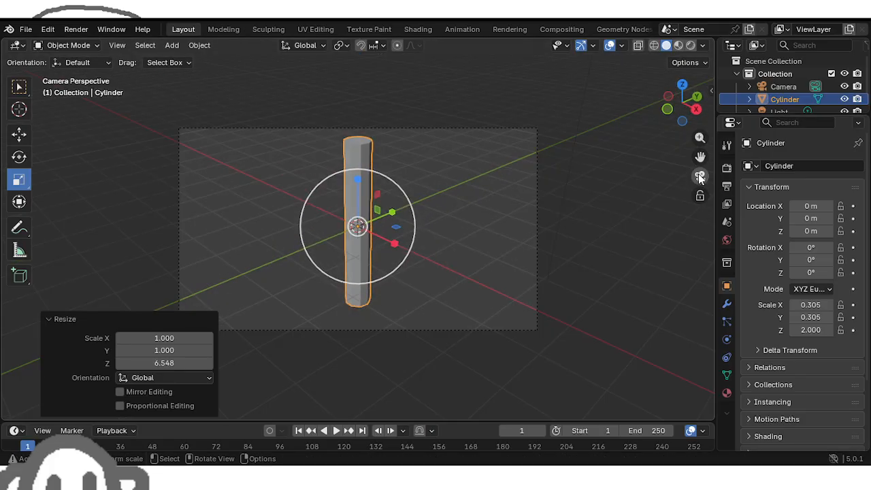
{"action": "left_click", "coordinate": [19, 134]}
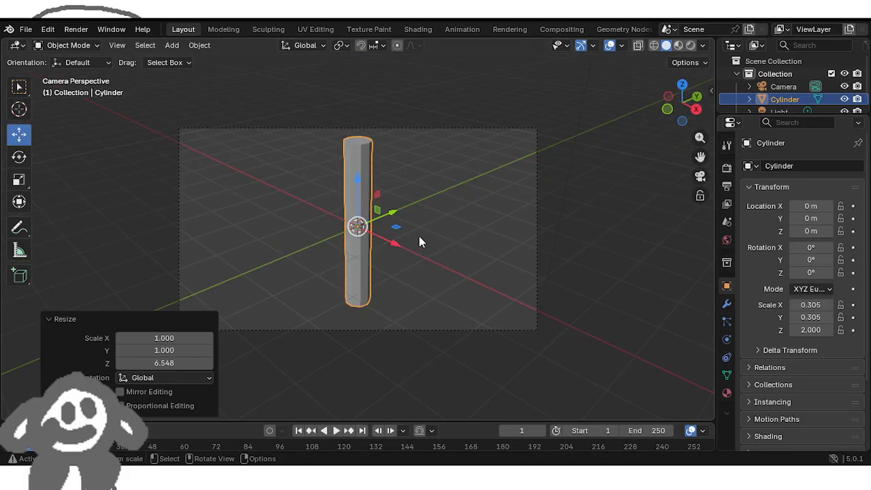
{"action": "middle_click_drag", "start_coordinate": [408, 244], "coordinate": [341, 206]}
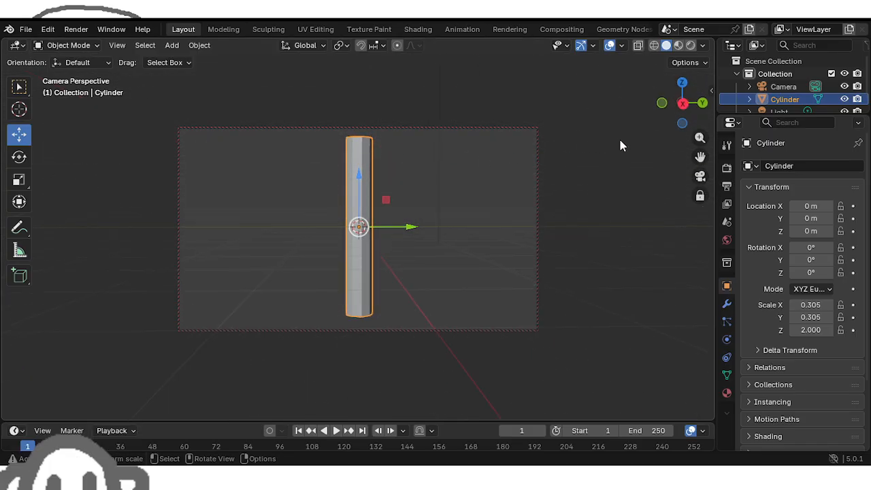
{"action": "left_click_drag", "start_coordinate": [700, 156], "coordinate": [713, 250]}
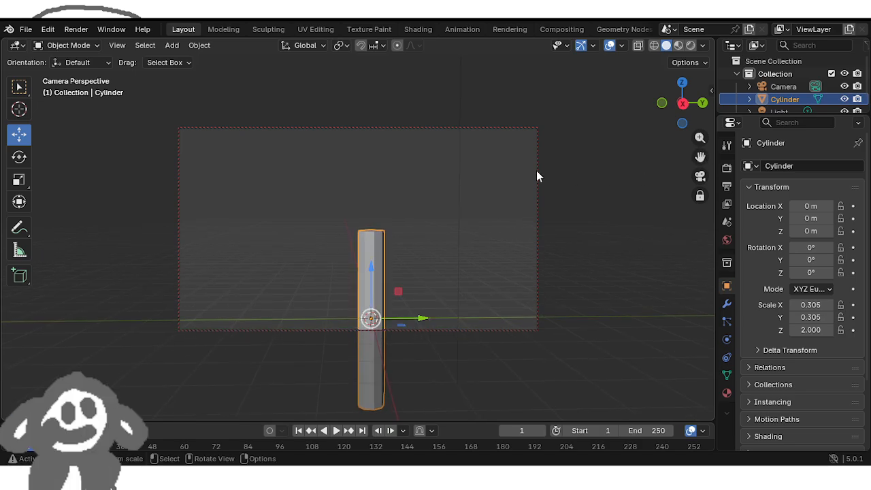
Step: Give the cylinder a new material with the base color hex 66666666
{"action": "left_click", "coordinate": [727, 394]}
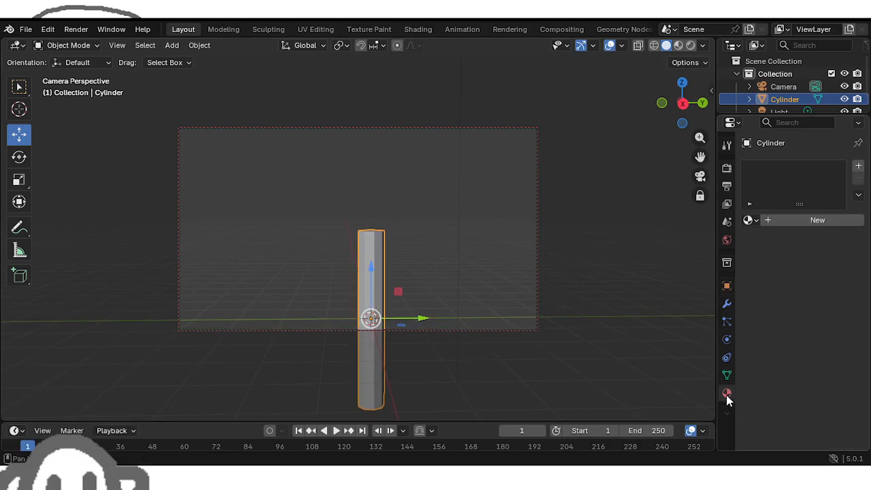
{"action": "left_click", "coordinate": [806, 225]}
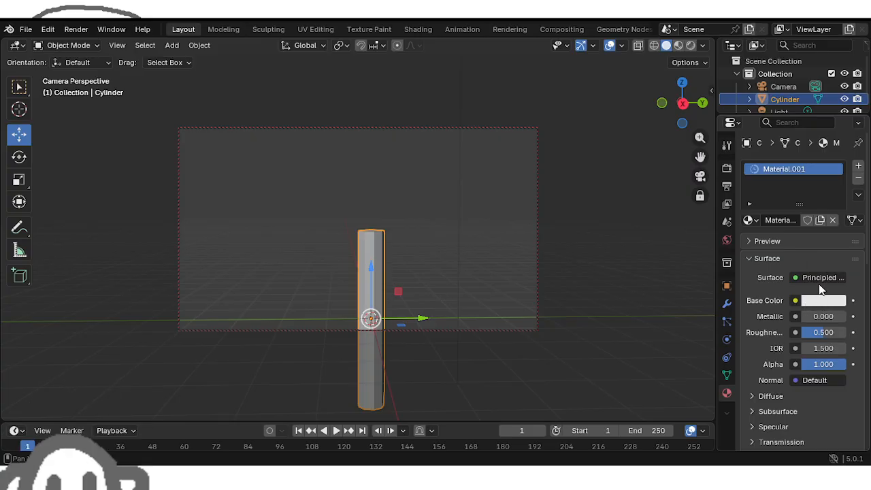
{"action": "left_click", "coordinate": [823, 301]}
{"action": "left_click", "coordinate": [783, 282]}
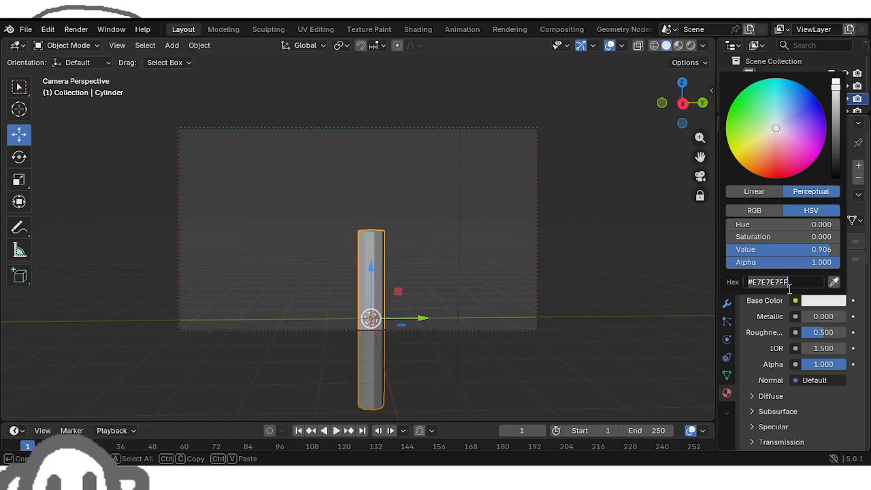
{"action": "type", "text": "66666666"}
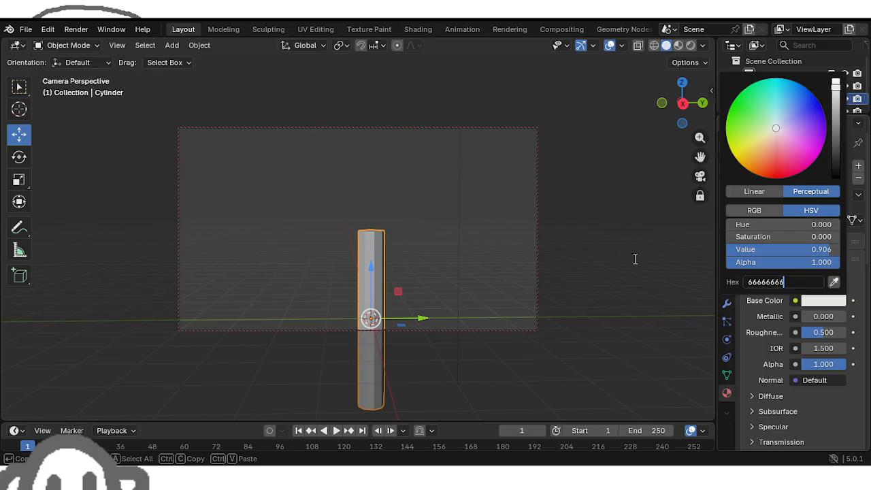
{"action": "key", "text": "Return"}
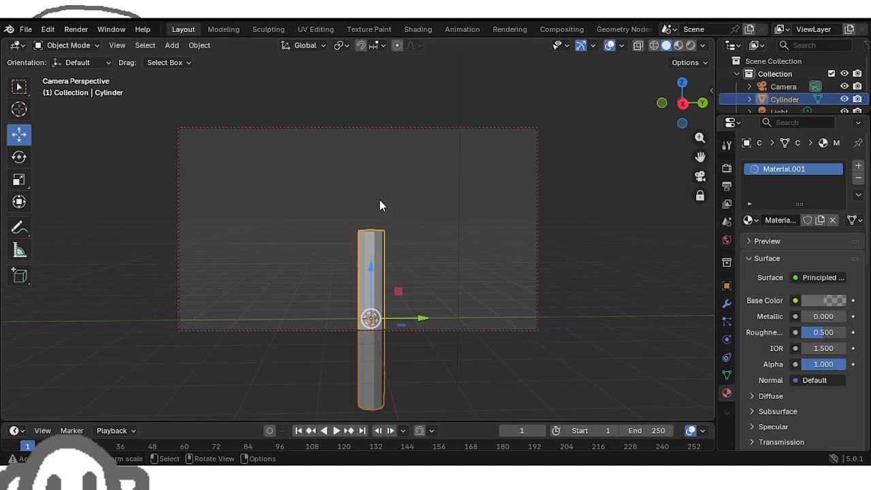
Step: Switch the viewport to rendered shading and make the render film background transparent
{"action": "left_click", "coordinate": [678, 45]}
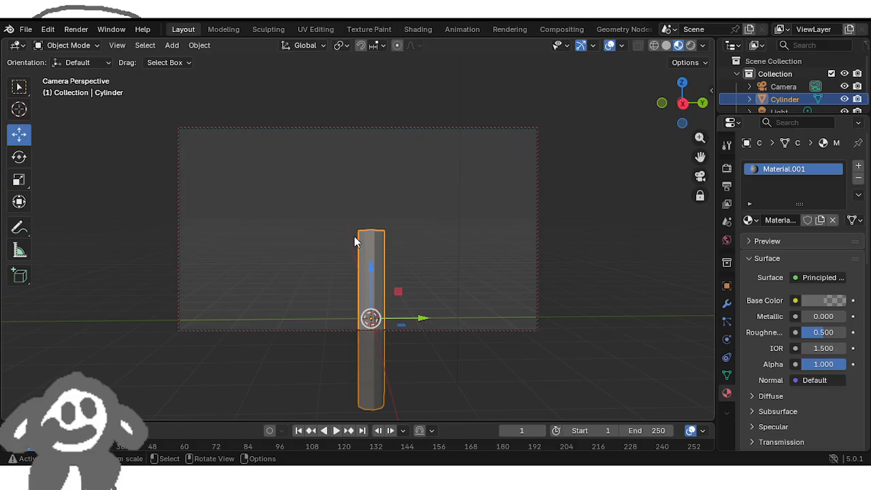
{"action": "left_click", "coordinate": [691, 44]}
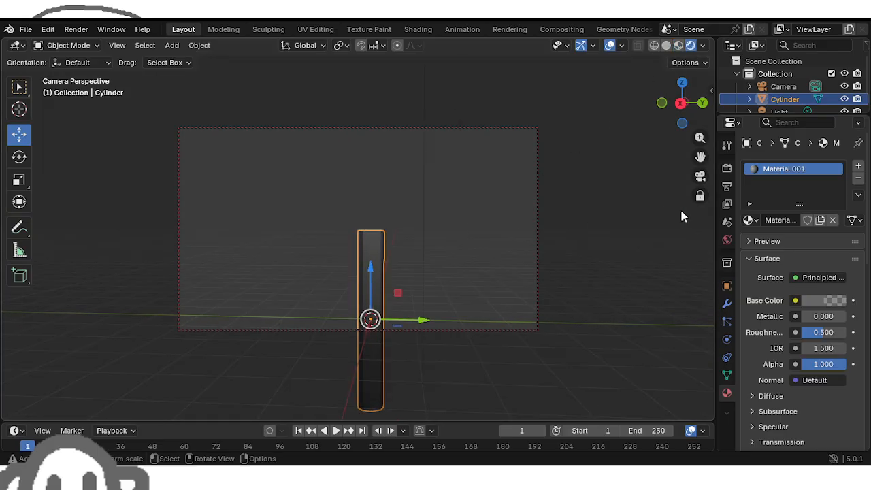
{"action": "left_click", "coordinate": [727, 185]}
{"action": "left_click", "coordinate": [727, 167]}
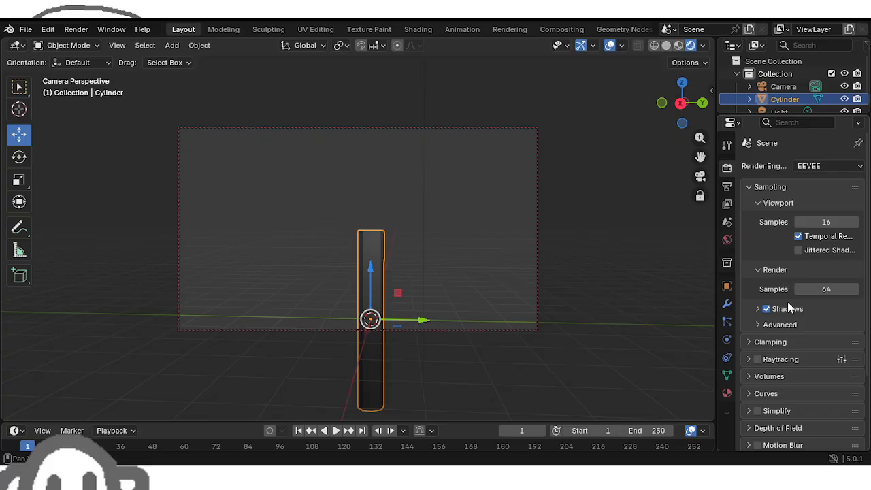
{"action": "scroll", "coordinate": [782, 368], "scroll_direction": "down", "scroll_amount": 2}
{"action": "left_click", "coordinate": [751, 409]}
{"action": "scroll", "coordinate": [756, 405], "scroll_direction": "down", "scroll_amount": 2}
{"action": "left_click", "coordinate": [793, 394]}
{"action": "left_click", "coordinate": [760, 361]}
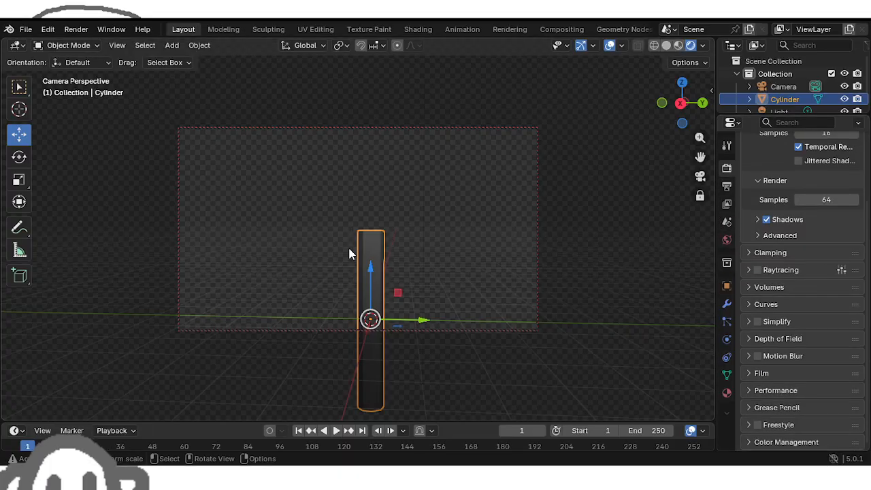
Step: Unlock the camera from the view and lower the light along Z to about 3.48 m
{"action": "left_click", "coordinate": [768, 110]}
{"action": "left_click_drag", "start_coordinate": [767, 117], "coordinate": [767, 173]}
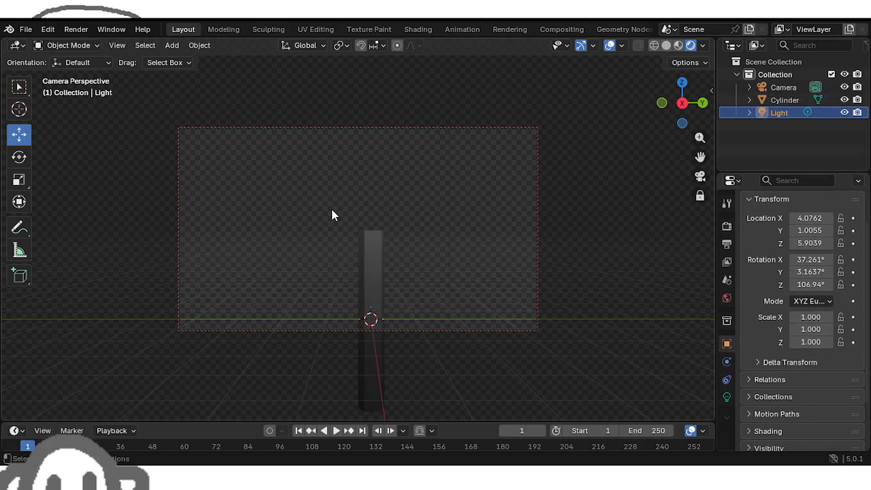
{"action": "left_click", "coordinate": [700, 196]}
{"action": "scroll", "coordinate": [467, 252], "scroll_direction": "down", "scroll_amount": 4}
{"action": "scroll", "coordinate": [466, 247], "scroll_direction": "up", "scroll_amount": 3}
{"action": "scroll", "coordinate": [466, 244], "scroll_direction": "down", "scroll_amount": 3}
{"action": "left_click_drag", "start_coordinate": [402, 76], "coordinate": [411, 166]}
{"action": "scroll", "coordinate": [410, 217], "scroll_direction": "up", "scroll_amount": 3}
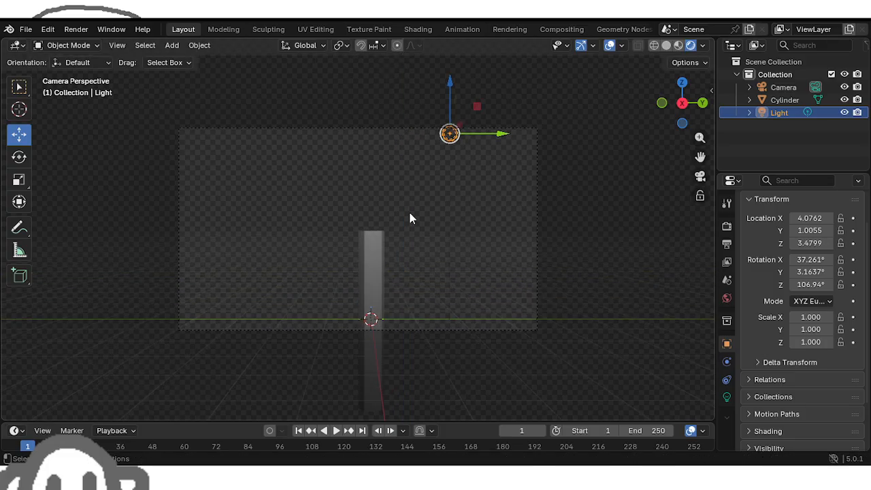
{"action": "left_click", "coordinate": [402, 219]}
{"action": "right_click", "coordinate": [433, 247]}
{"action": "key", "text": "Escape"}
Step: Duplicate the cylinder and move the copy about -0.74 m along Y
{"action": "middle_click_drag", "start_coordinate": [422, 298], "coordinate": [371, 293]}
{"action": "left_click", "coordinate": [359, 285]}
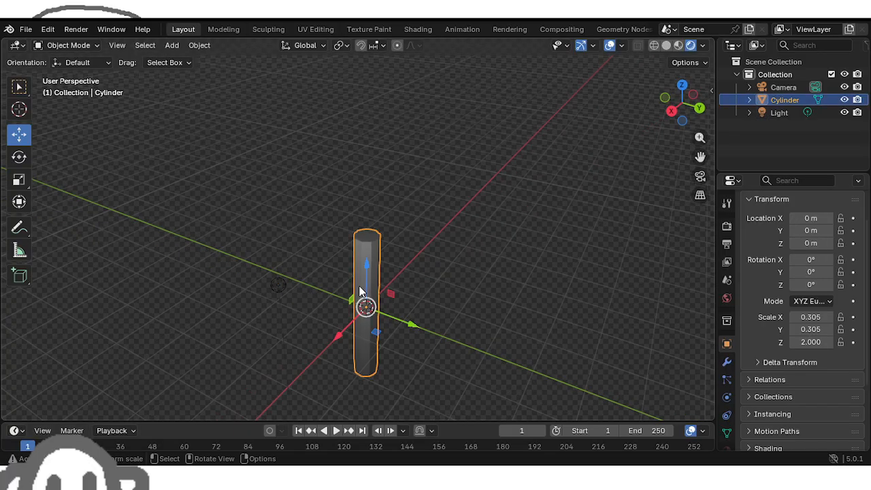
{"action": "key", "text": "ctrl+c"}
{"action": "key", "text": "ctrl+v"}
{"action": "left_click_drag", "start_coordinate": [413, 328], "coordinate": [386, 317]}
Step: Rotate the copied cylinder around X so its upper end leans against the top of the original
{"action": "left_click", "coordinate": [19, 157]}
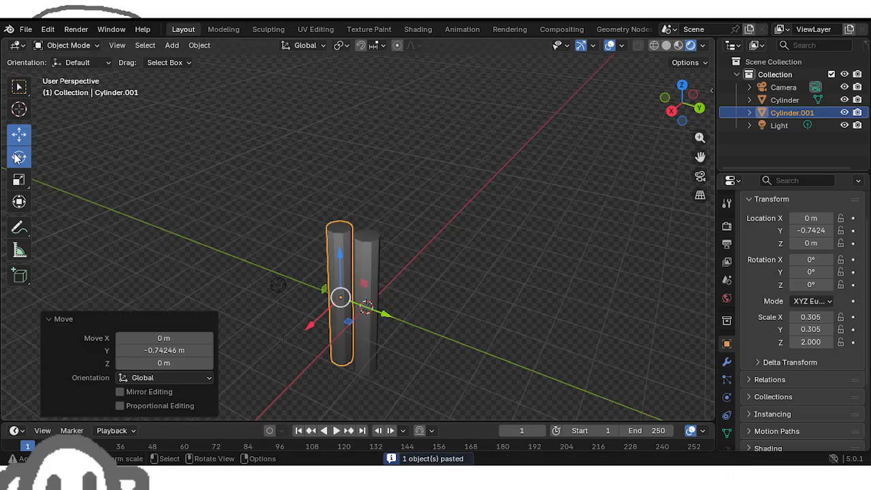
{"action": "left_click_drag", "start_coordinate": [367, 286], "coordinate": [369, 292]}
{"action": "middle_click_drag", "start_coordinate": [439, 276], "coordinate": [451, 262]}
Step: Duplicate the tilted cylinder and rotate the new copy about 45° around X to lean the opposite way
{"action": "key", "text": "ctrl+c"}
{"action": "key", "text": "ctrl+v"}
{"action": "left_click_drag", "start_coordinate": [347, 288], "coordinate": [353, 281]}
Step: Move the oppositely tilted cylinder about 1.52 m along Y to the other side of the upright one
{"action": "left_click", "coordinate": [19, 134]}
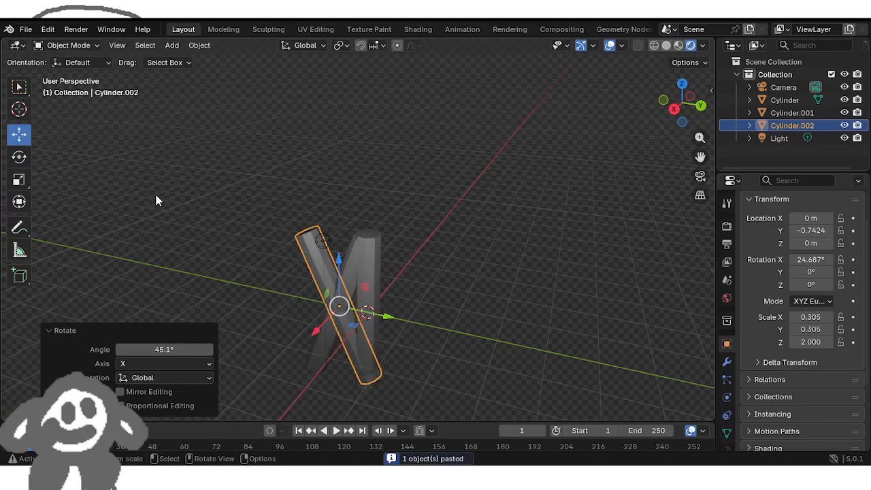
{"action": "left_click_drag", "start_coordinate": [382, 316], "coordinate": [445, 328]}
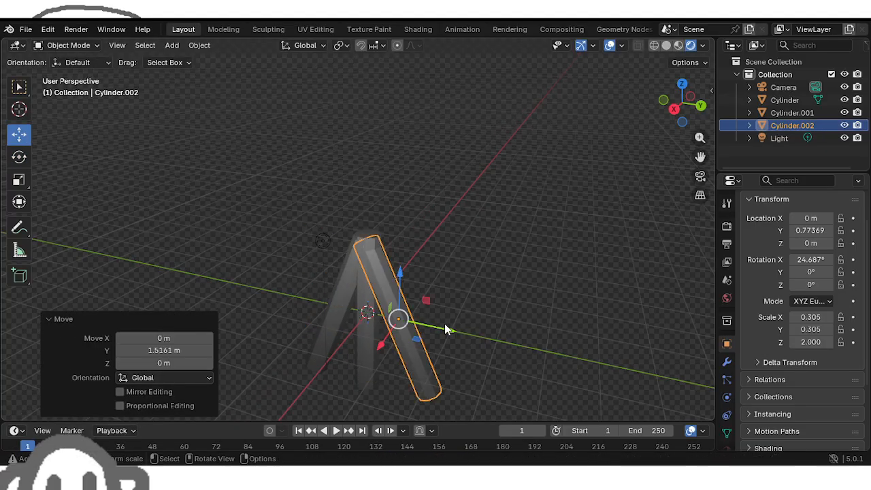
{"action": "scroll", "coordinate": [514, 304], "scroll_direction": "up", "scroll_amount": 4}
{"action": "scroll", "coordinate": [514, 296], "scroll_direction": "down", "scroll_amount": 3}
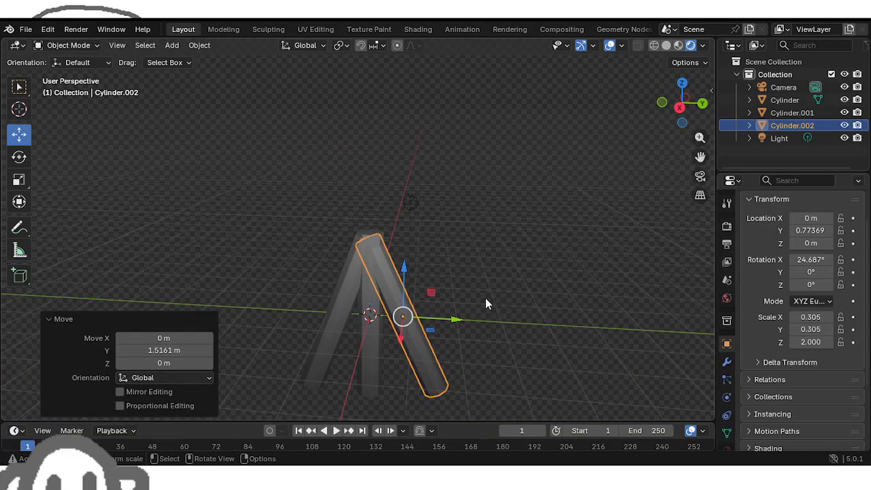
{"action": "left_click", "coordinate": [477, 300]}
{"action": "middle_click_drag", "start_coordinate": [422, 312], "coordinate": [420, 344]}
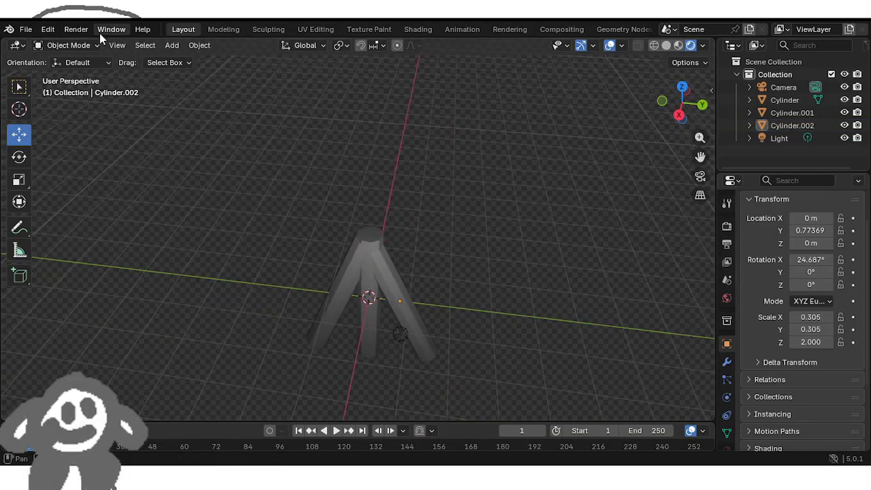
Step: Add a UV sphere with 9 segments and 9 rings at the origin
{"action": "left_click", "coordinate": [172, 45]}
{"action": "mouse_move", "coordinate": [203, 59]}
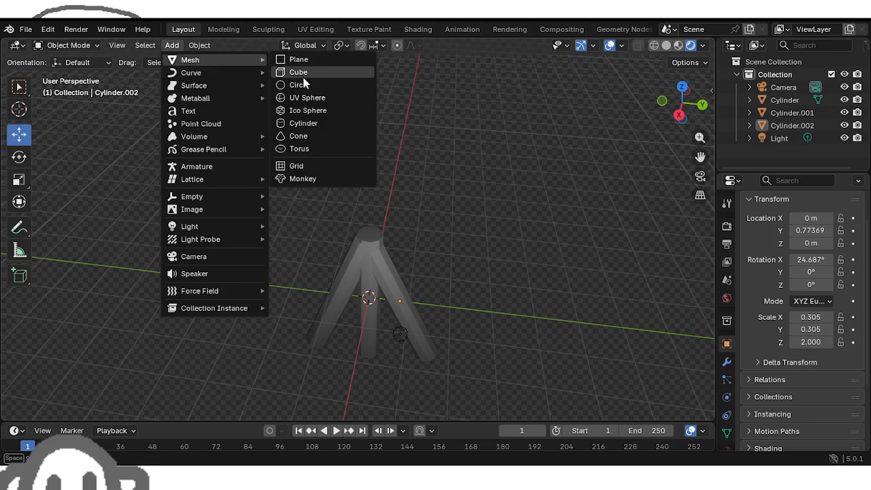
{"action": "left_click", "coordinate": [299, 99]}
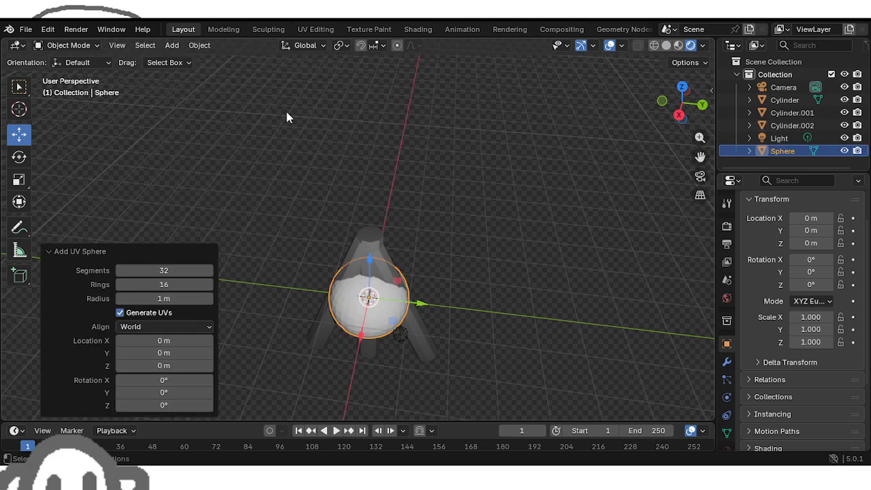
{"action": "left_click", "coordinate": [160, 271]}
{"action": "type", "text": "9"}
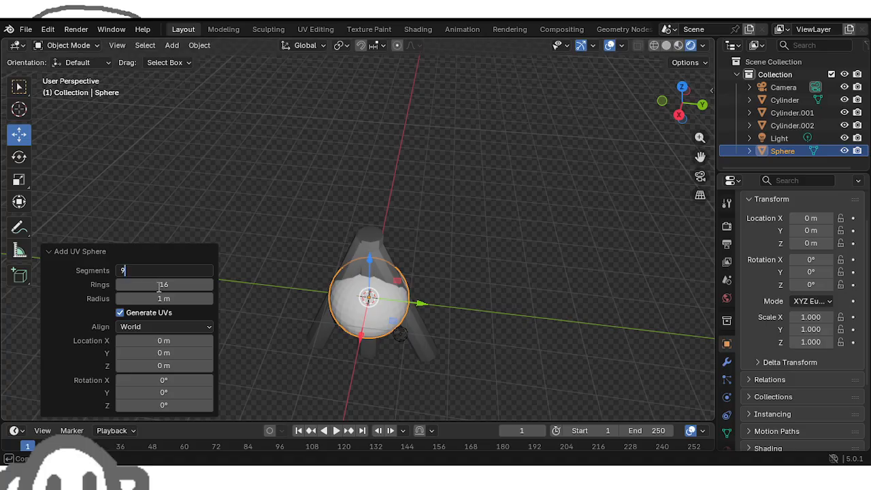
{"action": "key", "text": "Return"}
{"action": "left_click", "coordinate": [160, 284]}
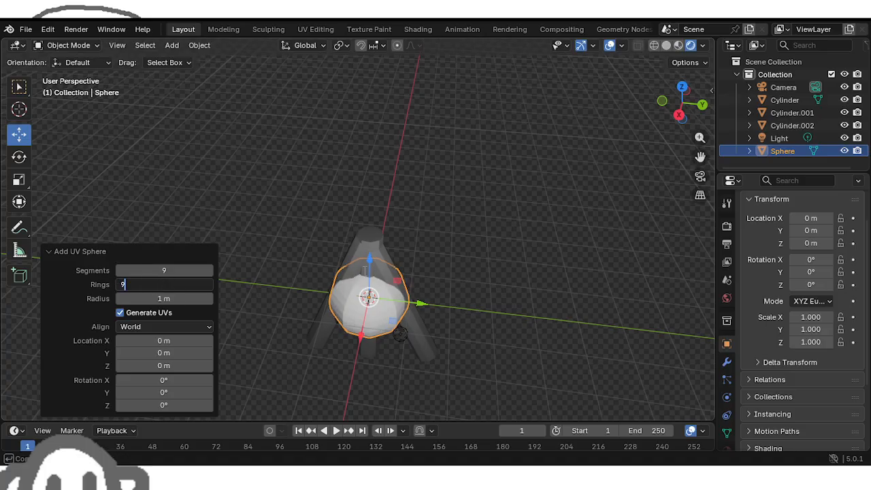
{"action": "type", "text": "9"}
{"action": "key", "text": "Return"}
Step: Raise the sphere about 2.74 m along Z so it sits on top of the three cylinders
{"action": "left_click_drag", "start_coordinate": [371, 269], "coordinate": [365, 178]}
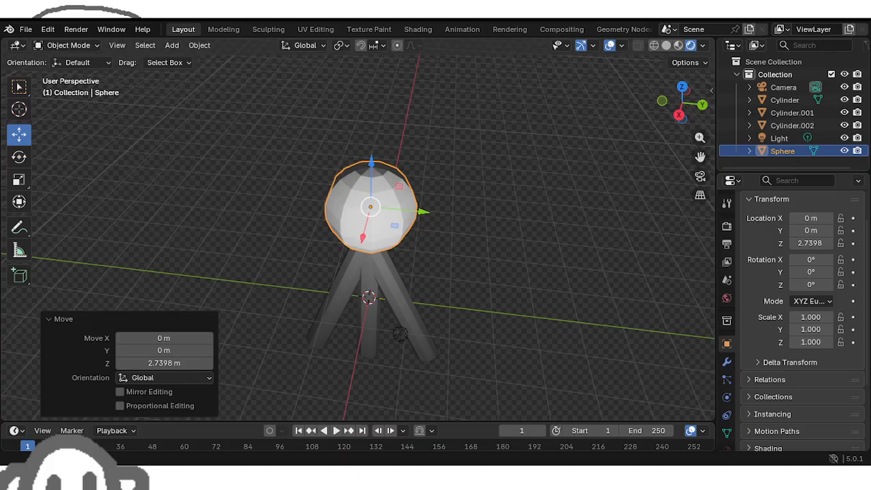
{"action": "middle_click_drag", "start_coordinate": [422, 330], "coordinate": [461, 305]}
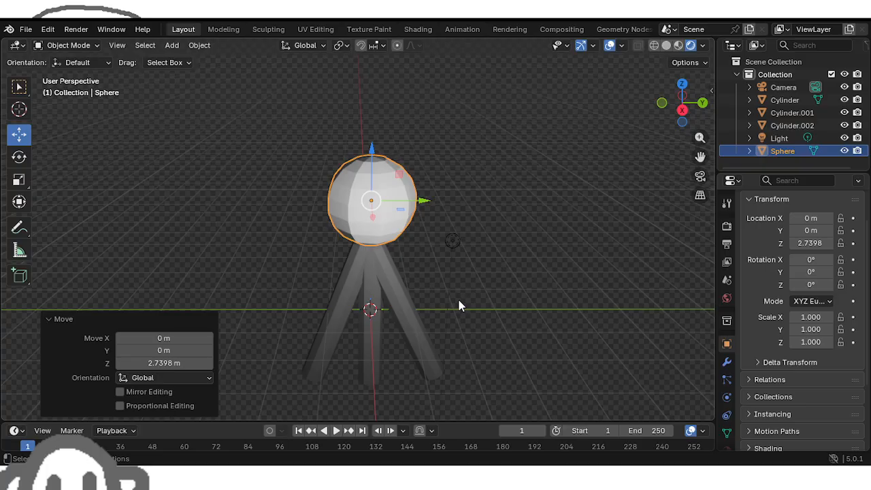
{"action": "left_click", "coordinate": [459, 307]}
Step: Duplicate the upright cylinder and shrink the copy to a scale of about 0.139 in Y and 0.392 in Z
{"action": "left_click", "coordinate": [378, 337]}
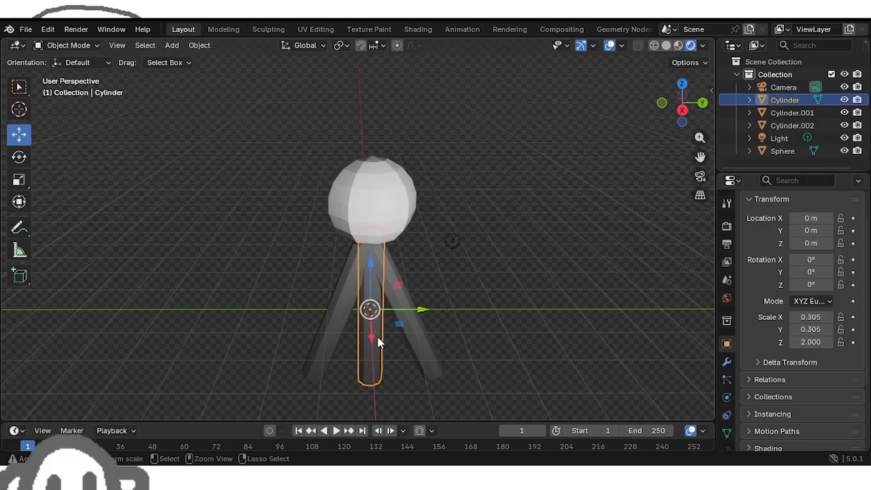
{"action": "key", "text": "ctrl+c"}
{"action": "key", "text": "ctrl+v"}
{"action": "left_click", "coordinate": [19, 157]}
{"action": "left_click", "coordinate": [19, 179]}
{"action": "left_click_drag", "start_coordinate": [403, 292], "coordinate": [381, 308]}
{"action": "left_click_drag", "start_coordinate": [370, 264], "coordinate": [371, 304]}
Step: Move the small cylinder about 0.67 m along X and reduce its X scale to about 0.148
{"action": "left_click", "coordinate": [22, 135]}
{"action": "middle_click_drag", "start_coordinate": [174, 182], "coordinate": [394, 280]}
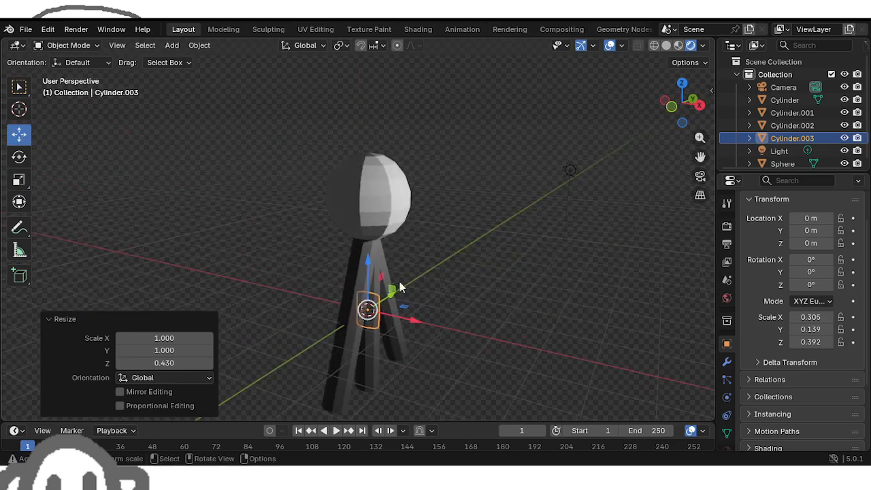
{"action": "left_click_drag", "start_coordinate": [403, 320], "coordinate": [429, 324]}
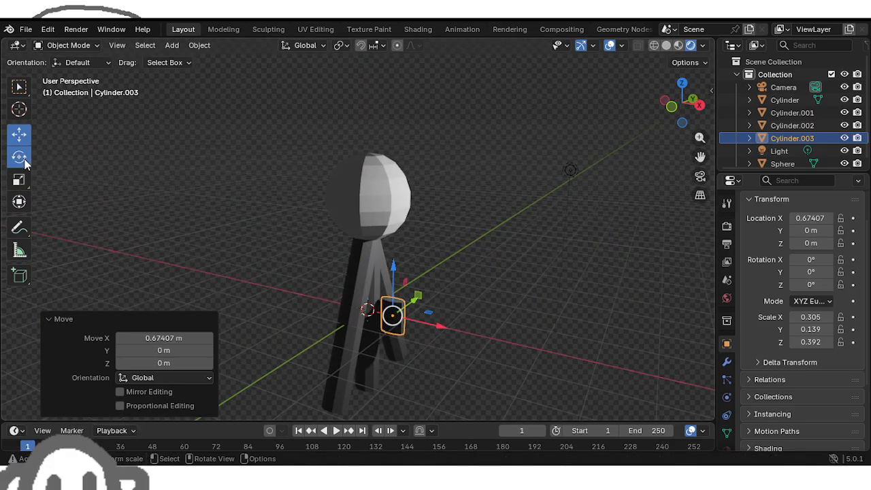
{"action": "left_click", "coordinate": [20, 180]}
{"action": "left_click_drag", "start_coordinate": [431, 329], "coordinate": [409, 328]}
Step: Place the small cylinder on the sphere's front as an eye, at about X 0.94, Y -0.50 and Z 2.95 m
{"action": "left_click", "coordinate": [19, 135]}
{"action": "left_click_drag", "start_coordinate": [387, 271], "coordinate": [406, 152]}
{"action": "left_click_drag", "start_coordinate": [429, 197], "coordinate": [446, 193]}
{"action": "middle_click_drag", "start_coordinate": [447, 192], "coordinate": [377, 198]}
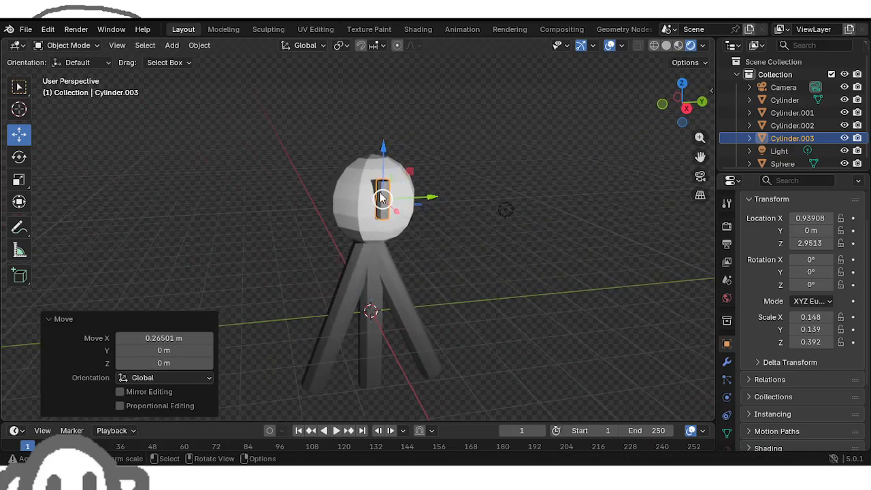
{"action": "left_click_drag", "start_coordinate": [424, 196], "coordinate": [394, 200]}
Step: Flatten the eye cylinder along X to a scale of about 0.014
{"action": "middle_click_drag", "start_coordinate": [395, 199], "coordinate": [456, 195]}
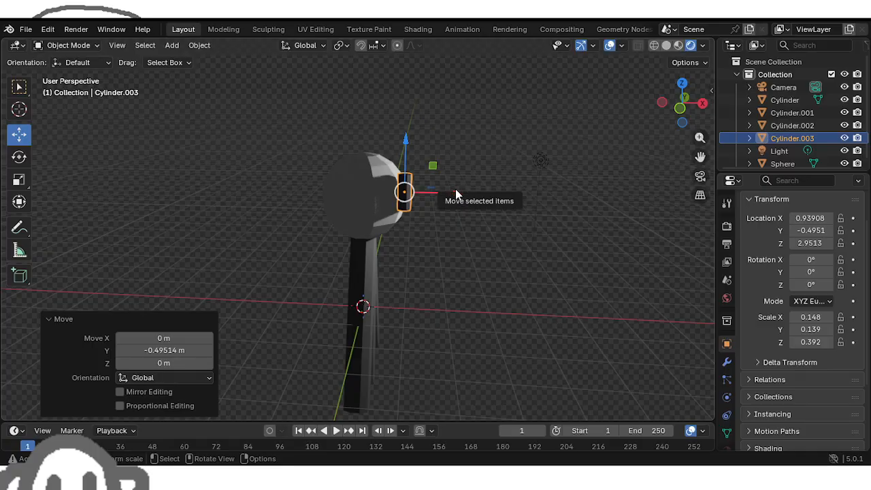
{"action": "left_click", "coordinate": [19, 180]}
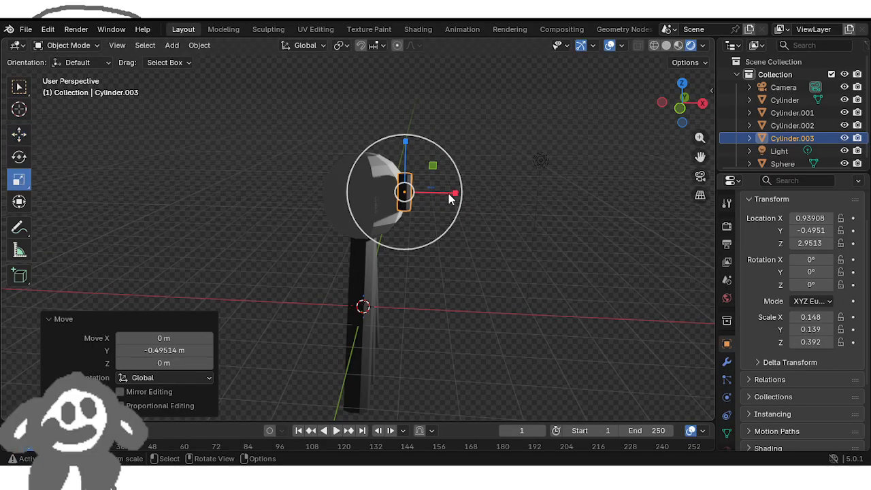
{"action": "left_click_drag", "start_coordinate": [454, 193], "coordinate": [386, 196]}
{"action": "left_click", "coordinate": [405, 193]}
Step: Shift the flattened eye to about Y -0.30 m and seat it against the sphere at about X 0.91 m
{"action": "middle_click_drag", "start_coordinate": [405, 193], "coordinate": [250, 193]}
{"action": "left_click", "coordinate": [19, 134]}
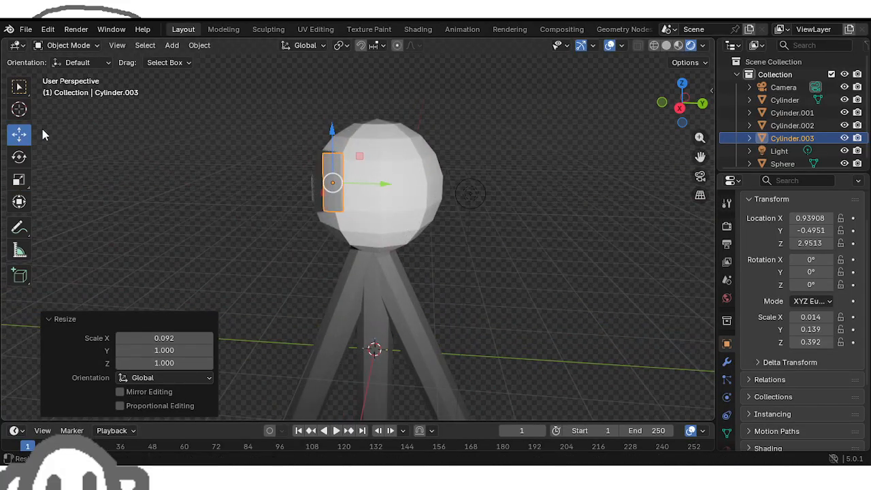
{"action": "left_click_drag", "start_coordinate": [324, 194], "coordinate": [385, 182]}
{"action": "middle_click_drag", "start_coordinate": [343, 188], "coordinate": [290, 215]}
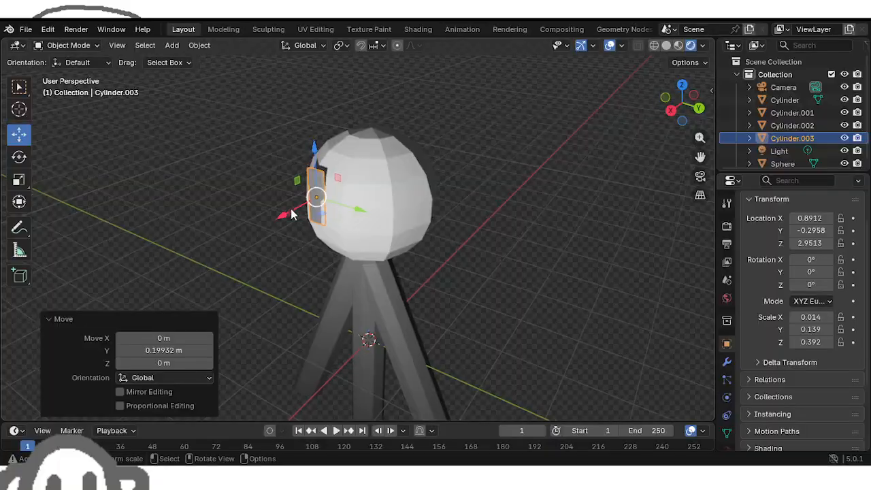
{"action": "left_click_drag", "start_coordinate": [287, 215], "coordinate": [284, 218]}
{"action": "middle_click_drag", "start_coordinate": [284, 219], "coordinate": [338, 196]}
Step: Duplicate the eye and move the copy about 0.61 m along Y and 0.04 m along X to form the second eye
{"action": "key", "text": "ctrl+c"}
{"action": "key", "text": "ctrl+v"}
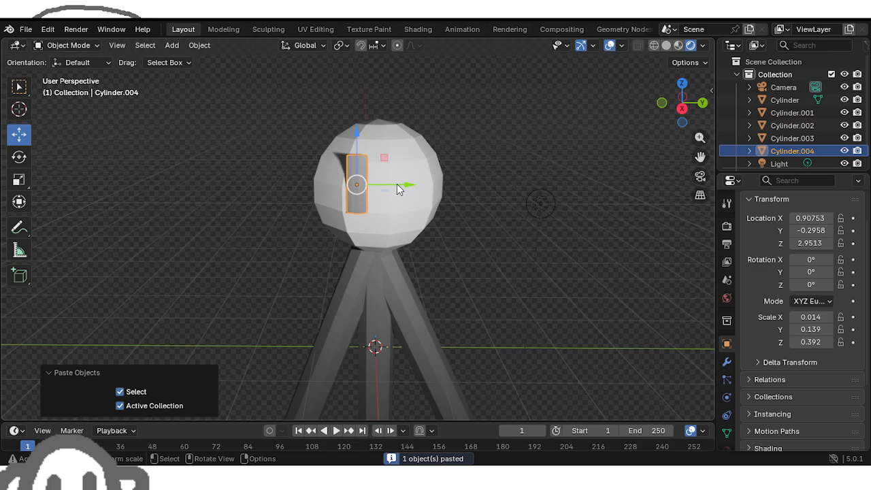
{"action": "key", "text": "g"}
{"action": "key", "text": "y"}
{"action": "left_click", "coordinate": [446, 184]}
{"action": "middle_click_drag", "start_coordinate": [445, 184], "coordinate": [524, 186]}
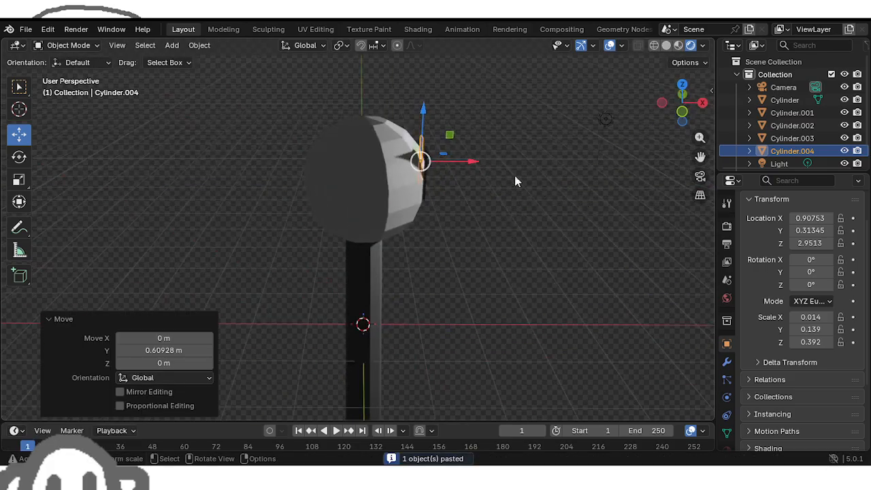
{"action": "left_click_drag", "start_coordinate": [467, 166], "coordinate": [471, 162]}
{"action": "middle_click_drag", "start_coordinate": [470, 162], "coordinate": [324, 146]}
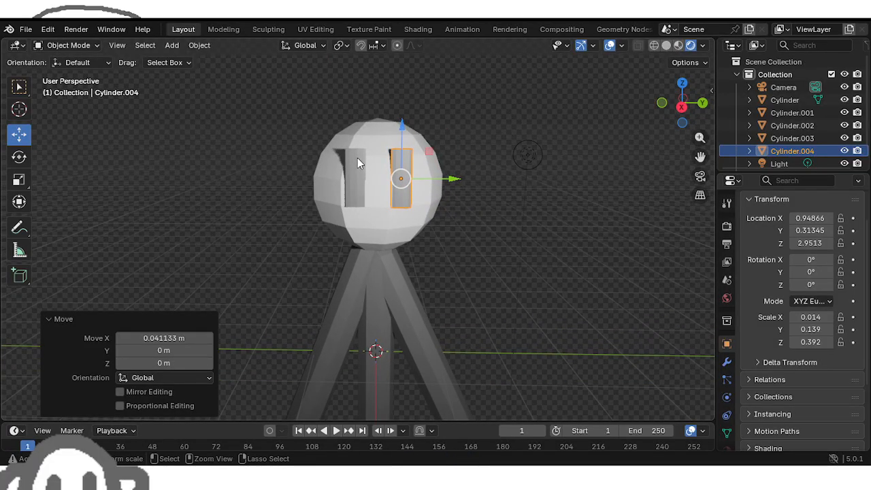
Step: Duplicate the second eye and lower the copy about 0.72 m along Z
{"action": "key", "text": "ctrl+c"}
{"action": "key", "text": "ctrl+v"}
{"action": "left_click_drag", "start_coordinate": [401, 143], "coordinate": [400, 196]}
Step: Rotate the lowered copy around X to exactly -90° so it lies horizontally as a mouth
{"action": "left_click", "coordinate": [19, 180]}
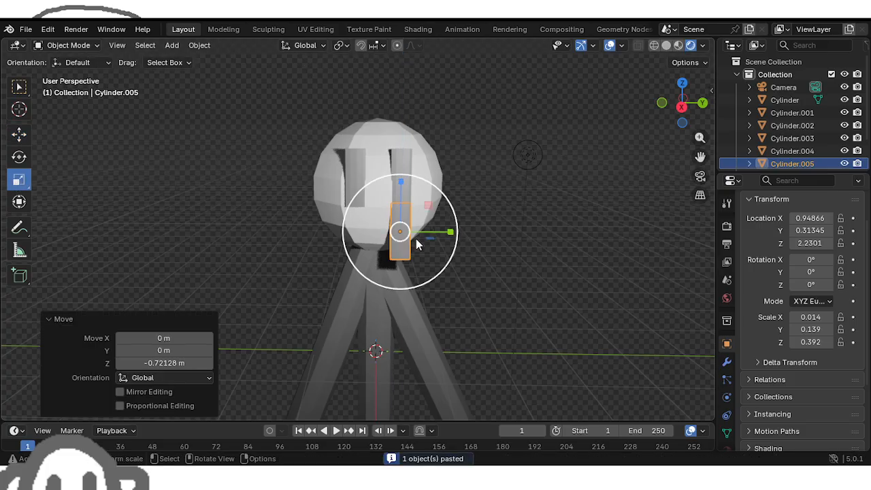
{"action": "left_click", "coordinate": [19, 156]}
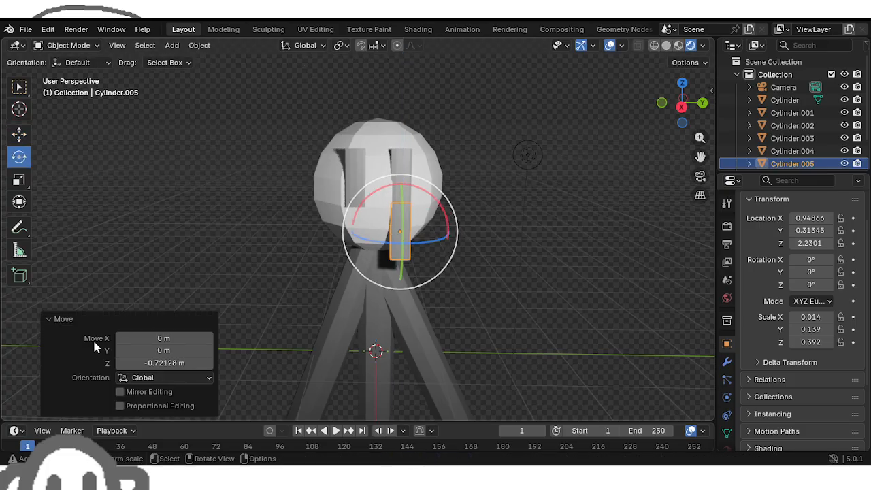
{"action": "left_click", "coordinate": [437, 204]}
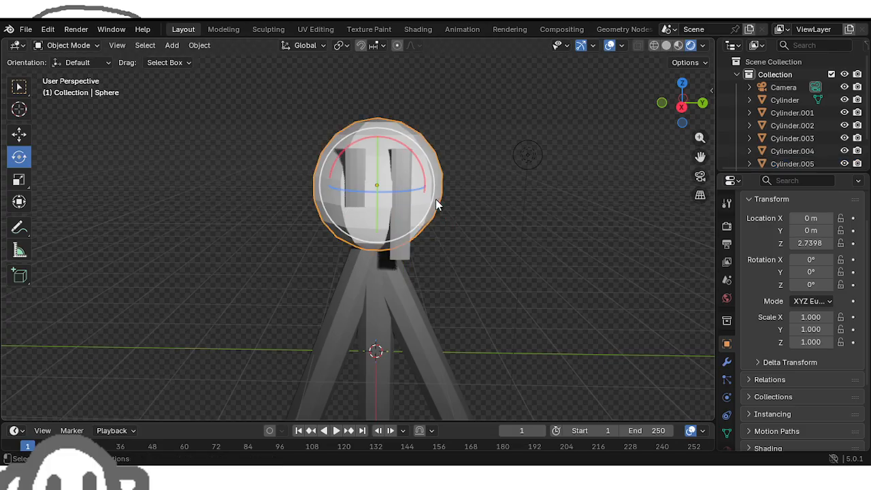
{"action": "left_click", "coordinate": [400, 230]}
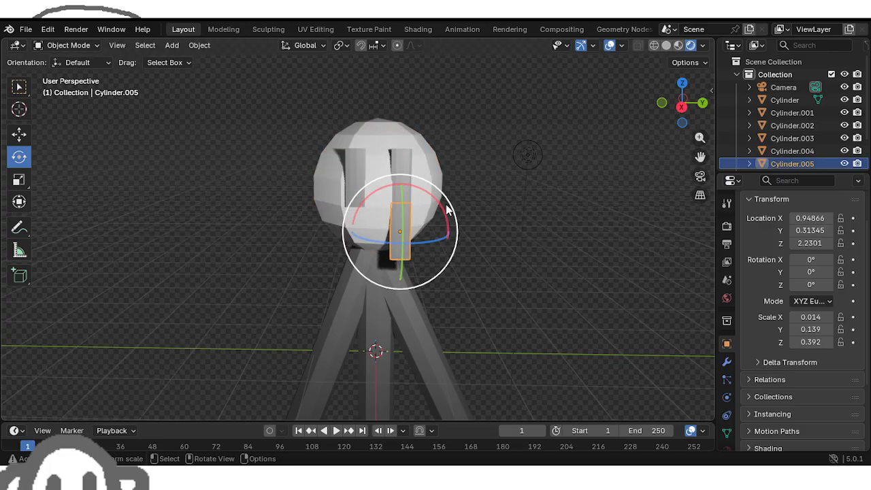
{"action": "left_click", "coordinate": [443, 220]}
{"action": "left_click", "coordinate": [395, 251]}
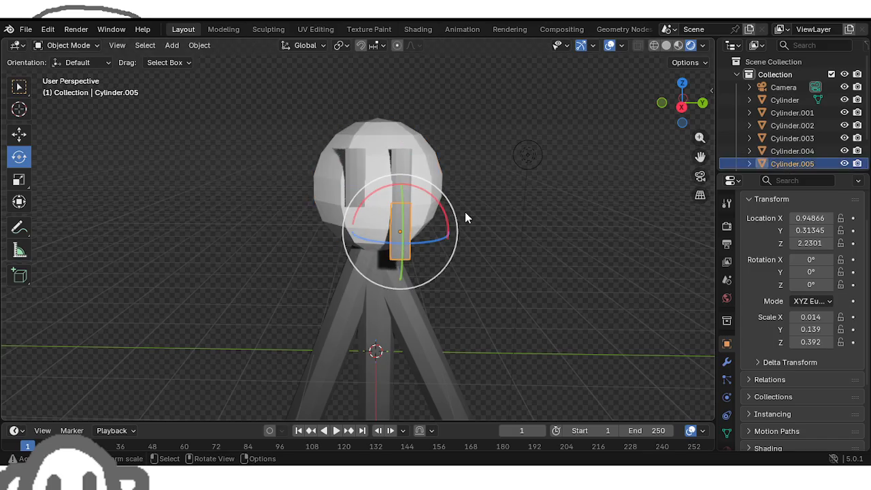
{"action": "left_click", "coordinate": [447, 227]}
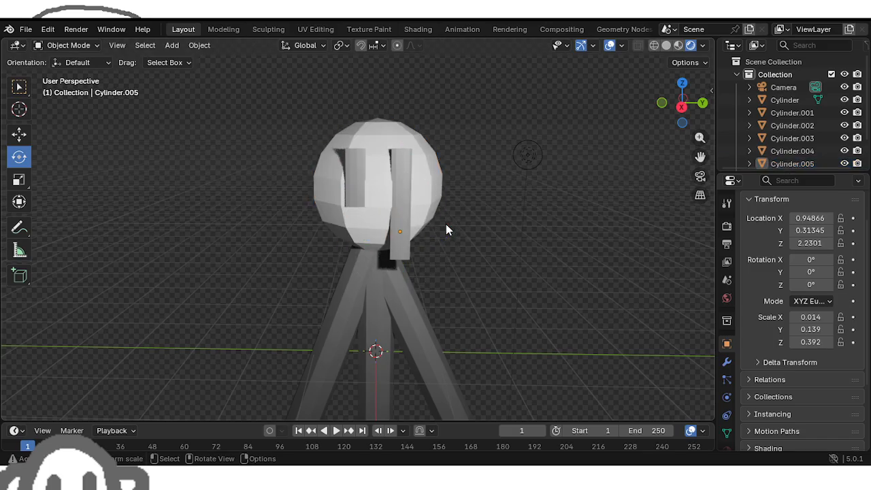
{"action": "left_click", "coordinate": [407, 240]}
{"action": "left_click_drag", "start_coordinate": [448, 234], "coordinate": [402, 288]}
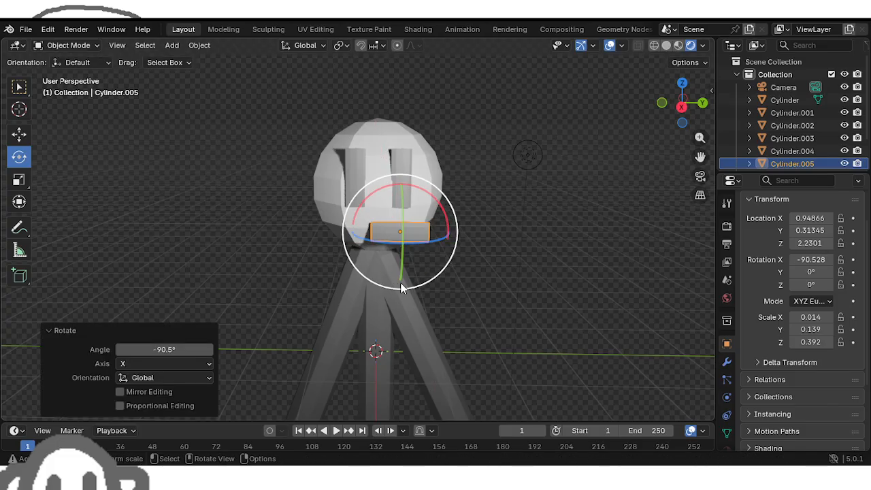
{"action": "left_click", "coordinate": [162, 350]}
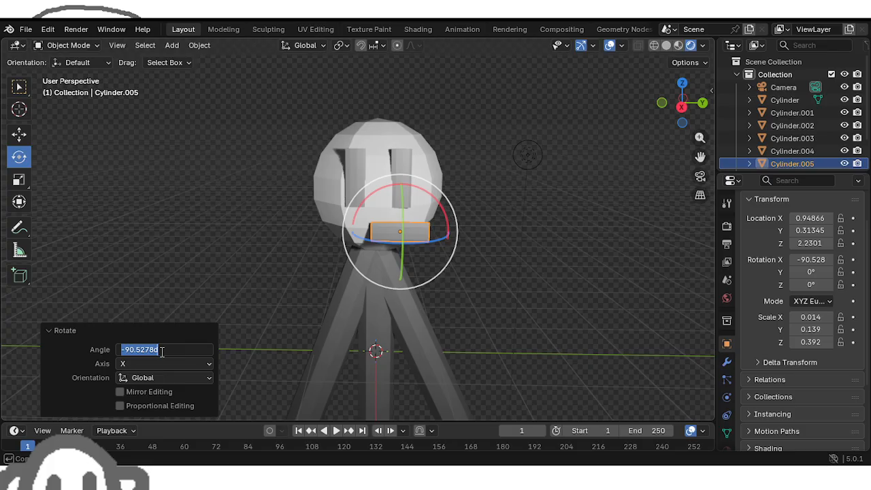
{"action": "key", "text": "Return"}
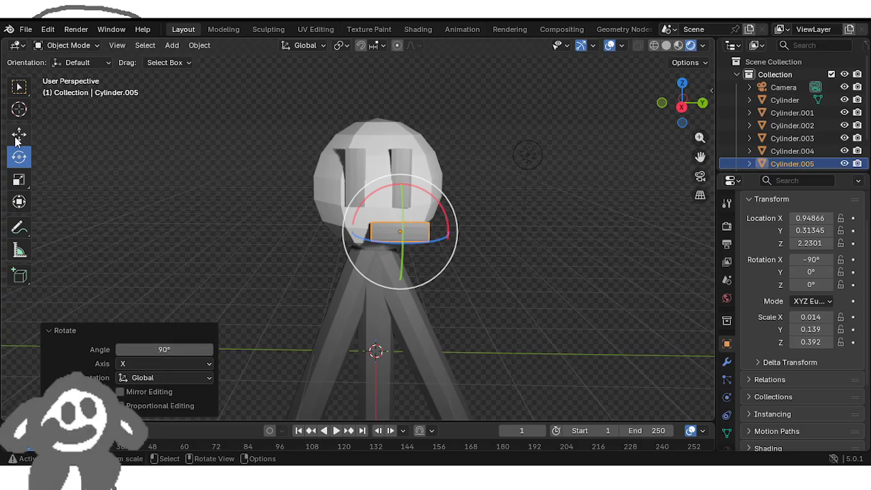
Step: Center the horizontal mouth piece below the eyes at about Y 0.01 m and Z 2.34 m
{"action": "left_click", "coordinate": [19, 134]}
{"action": "left_click_drag", "start_coordinate": [447, 237], "coordinate": [416, 240]}
{"action": "left_click_drag", "start_coordinate": [378, 214], "coordinate": [379, 206]}
{"action": "middle_click_drag", "start_coordinate": [382, 248], "coordinate": [455, 186]}
{"action": "left_click_drag", "start_coordinate": [426, 187], "coordinate": [426, 183]}
Step: Widen the mouth piece by a factor of about 2.23 along Y and thin it to about 0.55 along Z
{"action": "left_click", "coordinate": [20, 179]}
{"action": "middle_click_drag", "start_coordinate": [103, 224], "coordinate": [208, 237]}
{"action": "left_click_drag", "start_coordinate": [411, 217], "coordinate": [484, 219]}
{"action": "left_click", "coordinate": [68, 45]}
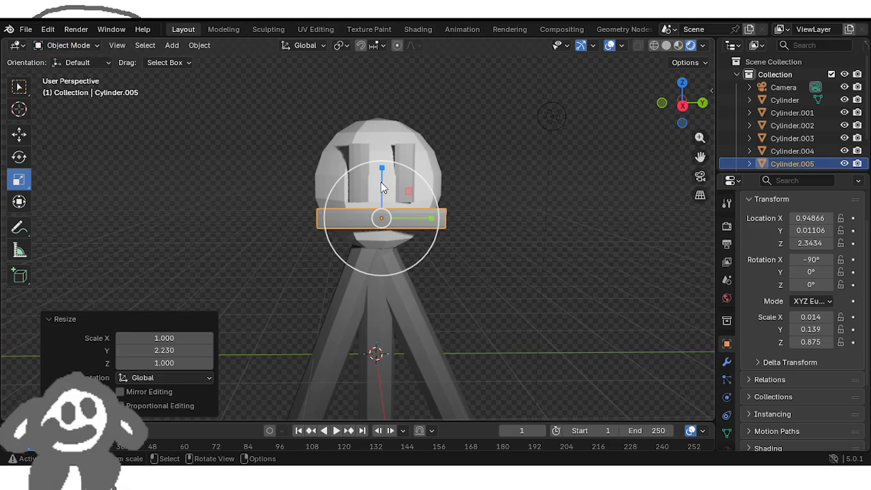
{"action": "left_click_drag", "start_coordinate": [383, 174], "coordinate": [379, 191]}
Step: Enter Edit Mode on the mouth piece and select the vertices at one of its ends
{"action": "left_click", "coordinate": [65, 45]}
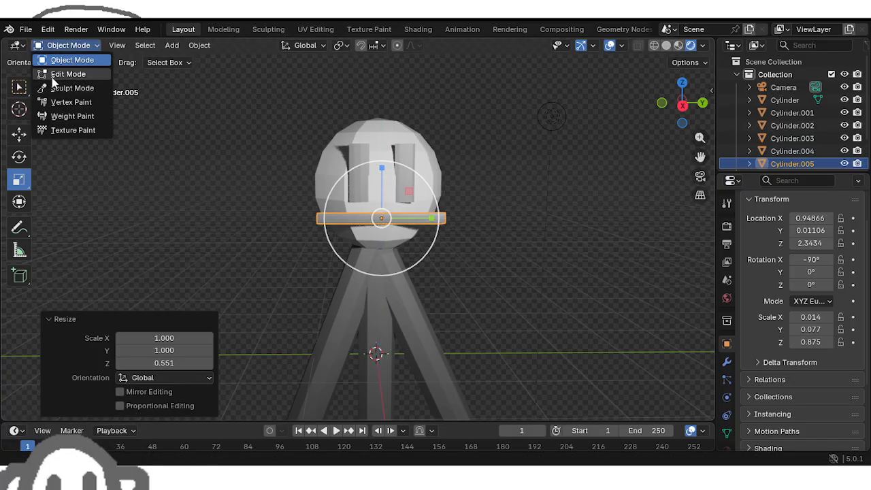
{"action": "left_click", "coordinate": [68, 75]}
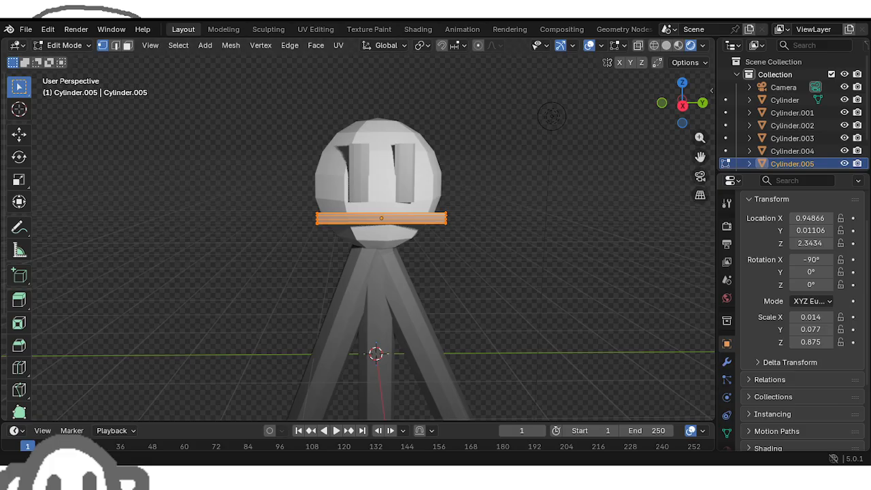
{"action": "middle_click_drag", "start_coordinate": [360, 242], "coordinate": [442, 269]}
{"action": "left_click", "coordinate": [479, 295]}
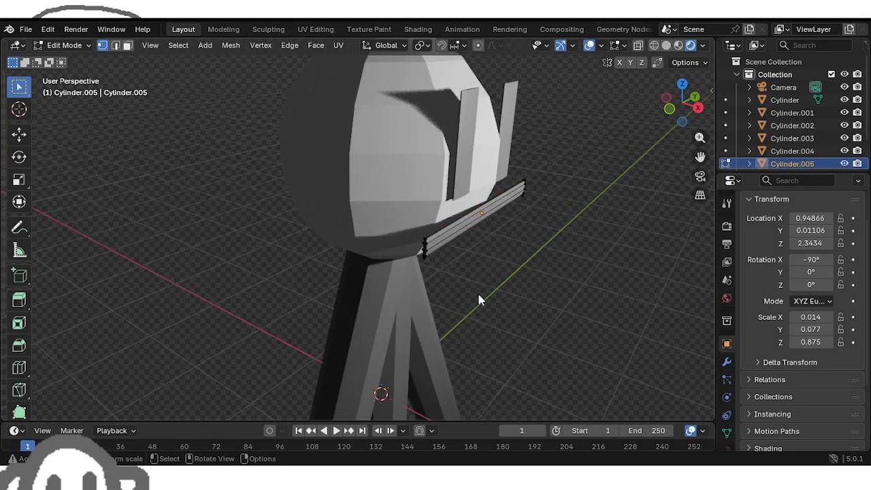
{"action": "middle_click_drag", "start_coordinate": [478, 294], "coordinate": [493, 287]}
{"action": "left_click_drag", "start_coordinate": [491, 288], "coordinate": [434, 207]}
{"action": "middle_click_drag", "start_coordinate": [411, 207], "coordinate": [284, 197]}
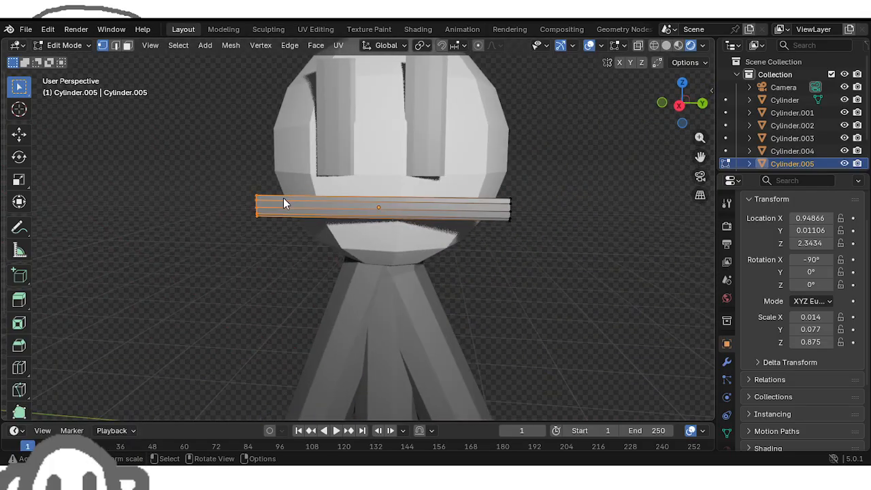
Step: Select all vertices of the mouth piece and subdivide it with 1 cut
{"action": "middle_click_drag", "start_coordinate": [440, 161], "coordinate": [361, 183]}
{"action": "left_click_drag", "start_coordinate": [457, 325], "coordinate": [149, 158]}
{"action": "middle_click_drag", "start_coordinate": [345, 208], "coordinate": [519, 254]}
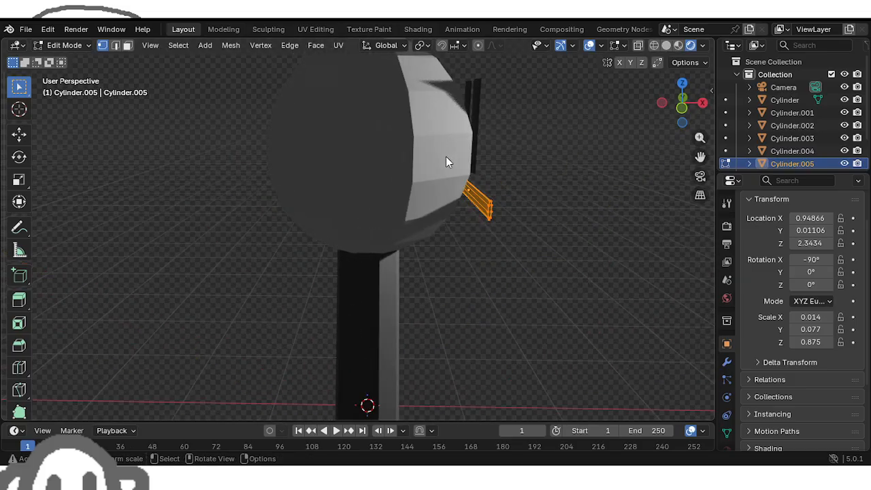
{"action": "middle_click_drag", "start_coordinate": [448, 162], "coordinate": [282, 133]}
{"action": "key", "text": "ctrl+v"}
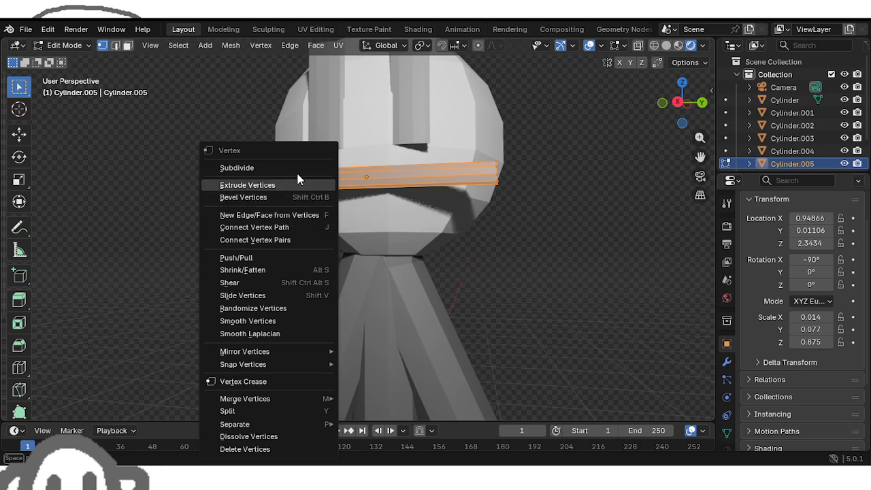
{"action": "left_click", "coordinate": [238, 167]}
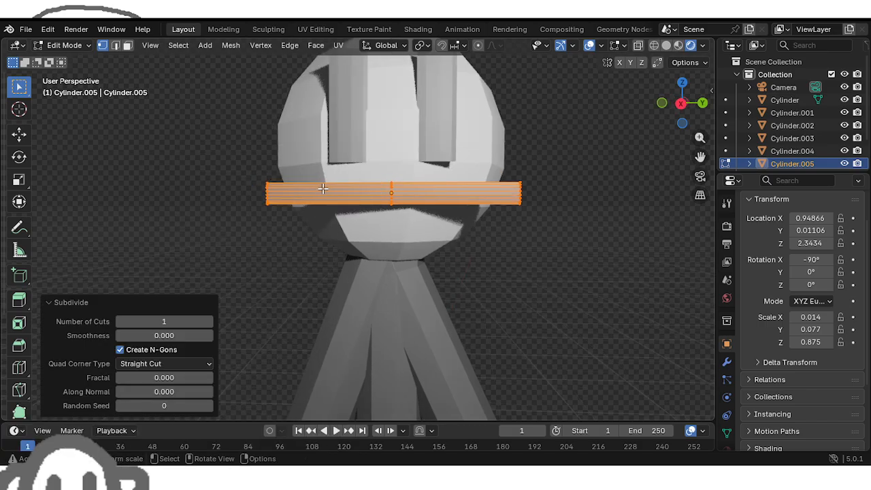
{"action": "key", "text": "ctrl+v"}
{"action": "left_click", "coordinate": [207, 168]}
{"action": "left_click_drag", "start_coordinate": [218, 152], "coordinate": [527, 226]}
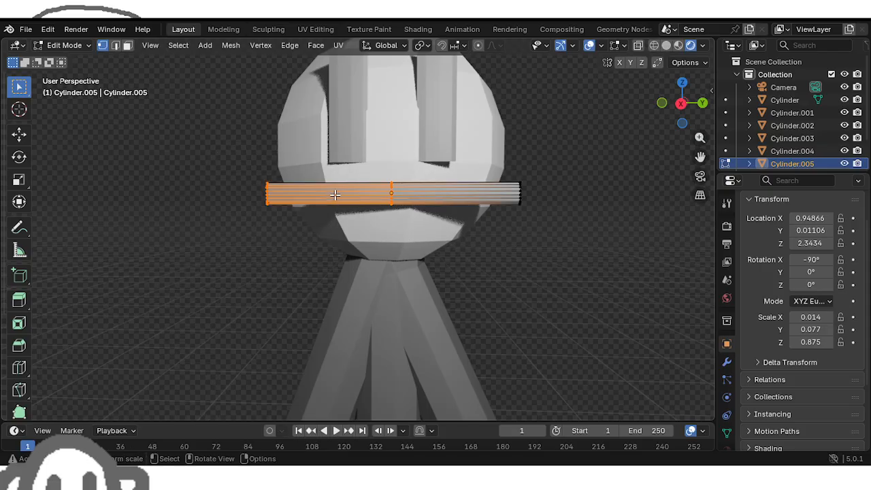
{"action": "key", "text": "ctrl+v"}
{"action": "left_click", "coordinate": [272, 229]}
{"action": "middle_click_drag", "start_coordinate": [202, 243], "coordinate": [293, 275]}
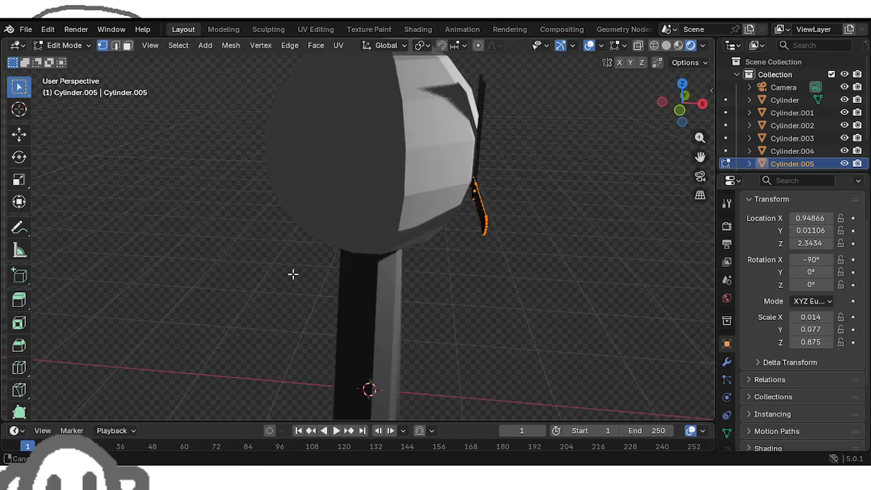
{"action": "key", "text": "x"}
{"action": "middle_click_drag", "start_coordinate": [400, 141], "coordinate": [272, 136]}
{"action": "left_click", "coordinate": [450, 307]}
{"action": "middle_click_drag", "start_coordinate": [450, 307], "coordinate": [545, 291]}
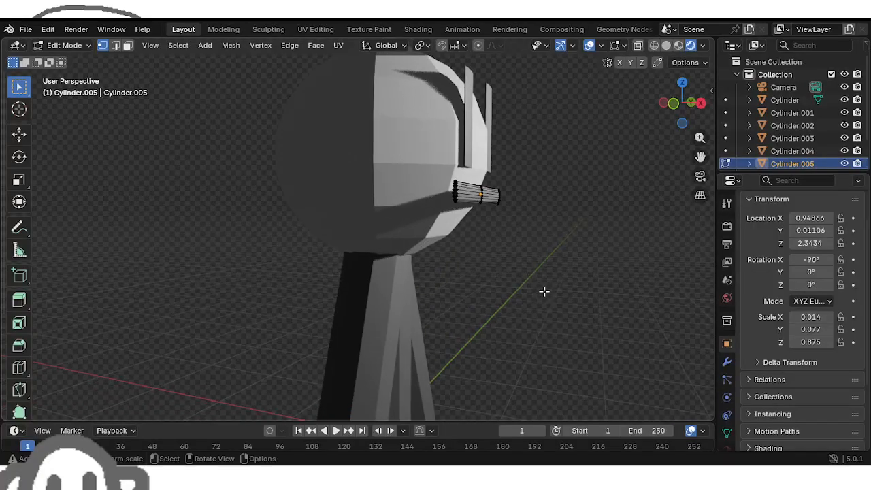
Step: Try to subdivide only the vertices in the -Y half of the mouth piece
{"action": "left_click_drag", "start_coordinate": [495, 260], "coordinate": [407, 170]}
{"action": "middle_click_drag", "start_coordinate": [407, 171], "coordinate": [476, 213]}
{"action": "left_click_drag", "start_coordinate": [506, 233], "coordinate": [454, 172]}
{"action": "middle_click_drag", "start_coordinate": [454, 172], "coordinate": [348, 211]}
{"action": "right_click", "coordinate": [350, 217]}
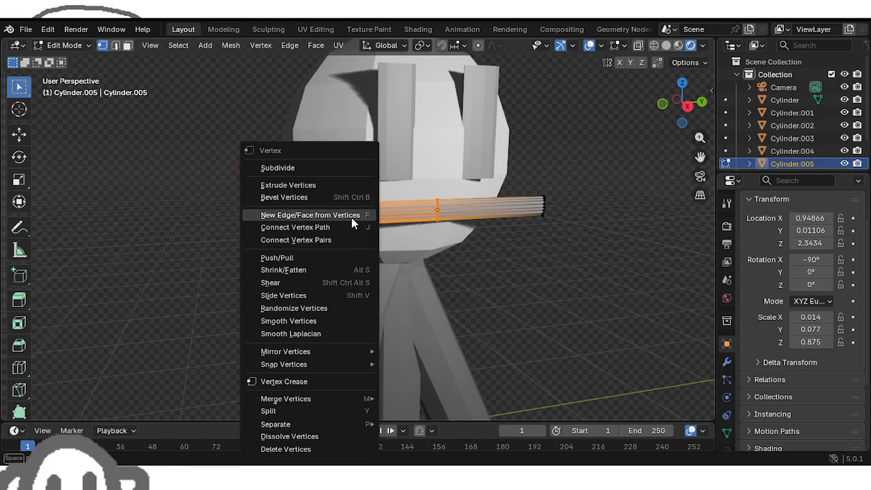
{"action": "left_click", "coordinate": [314, 169]}
Step: Undo the partial subdivision of the mouth piece
{"action": "left_click", "coordinate": [496, 283]}
{"action": "middle_click_drag", "start_coordinate": [496, 284], "coordinate": [350, 310]}
{"action": "left_click_drag", "start_coordinate": [410, 325], "coordinate": [249, 198]}
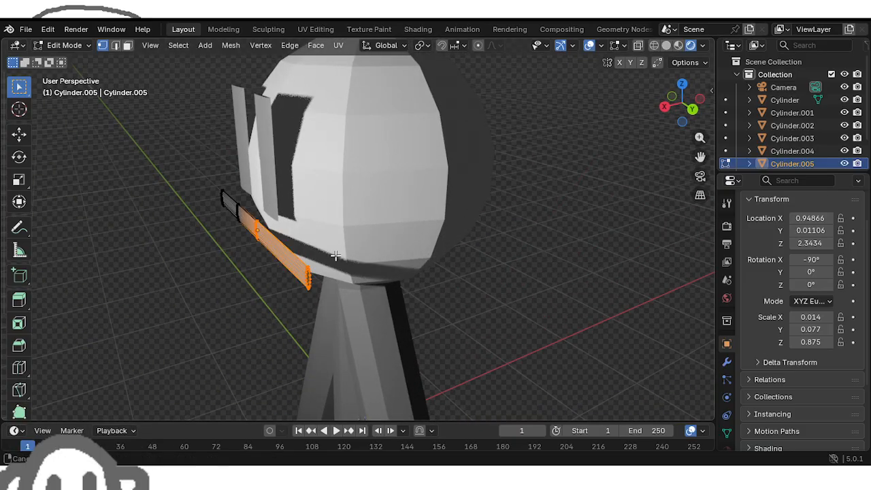
{"action": "middle_click_drag", "start_coordinate": [334, 254], "coordinate": [275, 286]}
{"action": "left_click_drag", "start_coordinate": [275, 286], "coordinate": [210, 187]}
{"action": "middle_click_drag", "start_coordinate": [210, 190], "coordinate": [342, 225]}
{"action": "key", "text": "ctrl+z"}
{"action": "key", "text": "ctrl+z"}
{"action": "key", "text": "ctrl+z"}
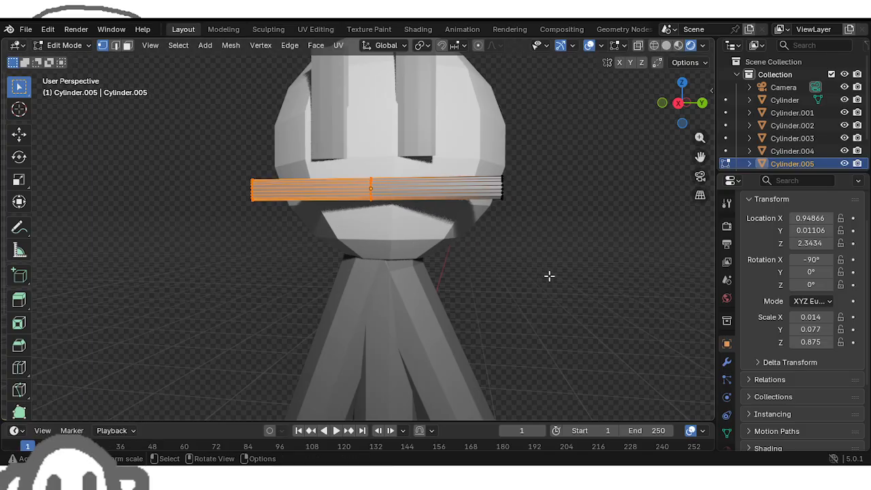
Step: Select every vertex of the mouth piece, front and back, and subdivide it again with 1 cut
{"action": "left_click", "coordinate": [582, 289]}
{"action": "left_click_drag", "start_coordinate": [583, 290], "coordinate": [150, 145]}
{"action": "middle_click_drag", "start_coordinate": [170, 151], "coordinate": [35, 200]}
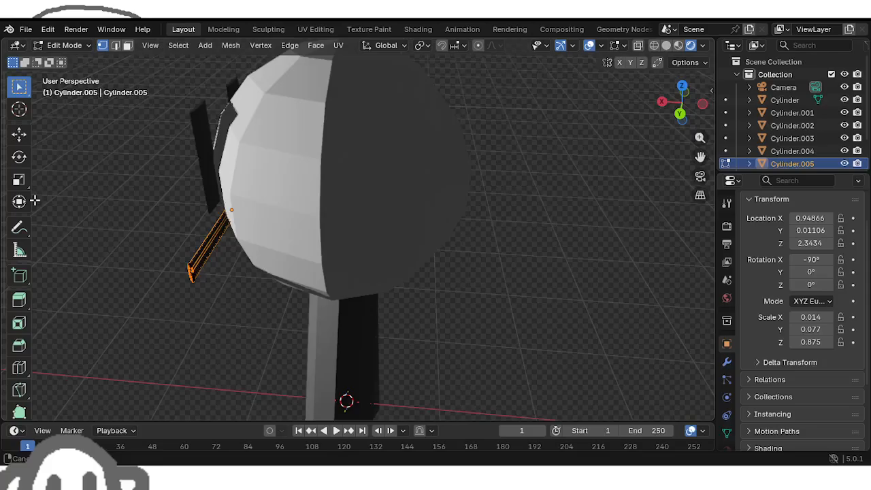
{"action": "middle_click_drag", "start_coordinate": [117, 155], "coordinate": [343, 169]}
{"action": "right_click", "coordinate": [349, 229]}
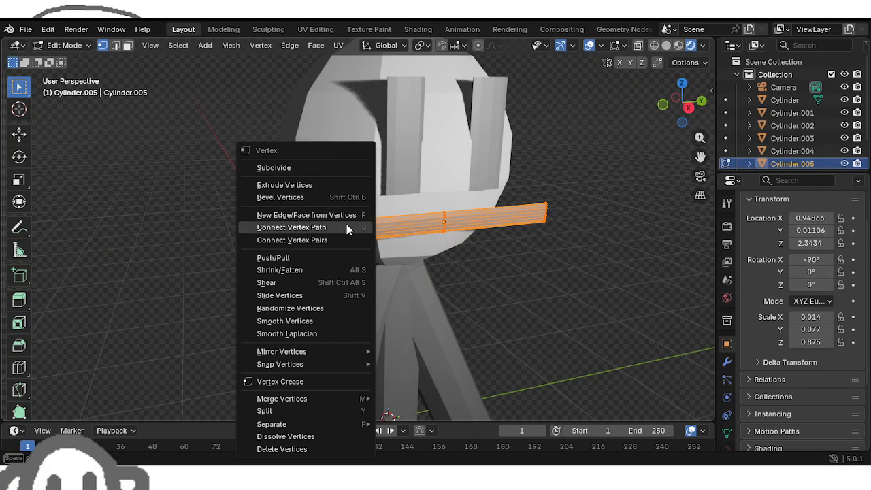
{"action": "left_click", "coordinate": [302, 167]}
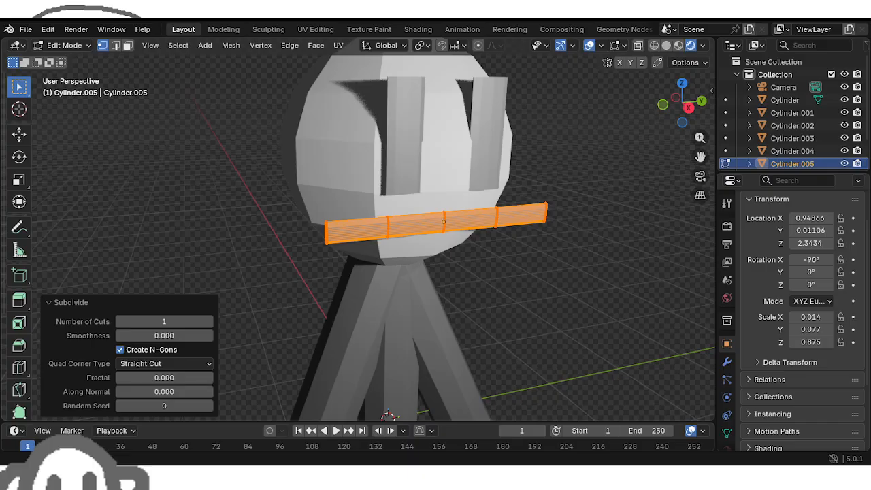
Step: Try to rotate the outer section at the mouth piece's -Y end
{"action": "left_click", "coordinate": [446, 307]}
{"action": "middle_click_drag", "start_coordinate": [446, 307], "coordinate": [401, 283]}
{"action": "left_click_drag", "start_coordinate": [422, 274], "coordinate": [370, 192]}
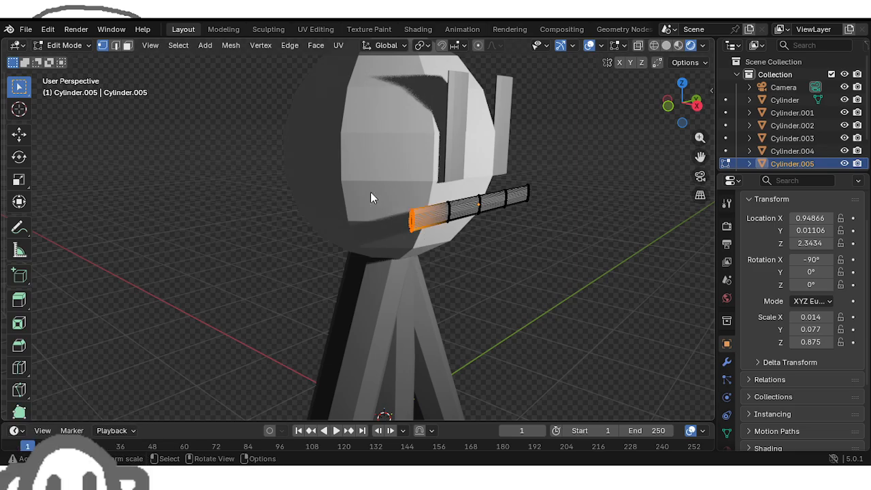
{"action": "middle_click_drag", "start_coordinate": [370, 192], "coordinate": [300, 192]}
{"action": "left_click", "coordinate": [25, 162]}
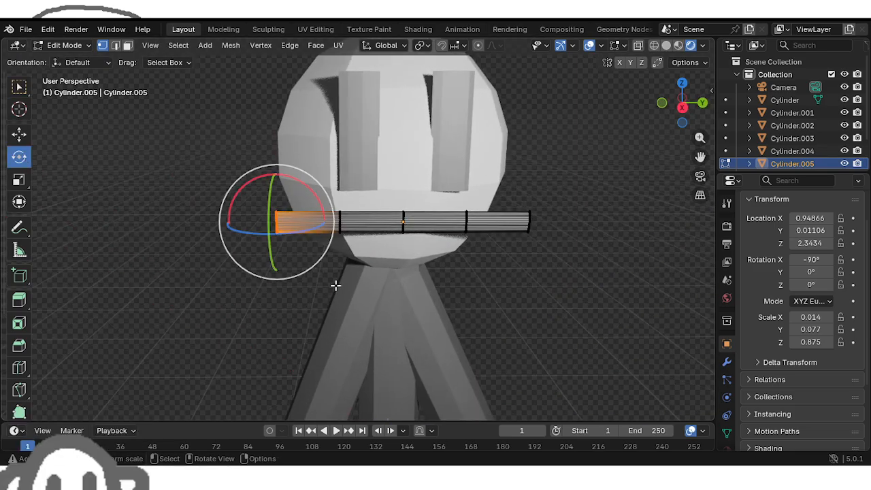
{"action": "left_click", "coordinate": [363, 288]}
{"action": "left_click_drag", "start_coordinate": [365, 287], "coordinate": [263, 197]}
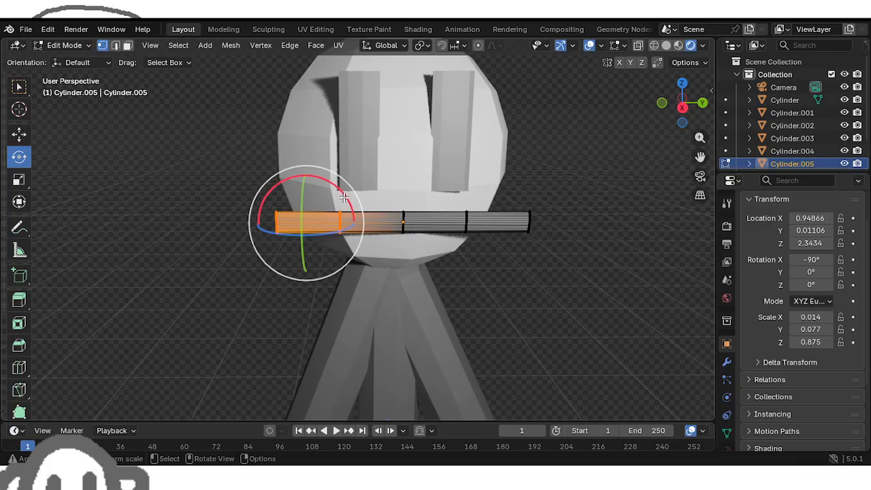
{"action": "left_click_drag", "start_coordinate": [345, 197], "coordinate": [346, 228]}
Step: Select the front and back vertices of the mouth's -Y outer section and rotate them -31° about X
{"action": "middle_click_drag", "start_coordinate": [346, 229], "coordinate": [515, 292]}
{"action": "left_click_drag", "start_coordinate": [522, 298], "coordinate": [424, 223]}
{"action": "middle_click_drag", "start_coordinate": [425, 222], "coordinate": [353, 296]}
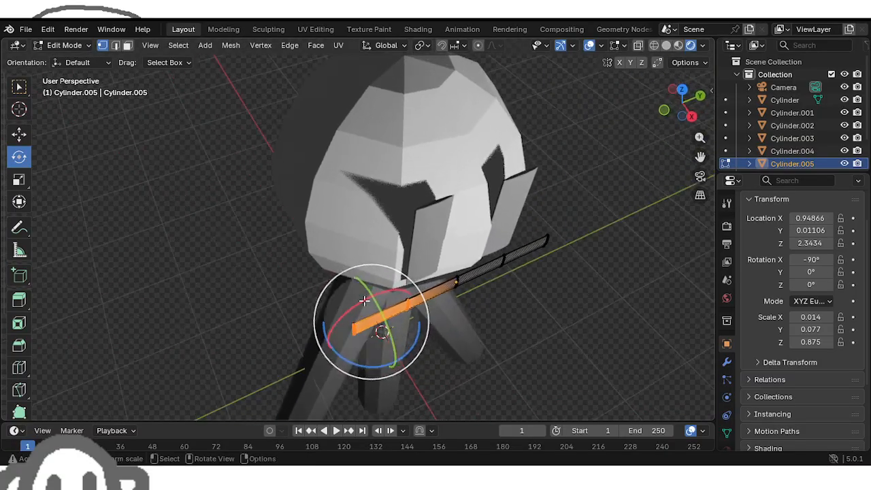
{"action": "left_click_drag", "start_coordinate": [448, 340], "coordinate": [359, 291]}
{"action": "middle_click_drag", "start_coordinate": [433, 289], "coordinate": [526, 264]}
{"action": "scroll", "coordinate": [613, 193], "scroll_direction": "up", "scroll_amount": 3}
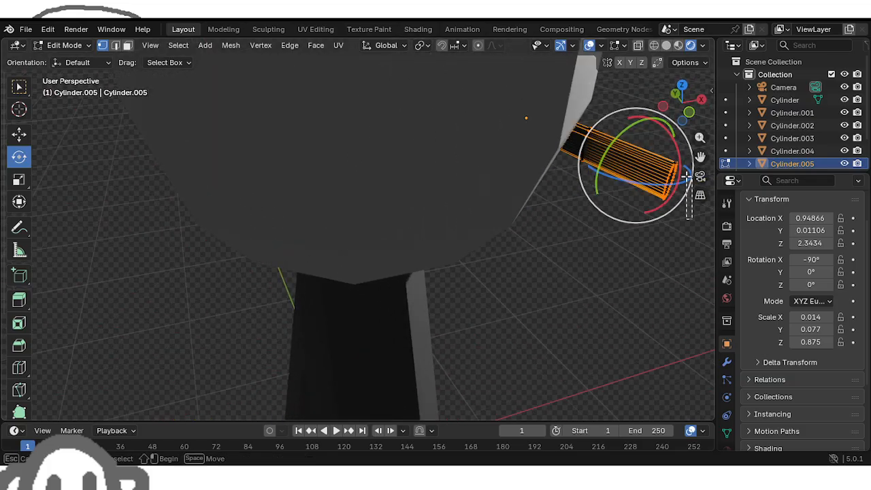
{"action": "left_click_drag", "start_coordinate": [594, 237], "coordinate": [578, 127]}
{"action": "middle_click_drag", "start_coordinate": [578, 128], "coordinate": [389, 117]}
{"action": "left_click_drag", "start_coordinate": [341, 238], "coordinate": [244, 164], "text": "shift"}
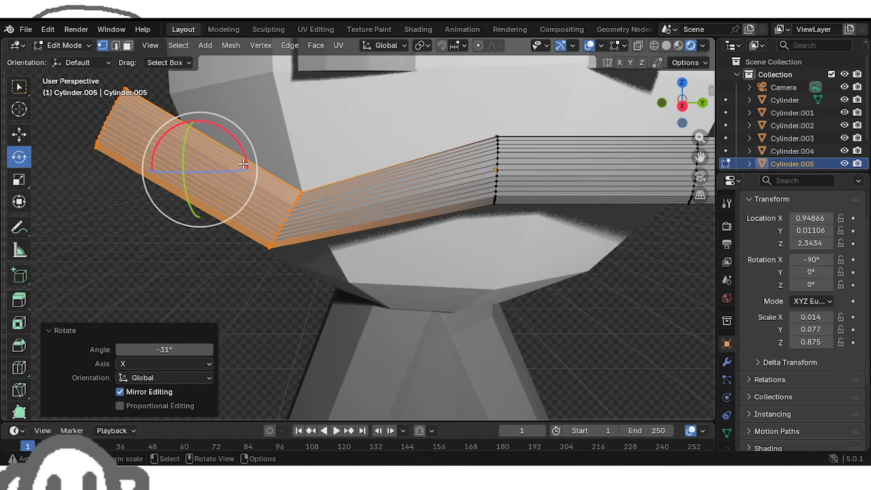
Step: Raise the rotated -Y section of the mouth about 0.136 m along Z and deselect it
{"action": "scroll", "coordinate": [244, 164], "scroll_direction": "down", "scroll_amount": 2}
{"action": "key", "text": "shift+space"}
{"action": "key", "text": "g"}
{"action": "left_click_drag", "start_coordinate": [279, 188], "coordinate": [192, 122]}
{"action": "scroll", "coordinate": [202, 153], "scroll_direction": "down", "scroll_amount": 1}
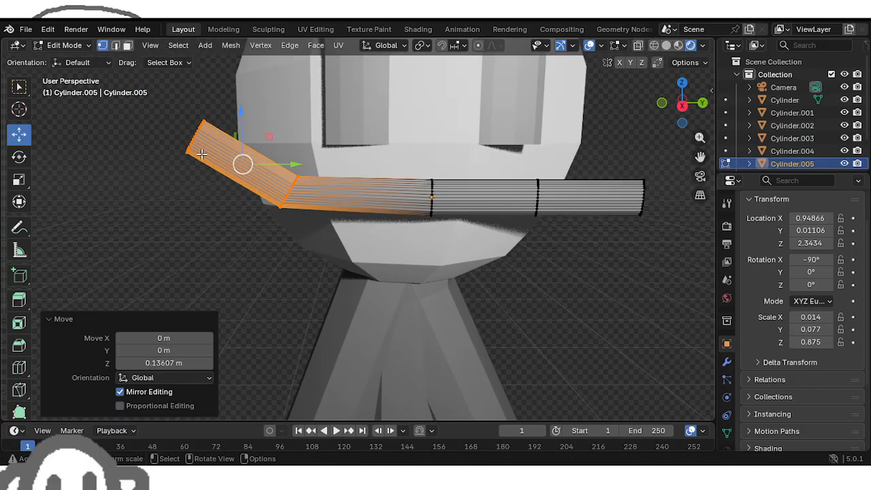
{"action": "middle_click_drag", "start_coordinate": [387, 243], "coordinate": [337, 267]}
{"action": "scroll", "coordinate": [338, 267], "scroll_direction": "down", "scroll_amount": 1}
{"action": "left_click", "coordinate": [384, 317]}
{"action": "middle_click_drag", "start_coordinate": [387, 315], "coordinate": [441, 276]}
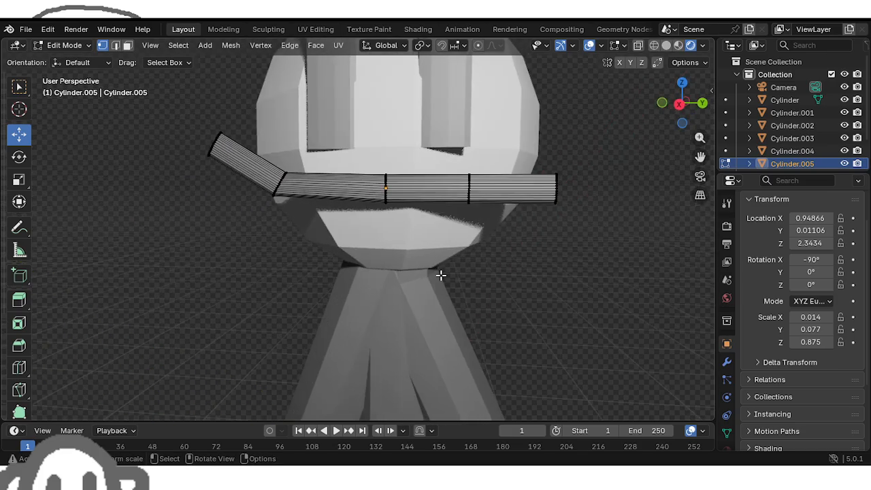
Step: Hide the leg cylinders, both eyes and the head sphere in the viewport, leaving only the mouth piece
{"action": "left_click", "coordinate": [375, 198], "text": "alt"}
{"action": "middle_click_drag", "start_coordinate": [375, 199], "coordinate": [613, 149]}
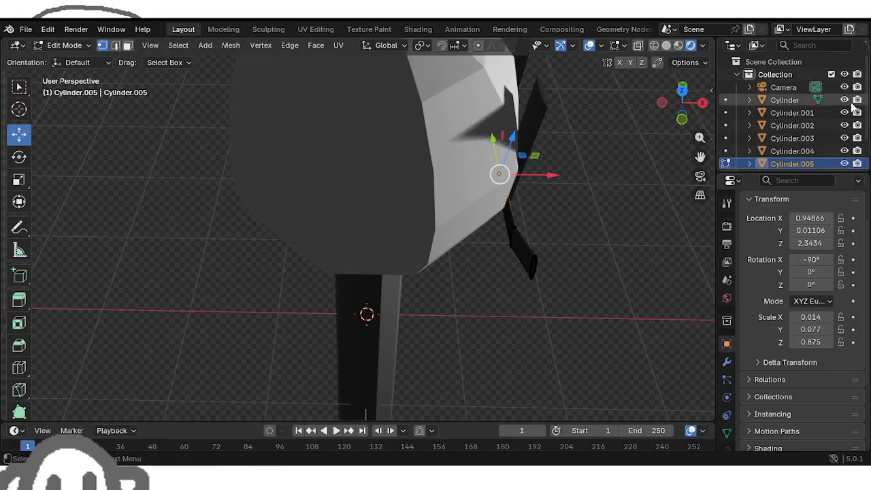
{"action": "left_click", "coordinate": [844, 112]}
{"action": "left_click_drag", "start_coordinate": [845, 124], "coordinate": [844, 135]}
{"action": "left_click", "coordinate": [845, 142]}
{"action": "left_click", "coordinate": [845, 141]}
{"action": "left_click", "coordinate": [845, 141]}
{"action": "left_click", "coordinate": [845, 141]}
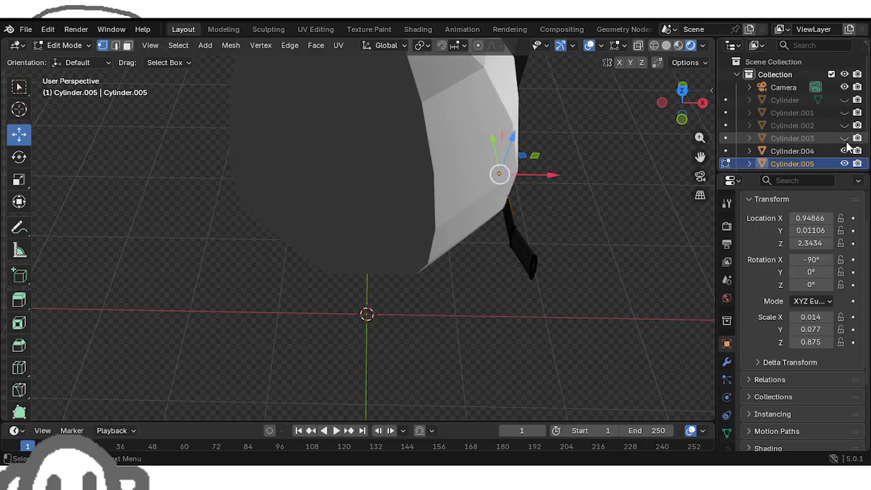
{"action": "left_click", "coordinate": [845, 149]}
{"action": "scroll", "coordinate": [846, 155], "scroll_direction": "down", "scroll_amount": 2}
{"action": "left_click", "coordinate": [844, 164]}
Step: Select the mouth's full middle ring of vertices, front and back, and lower it about 0.073 m along Z
{"action": "middle_click_drag", "start_coordinate": [653, 157], "coordinate": [519, 140]}
{"action": "left_click_drag", "start_coordinate": [388, 178], "coordinate": [356, 143], "text": "shift"}
{"action": "middle_click_drag", "start_coordinate": [356, 143], "coordinate": [100, 129]}
{"action": "left_click_drag", "start_coordinate": [374, 174], "coordinate": [368, 212]}
{"action": "middle_click_drag", "start_coordinate": [369, 170], "coordinate": [302, 185]}
{"action": "left_click_drag", "start_coordinate": [333, 181], "coordinate": [282, 125]}
{"action": "middle_click_drag", "start_coordinate": [284, 127], "coordinate": [401, 128]}
{"action": "left_click_drag", "start_coordinate": [384, 162], "coordinate": [383, 183]}
{"action": "scroll", "coordinate": [390, 215], "scroll_direction": "up", "scroll_amount": 6}
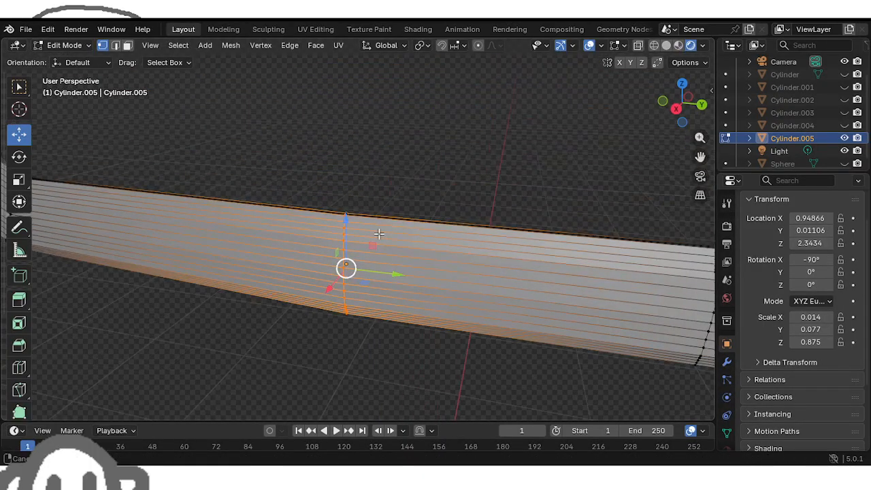
{"action": "mouse_move", "coordinate": [379, 236]}
{"action": "left_mouse_down"}
{"action": "mouse_move", "coordinate": [375, 214]}
{"action": "mouse_move", "coordinate": [352, 208]}
{"action": "mouse_move", "coordinate": [384, 240]}
{"action": "left_mouse_up"}
{"action": "key", "text": "ctrl+z"}
{"action": "left_click_drag", "start_coordinate": [390, 171], "coordinate": [356, 296], "text": "shift"}
{"action": "scroll", "coordinate": [381, 286], "scroll_direction": "down", "scroll_amount": 4}
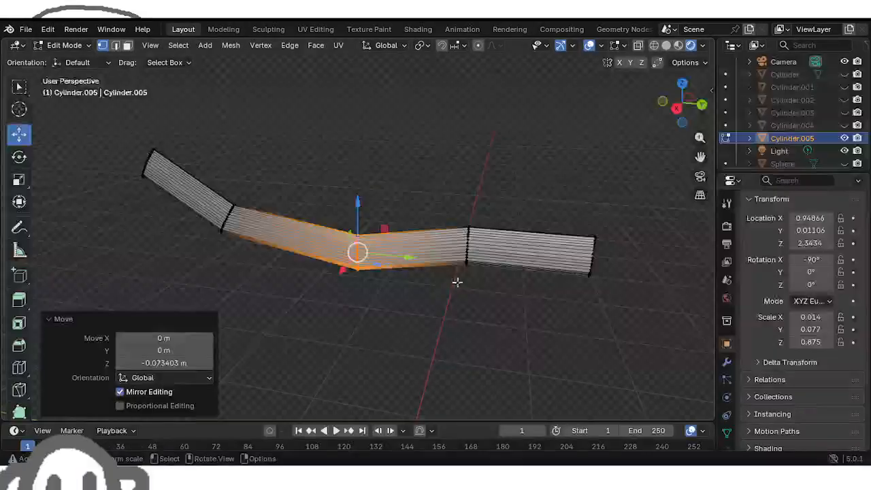
Step: Select the vertices of the mouth's +Y outer section and switch the viewport to Material Preview shading
{"action": "left_click", "coordinate": [629, 296]}
{"action": "left_click_drag", "start_coordinate": [631, 296], "coordinate": [429, 203]}
{"action": "middle_click_drag", "start_coordinate": [471, 205], "coordinate": [225, 208]}
{"action": "left_click_drag", "start_coordinate": [234, 216], "coordinate": [164, 141]}
{"action": "left_click", "coordinate": [678, 44]}
{"action": "mouse_move", "coordinate": [538, 129]}
{"action": "middle_mouse_down"}
{"action": "mouse_move", "coordinate": [552, 197]}
{"action": "mouse_move", "coordinate": [589, 189]}
{"action": "mouse_move", "coordinate": [286, 150]}
{"action": "middle_mouse_up"}
Step: Try to rotate the mouth's +Y outer section about X
{"action": "left_click", "coordinate": [20, 157]}
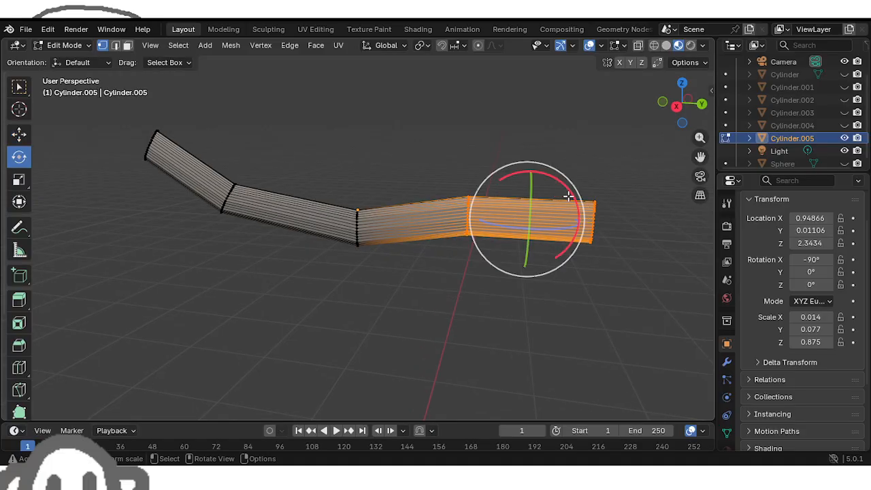
{"action": "left_click_drag", "start_coordinate": [565, 189], "coordinate": [545, 181]}
{"action": "right_click", "coordinate": [551, 185]}
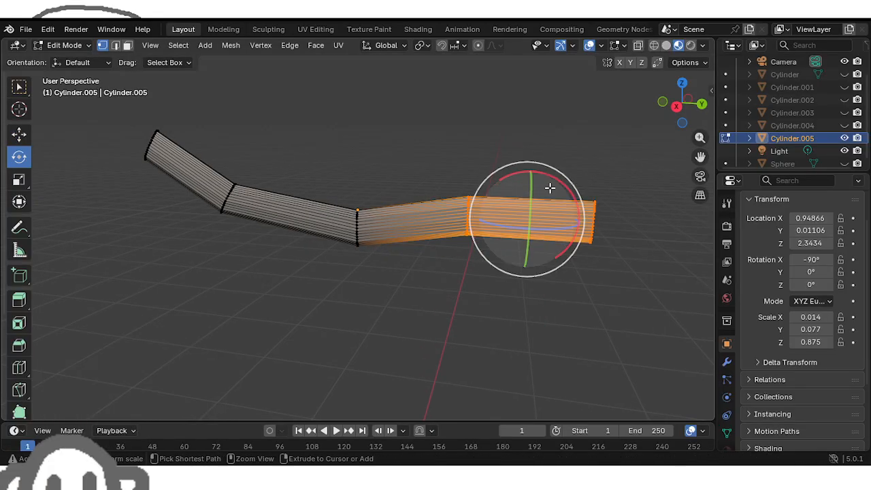
{"action": "middle_click_drag", "start_coordinate": [629, 230], "coordinate": [317, 230]}
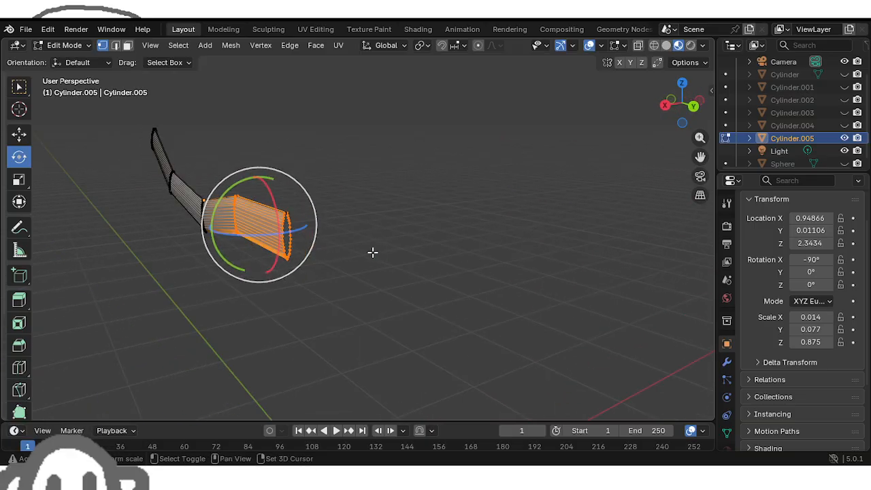
Step: Complete the selection of the mouth's +Y outer section and rotate it upward about X to mirror the opposite end
{"action": "left_click", "coordinate": [19, 87]}
{"action": "left_click_drag", "start_coordinate": [339, 252], "coordinate": [235, 177]}
{"action": "middle_click_drag", "start_coordinate": [236, 177], "coordinate": [286, 173]}
{"action": "left_click", "coordinate": [20, 156]}
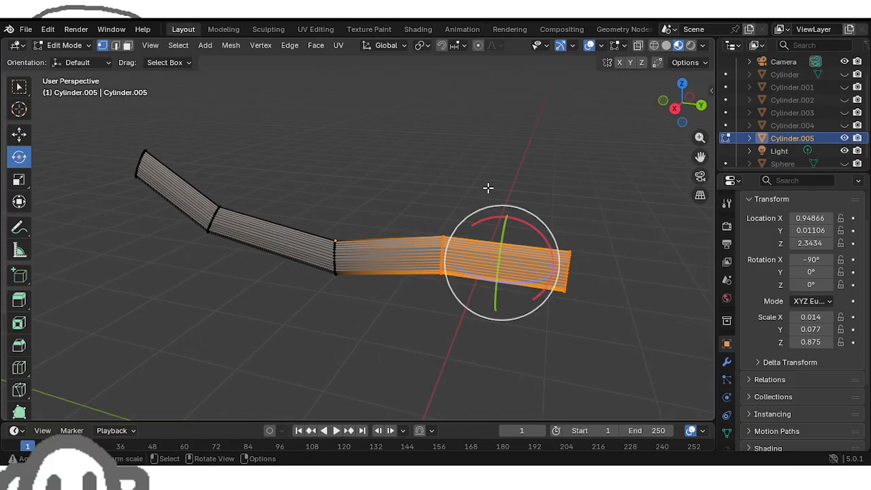
{"action": "left_click_drag", "start_coordinate": [539, 232], "coordinate": [472, 209]}
{"action": "left_click", "coordinate": [19, 135]}
{"action": "left_click", "coordinate": [438, 272]}
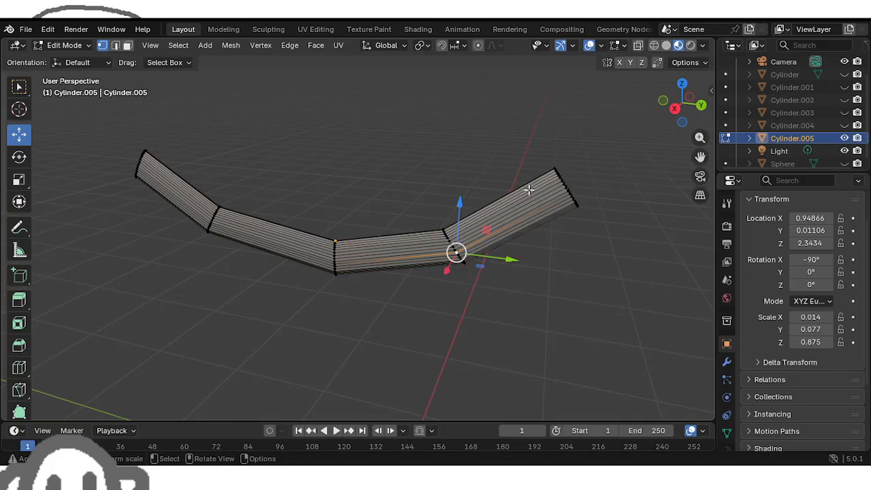
Step: Unhide the head sphere, both eyes and the leg cylinders
{"action": "left_click", "coordinate": [844, 164]}
{"action": "middle_click_drag", "start_coordinate": [358, 297], "coordinate": [416, 274]}
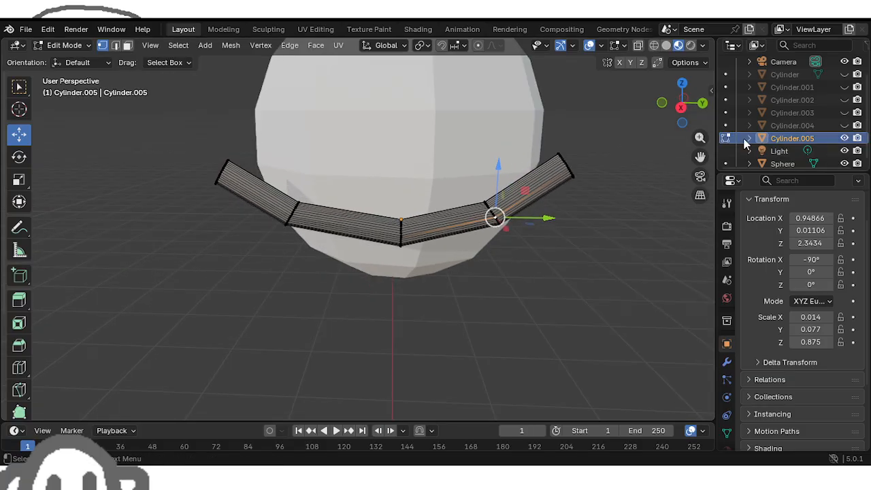
{"action": "left_click", "coordinate": [632, 248]}
{"action": "left_click", "coordinate": [845, 126]}
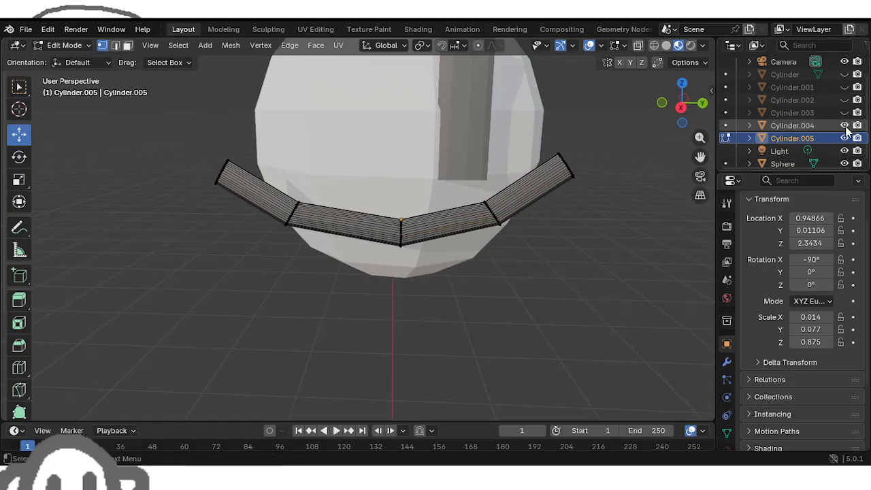
{"action": "left_click", "coordinate": [845, 112]}
{"action": "left_click", "coordinate": [845, 100]}
{"action": "left_click", "coordinate": [845, 87]}
{"action": "left_click", "coordinate": [844, 74]}
{"action": "scroll", "coordinate": [610, 221], "scroll_direction": "down", "scroll_amount": 3}
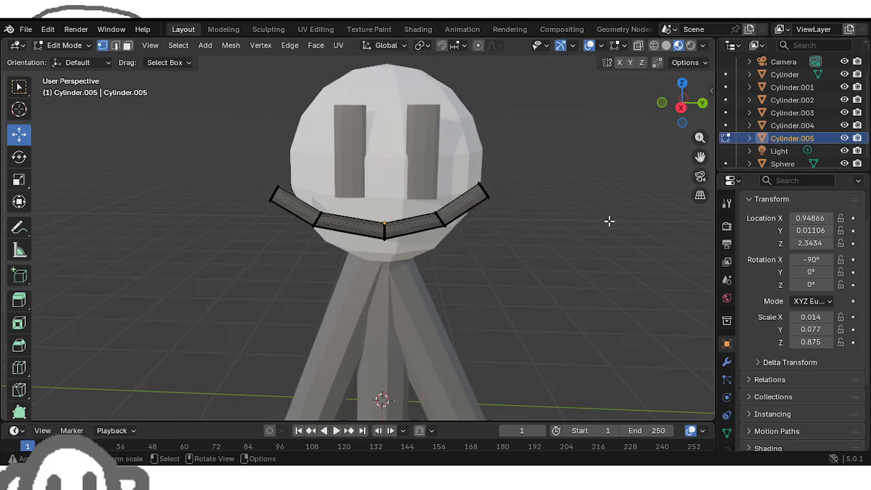
Step: Return the mouth piece to Object Mode and deselect it
{"action": "scroll", "coordinate": [610, 221], "scroll_direction": "down", "scroll_amount": 2}
{"action": "scroll", "coordinate": [605, 225], "scroll_direction": "up", "scroll_amount": 2}
{"action": "middle_click_drag", "start_coordinate": [606, 227], "coordinate": [609, 212]}
{"action": "left_click", "coordinate": [68, 45]}
{"action": "left_click", "coordinate": [68, 55]}
{"action": "left_click", "coordinate": [172, 214]}
{"action": "scroll", "coordinate": [172, 214], "scroll_direction": "down", "scroll_amount": 1}
{"action": "middle_click_drag", "start_coordinate": [171, 213], "coordinate": [48, 229]}
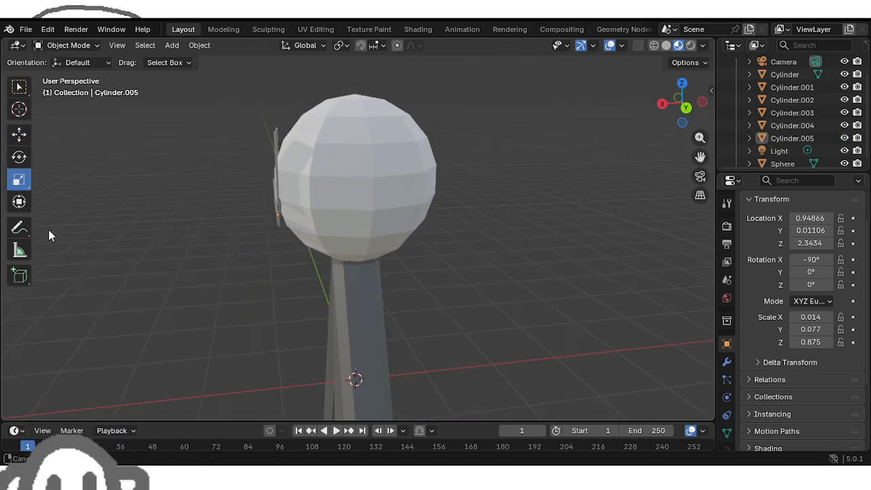
Step: View the figure through the camera, then select the light and move it about -2.276 m along Y
{"action": "left_click", "coordinate": [700, 175]}
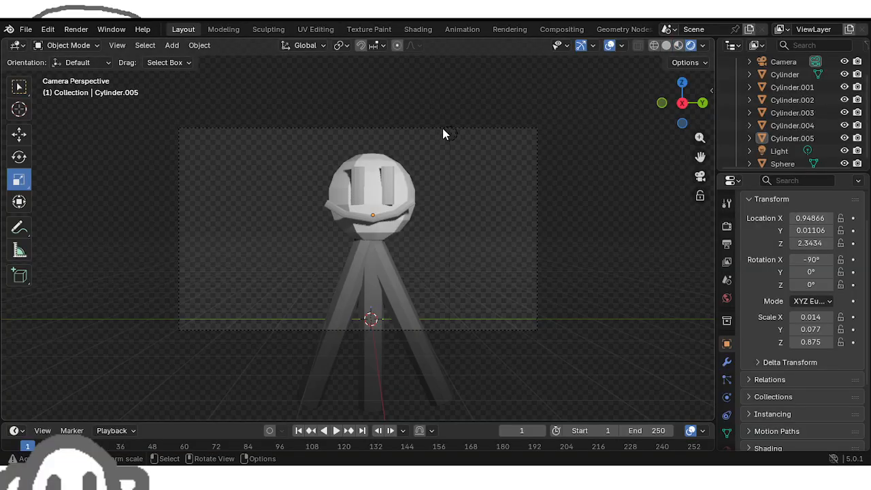
{"action": "left_click", "coordinate": [444, 131]}
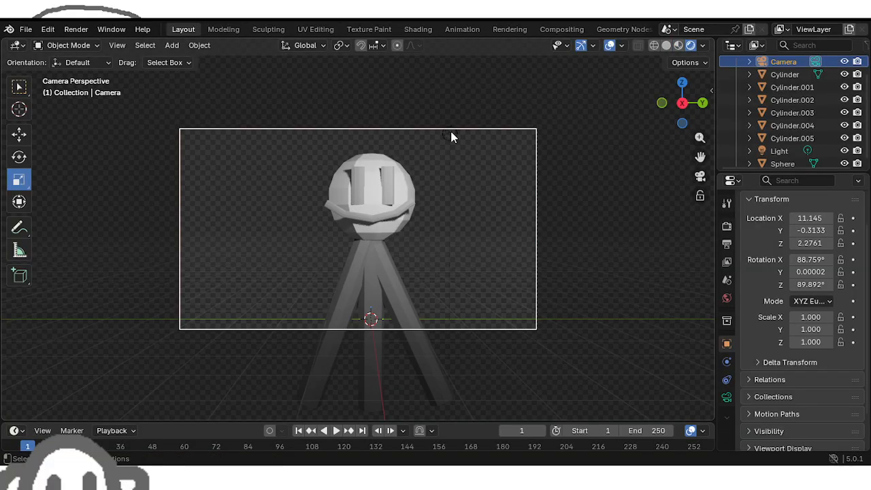
{"action": "left_click", "coordinate": [448, 132]}
{"action": "middle_click_drag", "start_coordinate": [506, 195], "coordinate": [161, 199]}
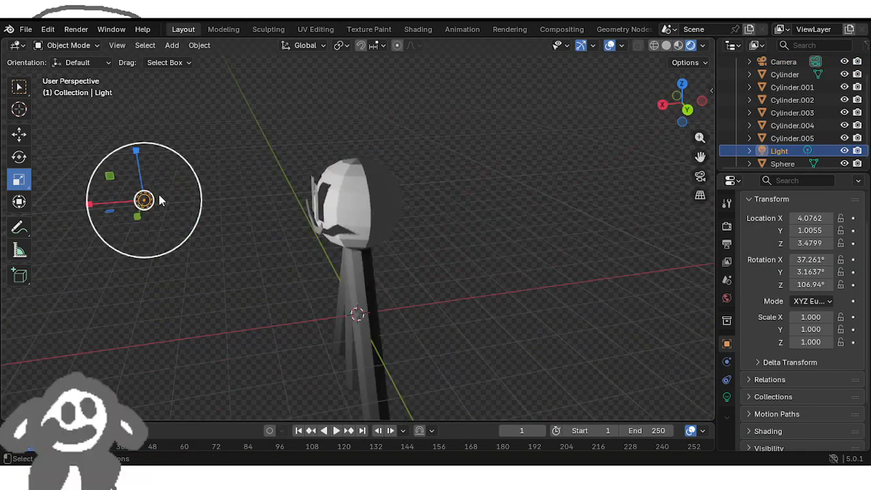
{"action": "left_click", "coordinate": [19, 134]}
{"action": "left_click_drag", "start_coordinate": [136, 218], "coordinate": [150, 181]}
{"action": "middle_click_drag", "start_coordinate": [149, 181], "coordinate": [283, 158]}
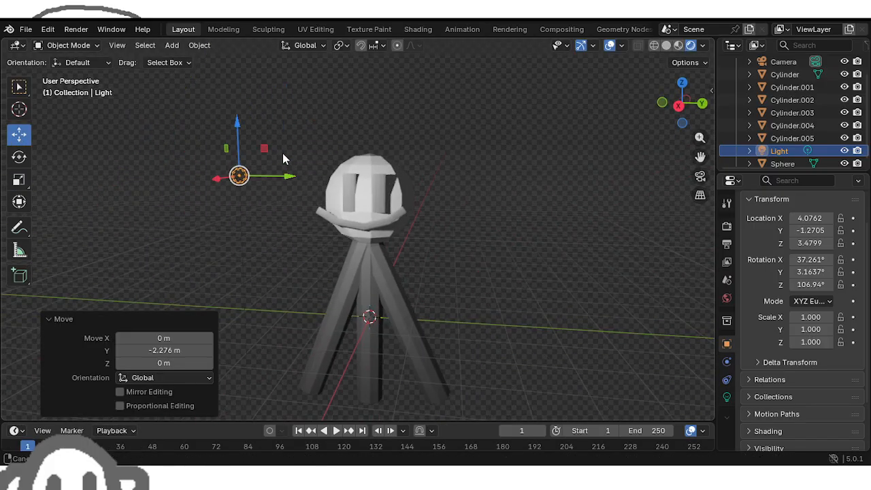
Step: Scale the light up to about 20.355 and move it about 1.814 m along Y
{"action": "left_click", "coordinate": [24, 184]}
{"action": "left_click_drag", "start_coordinate": [282, 195], "coordinate": [562, 417]}
{"action": "left_click_drag", "start_coordinate": [58, 194], "coordinate": [10, 124]}
{"action": "left_click", "coordinate": [19, 133]}
{"action": "left_click_drag", "start_coordinate": [286, 177], "coordinate": [410, 171]}
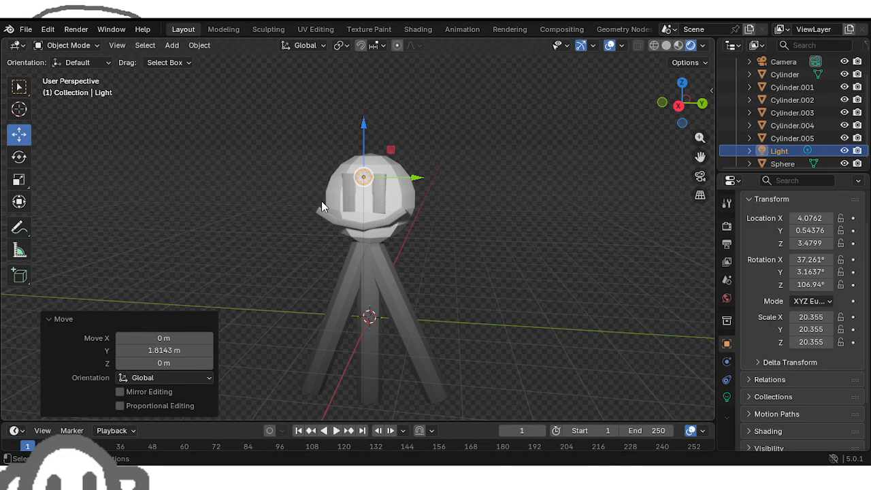
Step: Set the light's power to 9000 and view the lit figure from another angle
{"action": "scroll", "coordinate": [755, 300], "scroll_direction": "down", "scroll_amount": 2}
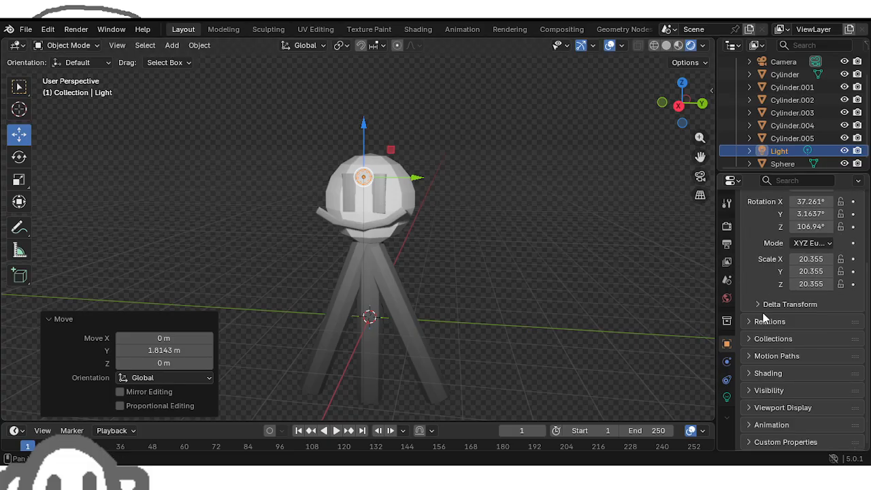
{"action": "left_click", "coordinate": [726, 398]}
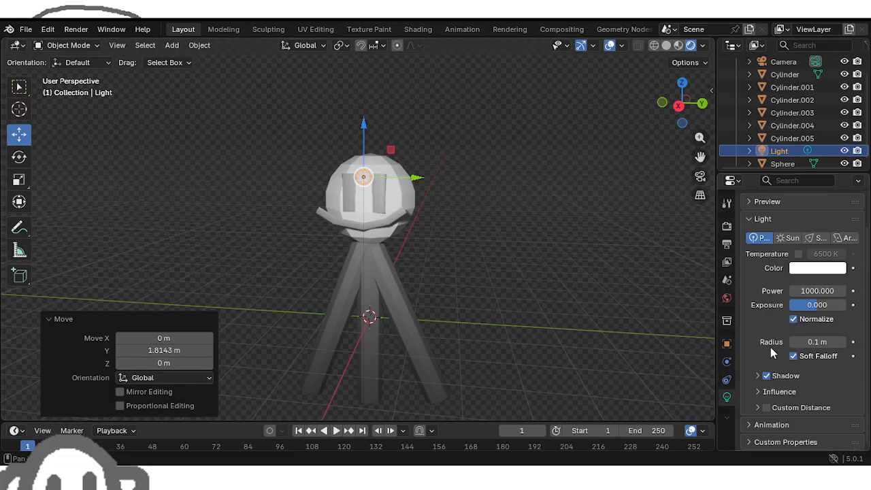
{"action": "left_click_drag", "start_coordinate": [817, 291], "coordinate": [818, 291]}
{"action": "left_click", "coordinate": [819, 291]}
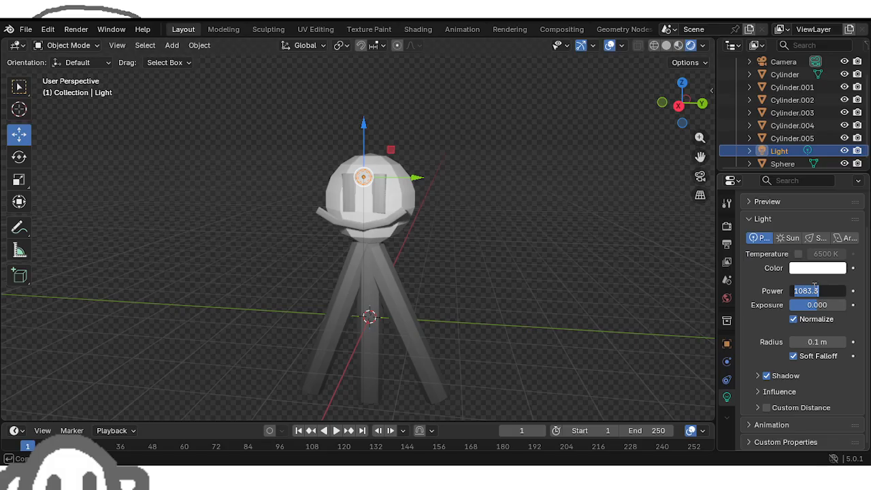
{"action": "key", "text": "Return"}
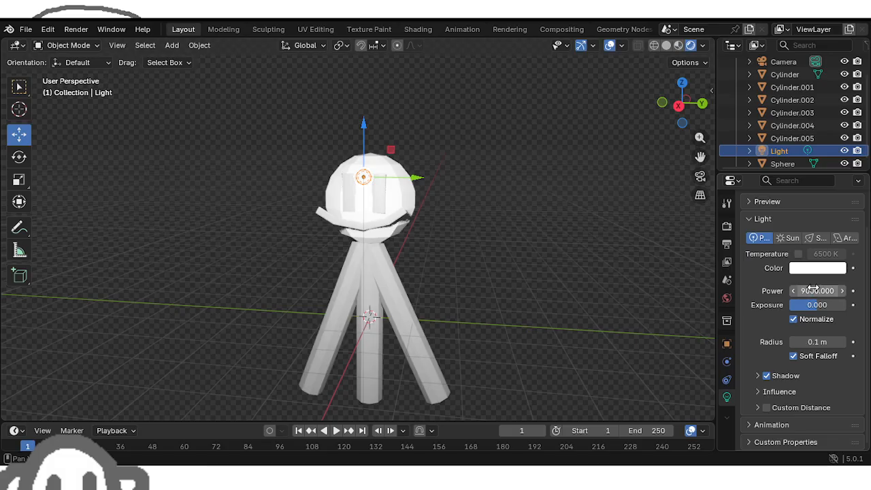
{"action": "middle_click_drag", "start_coordinate": [492, 288], "coordinate": [486, 273]}
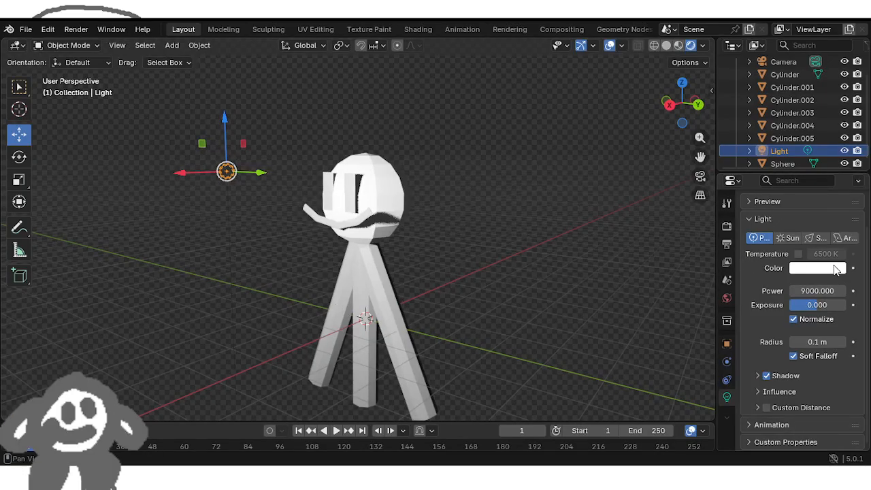
Step: Set the light's power to 100, look through the camera and deselect the light
{"action": "left_click", "coordinate": [820, 290]}
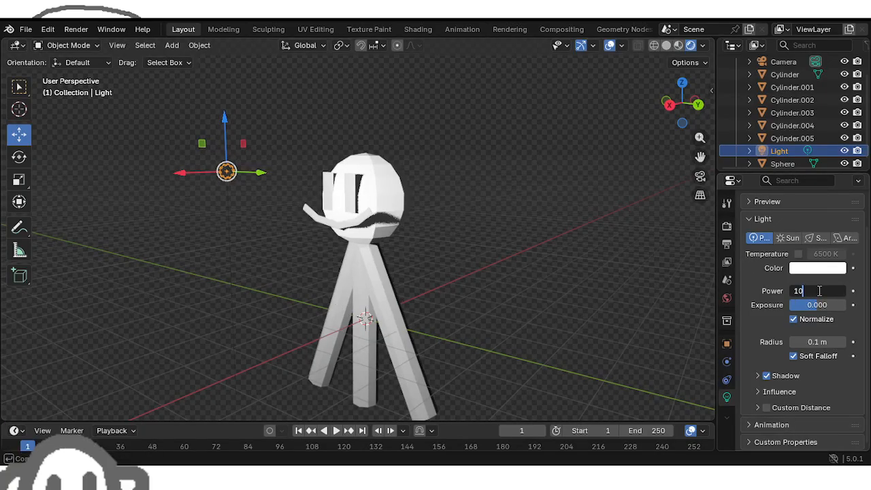
{"action": "type", "text": "100"}
{"action": "key", "text": "Return"}
{"action": "middle_click_drag", "start_coordinate": [745, 292], "coordinate": [606, 273]}
{"action": "left_click", "coordinate": [700, 177]}
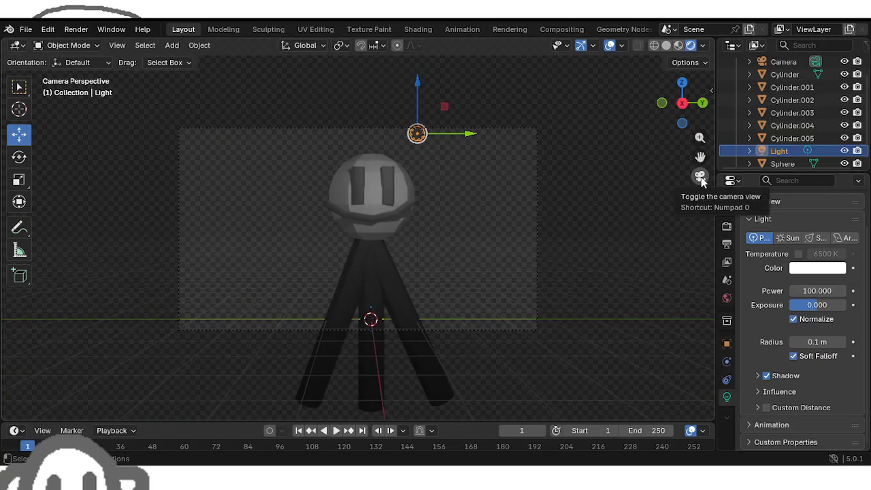
{"action": "left_click", "coordinate": [499, 227]}
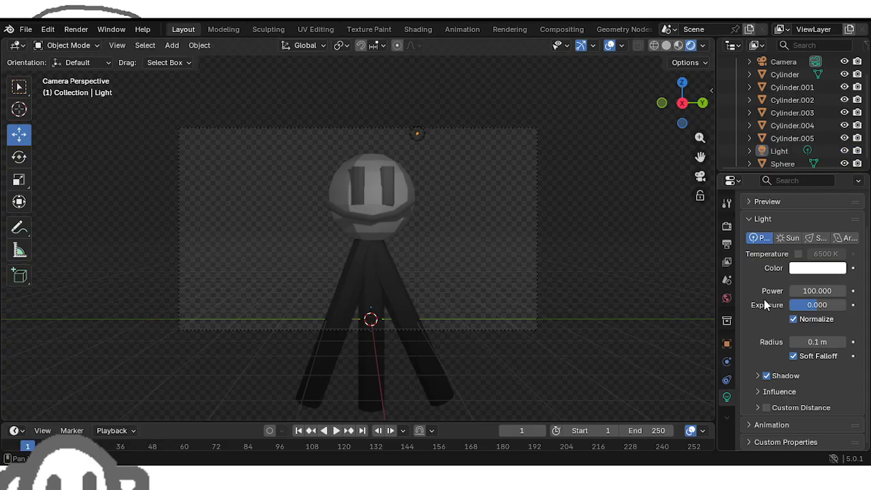
Step: Set the light's radius to 0 m with its shadow turned off, and render the image
{"action": "left_click", "coordinate": [794, 356]}
{"action": "mouse_move", "coordinate": [817, 341]}
{"action": "left_mouse_down"}
{"action": "mouse_move", "coordinate": [844, 342]}
{"action": "mouse_move", "coordinate": [812, 344]}
{"action": "left_mouse_up"}
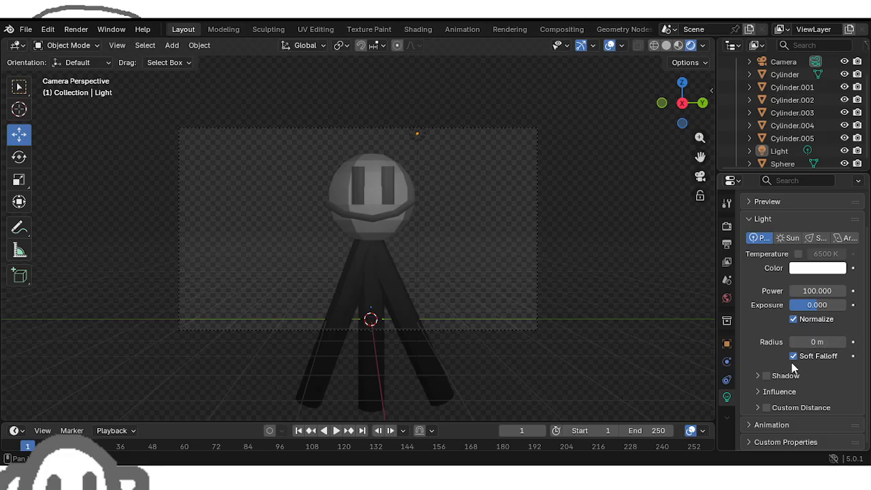
{"action": "left_click", "coordinate": [82, 28]}
{"action": "left_click", "coordinate": [90, 42]}
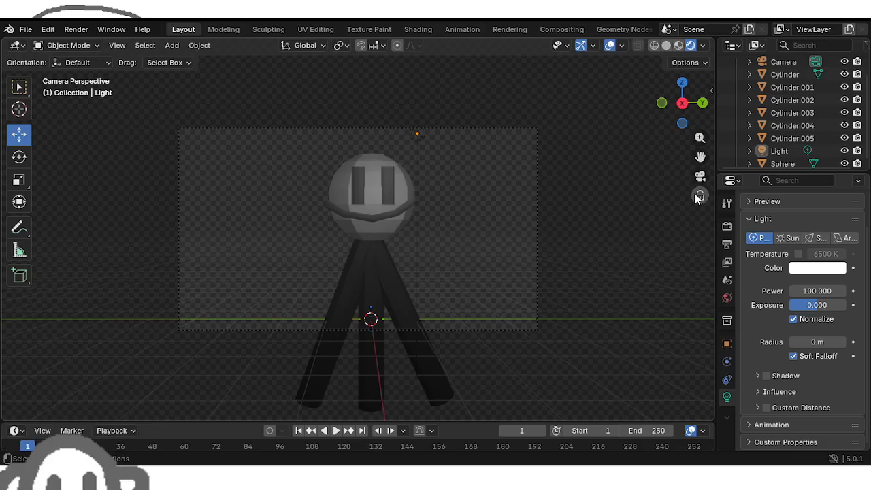
Step: With the camera locked to the view, turn it slightly around the figure and render another image
{"action": "middle_click_drag", "start_coordinate": [423, 197], "coordinate": [419, 197]}
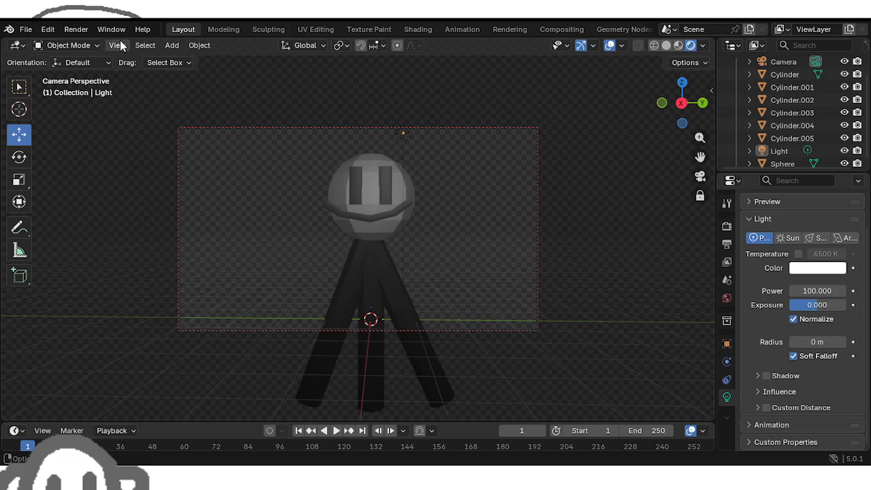
{"action": "left_click", "coordinate": [77, 29]}
{"action": "left_click", "coordinate": [89, 45]}
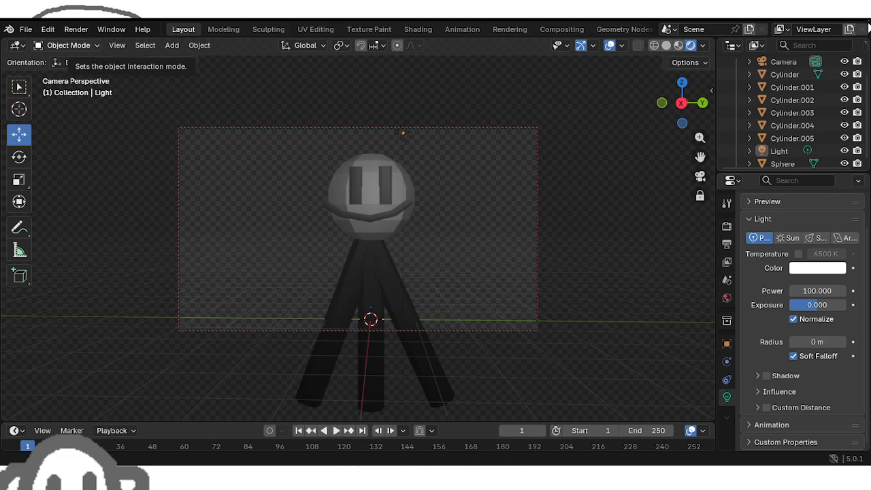
Step: Shift the locked camera slightly sideways and render the image again
{"action": "right_click", "coordinate": [487, 202]}
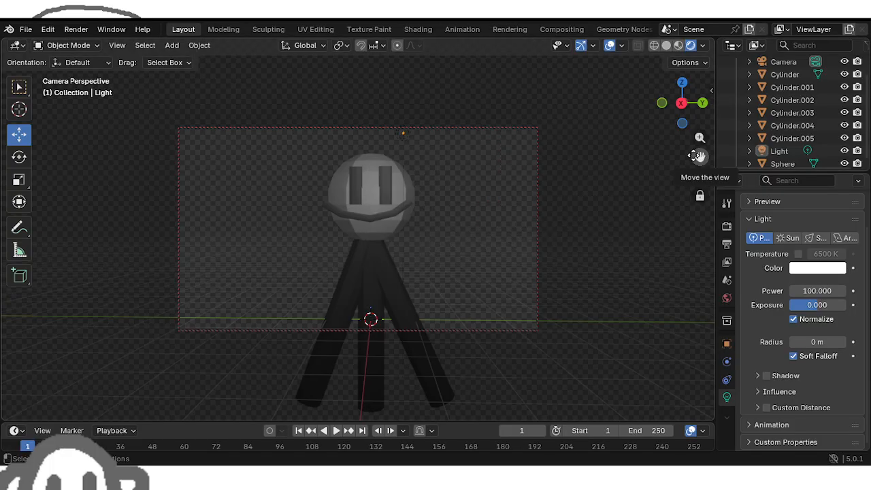
{"action": "left_click_drag", "start_coordinate": [699, 156], "coordinate": [697, 156]}
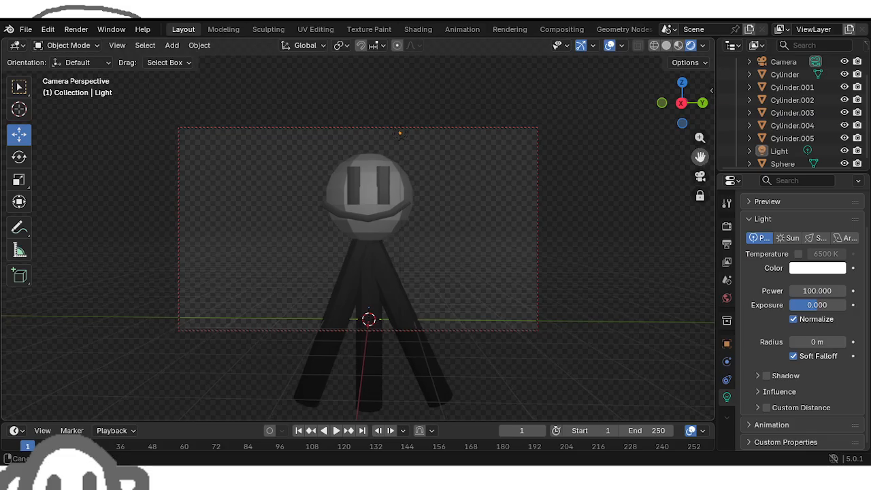
{"action": "left_click", "coordinate": [76, 30]}
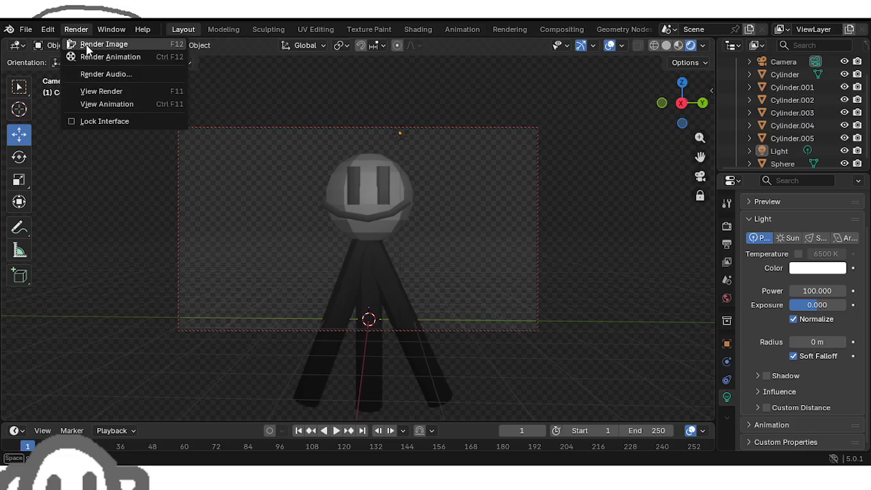
{"action": "left_click", "coordinate": [88, 42]}
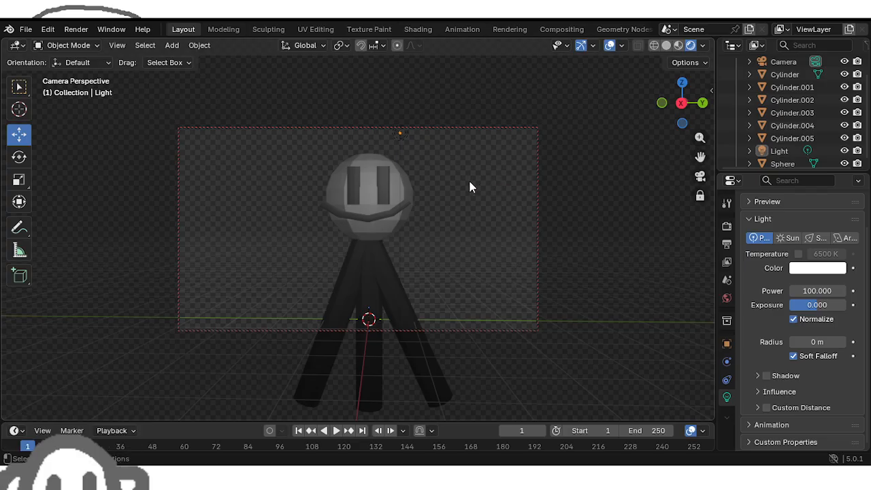
Step: Shift the camera a little further in the same direction and render one more image
{"action": "left_click_drag", "start_coordinate": [700, 157], "coordinate": [695, 158]}
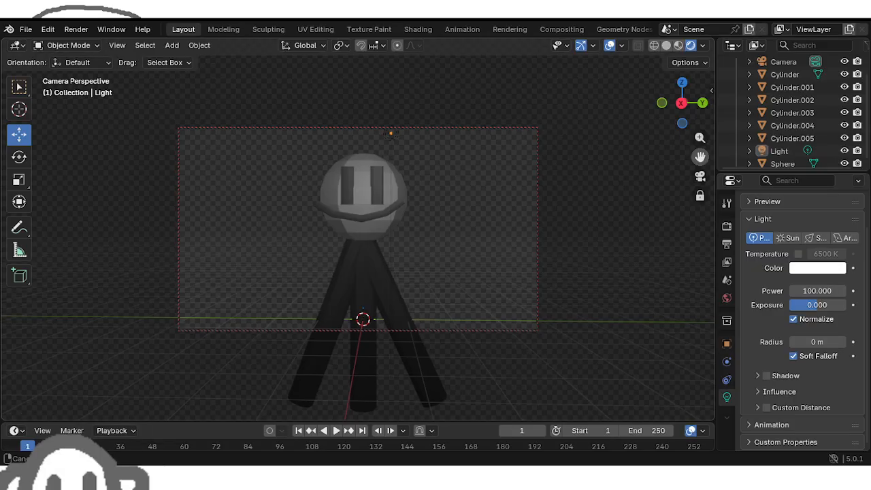
{"action": "left_click", "coordinate": [74, 29]}
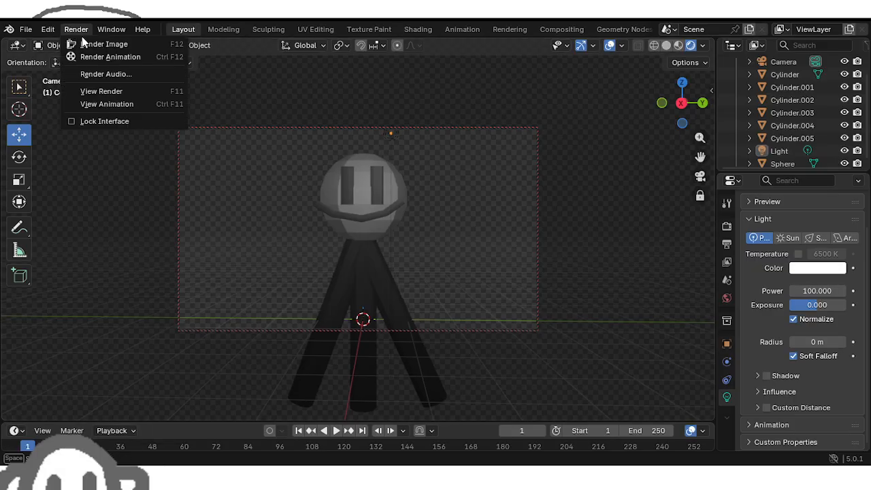
{"action": "left_click", "coordinate": [88, 43]}
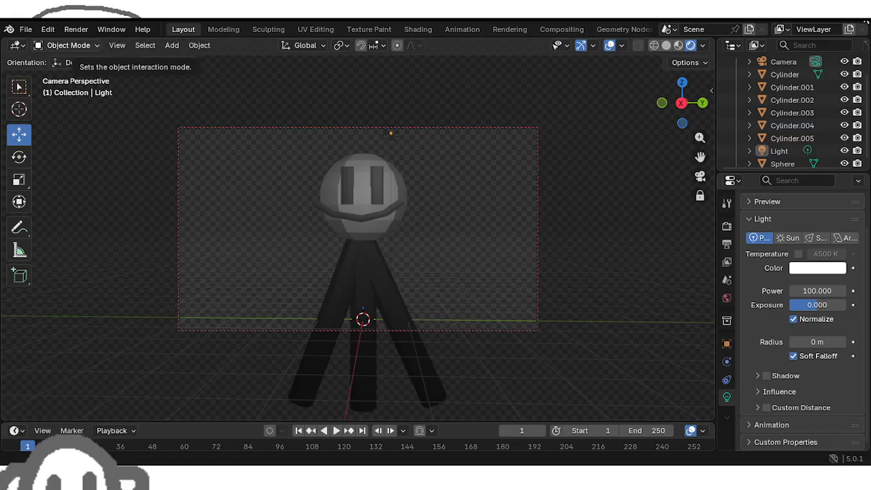
Step: Switch the viewport to Material Preview shading and open the leg Cylinder.002 in Edit Mode
{"action": "middle_click_drag", "start_coordinate": [558, 202], "coordinate": [405, 358]}
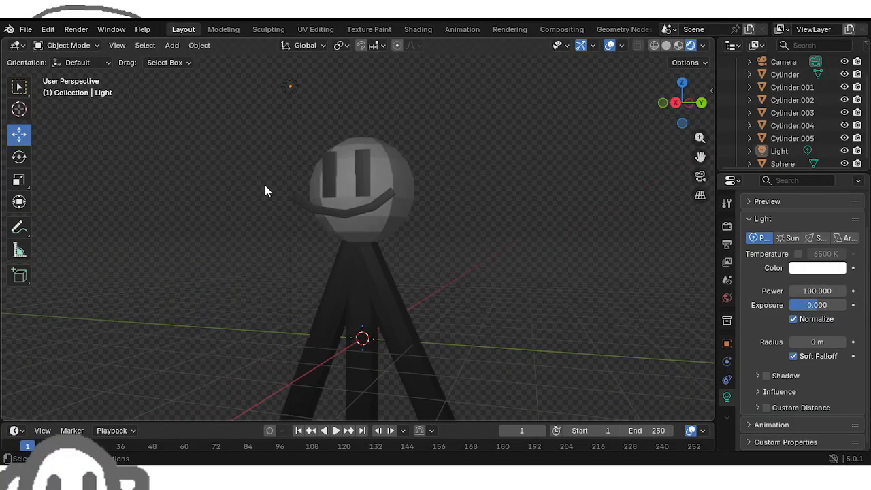
{"action": "left_click", "coordinate": [58, 45]}
{"action": "left_click", "coordinate": [412, 353]}
{"action": "left_click", "coordinate": [679, 45]}
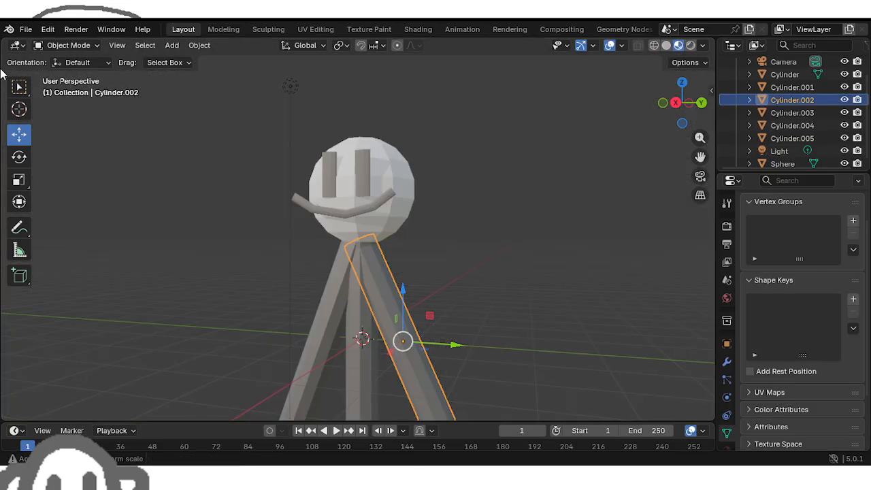
{"action": "left_click", "coordinate": [68, 45]}
{"action": "left_click", "coordinate": [68, 73]}
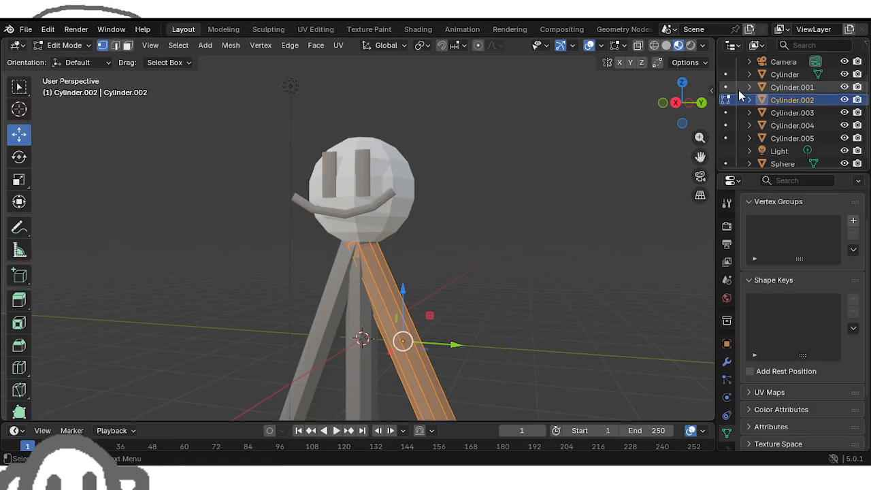
Step: Subdivide the whole mesh of the leg Cylinder.002 and clear the selection
{"action": "scroll", "coordinate": [571, 254], "scroll_direction": "down", "scroll_amount": 1}
{"action": "key", "text": "ctrl+v"}
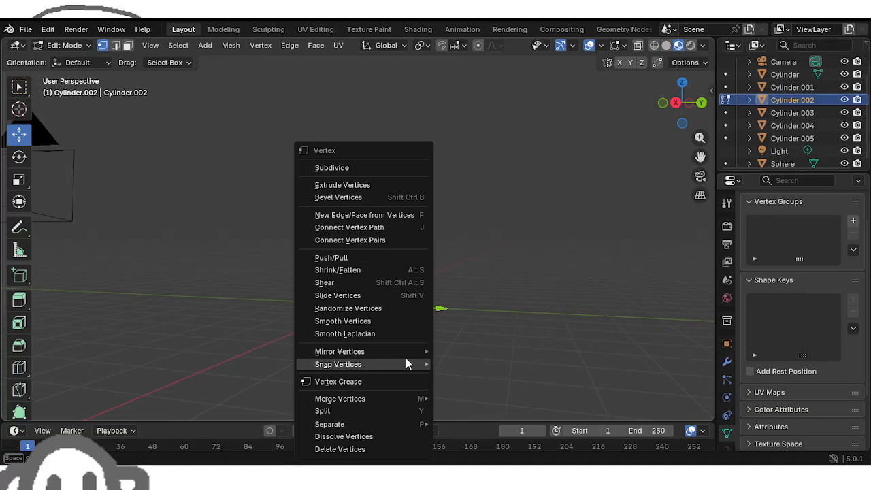
{"action": "left_click", "coordinate": [332, 168]}
{"action": "left_click", "coordinate": [510, 266]}
Step: Select all vertices of the lower half of Cylinder.002, including those on the far side
{"action": "middle_click_drag", "start_coordinate": [510, 266], "coordinate": [433, 176]}
{"action": "left_click_drag", "start_coordinate": [442, 317], "coordinate": [368, 240]}
{"action": "middle_click_drag", "start_coordinate": [414, 251], "coordinate": [424, 296]}
{"action": "left_click", "coordinate": [452, 347]}
{"action": "left_click_drag", "start_coordinate": [452, 347], "coordinate": [313, 245]}
{"action": "middle_click_drag", "start_coordinate": [313, 245], "coordinate": [153, 284]}
{"action": "left_click_drag", "start_coordinate": [354, 386], "coordinate": [231, 278]}
{"action": "middle_click_drag", "start_coordinate": [231, 278], "coordinate": [462, 303]}
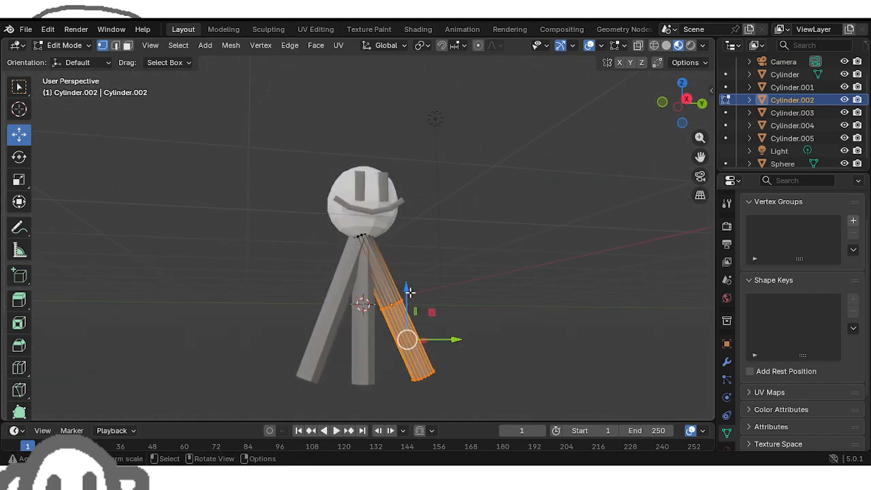
Step: Rotate the selected lower half of the leg upward, raise it, and move it about 0.792 m along Y
{"action": "key", "text": "r"}
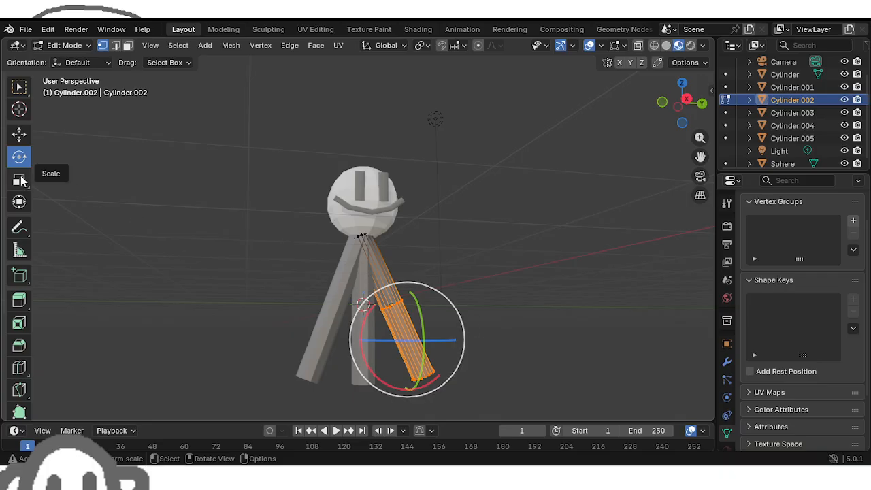
{"action": "left_click_drag", "start_coordinate": [370, 373], "coordinate": [429, 344]}
{"action": "left_click", "coordinate": [25, 135]}
{"action": "left_click_drag", "start_coordinate": [414, 297], "coordinate": [403, 185]}
{"action": "left_click_drag", "start_coordinate": [434, 235], "coordinate": [464, 236]}
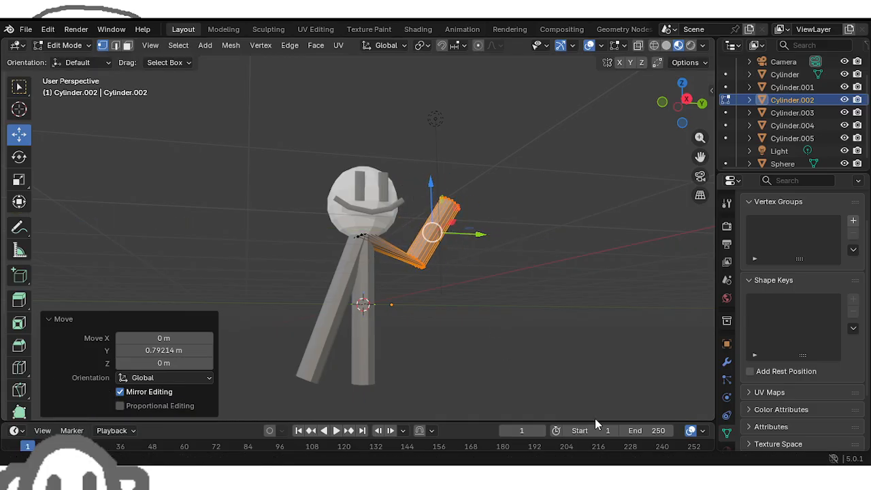
Step: Check the bent leg from other angles and undo the bend
{"action": "middle_click_drag", "start_coordinate": [474, 251], "coordinate": [449, 305]}
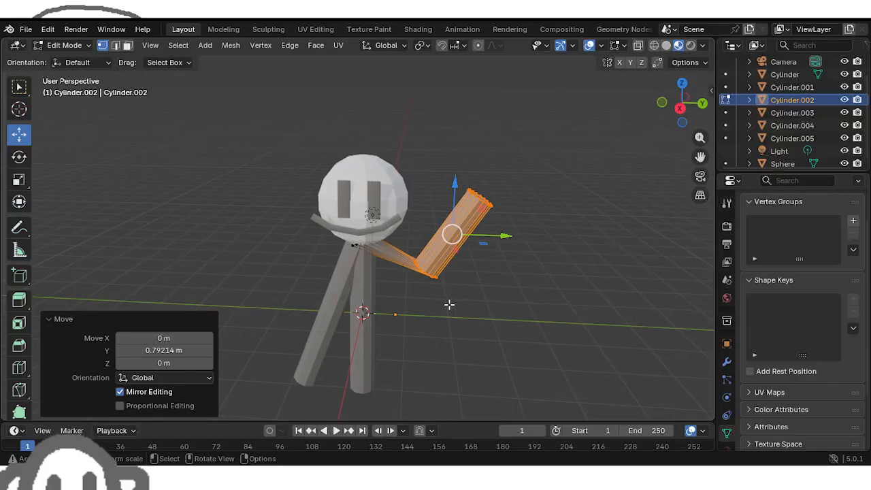
{"action": "left_click", "coordinate": [450, 305]}
{"action": "middle_click_drag", "start_coordinate": [437, 272], "coordinate": [424, 276]}
{"action": "key", "text": "ctrl+z"}
{"action": "key", "text": "ctrl+z"}
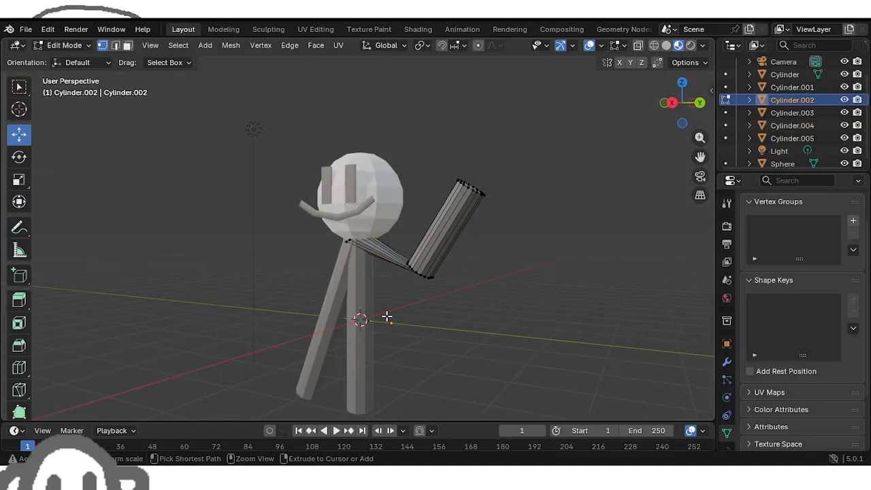
Step: Select all vertices of the straight leg Cylinder.002 and subdivide it a second time
{"action": "left_click", "coordinate": [449, 298]}
{"action": "scroll", "coordinate": [449, 299], "scroll_direction": "down", "scroll_amount": 1}
{"action": "key", "text": "a"}
{"action": "middle_click_drag", "start_coordinate": [249, 195], "coordinate": [111, 287]}
{"action": "left_click_drag", "start_coordinate": [403, 224], "coordinate": [217, 365]}
{"action": "middle_click_drag", "start_coordinate": [272, 288], "coordinate": [590, 257]}
{"action": "right_click", "coordinate": [418, 346]}
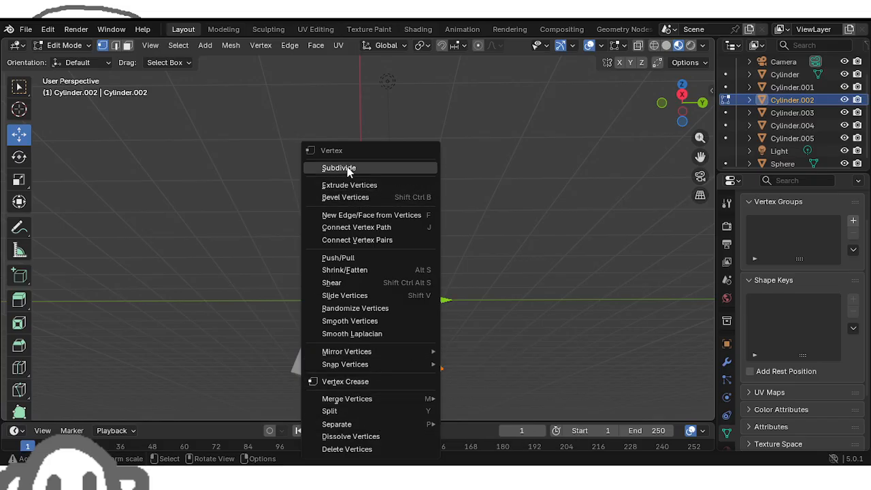
{"action": "left_click", "coordinate": [340, 168]}
Step: Select the vertices of the lower segments of Cylinder.002 from both the front and the back
{"action": "left_click", "coordinate": [503, 343]}
{"action": "left_click_drag", "start_coordinate": [477, 406], "coordinate": [365, 293]}
{"action": "middle_click_drag", "start_coordinate": [366, 294], "coordinate": [109, 294]}
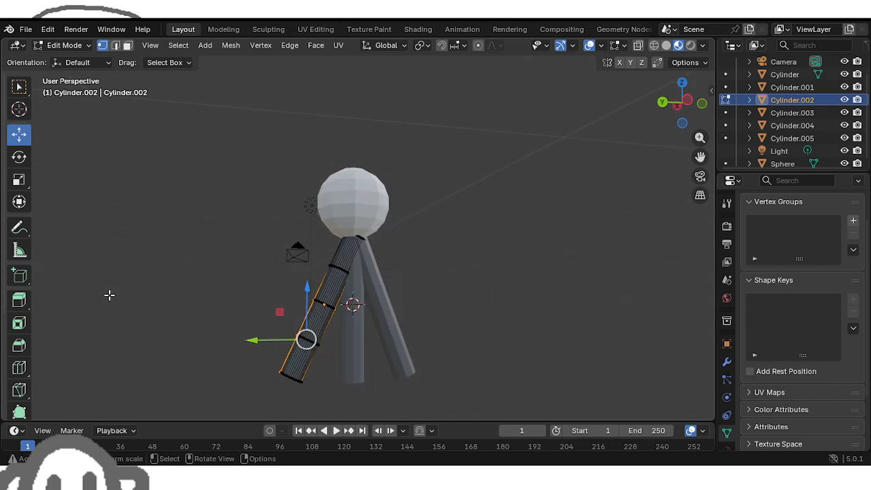
{"action": "left_click_drag", "start_coordinate": [226, 412], "coordinate": [354, 291]}
{"action": "middle_click_drag", "start_coordinate": [354, 292], "coordinate": [356, 395]}
{"action": "left_click_drag", "start_coordinate": [377, 388], "coordinate": [282, 302]}
{"action": "middle_click_drag", "start_coordinate": [282, 302], "coordinate": [586, 362]}
{"action": "mouse_move", "coordinate": [274, 297]}
{"action": "middle_mouse_down"}
{"action": "mouse_move", "coordinate": [342, 272]}
{"action": "mouse_move", "coordinate": [286, 302]}
{"action": "middle_mouse_up"}
Step: Rotate the selected lower segments upward into a raised forearm, shift them along Y and move them about 0.745 m up
{"action": "left_click", "coordinate": [15, 157]}
{"action": "left_click_drag", "start_coordinate": [443, 331], "coordinate": [403, 255]}
{"action": "left_click", "coordinate": [20, 135]}
{"action": "mouse_move", "coordinate": [446, 281]}
{"action": "left_mouse_down"}
{"action": "mouse_move", "coordinate": [486, 288]}
{"action": "mouse_move", "coordinate": [452, 283]}
{"action": "left_mouse_up"}
{"action": "left_click_drag", "start_coordinate": [409, 253], "coordinate": [415, 225]}
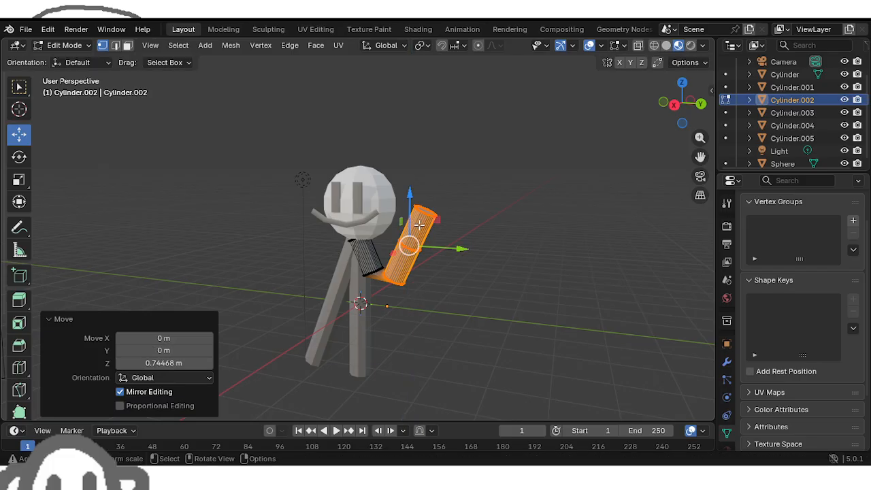
Step: Select the vertices on the underside of the bend in Cylinder.002, adding more from the other side
{"action": "middle_click_drag", "start_coordinate": [415, 225], "coordinate": [463, 206]}
{"action": "left_click", "coordinate": [443, 295]}
{"action": "middle_click_drag", "start_coordinate": [444, 296], "coordinate": [439, 315]}
{"action": "left_click_drag", "start_coordinate": [439, 315], "coordinate": [397, 259]}
{"action": "scroll", "coordinate": [412, 306], "scroll_direction": "up", "scroll_amount": 3}
{"action": "scroll", "coordinate": [412, 306], "scroll_direction": "up", "scroll_amount": 3}
{"action": "middle_click_drag", "start_coordinate": [443, 352], "coordinate": [476, 37]}
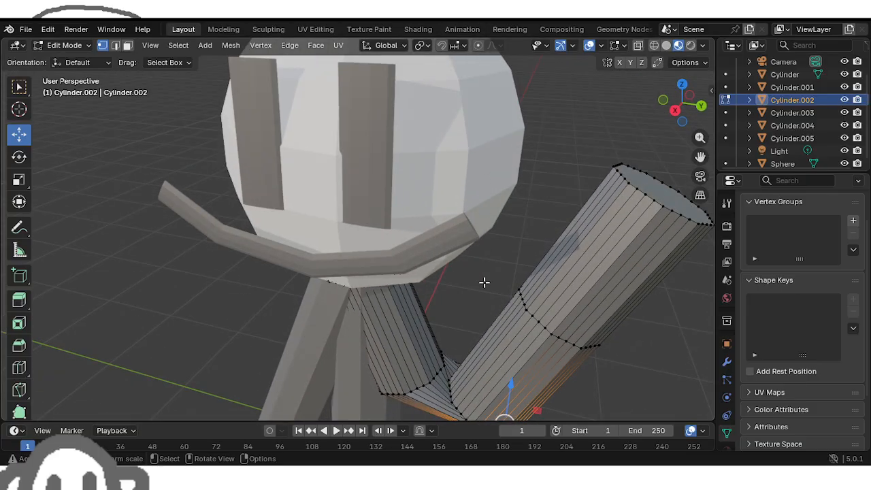
{"action": "middle_click_drag", "start_coordinate": [418, 257], "coordinate": [524, 256]}
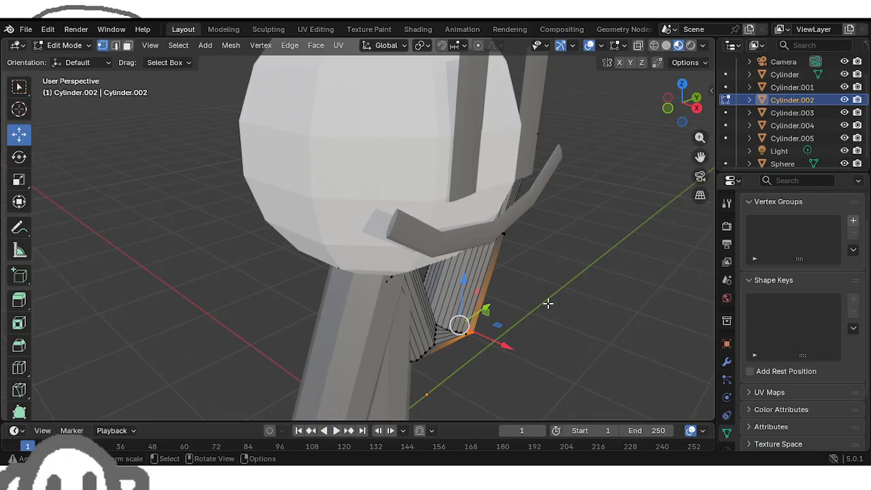
{"action": "left_click_drag", "start_coordinate": [510, 366], "coordinate": [452, 309], "text": "shift"}
Step: Hide the Cylinder, Cylinder.001, Cylinder.003, Cylinder.004, Cylinder.005 and Sphere objects so that only the bent limb Cylinder.002 is shown
{"action": "scroll", "coordinate": [492, 358], "scroll_direction": "up", "scroll_amount": 4}
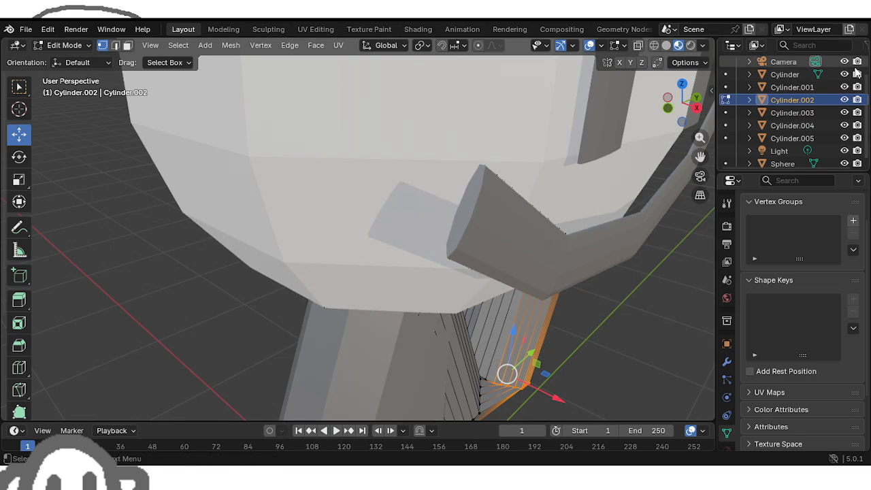
{"action": "left_click", "coordinate": [845, 74]}
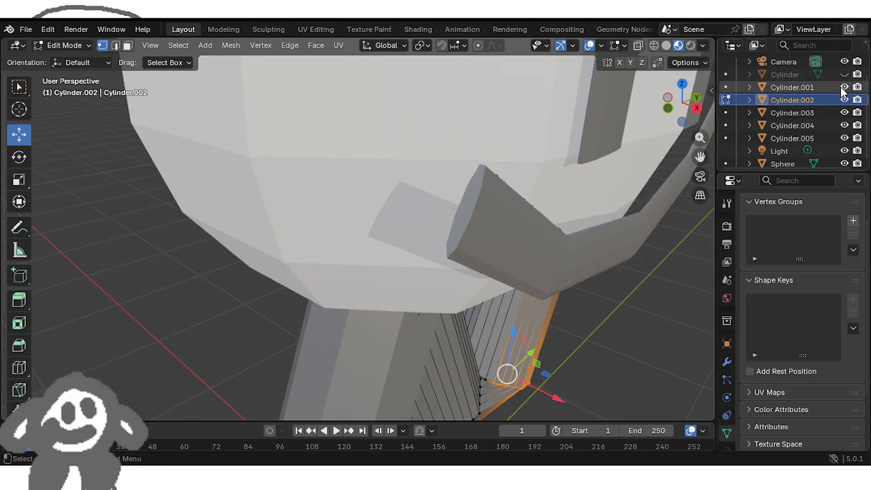
{"action": "left_click", "coordinate": [844, 87]}
{"action": "left_click", "coordinate": [845, 113]}
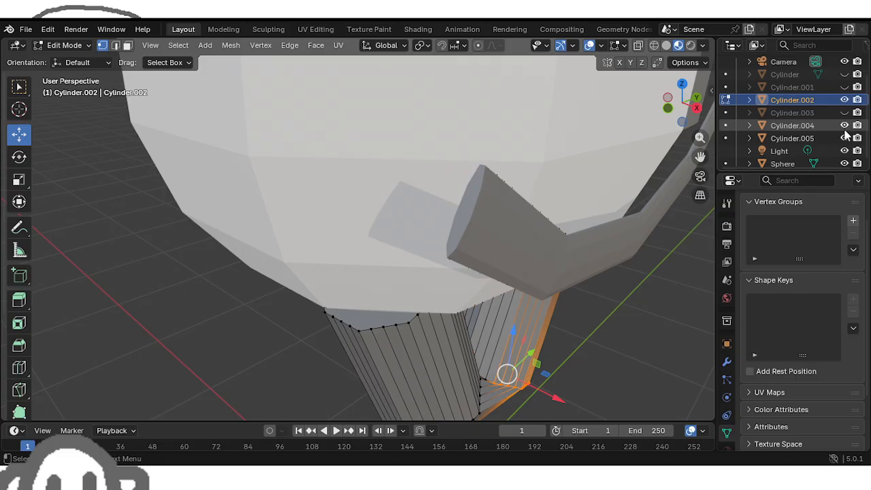
{"action": "left_click", "coordinate": [845, 125]}
{"action": "left_click", "coordinate": [845, 138]}
{"action": "left_click", "coordinate": [845, 164]}
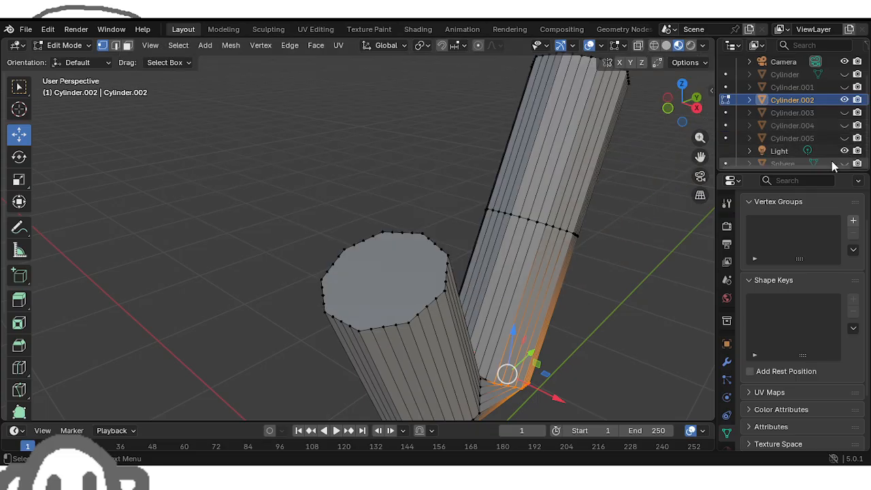
Step: Add the remaining vertices around the bend to the selection in Cylinder.002, checking the elbow from both sides
{"action": "middle_click_drag", "start_coordinate": [475, 291], "coordinate": [465, 290]}
{"action": "middle_click_drag", "start_coordinate": [496, 365], "coordinate": [452, 409]}
{"action": "middle_click_drag", "start_coordinate": [532, 334], "coordinate": [538, 334]}
{"action": "key", "text": "b"}
{"action": "left_click_drag", "start_coordinate": [470, 348], "coordinate": [472, 348]}
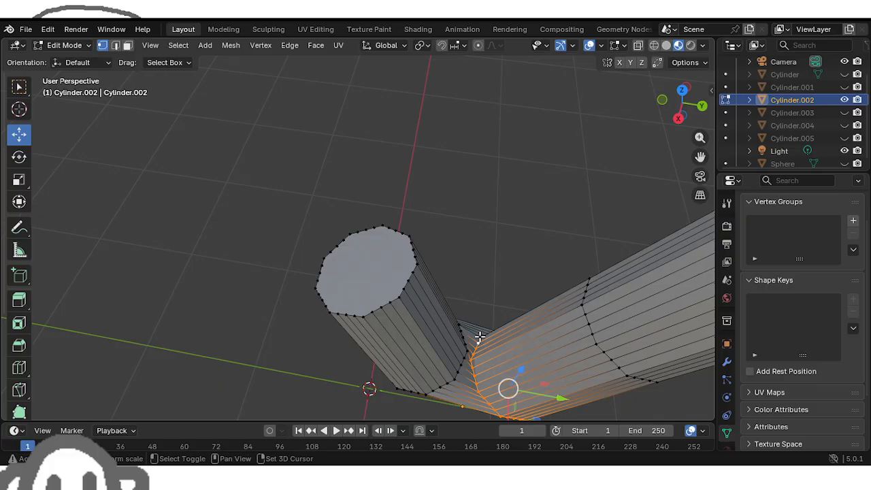
{"action": "middle_click_drag", "start_coordinate": [480, 337], "coordinate": [237, 259]}
{"action": "left_click_drag", "start_coordinate": [282, 335], "coordinate": [215, 376]}
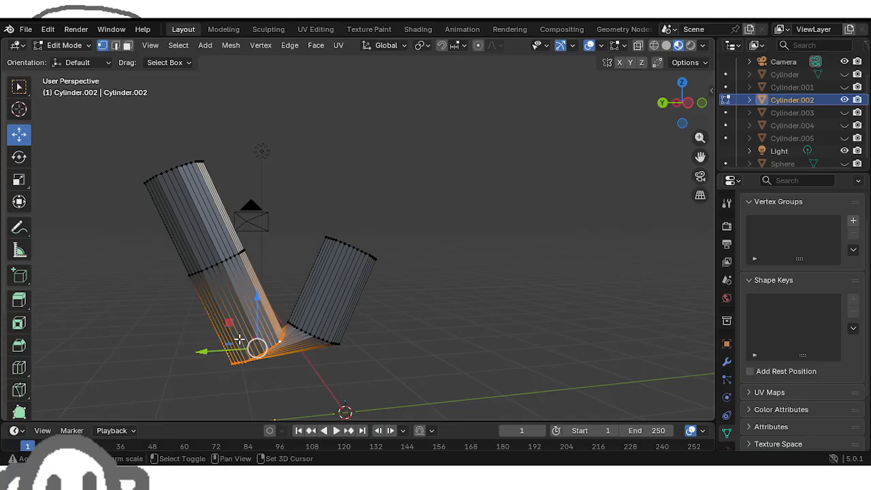
Step: Move the selected elbow vertices about 0.02 m down, shift them about 0.19 m along negative Y, fine-tune their position and deselect them
{"action": "left_click_drag", "start_coordinate": [259, 322], "coordinate": [218, 366]}
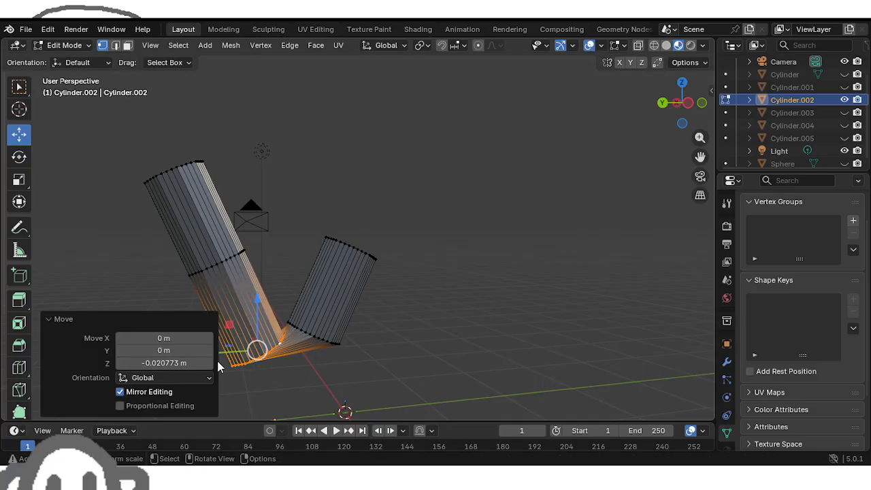
{"action": "middle_click_drag", "start_coordinate": [255, 350], "coordinate": [476, 308]}
{"action": "left_click_drag", "start_coordinate": [476, 308], "coordinate": [459, 331]}
{"action": "middle_click_drag", "start_coordinate": [458, 331], "coordinate": [522, 333]}
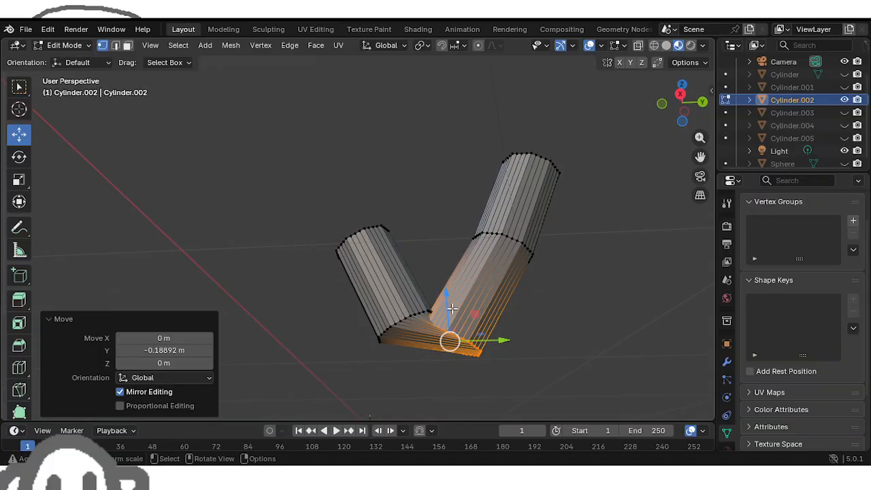
{"action": "left_click_drag", "start_coordinate": [448, 310], "coordinate": [477, 301]}
{"action": "left_click", "coordinate": [589, 335]}
{"action": "middle_click_drag", "start_coordinate": [589, 335], "coordinate": [556, 393]}
{"action": "scroll", "coordinate": [560, 375], "scroll_direction": "down", "scroll_amount": 3}
{"action": "middle_click_drag", "start_coordinate": [428, 335], "coordinate": [558, 157]}
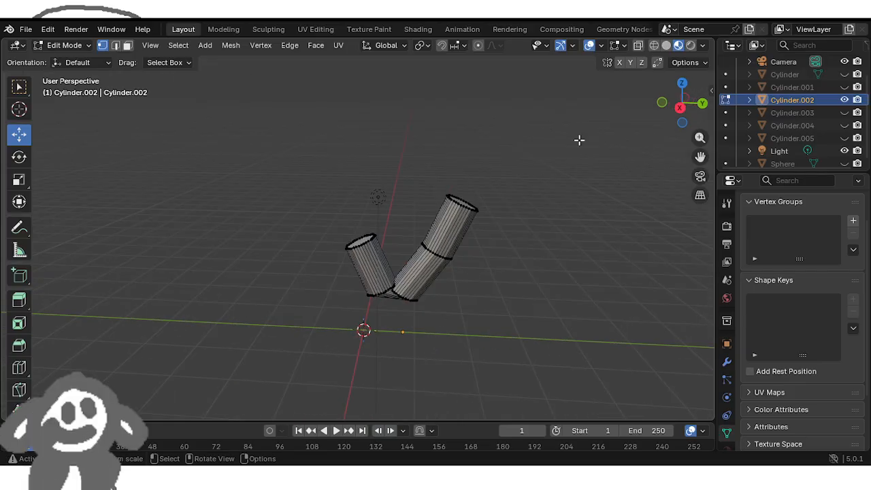
Step: Unhide the Sphere and all the other cylinders around Cylinder.002
{"action": "left_click", "coordinate": [845, 75]}
{"action": "left_click", "coordinate": [845, 100]}
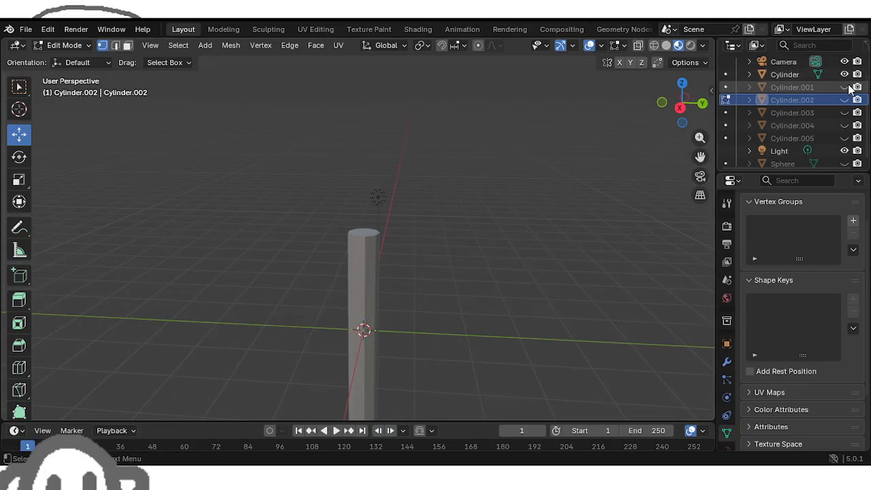
{"action": "left_click", "coordinate": [844, 87]}
{"action": "left_click", "coordinate": [845, 100]}
{"action": "left_click", "coordinate": [845, 112]}
{"action": "left_click", "coordinate": [845, 125]}
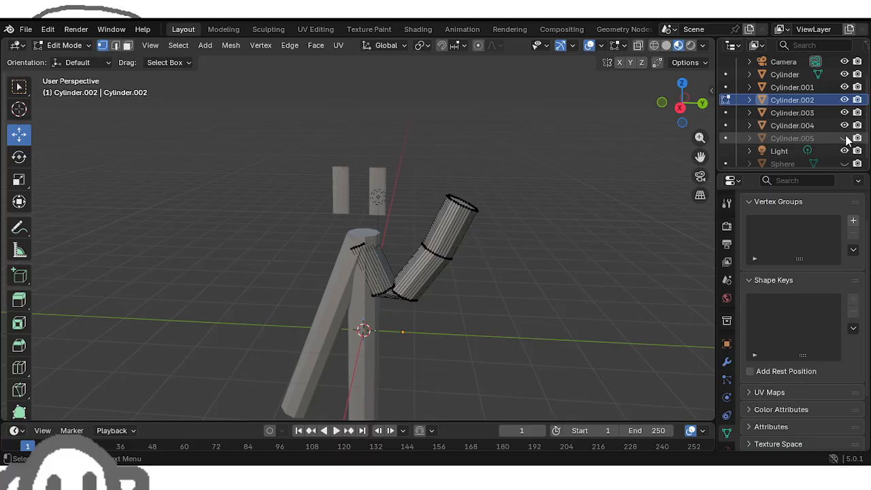
{"action": "left_click", "coordinate": [845, 138]}
{"action": "left_click", "coordinate": [845, 151]}
{"action": "left_click", "coordinate": [845, 163]}
Step: Return to Object Mode and inspect the figure's raised arm from several angles
{"action": "left_click", "coordinate": [469, 288]}
{"action": "middle_click_drag", "start_coordinate": [469, 288], "coordinate": [483, 278]}
{"action": "left_click", "coordinate": [65, 45]}
{"action": "left_click", "coordinate": [62, 60]}
{"action": "middle_click_drag", "start_coordinate": [170, 176], "coordinate": [109, 167]}
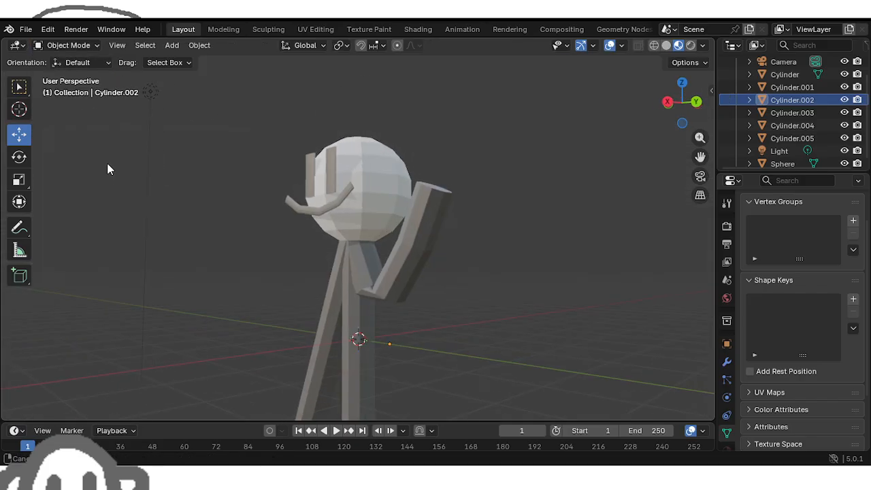
{"action": "middle_click_drag", "start_coordinate": [188, 220], "coordinate": [277, 225]}
{"action": "scroll", "coordinate": [265, 211], "scroll_direction": "up", "scroll_amount": 3}
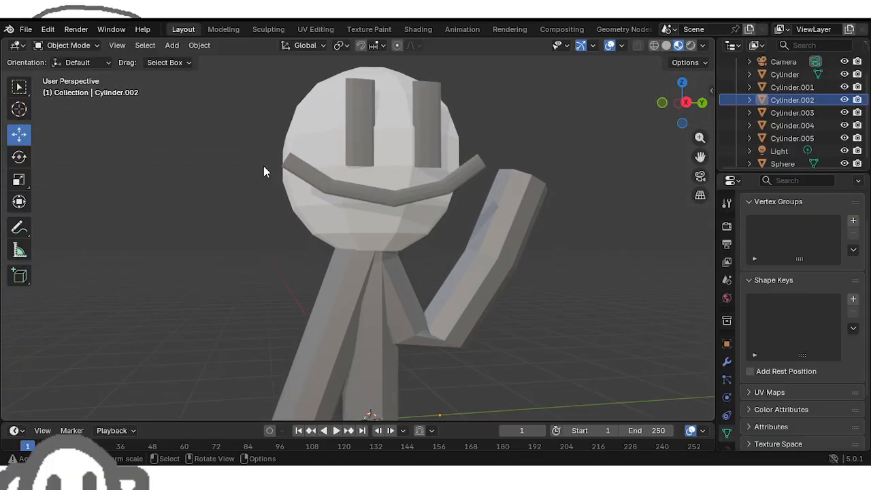
Step: Enter Edit Mode on the mouth Cylinder.005 and select the lower edge of its outer segment
{"action": "left_click", "coordinate": [299, 170]}
{"action": "left_click", "coordinate": [68, 45]}
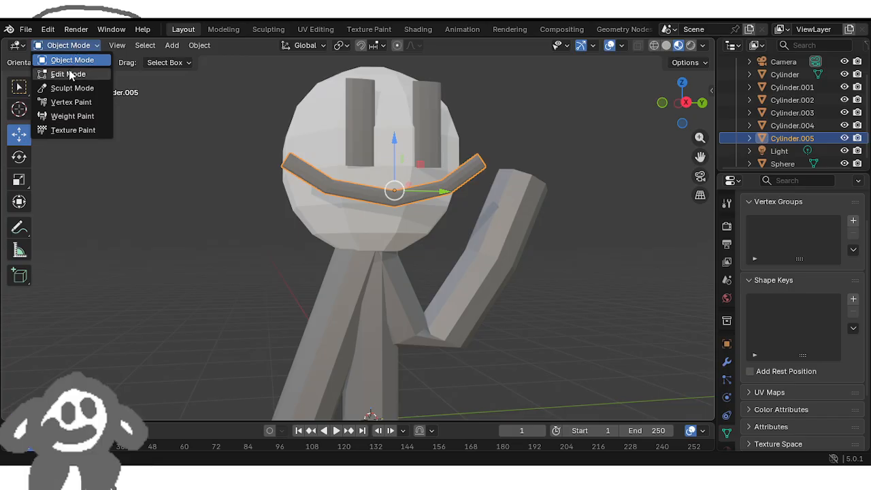
{"action": "left_click", "coordinate": [68, 74]}
{"action": "scroll", "coordinate": [214, 189], "scroll_direction": "up", "scroll_amount": 2}
{"action": "middle_click_drag", "start_coordinate": [214, 189], "coordinate": [433, 129]}
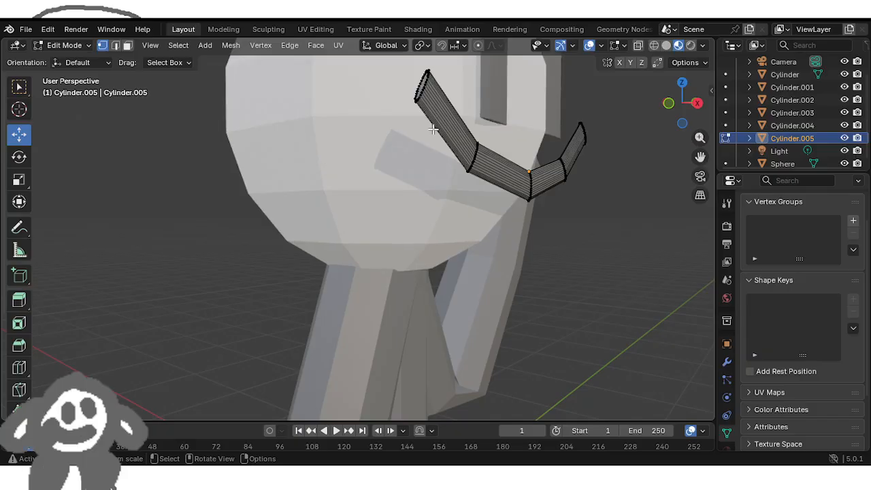
{"action": "left_click", "coordinate": [414, 101]}
{"action": "middle_click_drag", "start_coordinate": [445, 170], "coordinate": [425, 171]}
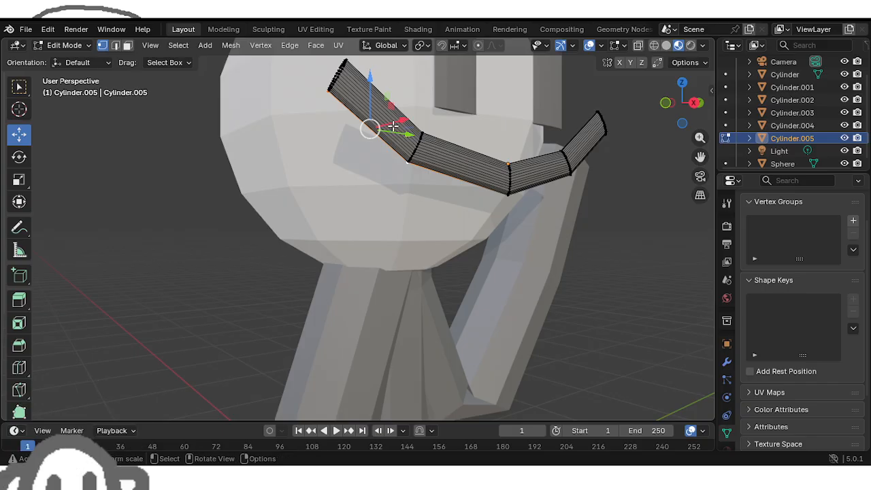
Step: Extrude the selected lower edge of the mouth about 0.436 m downward along Z
{"action": "key", "text": "e"}
{"action": "key", "text": "x"}
{"action": "left_click", "coordinate": [341, 151]}
{"action": "middle_click_drag", "start_coordinate": [340, 145], "coordinate": [368, 133]}
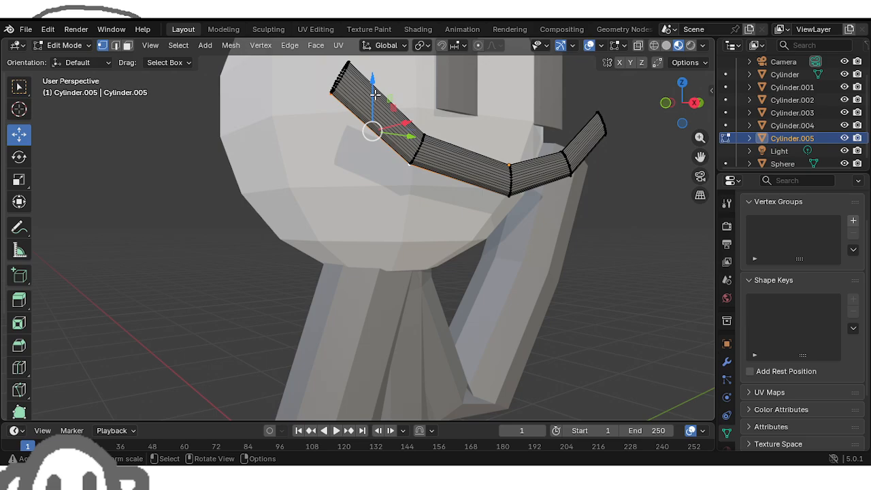
{"action": "key", "text": "e"}
{"action": "key", "text": "z"}
{"action": "left_click", "coordinate": [340, 211]}
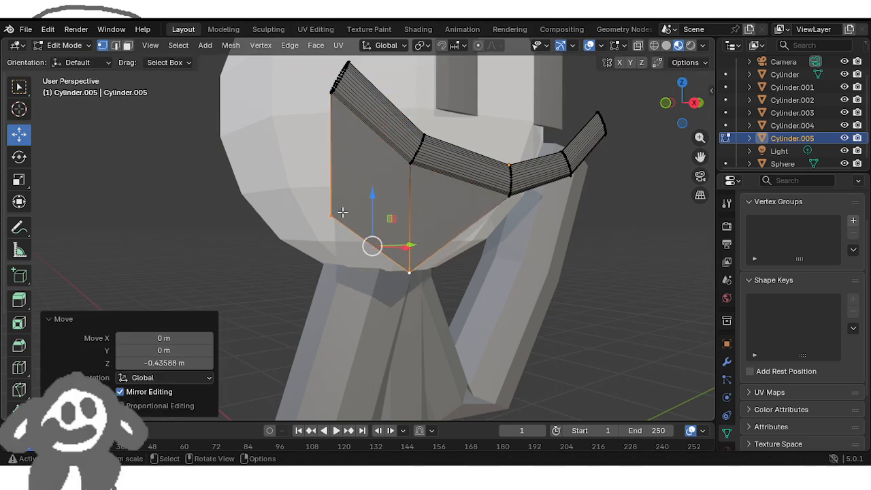
{"action": "middle_click_drag", "start_coordinate": [405, 245], "coordinate": [339, 233]}
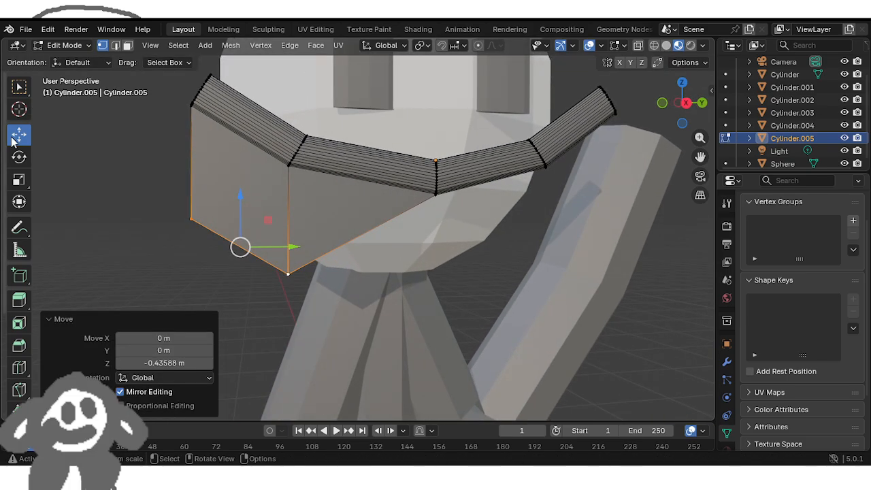
Step: Try to scale the extruded lower edge of the mouth
{"action": "left_click", "coordinate": [19, 157]}
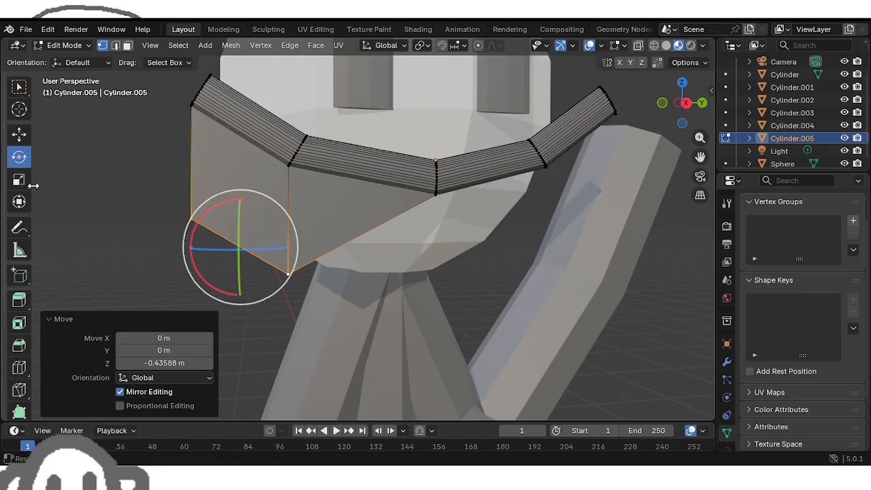
{"action": "left_click", "coordinate": [19, 179]}
{"action": "left_click_drag", "start_coordinate": [276, 244], "coordinate": [233, 256]}
{"action": "scroll", "coordinate": [187, 242], "scroll_direction": "down", "scroll_amount": 1}
{"action": "key", "text": "ctrl+z"}
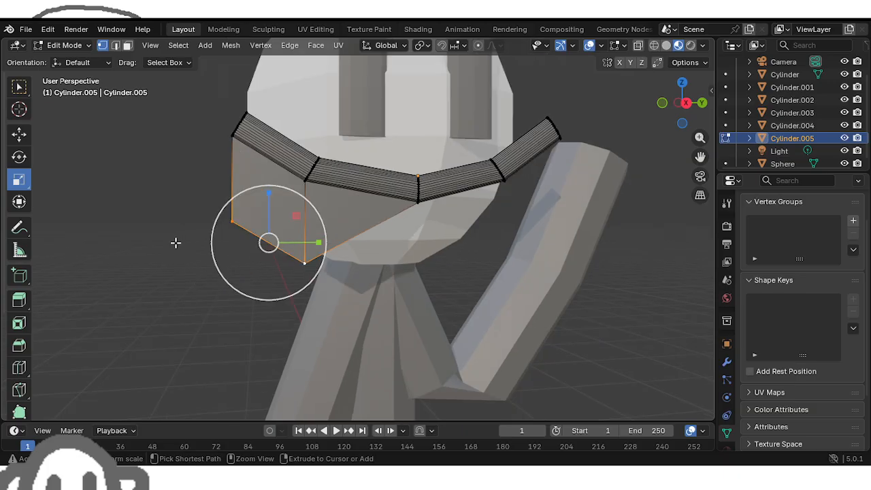
Step: Deselect the mouth's vertices and switch the viewport to Rendered shading to view the waving figure
{"action": "left_click", "coordinate": [175, 243]}
{"action": "scroll", "coordinate": [176, 243], "scroll_direction": "down", "scroll_amount": 2}
{"action": "mouse_move", "coordinate": [176, 243]}
{"action": "middle_mouse_down"}
{"action": "mouse_move", "coordinate": [97, 249]}
{"action": "mouse_move", "coordinate": [285, 213]}
{"action": "mouse_move", "coordinate": [254, 212]}
{"action": "middle_mouse_up"}
{"action": "left_click", "coordinate": [691, 45]}
{"action": "mouse_move", "coordinate": [515, 221]}
{"action": "middle_mouse_down"}
{"action": "mouse_move", "coordinate": [441, 237]}
{"action": "mouse_move", "coordinate": [483, 239]}
{"action": "mouse_move", "coordinate": [463, 192]}
{"action": "middle_mouse_up"}
{"action": "scroll", "coordinate": [483, 238], "scroll_direction": "down", "scroll_amount": 2}
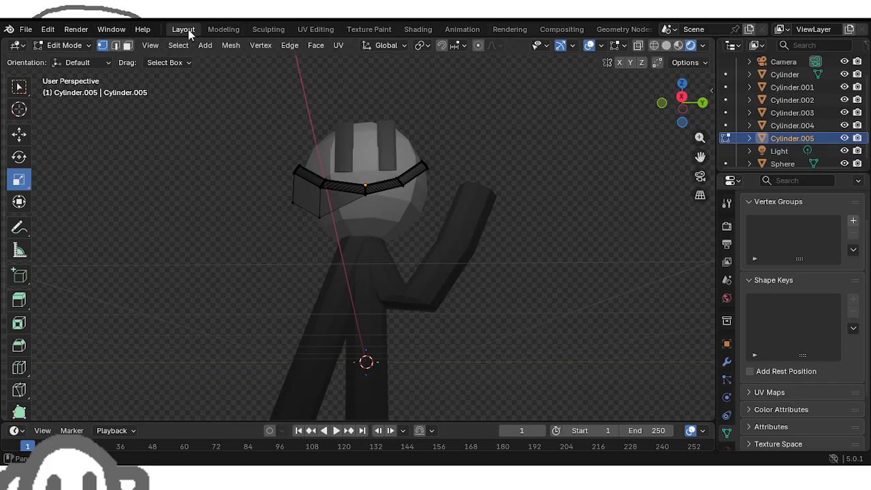
{"action": "left_click", "coordinate": [76, 31]}
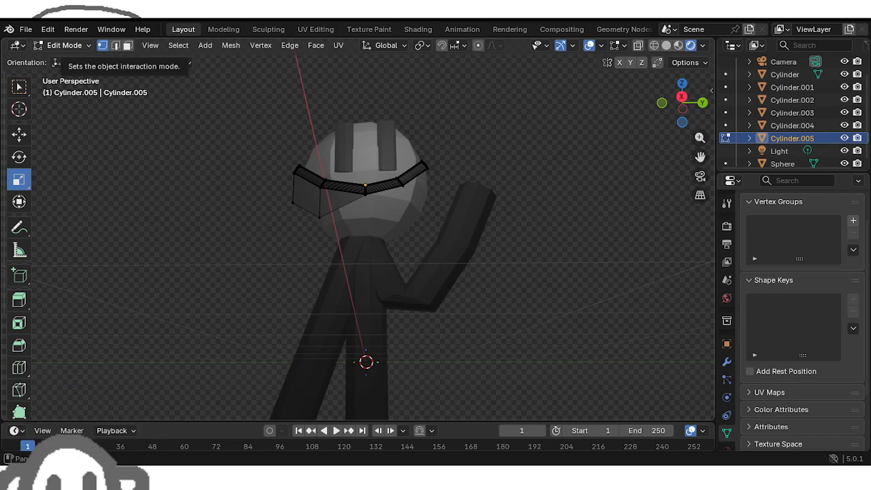
Step: Start a new General file
{"action": "scroll", "coordinate": [554, 265], "scroll_direction": "down", "scroll_amount": 3}
{"action": "middle_click_drag", "start_coordinate": [554, 265], "coordinate": [517, 368]}
{"action": "left_click_drag", "start_coordinate": [517, 368], "coordinate": [353, 252]}
{"action": "left_click", "coordinate": [25, 30]}
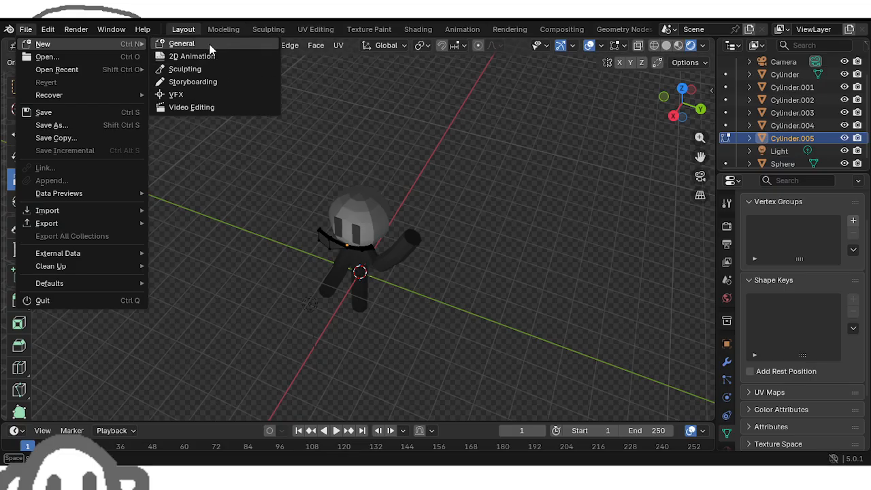
{"action": "left_click", "coordinate": [209, 43]}
{"action": "left_click", "coordinate": [453, 262]}
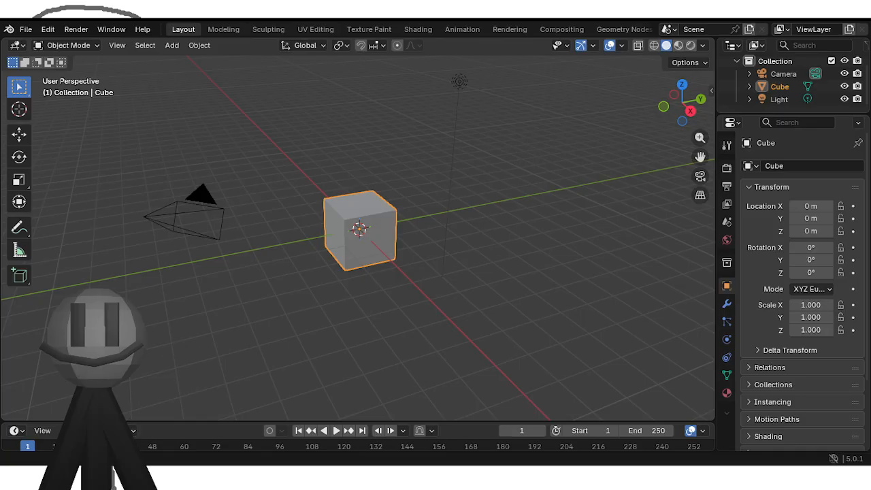
Step: Delete the default cube
{"action": "scroll", "coordinate": [508, 337], "scroll_direction": "up", "scroll_amount": 1}
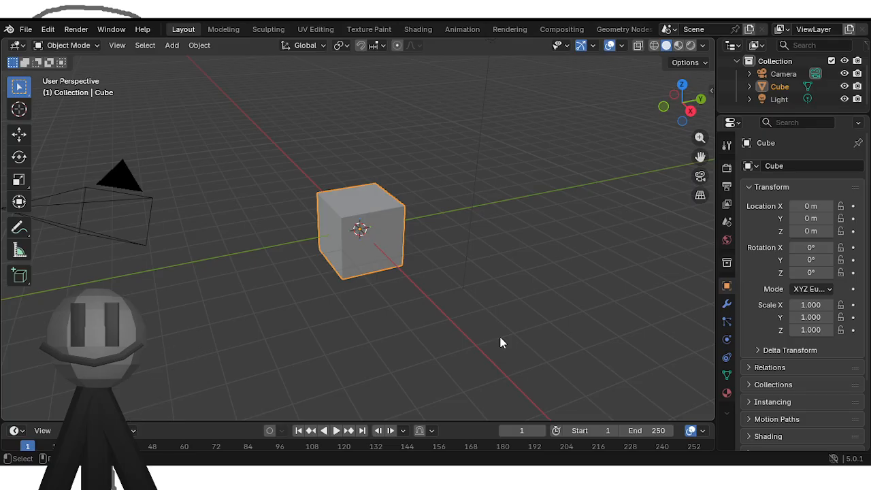
{"action": "right_click", "coordinate": [394, 272]}
{"action": "left_click", "coordinate": [358, 288]}
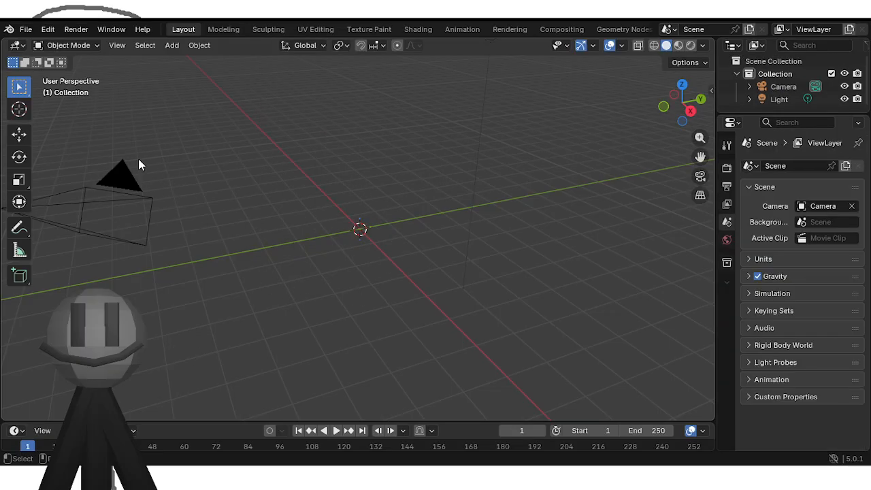
Step: Add a UV sphere with 9 segments and 9 rings
{"action": "left_click", "coordinate": [177, 47]}
{"action": "mouse_move", "coordinate": [194, 62]}
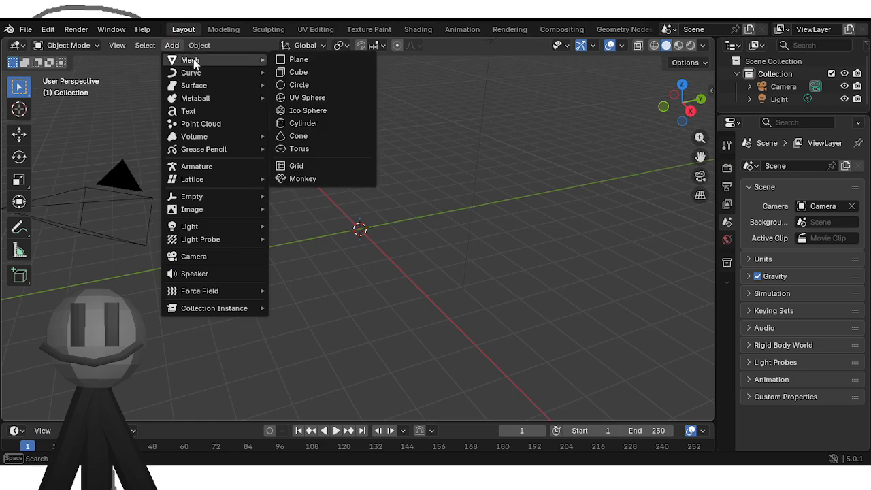
{"action": "left_click", "coordinate": [312, 100]}
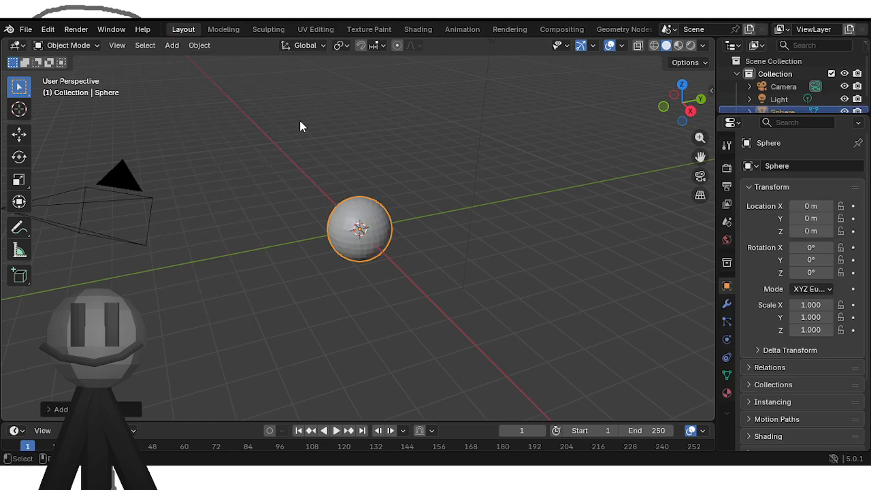
{"action": "left_click", "coordinate": [60, 410]}
{"action": "left_click", "coordinate": [177, 271]}
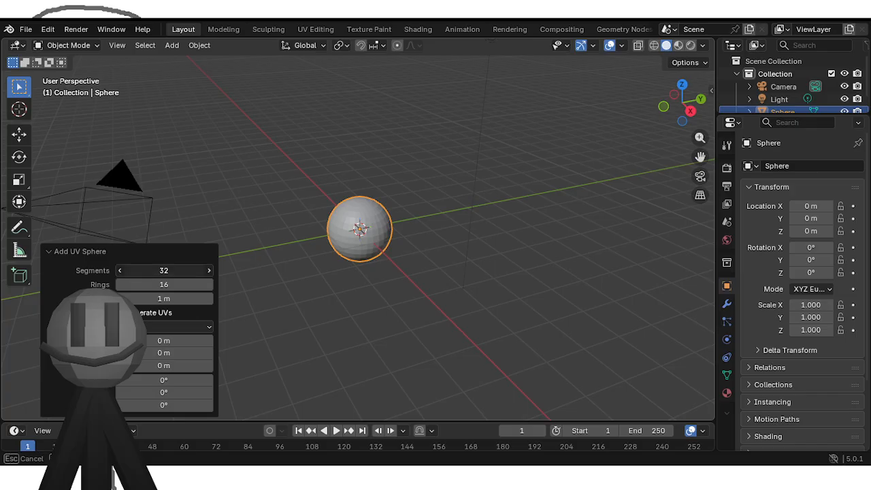
{"action": "type", "text": "9"}
{"action": "left_click", "coordinate": [171, 285]}
{"action": "type", "text": "9"}
{"action": "key", "text": "Return"}
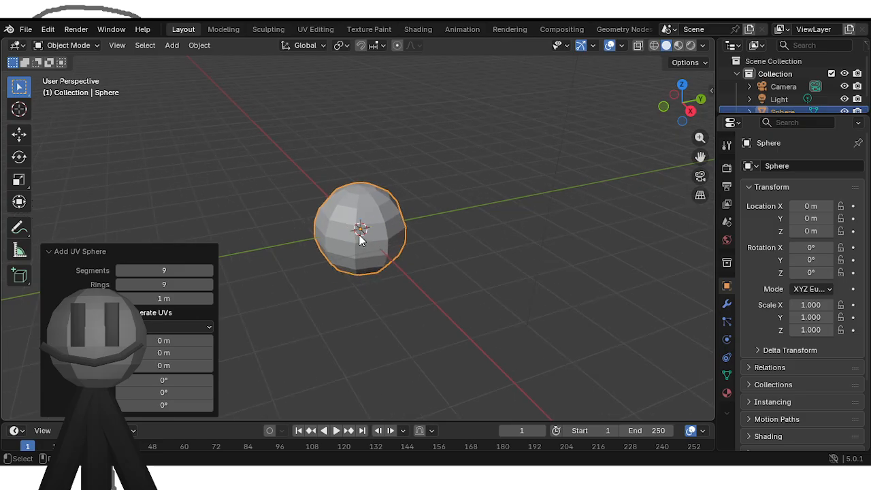
Step: Move the sphere up along Z to about 3.03 m and deselect it
{"action": "left_click", "coordinate": [360, 236]}
{"action": "left_click", "coordinate": [20, 134]}
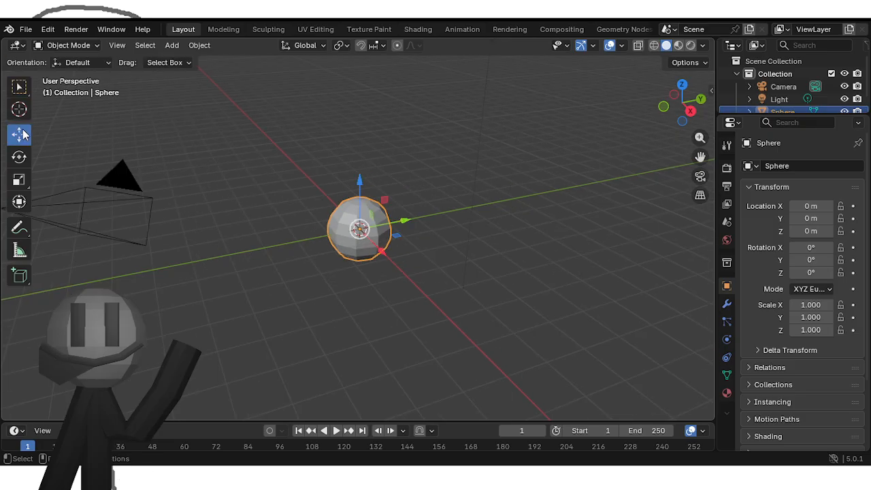
{"action": "left_click_drag", "start_coordinate": [367, 202], "coordinate": [372, 96]}
{"action": "left_click", "coordinate": [375, 216]}
Step: Add a cylinder mesh with 9 vertices
{"action": "left_click", "coordinate": [172, 45]}
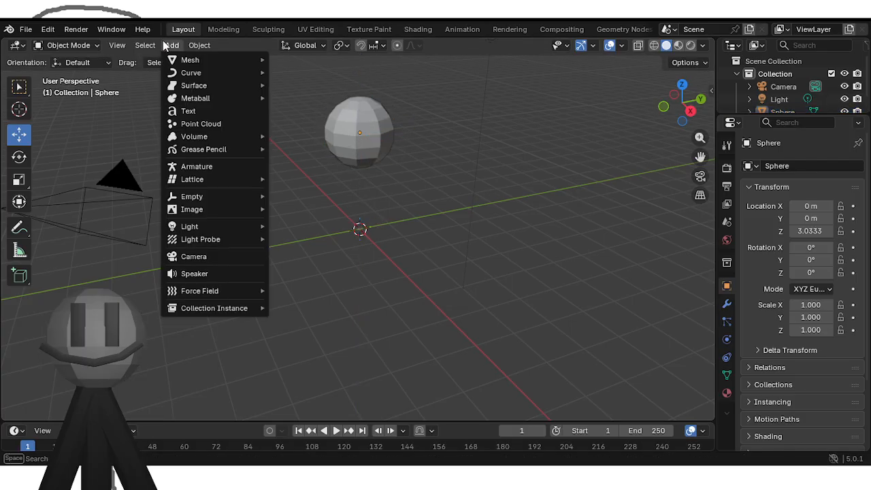
{"action": "mouse_move", "coordinate": [172, 60]}
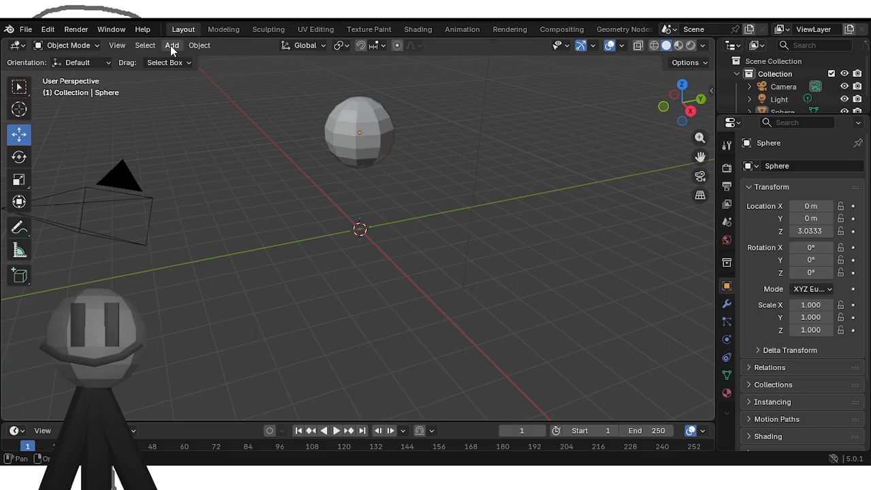
{"action": "left_click", "coordinate": [172, 45]}
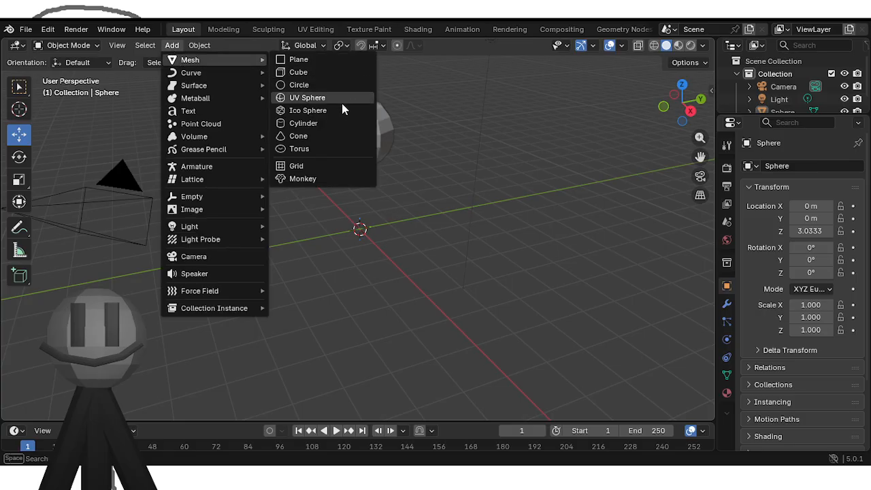
{"action": "left_click", "coordinate": [332, 124]}
{"action": "left_click", "coordinate": [177, 257]}
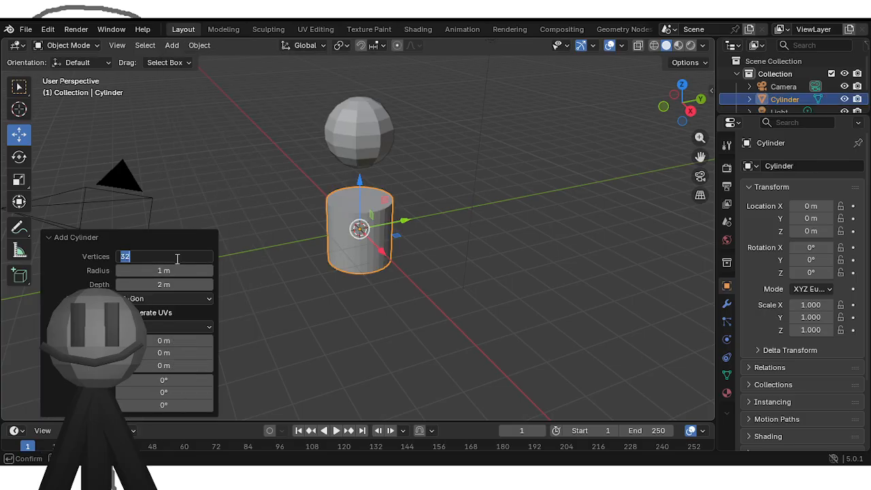
{"action": "key", "text": "Return"}
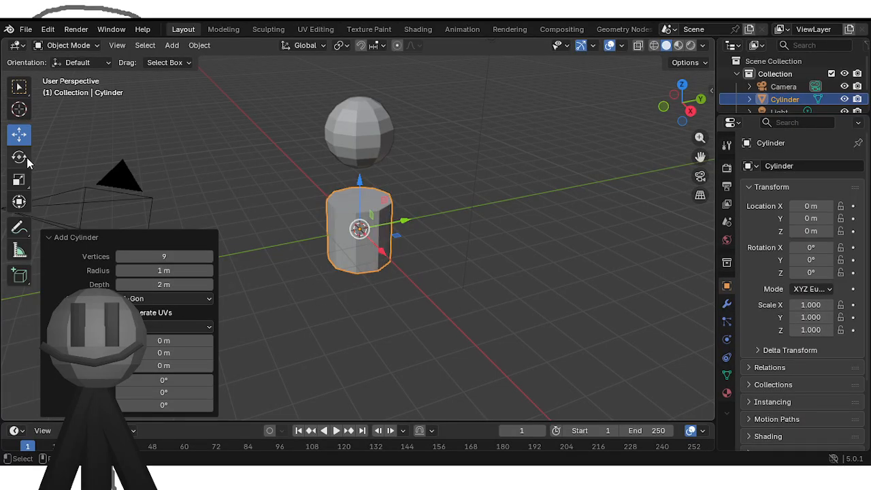
Step: Scale the cylinder into a thin body of about 0.205 in X and Y and 2.185 in Z
{"action": "left_click", "coordinate": [19, 179]}
{"action": "left_click_drag", "start_coordinate": [420, 243], "coordinate": [364, 245]}
{"action": "left_click_drag", "start_coordinate": [359, 207], "coordinate": [363, 176]}
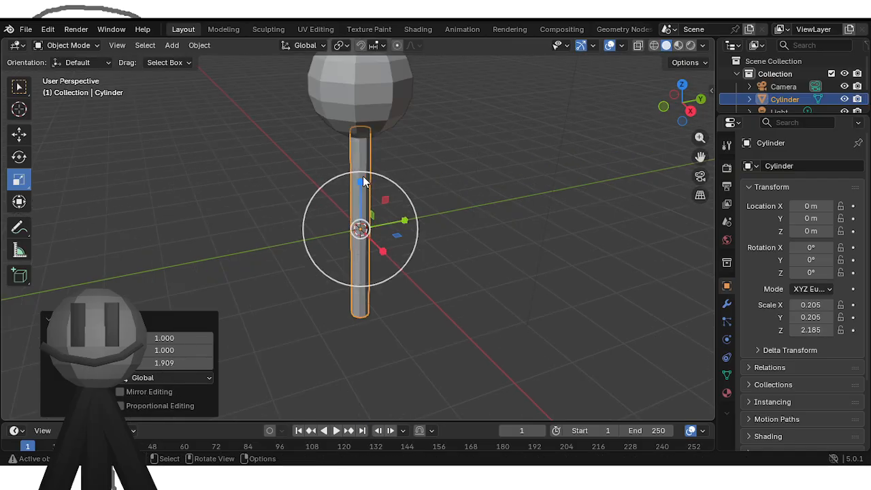
{"action": "mouse_move", "coordinate": [363, 176]}
{"action": "middle_mouse_down"}
{"action": "mouse_move", "coordinate": [407, 149]}
{"action": "mouse_move", "coordinate": [356, 190]}
{"action": "middle_mouse_up"}
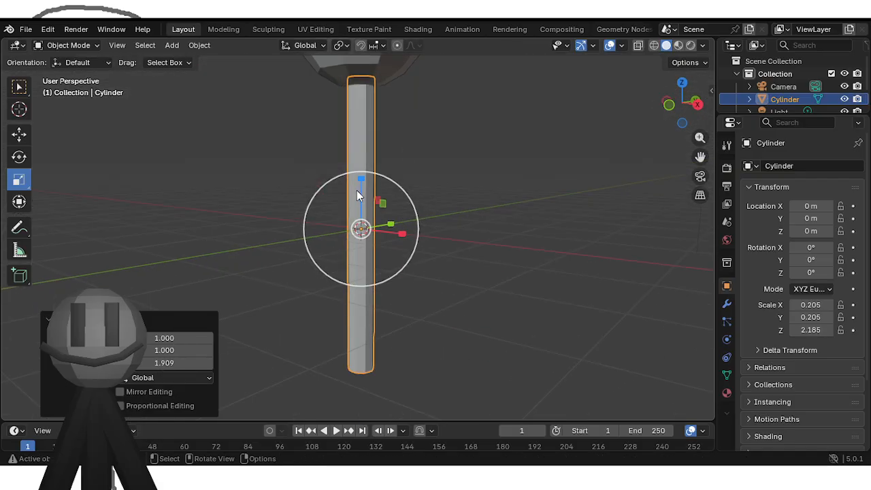
Step: Lower the body cylinder along Z to about -0.106 m, just under the head
{"action": "left_click", "coordinate": [19, 134]}
{"action": "left_click_drag", "start_coordinate": [358, 185], "coordinate": [358, 192]}
{"action": "scroll", "coordinate": [358, 192], "scroll_direction": "down", "scroll_amount": 3}
{"action": "middle_click_drag", "start_coordinate": [358, 192], "coordinate": [250, 195]}
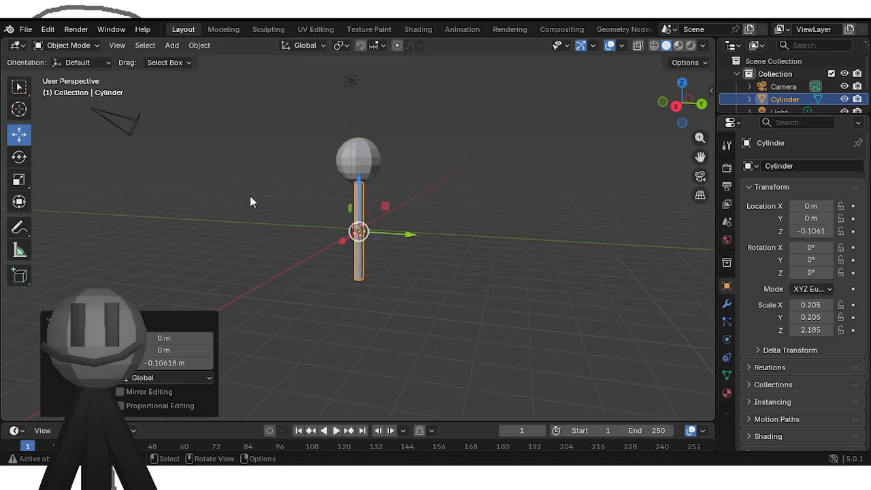
Step: Paste a copy of the body cylinder and move it about 4.24 m down along Z as a leg
{"action": "key", "text": "ctrl+c"}
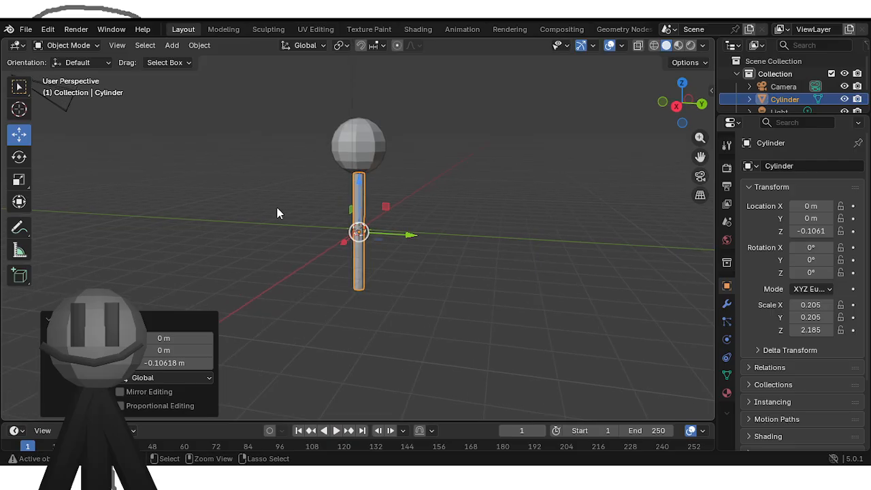
{"action": "key", "text": "ctrl+v"}
{"action": "key", "text": "g"}
{"action": "key", "text": "z"}
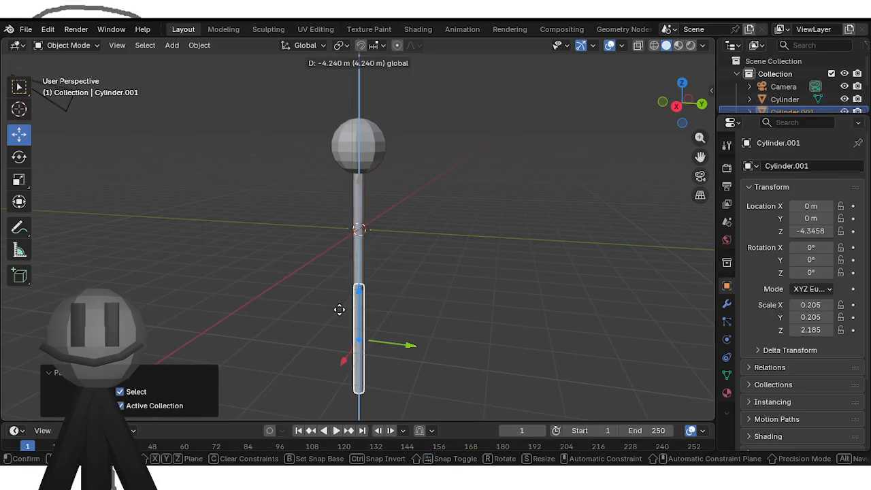
{"action": "left_click", "coordinate": [339, 309]}
{"action": "scroll", "coordinate": [339, 309], "scroll_direction": "up", "scroll_amount": 3}
{"action": "scroll", "coordinate": [363, 284], "scroll_direction": "down", "scroll_amount": 2}
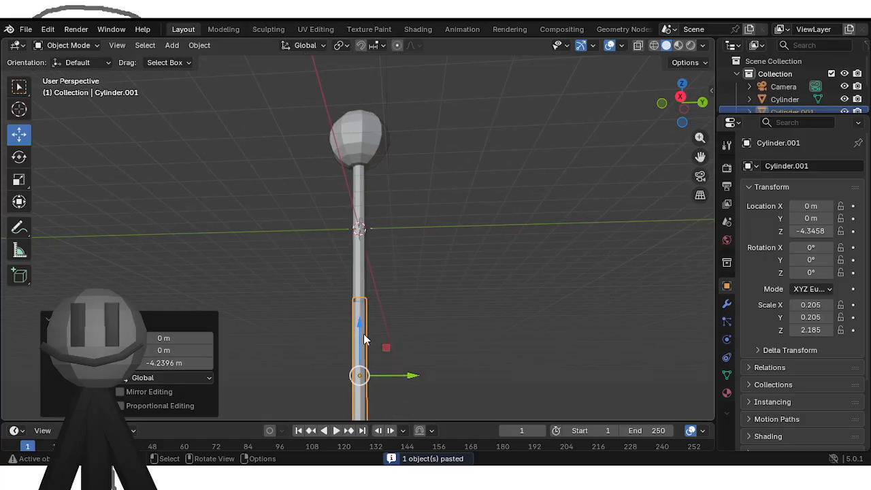
Step: Fine-tune the leg's height beneath the body, lowering it along Z to about -4.47 m
{"action": "key", "text": "g"}
{"action": "key", "text": "z"}
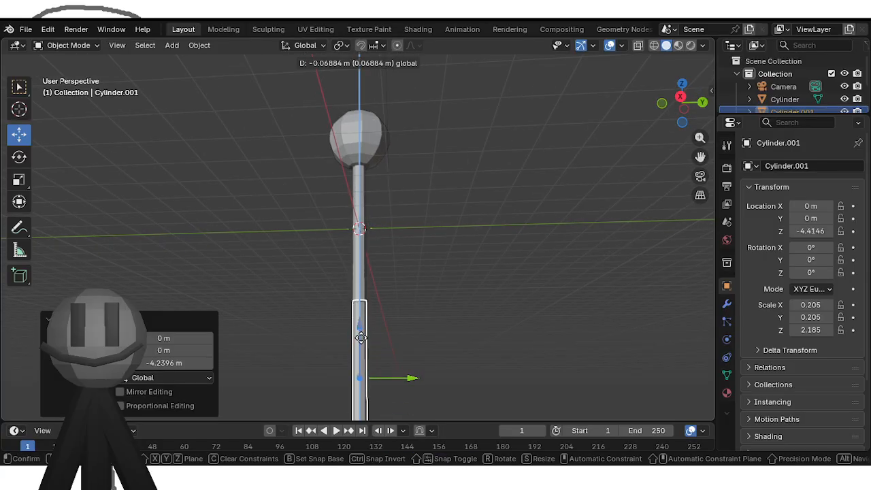
{"action": "left_click", "coordinate": [356, 320]}
{"action": "scroll", "coordinate": [356, 320], "scroll_direction": "up", "scroll_amount": 3}
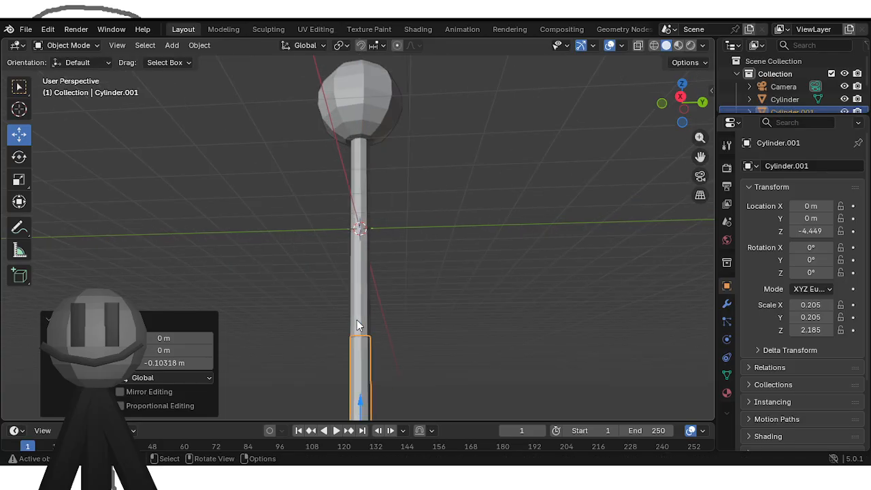
{"action": "scroll", "coordinate": [357, 320], "scroll_direction": "down", "scroll_amount": 2}
{"action": "left_click_drag", "start_coordinate": [360, 403], "coordinate": [361, 407]}
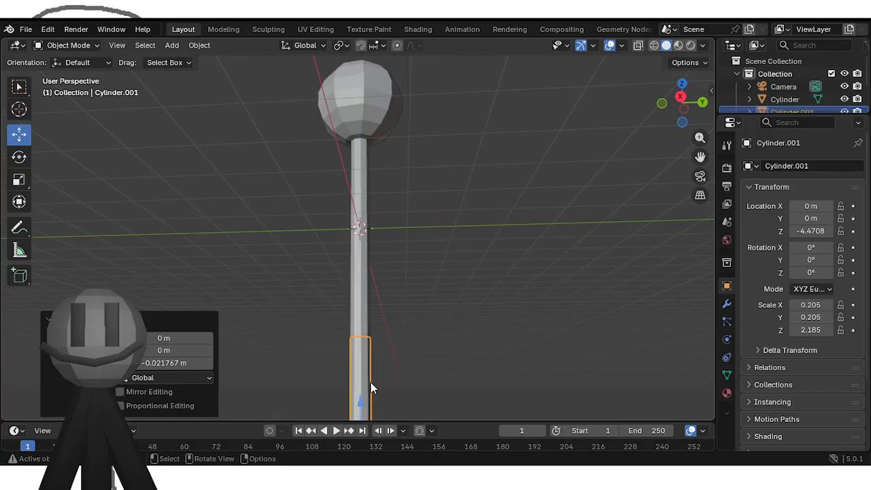
Step: Shift the leg slightly off-centre along Y and paste a copy beside it as the second leg
{"action": "scroll", "coordinate": [374, 392], "scroll_direction": "down", "scroll_amount": 2}
{"action": "mouse_move", "coordinate": [408, 354]}
{"action": "left_mouse_down"}
{"action": "mouse_move", "coordinate": [393, 356]}
{"action": "mouse_move", "coordinate": [408, 353]}
{"action": "left_mouse_up"}
{"action": "key", "text": "ctrl+c"}
{"action": "key", "text": "ctrl+v"}
Step: Paste a copy of the second leg and raise it about 4.35 m along Z next to the body
{"action": "key", "text": "ctrl+c"}
{"action": "key", "text": "ctrl+v"}
{"action": "left_click_drag", "start_coordinate": [363, 315], "coordinate": [354, 217]}
{"action": "scroll", "coordinate": [331, 301], "scroll_direction": "up", "scroll_amount": 4}
{"action": "middle_click_drag", "start_coordinate": [355, 217], "coordinate": [366, 273]}
{"action": "scroll", "coordinate": [331, 300], "scroll_direction": "down", "scroll_amount": 1}
Step: Rotate the raised copy 90° about the X axis so it lies horizontally as an arm
{"action": "left_click", "coordinate": [19, 156]}
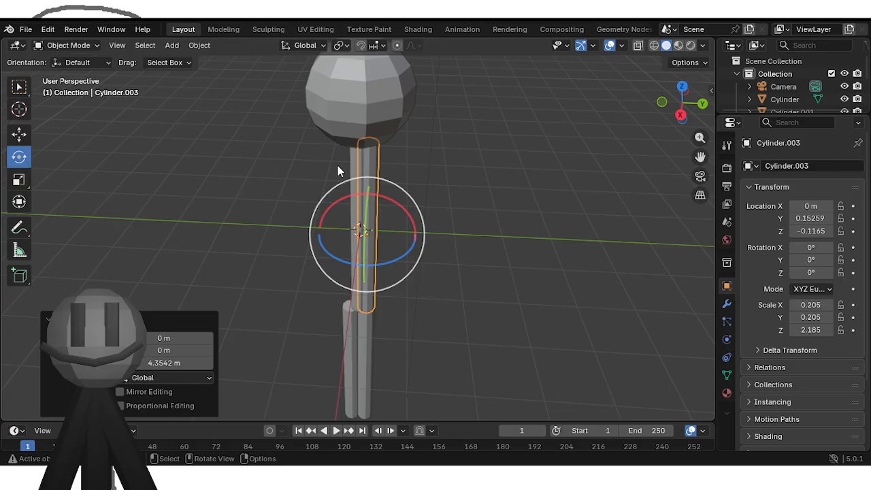
{"action": "left_click_drag", "start_coordinate": [396, 204], "coordinate": [346, 220]}
{"action": "left_click", "coordinate": [175, 348]}
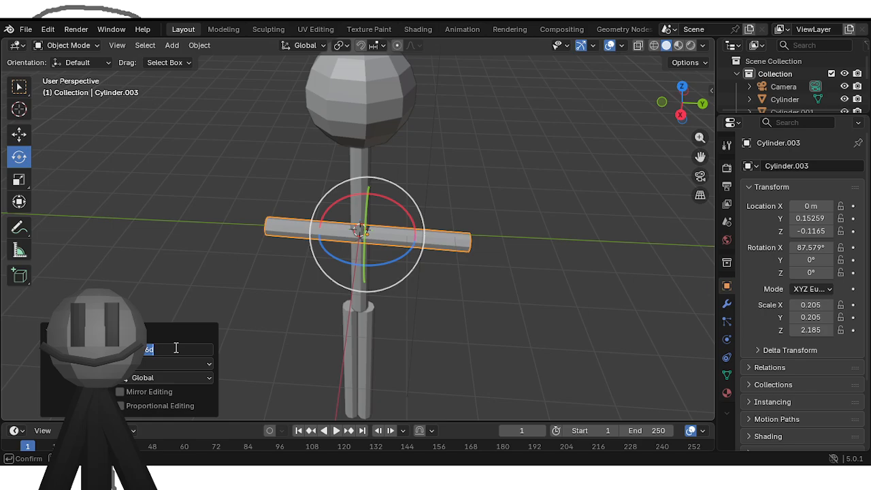
{"action": "type", "text": "90"}
{"action": "key", "text": "Return"}
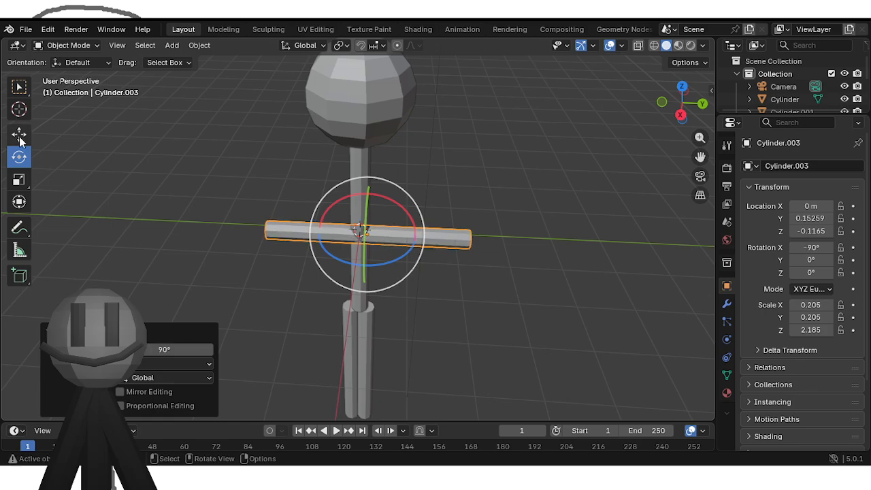
Step: Move the arm to about 2.30 m in Y and 1.86 m in Z, at shoulder height
{"action": "left_click", "coordinate": [19, 133]}
{"action": "left_click_drag", "start_coordinate": [408, 233], "coordinate": [513, 234]}
{"action": "left_click_drag", "start_coordinate": [473, 209], "coordinate": [483, 123]}
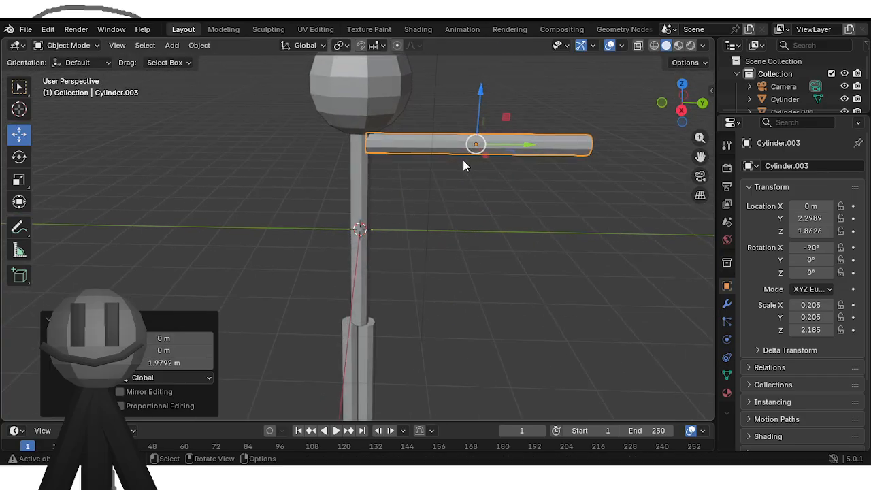
Step: Paste a copy of the arm and move it about -4.62 m along Y to the opposite side of the body
{"action": "key", "text": "ctrl"}
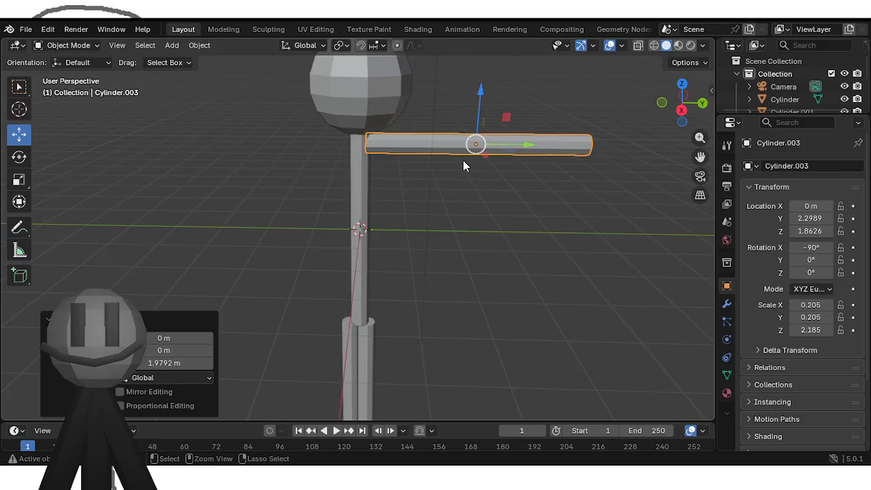
{"action": "key", "text": "ctrl+v"}
{"action": "key", "text": "g"}
{"action": "key", "text": "y"}
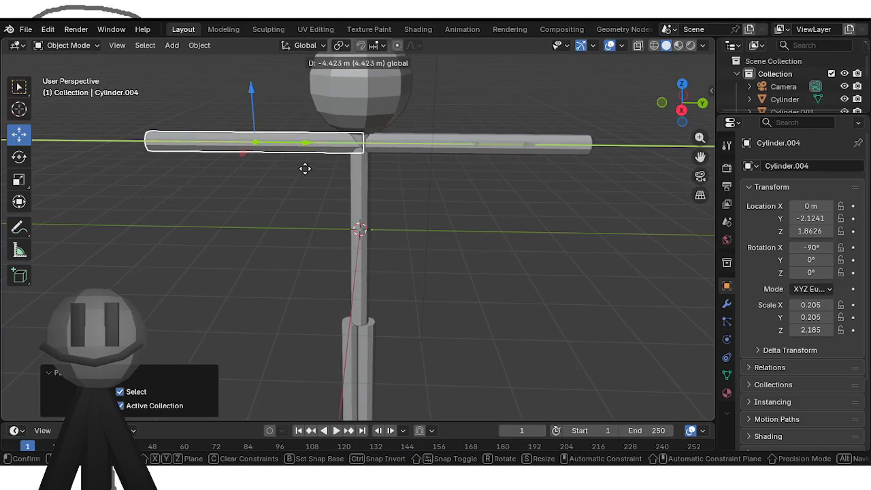
{"action": "left_click", "coordinate": [294, 171]}
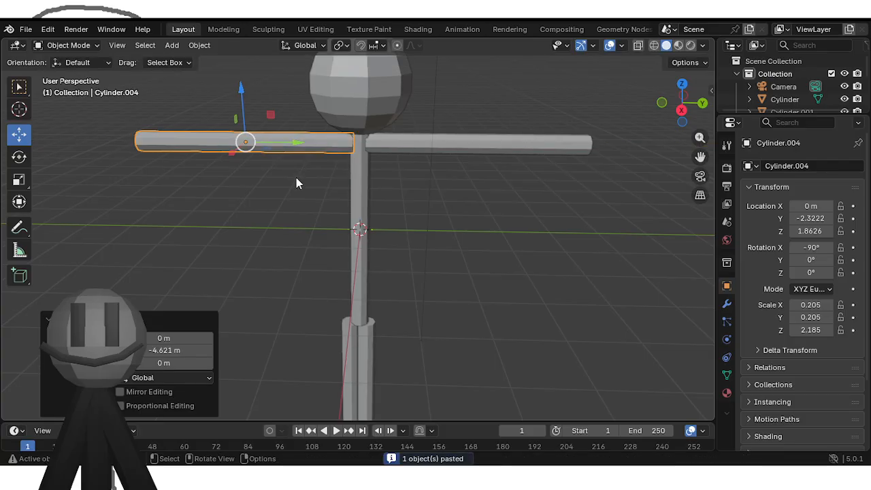
Step: Move the second leg along Y to about 0.33 m and deselect it
{"action": "left_click", "coordinate": [364, 343]}
{"action": "left_click_drag", "start_coordinate": [406, 399], "coordinate": [413, 399]}
{"action": "middle_click_drag", "start_coordinate": [451, 341], "coordinate": [422, 241]}
{"action": "left_click", "coordinate": [450, 303]}
{"action": "scroll", "coordinate": [451, 304], "scroll_direction": "down", "scroll_amount": 1}
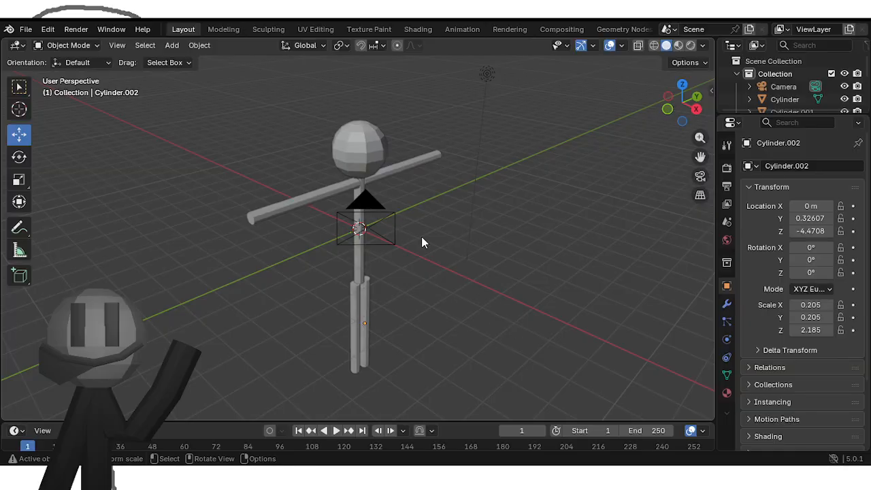
Step: Give the arm on the negative Y side a new material with base color hex 66666666
{"action": "left_click", "coordinate": [311, 202]}
{"action": "left_click", "coordinate": [727, 392]}
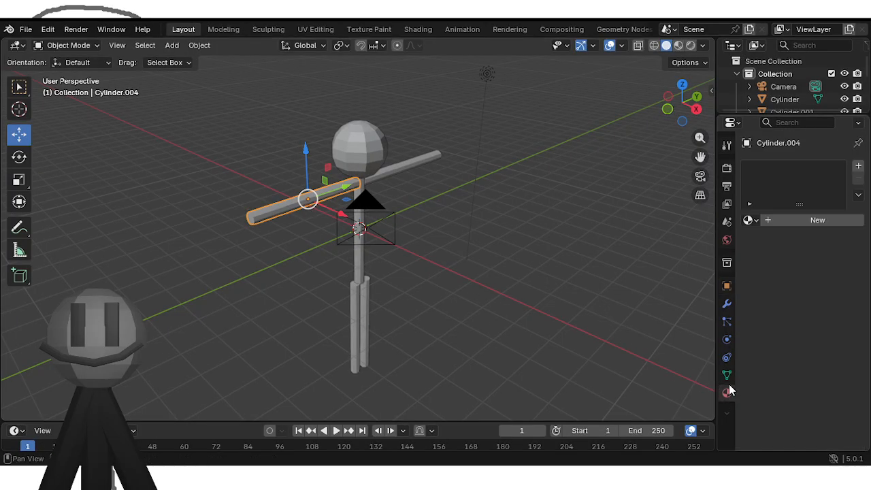
{"action": "left_click", "coordinate": [809, 223]}
{"action": "left_click", "coordinate": [821, 303]}
{"action": "left_click", "coordinate": [777, 282]}
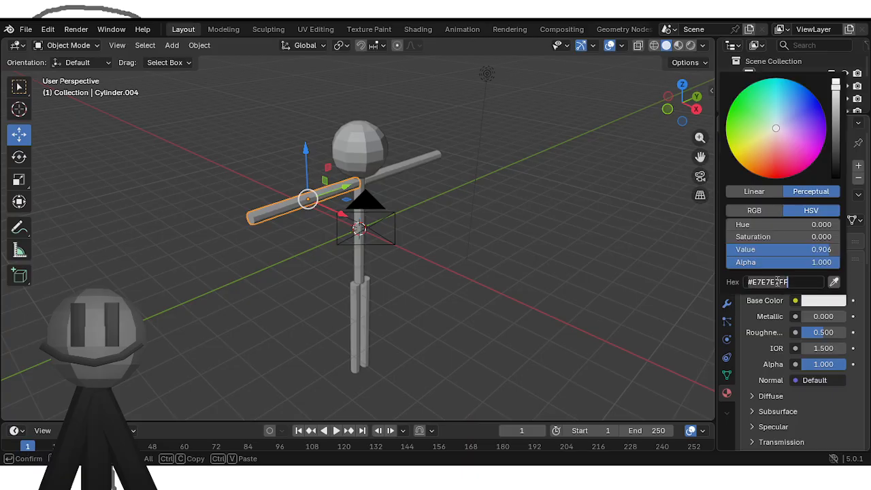
{"action": "type", "text": "66666666"}
{"action": "key", "text": "Return"}
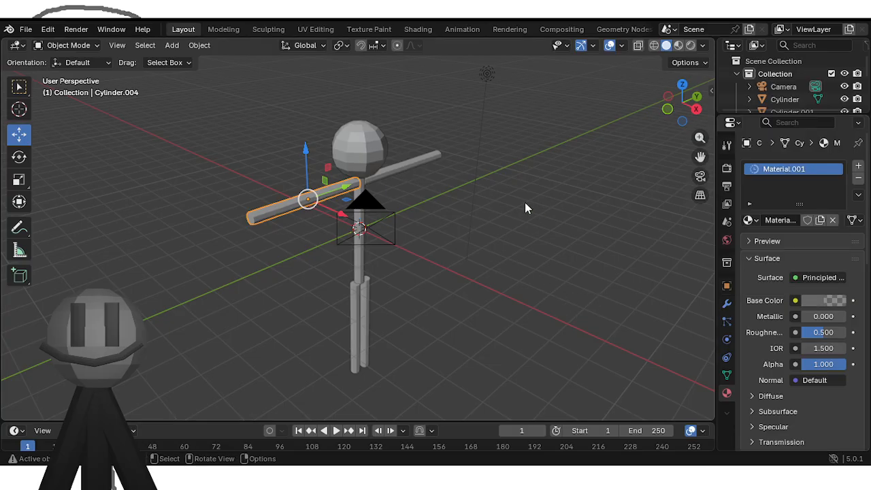
Step: Switch to Material Preview shading and give the positive Y arm a new material with base color #66666666
{"action": "left_click", "coordinate": [419, 163]}
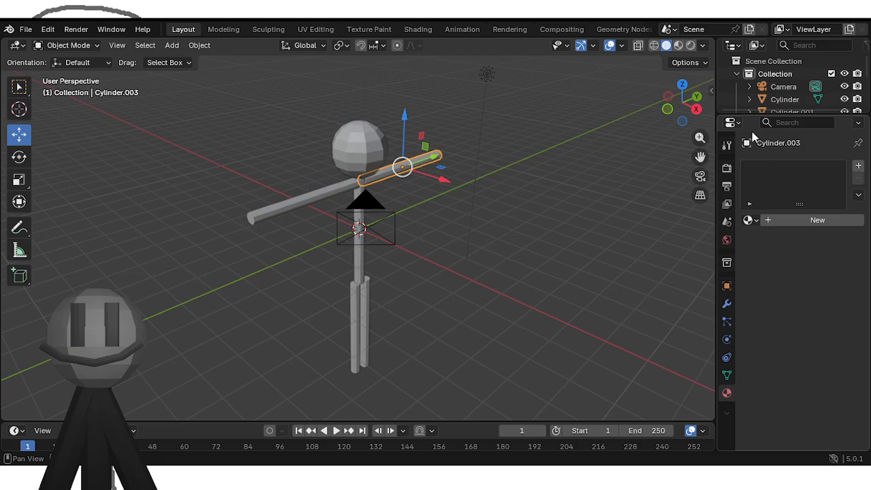
{"action": "left_click", "coordinate": [682, 45]}
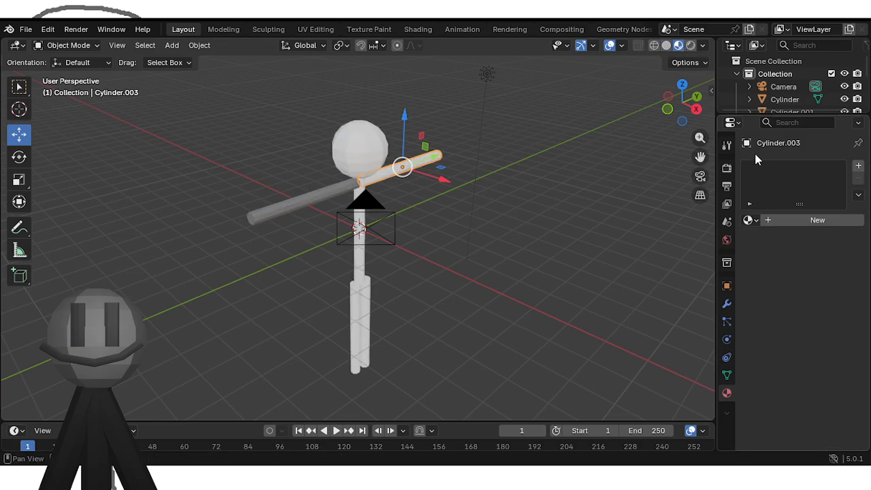
{"action": "left_click", "coordinate": [798, 220]}
{"action": "left_click", "coordinate": [823, 300]}
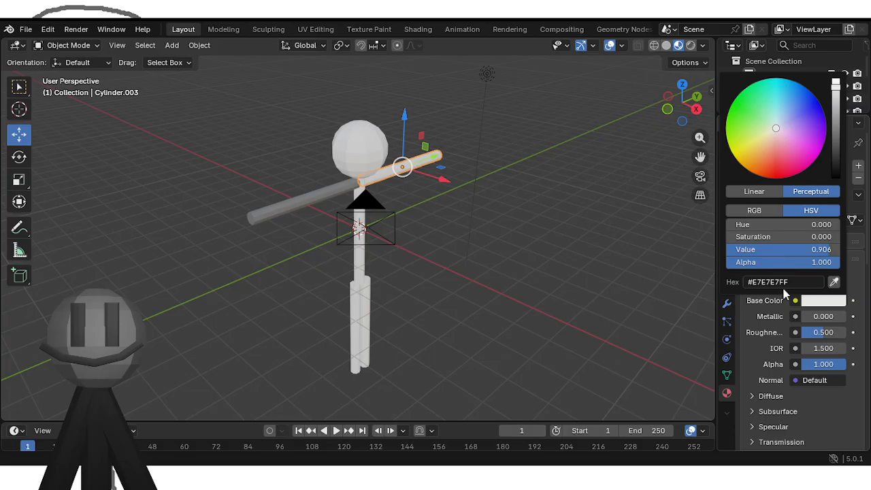
{"action": "left_click", "coordinate": [783, 285]}
{"action": "key", "text": "ctrl+v"}
{"action": "left_click", "coordinate": [378, 275]}
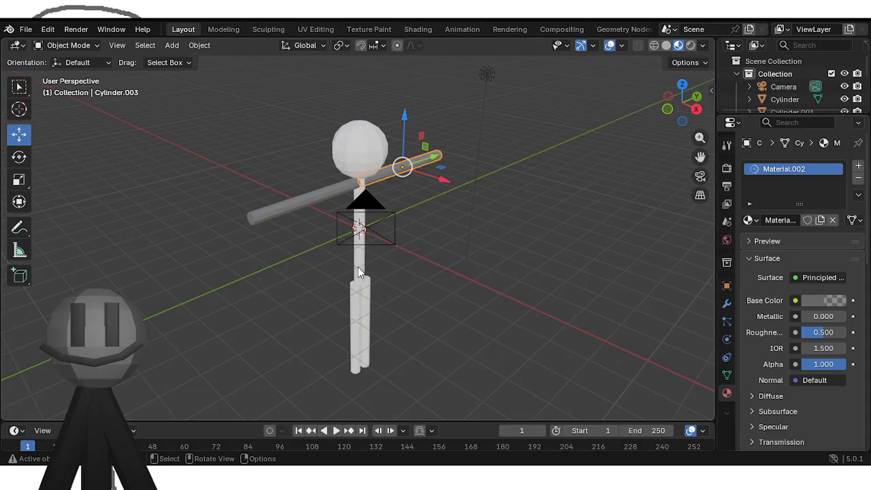
Step: Give the body cylinder a new material with base color #66666666
{"action": "left_click", "coordinate": [358, 267]}
{"action": "left_click", "coordinate": [794, 224]}
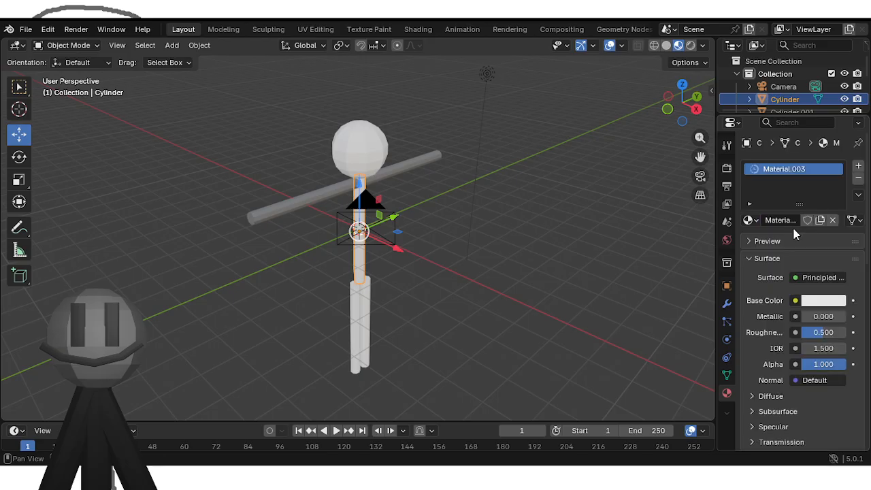
{"action": "left_click", "coordinate": [813, 300]}
{"action": "left_click", "coordinate": [783, 282]}
{"action": "key", "text": "ctrl+v"}
{"action": "key", "text": "Return"}
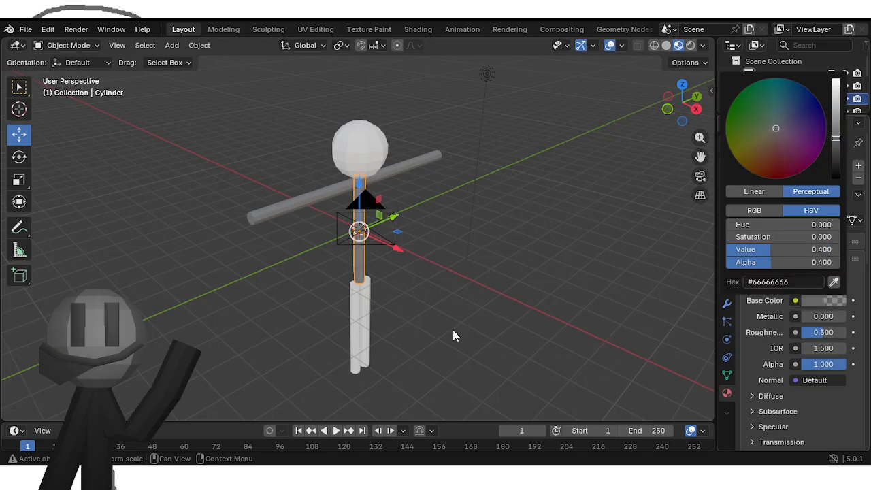
Step: Give the first leg, on the negative Y side, a new material with base color #66666666
{"action": "left_click", "coordinate": [355, 313]}
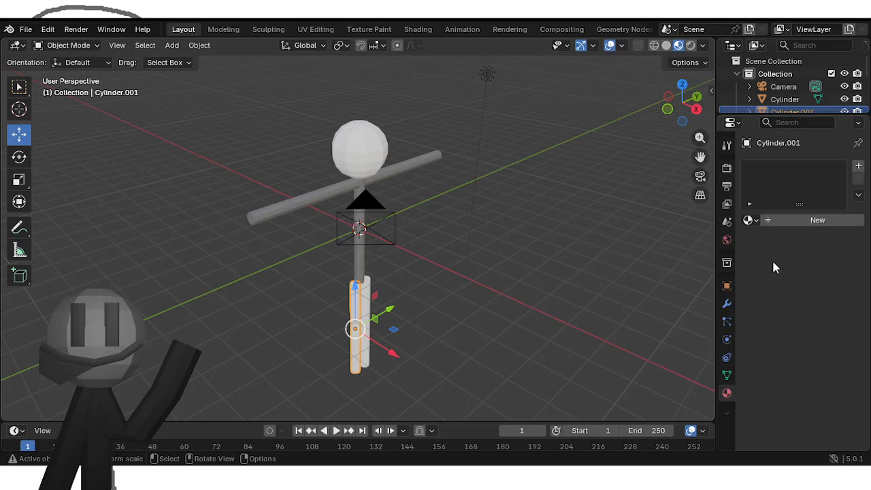
{"action": "left_click", "coordinate": [818, 221]}
{"action": "left_click", "coordinate": [814, 300]}
{"action": "left_click", "coordinate": [790, 283]}
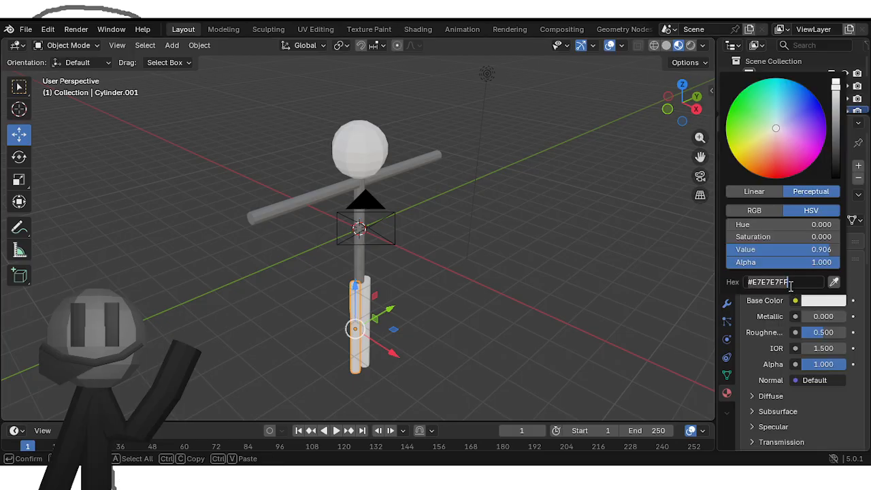
{"action": "type", "text": "#66666666"}
{"action": "key", "text": "Return"}
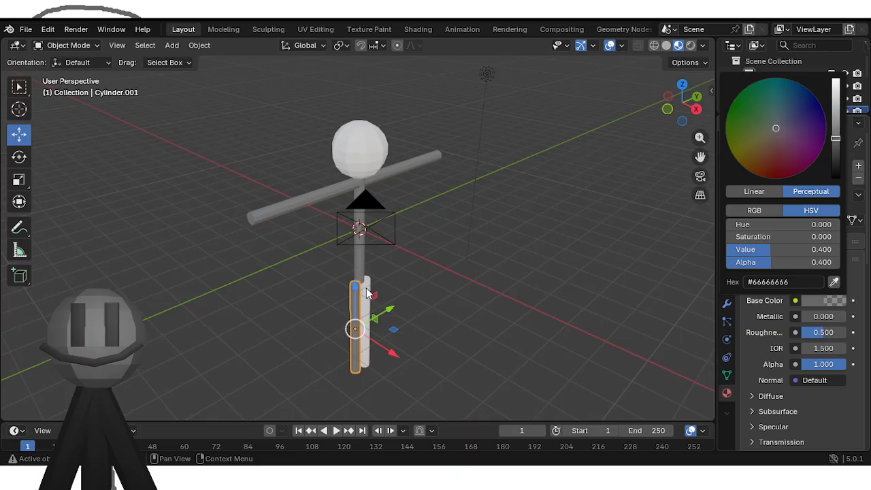
Step: Give the second leg, on the positive Y side, a new material with base color #66666666
{"action": "left_click", "coordinate": [366, 288]}
{"action": "left_click", "coordinate": [830, 220]}
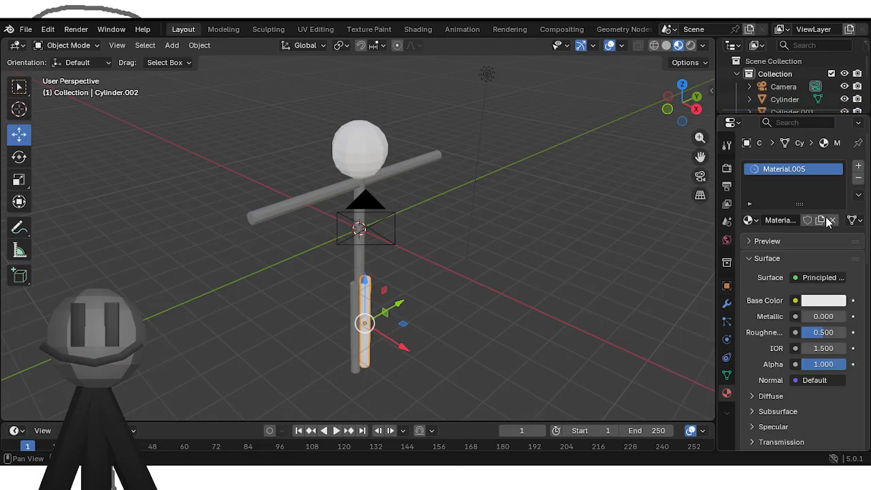
{"action": "left_click", "coordinate": [816, 300]}
{"action": "left_click", "coordinate": [786, 282]}
{"action": "type", "text": "#66666666"}
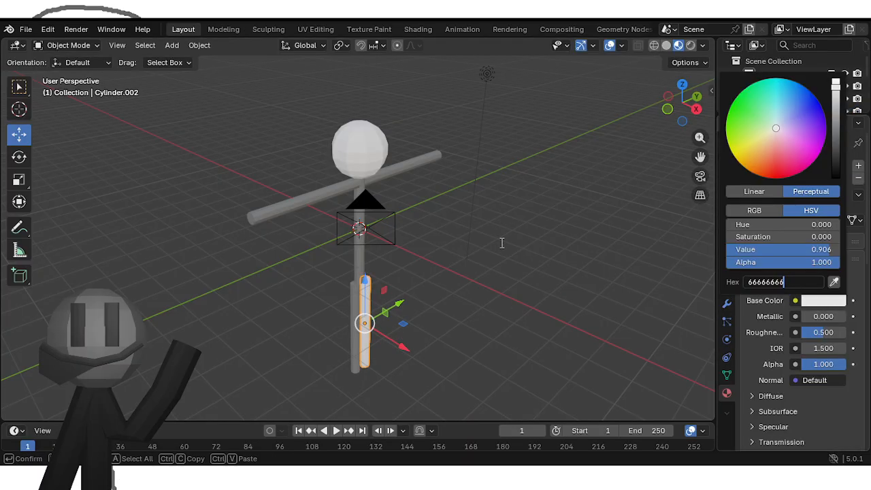
{"action": "key", "text": "Return"}
Step: Duplicate the second leg, move the copy forward and up to the head, and shorten it along Z as an eye
{"action": "middle_click_drag", "start_coordinate": [385, 241], "coordinate": [482, 241]}
{"action": "key", "text": "ctrl+c"}
{"action": "key", "text": "ctrl+v"}
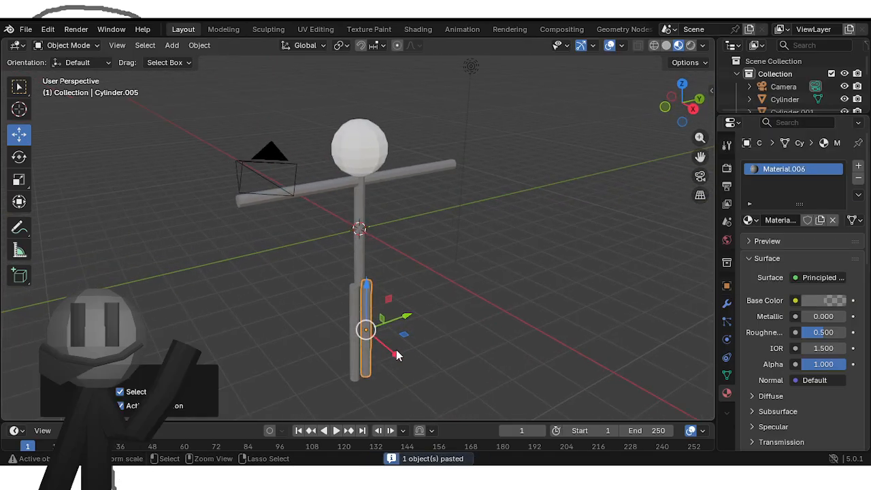
{"action": "left_click_drag", "start_coordinate": [395, 354], "coordinate": [410, 359]}
{"action": "left_click_drag", "start_coordinate": [375, 296], "coordinate": [381, 125]}
{"action": "left_click", "coordinate": [19, 179]}
{"action": "scroll", "coordinate": [380, 126], "scroll_direction": "up", "scroll_amount": 4}
{"action": "middle_click_drag", "start_coordinate": [381, 125], "coordinate": [342, 150]}
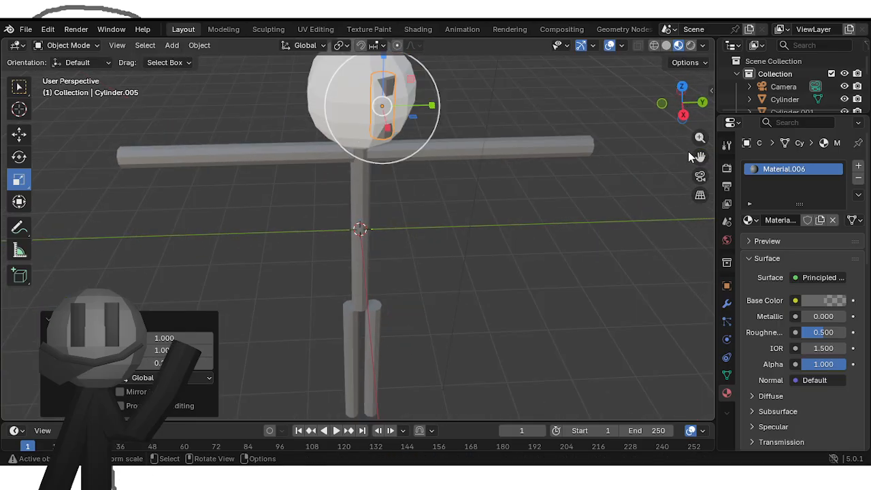
Step: Move the eye cylinder about 0.484 m along X so it sits in front of the head
{"action": "left_click", "coordinate": [19, 134]}
{"action": "middle_click_drag", "start_coordinate": [293, 170], "coordinate": [456, 109]}
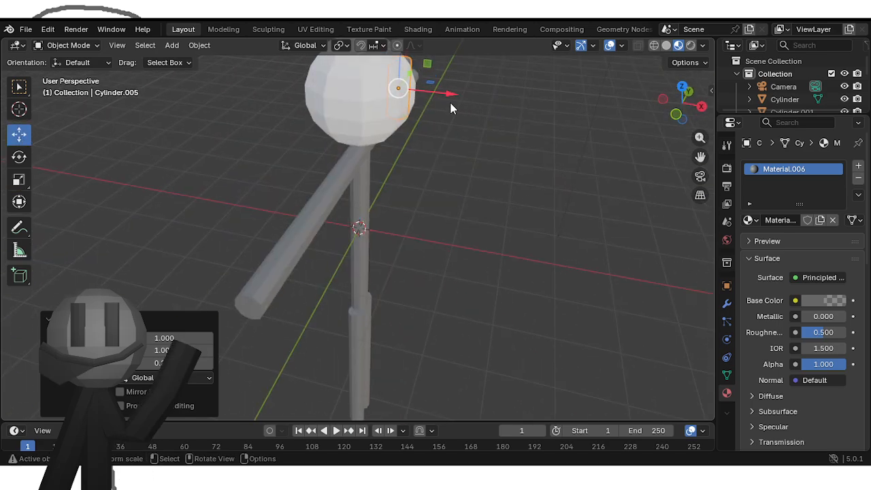
{"action": "left_click_drag", "start_coordinate": [442, 94], "coordinate": [470, 95]}
{"action": "middle_click_drag", "start_coordinate": [471, 96], "coordinate": [320, 102]}
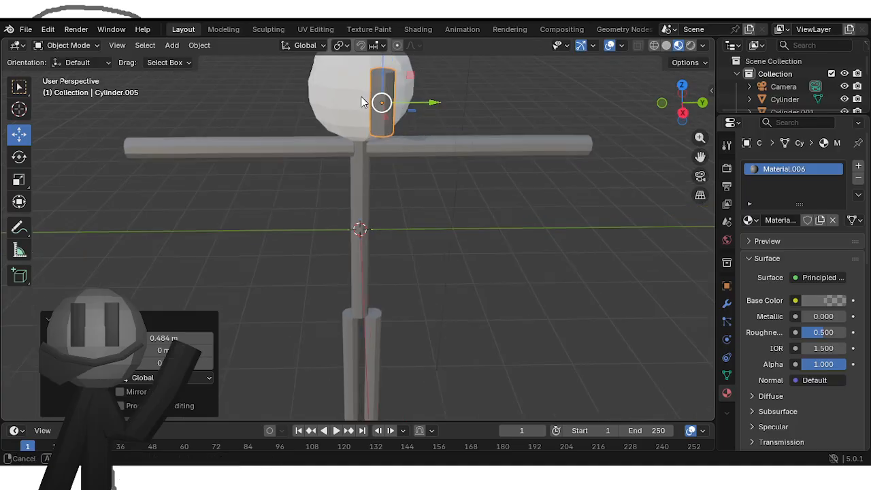
Step: Scale the eye cylinder narrower along Y and adjust its height on the upper face
{"action": "left_click", "coordinate": [19, 179]}
{"action": "left_click_drag", "start_coordinate": [416, 89], "coordinate": [400, 95]}
{"action": "middle_click_drag", "start_coordinate": [400, 95], "coordinate": [399, 80]}
{"action": "scroll", "coordinate": [399, 81], "scroll_direction": "down", "scroll_amount": 1}
{"action": "left_click_drag", "start_coordinate": [376, 75], "coordinate": [380, 59]}
Step: Duplicate the eye and move the copy about -0.72735 m along Y to make the second eye
{"action": "left_click", "coordinate": [18, 134]}
{"action": "key", "text": "ctrl+c"}
{"action": "key", "text": "ctrl+v"}
{"action": "left_click_drag", "start_coordinate": [426, 99], "coordinate": [391, 99]}
Step: Duplicate the second eye and rotate the copy 90° about X so it lies horizontally as a mouth
{"action": "key", "text": "ctrl+c"}
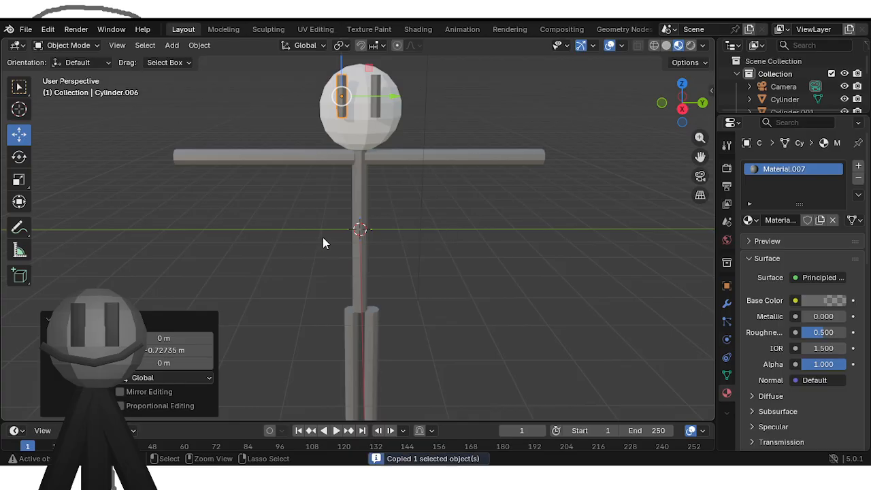
{"action": "key", "text": "ctrl+v"}
{"action": "key", "text": "shift+space"}
{"action": "key", "text": "r"}
{"action": "left_click_drag", "start_coordinate": [292, 76], "coordinate": [186, 232]}
{"action": "left_click", "coordinate": [173, 348]}
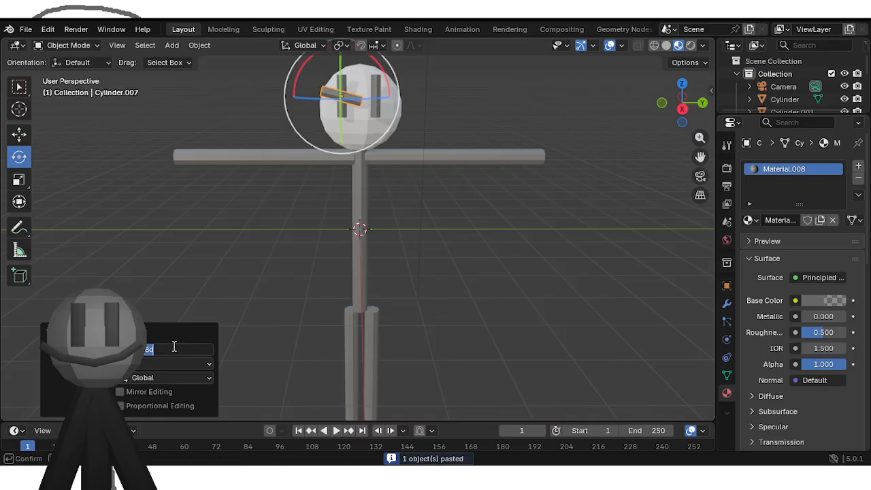
{"action": "type", "text": "90"}
{"action": "key", "text": "Return"}
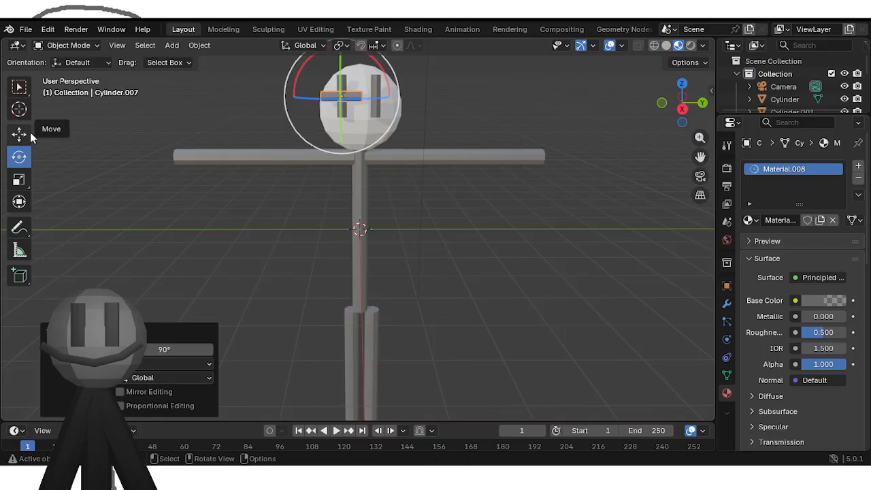
Step: Center the mouth cylinder below the eyes and stretch it along Y by a factor of about 1.876
{"action": "left_click", "coordinate": [19, 134]}
{"action": "left_click_drag", "start_coordinate": [342, 76], "coordinate": [449, 133]}
{"action": "left_click", "coordinate": [19, 179]}
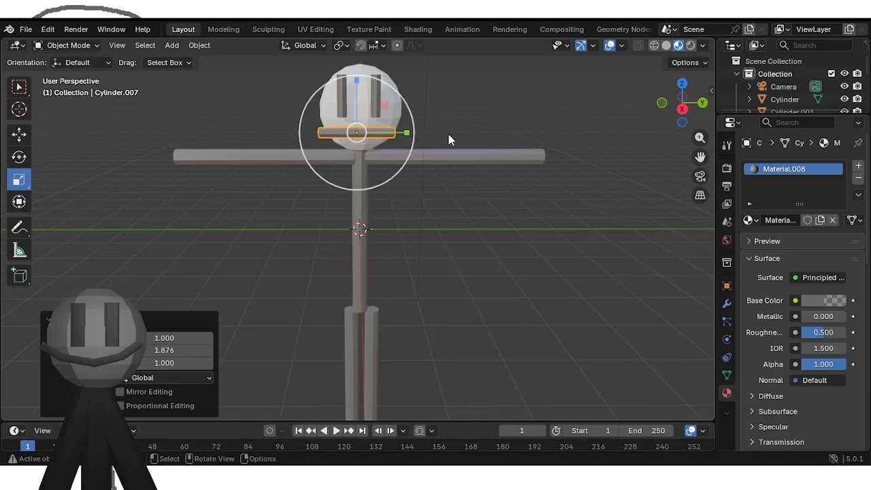
Step: Enter Edit Mode on the mouth cylinder and subdivide its mesh twice
{"action": "left_click", "coordinate": [74, 45]}
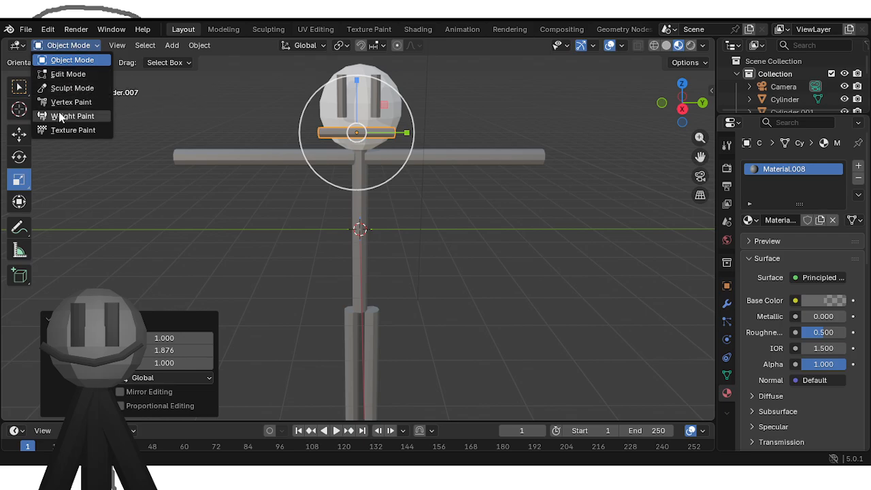
{"action": "left_click", "coordinate": [58, 78]}
{"action": "right_click", "coordinate": [331, 133]}
{"action": "left_click", "coordinate": [331, 137]}
{"action": "right_click", "coordinate": [332, 133]}
{"action": "left_click", "coordinate": [333, 135]}
{"action": "scroll", "coordinate": [335, 164], "scroll_direction": "up", "scroll_amount": 3}
{"action": "scroll", "coordinate": [336, 164], "scroll_direction": "down", "scroll_amount": 2}
{"action": "middle_click_drag", "start_coordinate": [337, 163], "coordinate": [292, 267]}
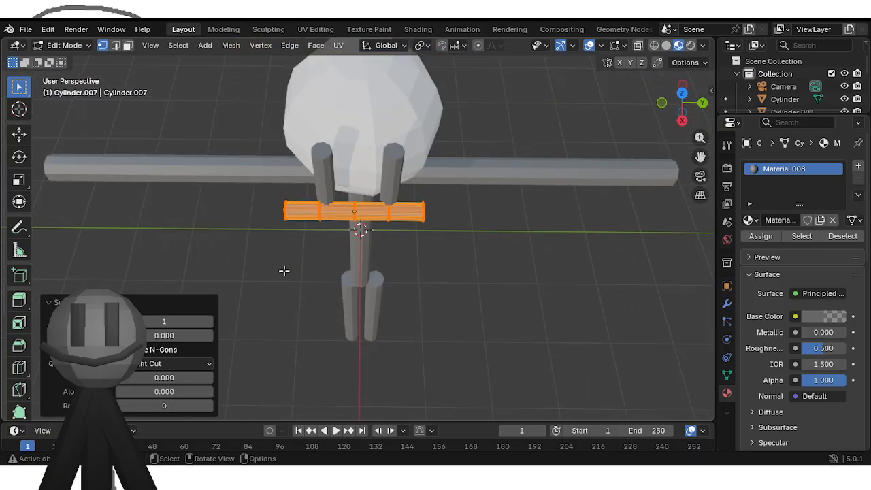
Step: Select only the vertices of the mouth's outer section on the negative Y side
{"action": "left_click", "coordinate": [245, 252]}
{"action": "left_click_drag", "start_coordinate": [253, 161], "coordinate": [332, 243]}
{"action": "middle_click_drag", "start_coordinate": [333, 244], "coordinate": [498, 107]}
{"action": "left_click_drag", "start_coordinate": [499, 107], "coordinate": [428, 82]}
{"action": "middle_click_drag", "start_coordinate": [428, 82], "coordinate": [327, 133]}
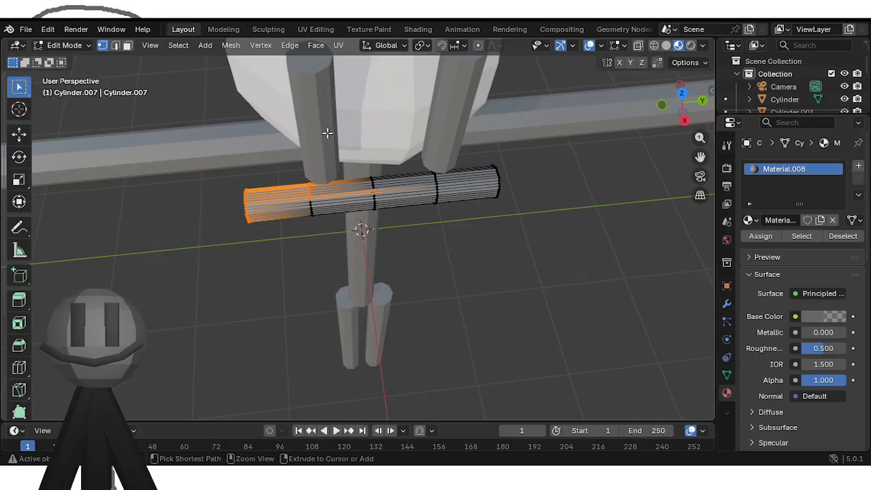
{"action": "left_click", "coordinate": [375, 191], "text": "ctrl"}
{"action": "scroll", "coordinate": [372, 201], "scroll_direction": "up", "scroll_amount": 1}
{"action": "middle_click_drag", "start_coordinate": [371, 200], "coordinate": [355, 230]}
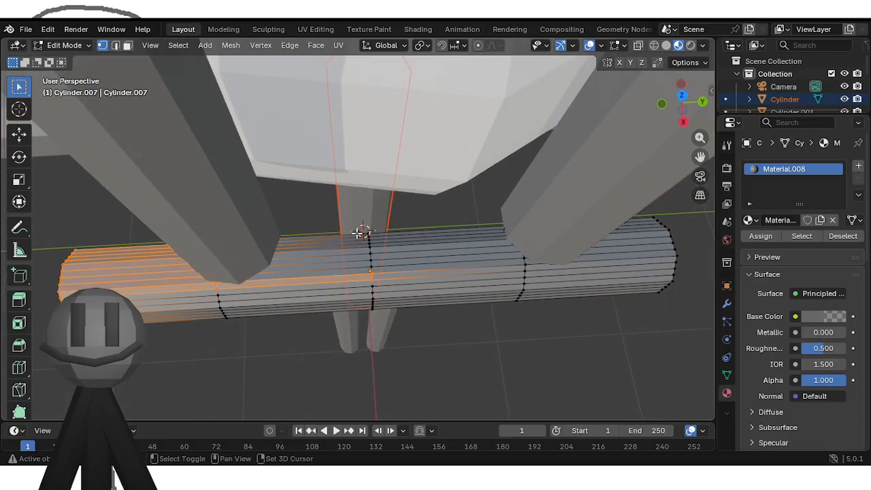
{"action": "left_click", "coordinate": [371, 273], "text": "shift"}
{"action": "left_click", "coordinate": [372, 280], "text": "shift"}
{"action": "middle_click_drag", "start_coordinate": [375, 278], "coordinate": [377, 247]}
{"action": "left_click_drag", "start_coordinate": [368, 237], "coordinate": [270, 126], "text": "shift"}
{"action": "middle_click_drag", "start_coordinate": [270, 125], "coordinate": [440, 381]}
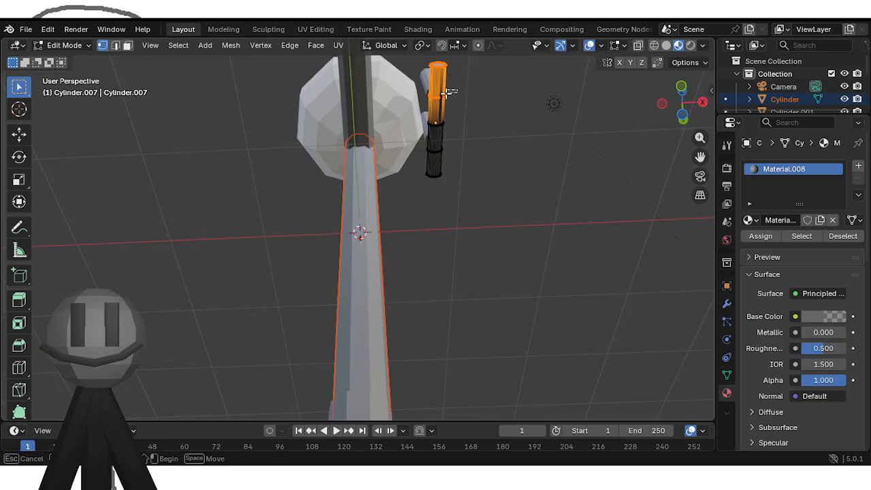
{"action": "middle_click_drag", "start_coordinate": [444, 112], "coordinate": [311, 266]}
Step: Rotate the selected mouth end about -33.8° around X and raise it along Z into a smile corner
{"action": "left_click", "coordinate": [19, 156]}
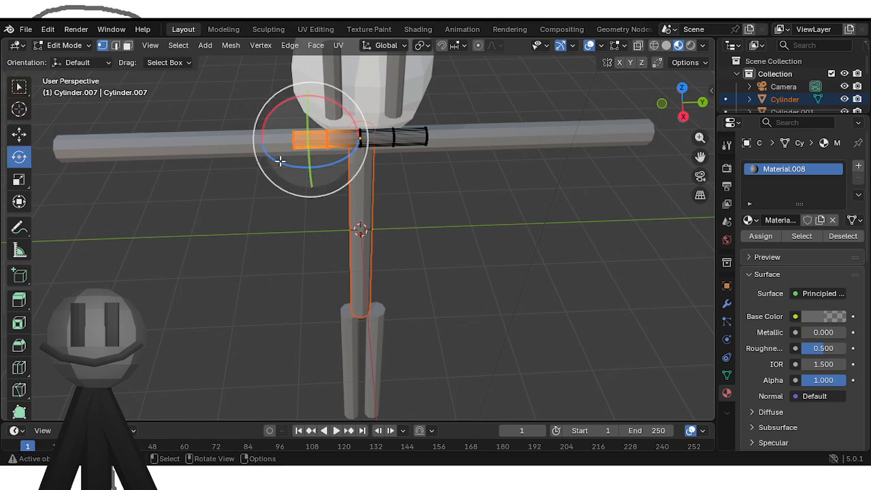
{"action": "left_click_drag", "start_coordinate": [338, 116], "coordinate": [372, 148]}
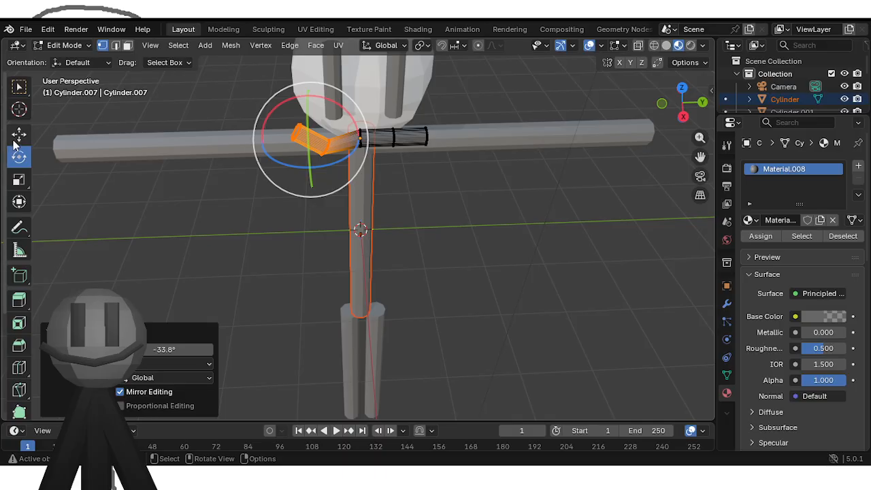
{"action": "left_click", "coordinate": [19, 134]}
{"action": "left_click_drag", "start_coordinate": [311, 120], "coordinate": [315, 104]}
Step: Select the mouth's outer section on the positive Y side and rotate it about 19.3° around X
{"action": "left_click", "coordinate": [400, 193]}
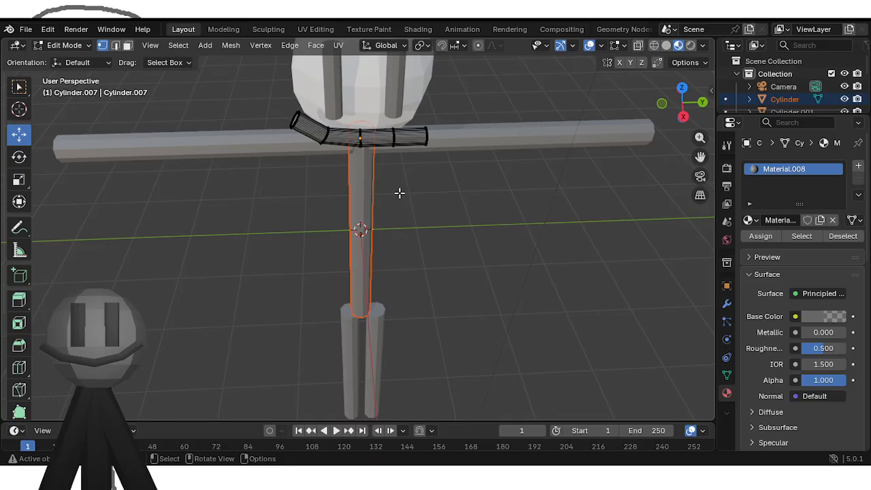
{"action": "middle_click_drag", "start_coordinate": [400, 192], "coordinate": [386, 200]}
{"action": "left_click_drag", "start_coordinate": [426, 190], "coordinate": [367, 134]}
{"action": "middle_click_drag", "start_coordinate": [368, 135], "coordinate": [225, 167]}
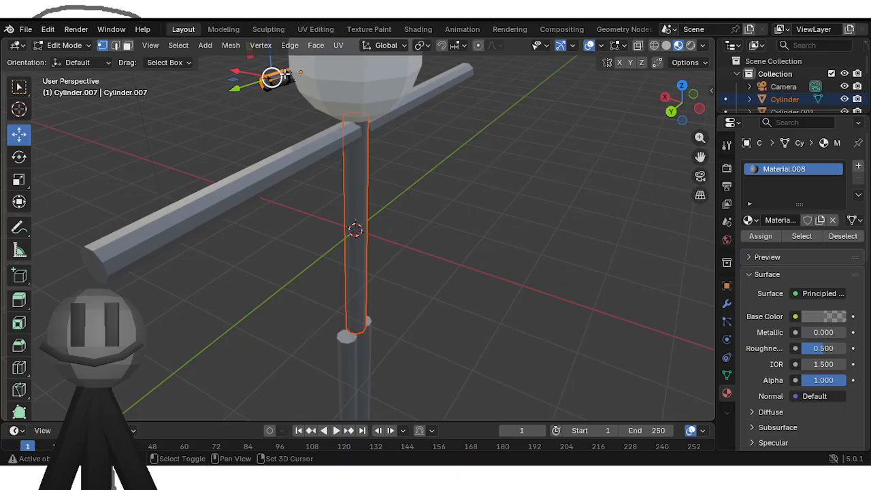
{"action": "left_click_drag", "start_coordinate": [250, 114], "coordinate": [291, 63]}
{"action": "middle_click_drag", "start_coordinate": [288, 93], "coordinate": [304, 317]}
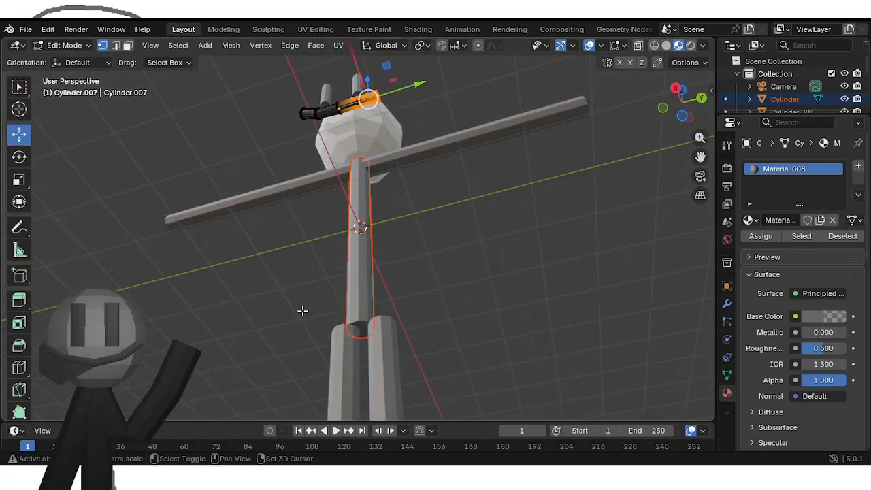
{"action": "middle_click_drag", "start_coordinate": [387, 128], "coordinate": [224, 190]}
{"action": "left_click", "coordinate": [19, 157]}
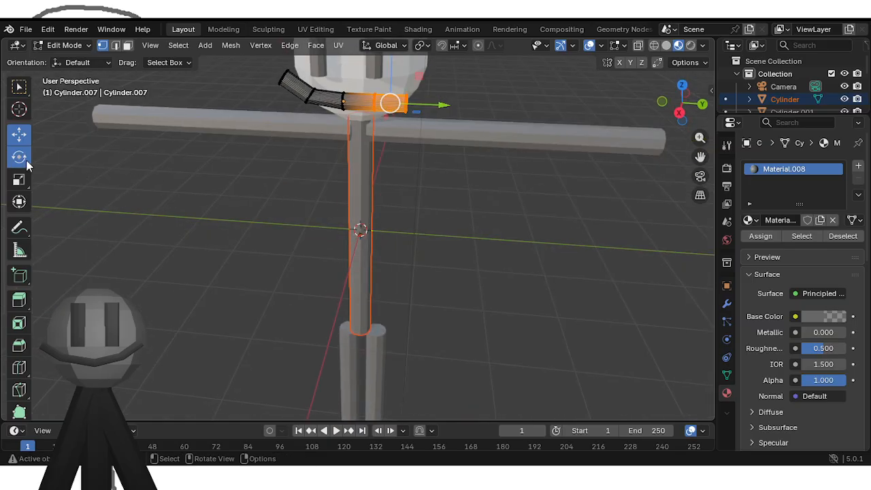
{"action": "left_click_drag", "start_coordinate": [434, 91], "coordinate": [392, 79]}
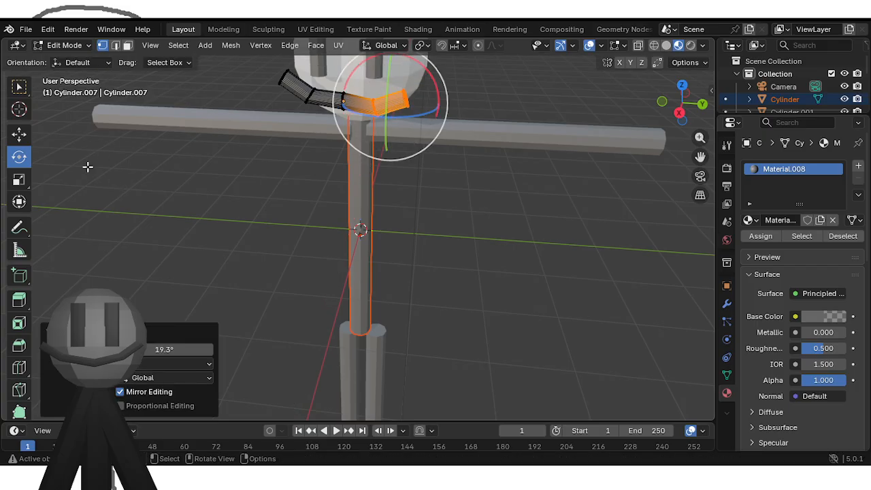
Step: Raise the positive Y mouth end along Z to complete the smile, and return to Object Mode
{"action": "left_click", "coordinate": [19, 134]}
{"action": "scroll", "coordinate": [232, 169], "scroll_direction": "down", "scroll_amount": 1}
{"action": "left_click_drag", "start_coordinate": [383, 103], "coordinate": [383, 93]}
{"action": "middle_click_drag", "start_coordinate": [401, 190], "coordinate": [416, 177]}
{"action": "left_click_drag", "start_coordinate": [357, 136], "coordinate": [352, 109]}
{"action": "left_click", "coordinate": [65, 45]}
{"action": "left_click", "coordinate": [62, 59]}
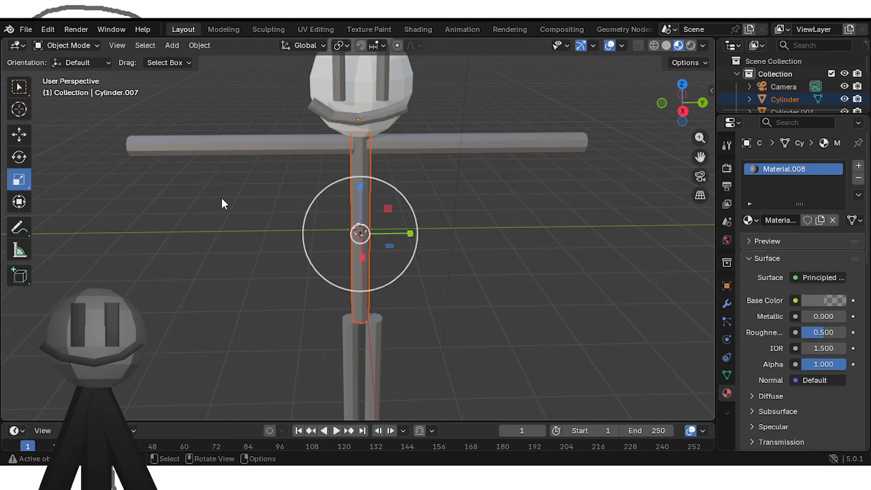
Step: Select both eyes and the mouth together and move them back along X against the head, then deselect them
{"action": "left_click", "coordinate": [222, 199]}
{"action": "scroll", "coordinate": [222, 199], "scroll_direction": "down", "scroll_amount": 4}
{"action": "middle_click_drag", "start_coordinate": [222, 199], "coordinate": [340, 192]}
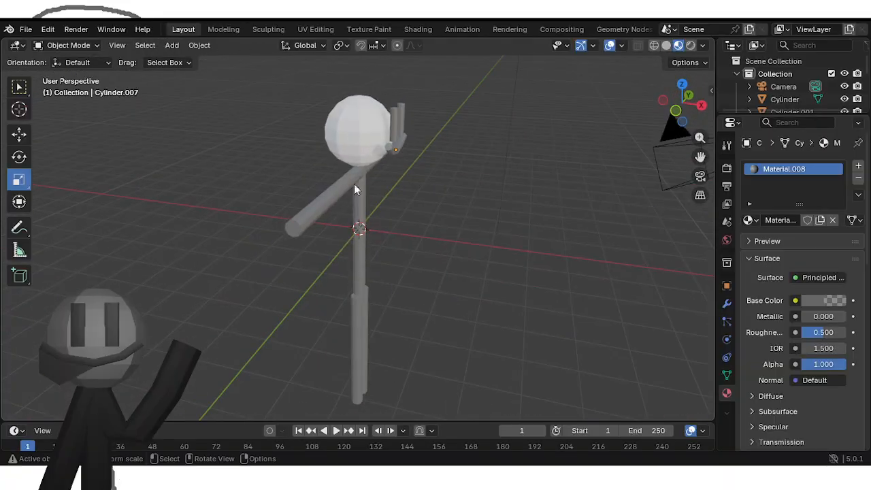
{"action": "left_click", "coordinate": [401, 116], "text": "shift"}
{"action": "left_click", "coordinate": [400, 109], "text": "shift"}
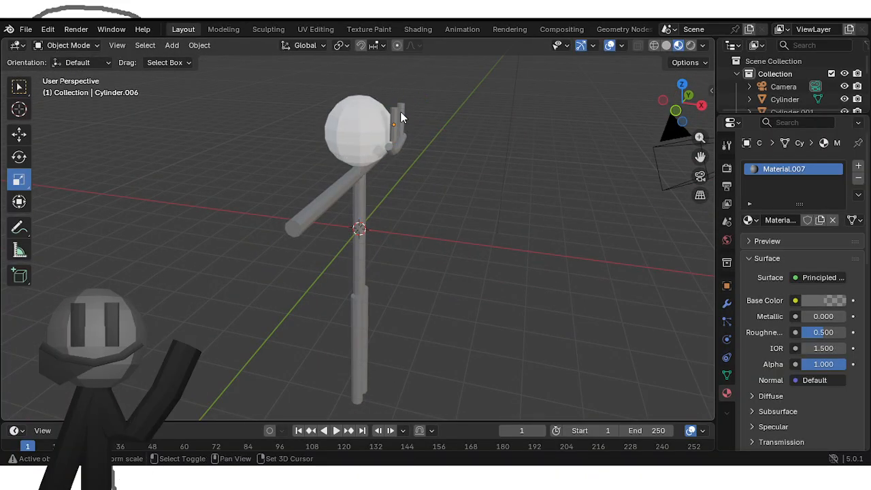
{"action": "left_click", "coordinate": [394, 125], "text": "shift"}
{"action": "middle_click_drag", "start_coordinate": [393, 125], "coordinate": [400, 162]}
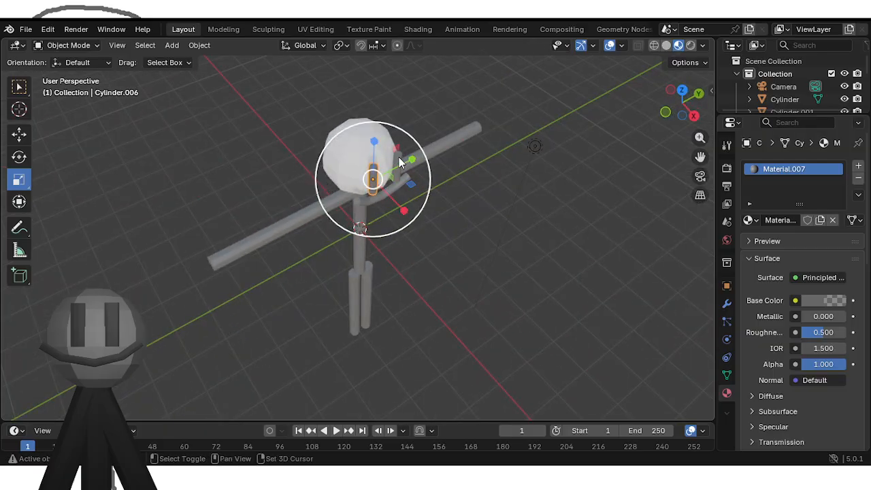
{"action": "left_click", "coordinate": [382, 190]}
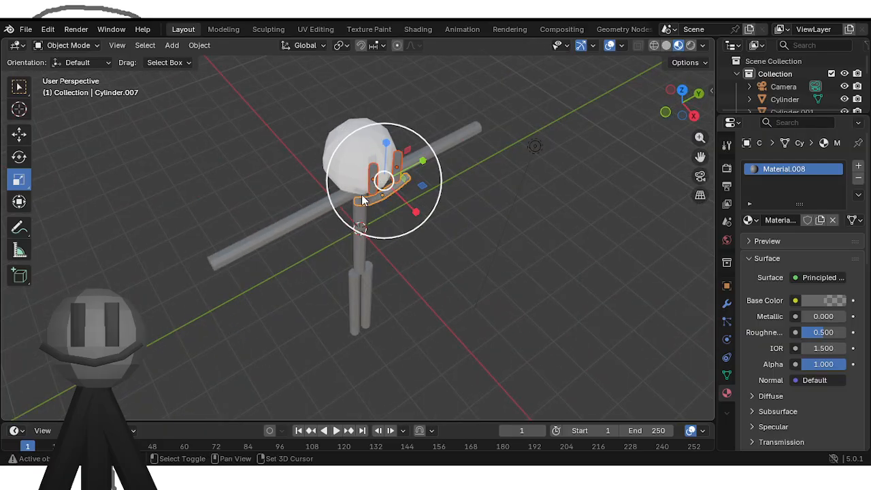
{"action": "left_click", "coordinate": [13, 136]}
{"action": "left_click_drag", "start_coordinate": [413, 209], "coordinate": [405, 202]}
{"action": "left_click", "coordinate": [431, 236]}
{"action": "middle_click_drag", "start_coordinate": [431, 236], "coordinate": [387, 192]}
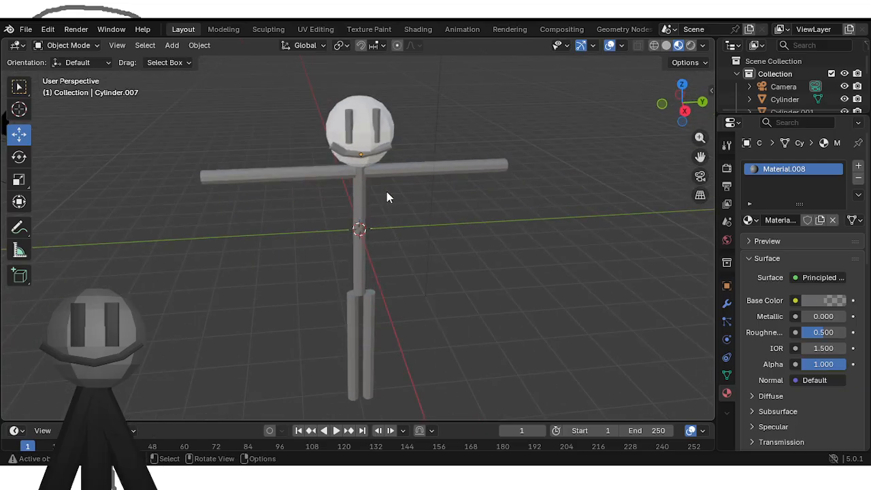
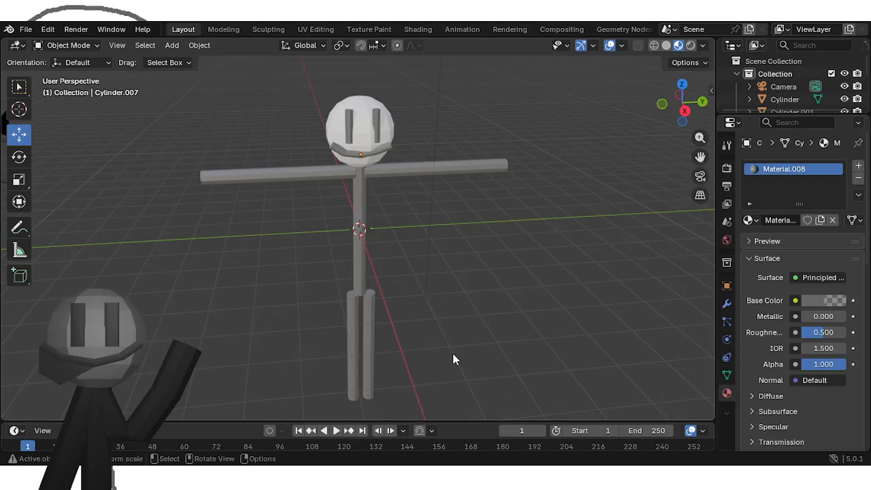
Step: Add an armature at the figure's center and switch the viewport to Wireframe shading
{"action": "middle_click_drag", "start_coordinate": [455, 360], "coordinate": [425, 343]}
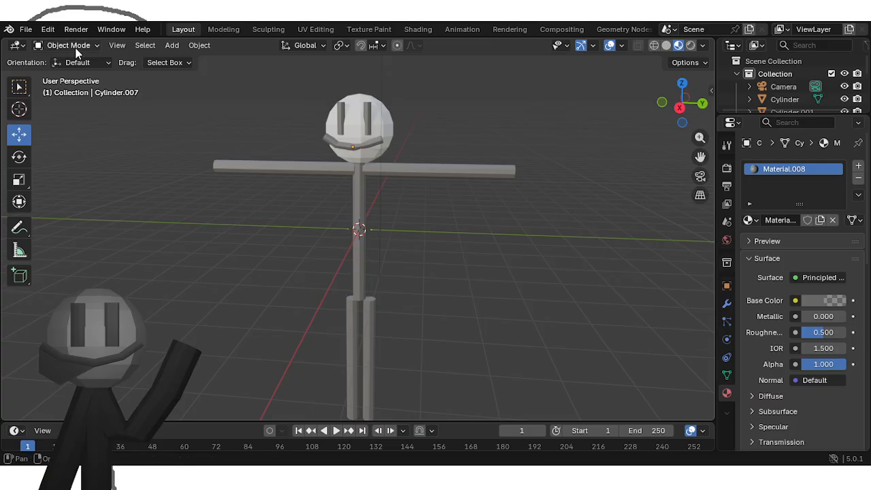
{"action": "left_click", "coordinate": [171, 45]}
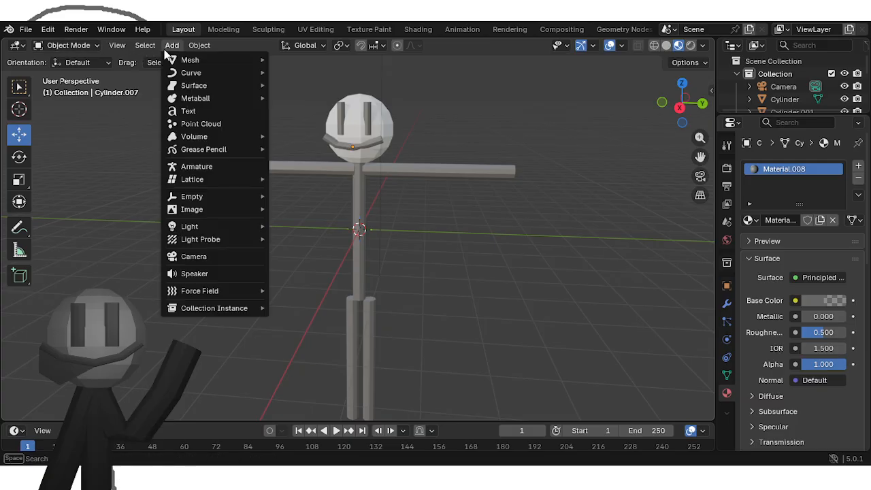
{"action": "left_click", "coordinate": [197, 169]}
{"action": "scroll", "coordinate": [320, 207], "scroll_direction": "up", "scroll_amount": 3}
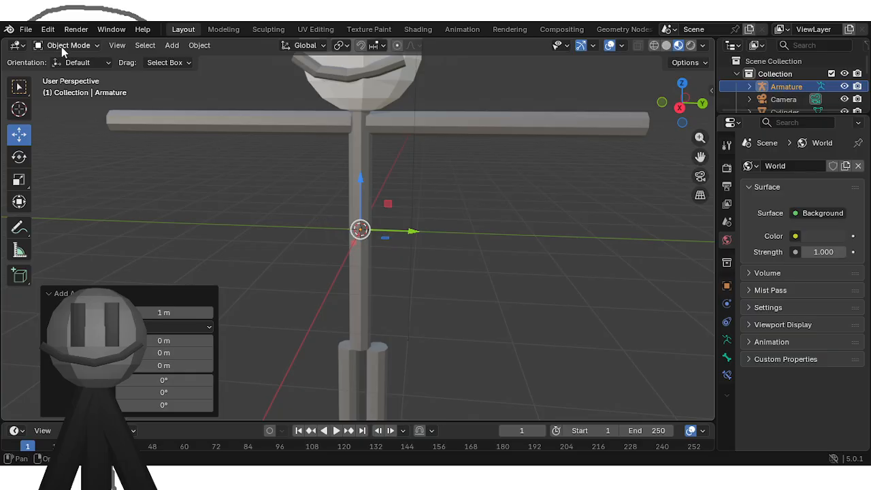
{"action": "left_click", "coordinate": [654, 47]}
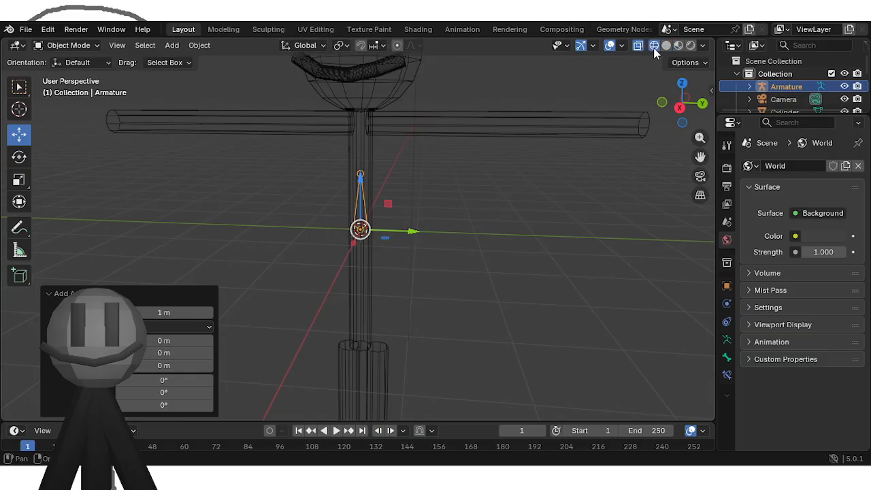
Step: Enter Edit Mode on the armature and move the bone's tip up about 1.0329 m along Z to the neck
{"action": "left_click", "coordinate": [68, 45]}
{"action": "left_click", "coordinate": [61, 73]}
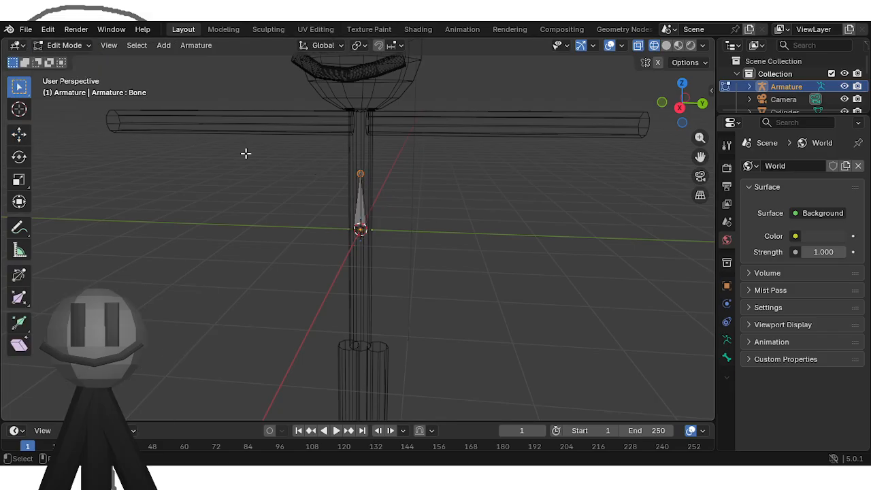
{"action": "left_click", "coordinate": [19, 134]}
{"action": "left_click_drag", "start_coordinate": [365, 142], "coordinate": [366, 82]}
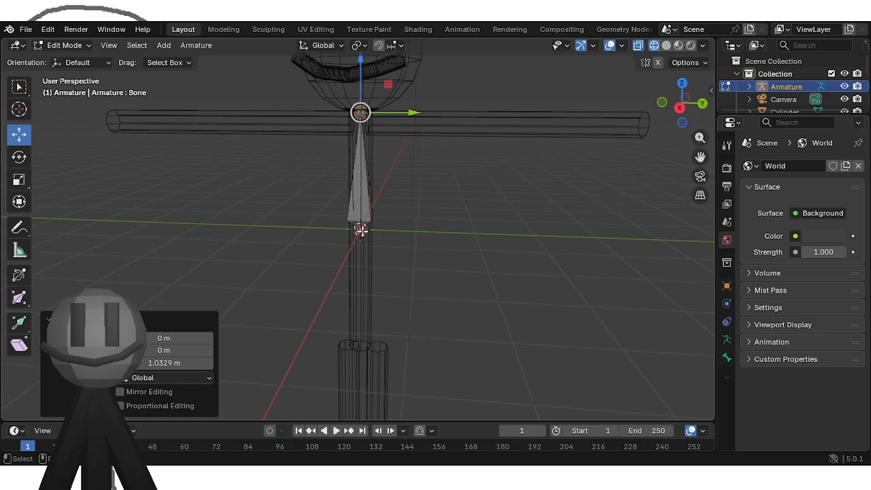
Step: Move the bone's base down along Z to the hips and subdivide the bone once to form a two-bone spine
{"action": "left_click", "coordinate": [361, 230]}
{"action": "left_click_drag", "start_coordinate": [361, 199], "coordinate": [356, 265]}
{"action": "left_click", "coordinate": [356, 265]}
{"action": "right_click", "coordinate": [357, 265]}
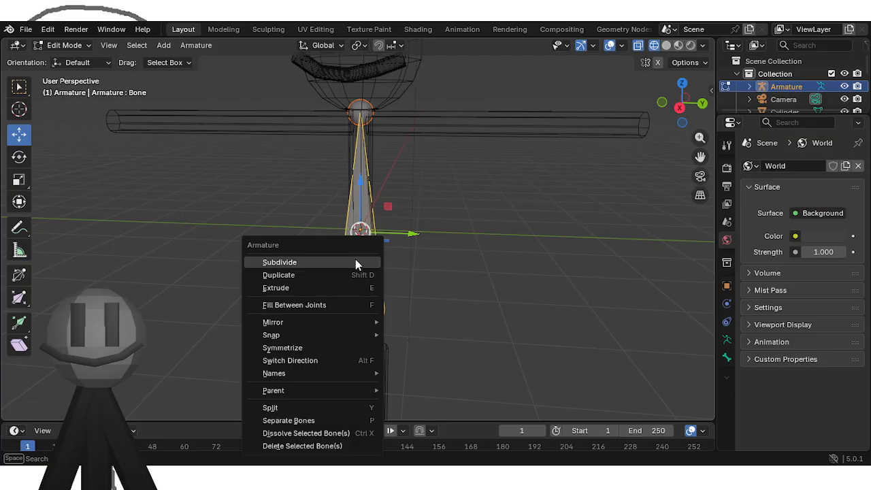
{"action": "left_click", "coordinate": [355, 260]}
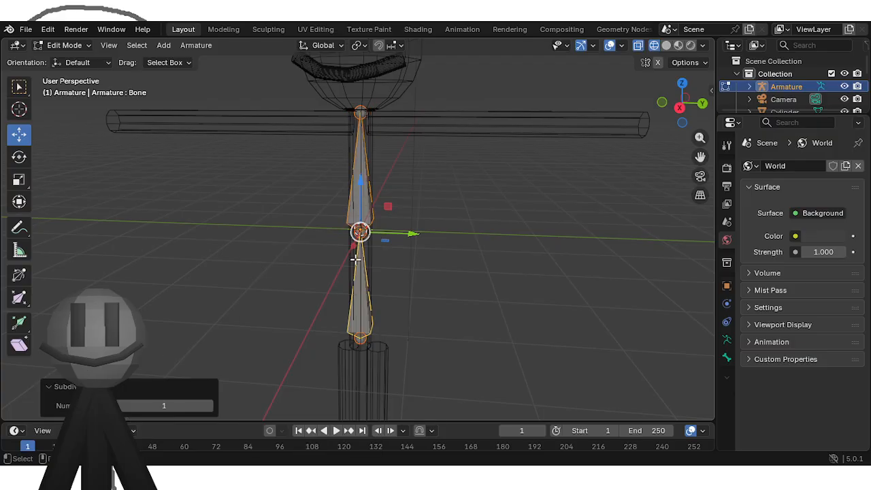
Step: Lower the spine's uppermost joint about 0.115 m along Z to the height of the arms
{"action": "left_click", "coordinate": [398, 160]}
{"action": "left_click", "coordinate": [360, 112]}
{"action": "left_click_drag", "start_coordinate": [361, 89], "coordinate": [361, 100]}
Step: Extrude a bone from the shoulder joint to the end of the negative Y arm and align its tip inside the arm mesh
{"action": "key", "text": "e"}
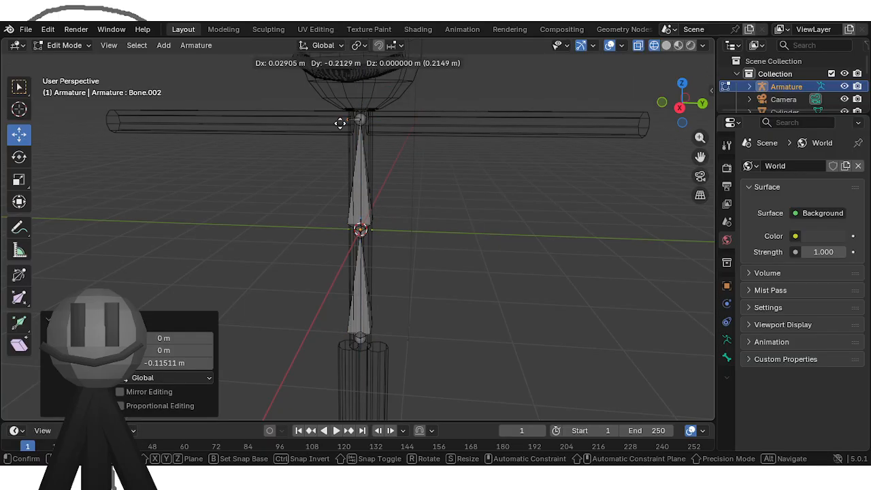
{"action": "middle_click_drag", "start_coordinate": [113, 120], "coordinate": [269, 130]}
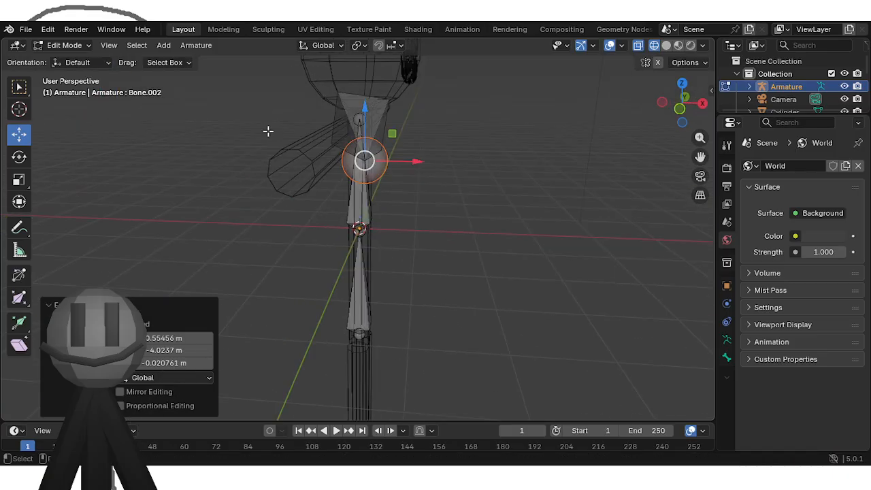
{"action": "left_click_drag", "start_coordinate": [399, 162], "coordinate": [330, 163]}
{"action": "left_click_drag", "start_coordinate": [298, 136], "coordinate": [298, 142]}
{"action": "middle_click_drag", "start_coordinate": [297, 141], "coordinate": [117, 149]}
{"action": "left_click_drag", "start_coordinate": [115, 147], "coordinate": [111, 145]}
{"action": "left_click_drag", "start_coordinate": [157, 174], "coordinate": [128, 180]}
Step: Subdivide the negative Y arm bone once to create an elbow joint
{"action": "left_click", "coordinate": [196, 164]}
{"action": "right_click", "coordinate": [199, 165]}
{"action": "left_click", "coordinate": [205, 166]}
Step: Extrude a bone from the shoulder joint to the end of the positive Y arm and align its tip along X and Z with the mesh
{"action": "middle_click_drag", "start_coordinate": [261, 206], "coordinate": [181, 197]}
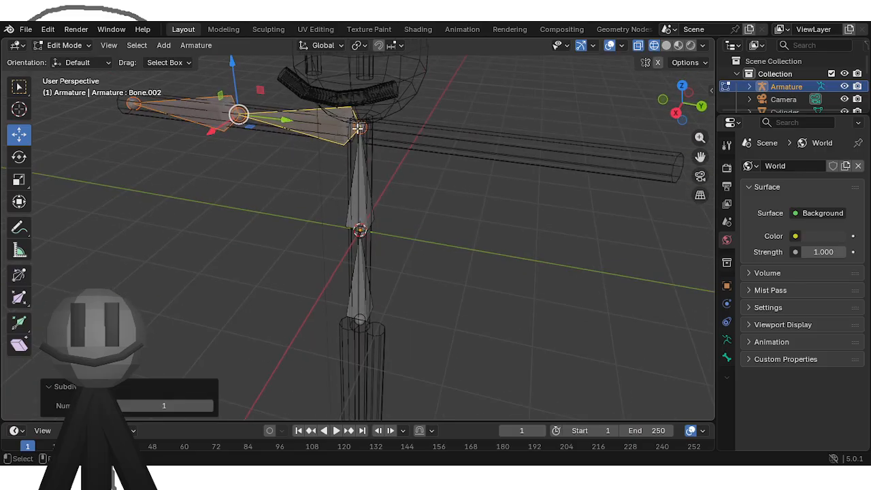
{"action": "left_click", "coordinate": [357, 128]}
{"action": "key", "text": "e"}
{"action": "left_click", "coordinate": [668, 164]}
{"action": "middle_click_drag", "start_coordinate": [668, 164], "coordinate": [337, 264]}
{"action": "left_click_drag", "start_coordinate": [304, 268], "coordinate": [179, 243]}
{"action": "middle_click_drag", "start_coordinate": [179, 243], "coordinate": [198, 233]}
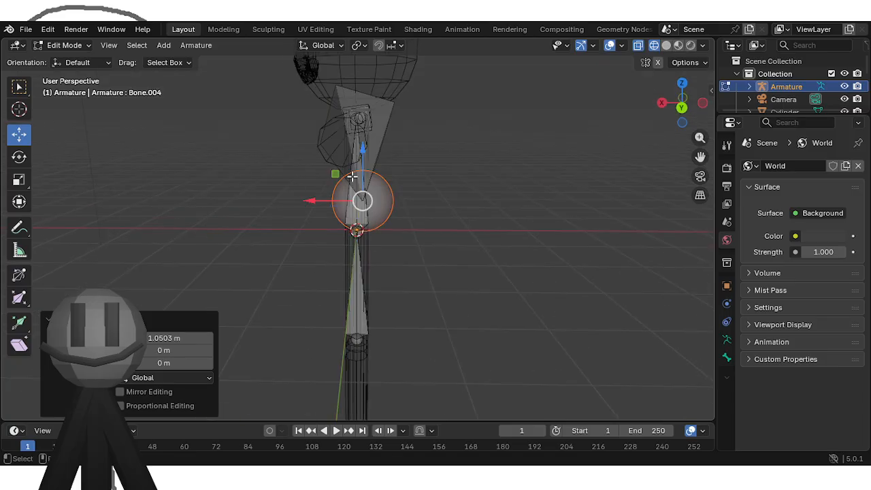
{"action": "left_click_drag", "start_coordinate": [364, 170], "coordinate": [366, 109]}
{"action": "left_click_drag", "start_coordinate": [305, 139], "coordinate": [292, 145]}
Step: Subdivide the positive Y arm bone once to create an elbow joint, then deselect the bones
{"action": "middle_click_drag", "start_coordinate": [297, 149], "coordinate": [370, 166]}
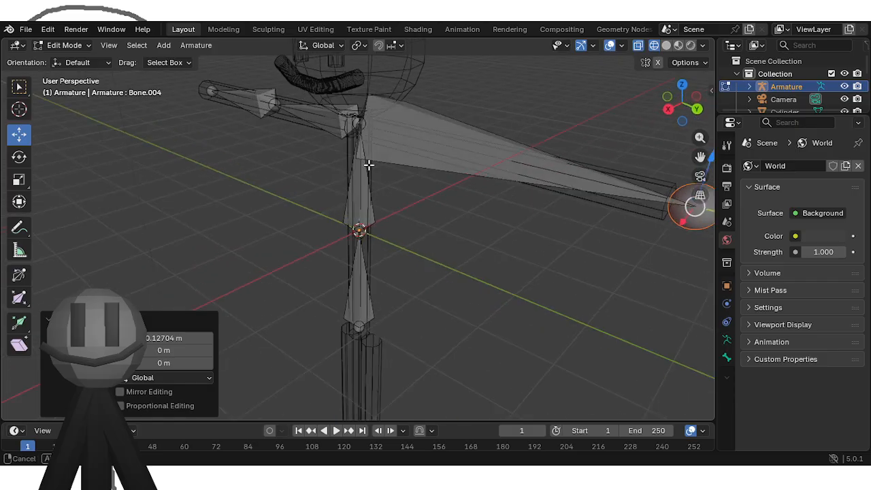
{"action": "left_click", "coordinate": [457, 152]}
{"action": "right_click", "coordinate": [457, 153]}
{"action": "left_click", "coordinate": [456, 153]}
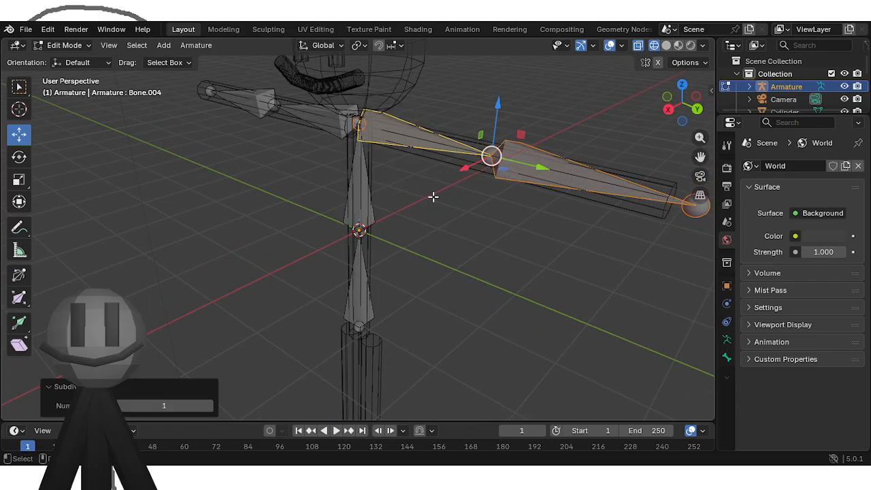
{"action": "left_click", "coordinate": [404, 306]}
Step: Extrude a bone from the shoulder joint up into the head and center its tip along X and Y
{"action": "middle_click_drag", "start_coordinate": [404, 306], "coordinate": [449, 288]}
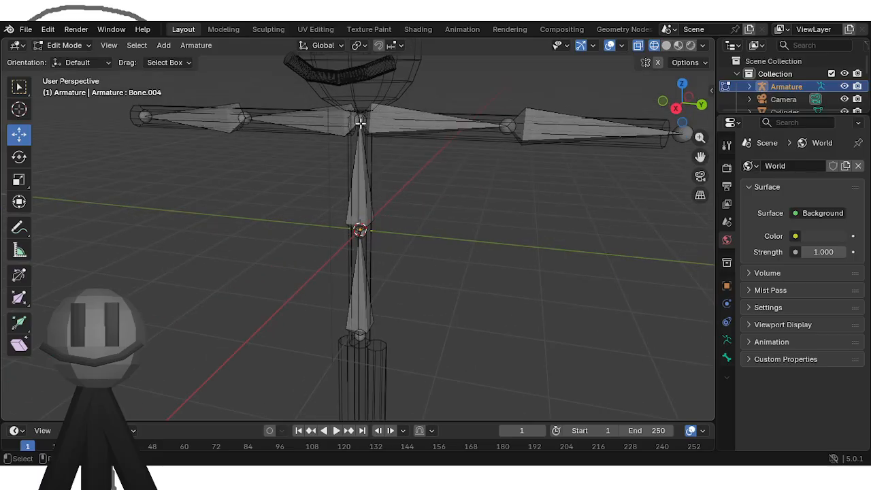
{"action": "left_click_drag", "start_coordinate": [360, 119], "coordinate": [362, 77]}
{"action": "middle_click_drag", "start_coordinate": [361, 78], "coordinate": [270, 109]}
{"action": "left_click_drag", "start_coordinate": [330, 82], "coordinate": [317, 84]}
{"action": "middle_click_drag", "start_coordinate": [317, 84], "coordinate": [414, 72]}
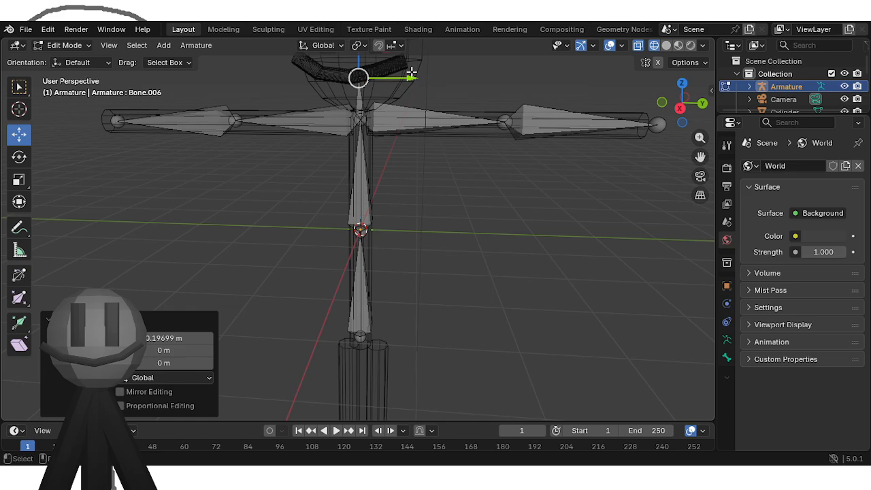
{"action": "left_click_drag", "start_coordinate": [409, 77], "coordinate": [412, 77]}
Step: Extrude a short hip bone from the spine's lowest joint to the negative Y leg's upper end and shift its tip about 0.156 m along X
{"action": "left_click_drag", "start_coordinate": [699, 158], "coordinate": [543, 232]}
{"action": "left_click", "coordinate": [427, 207]}
{"action": "key", "text": "e"}
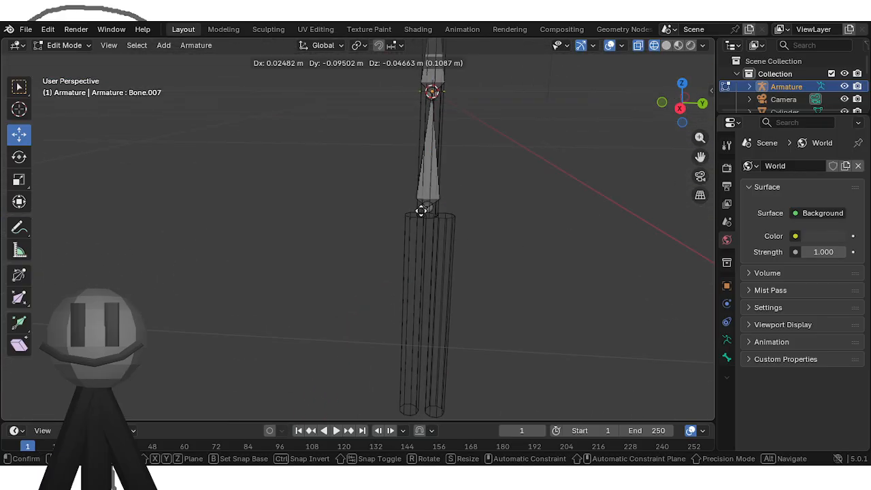
{"action": "left_click", "coordinate": [430, 219]}
{"action": "middle_click_drag", "start_coordinate": [430, 219], "coordinate": [527, 223]}
{"action": "scroll", "coordinate": [340, 239], "scroll_direction": "up", "scroll_amount": 5}
{"action": "middle_click_drag", "start_coordinate": [278, 237], "coordinate": [361, 231]}
{"action": "left_click_drag", "start_coordinate": [263, 206], "coordinate": [228, 209]}
{"action": "middle_click_drag", "start_coordinate": [276, 233], "coordinate": [355, 222]}
Step: Extrude a bone down the negative Y leg to the foot, shifting its tip about 0.209 m along X and lowering it about 0.044 m
{"action": "scroll", "coordinate": [355, 223], "scroll_direction": "down", "scroll_amount": 8}
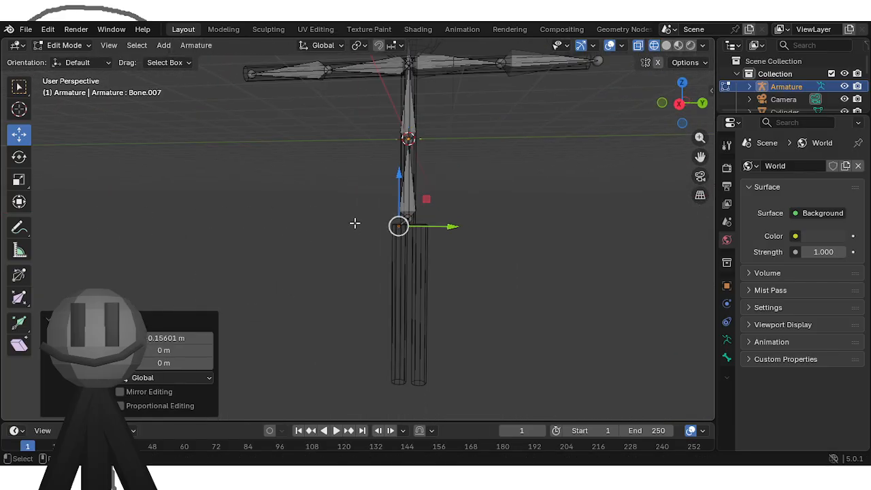
{"action": "key", "text": "e"}
{"action": "left_click", "coordinate": [383, 382]}
{"action": "middle_click_drag", "start_coordinate": [383, 381], "coordinate": [435, 375]}
{"action": "left_click_drag", "start_coordinate": [390, 397], "coordinate": [380, 399]}
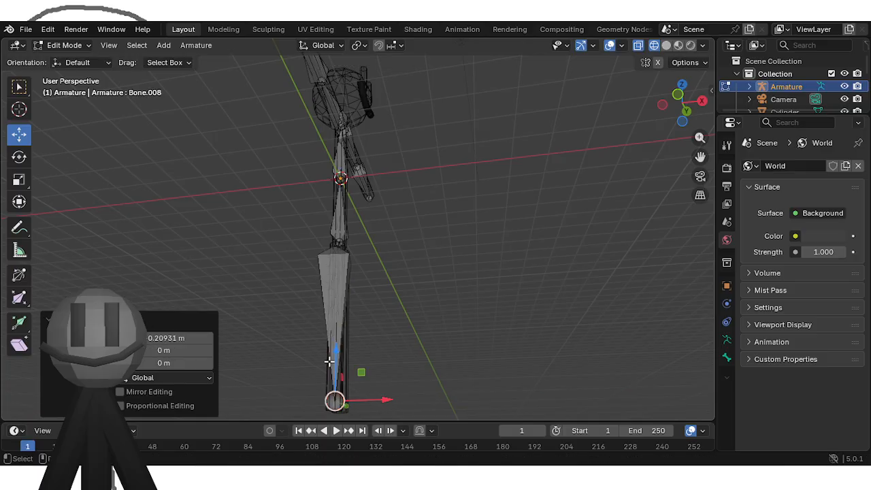
{"action": "left_click_drag", "start_coordinate": [329, 361], "coordinate": [333, 373]}
Step: Subdivide the negative Y leg bone once to create a knee joint
{"action": "middle_click_drag", "start_coordinate": [333, 373], "coordinate": [205, 371]}
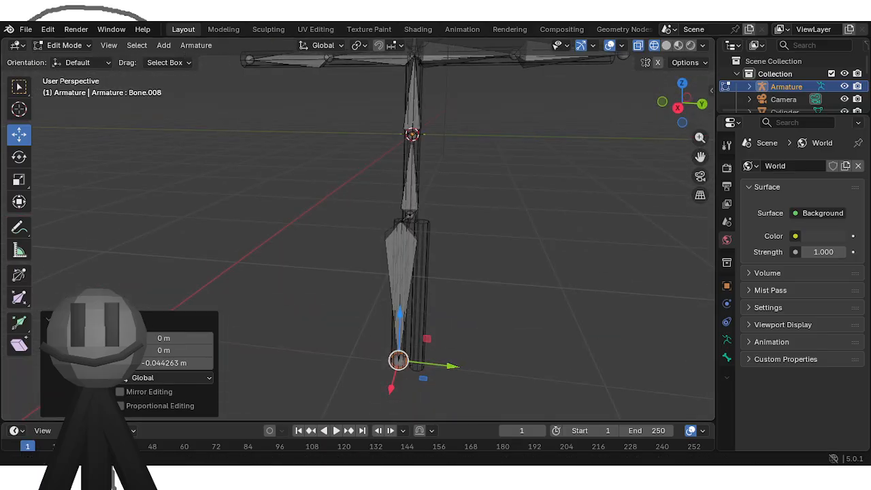
{"action": "right_click", "coordinate": [405, 266]}
{"action": "left_click", "coordinate": [404, 268]}
Step: Extrude a short hip bone from the spine's lowest joint toward the upper end of the positive Y leg
{"action": "scroll", "coordinate": [459, 218], "scroll_direction": "up", "scroll_amount": 3}
{"action": "left_click", "coordinate": [462, 202]}
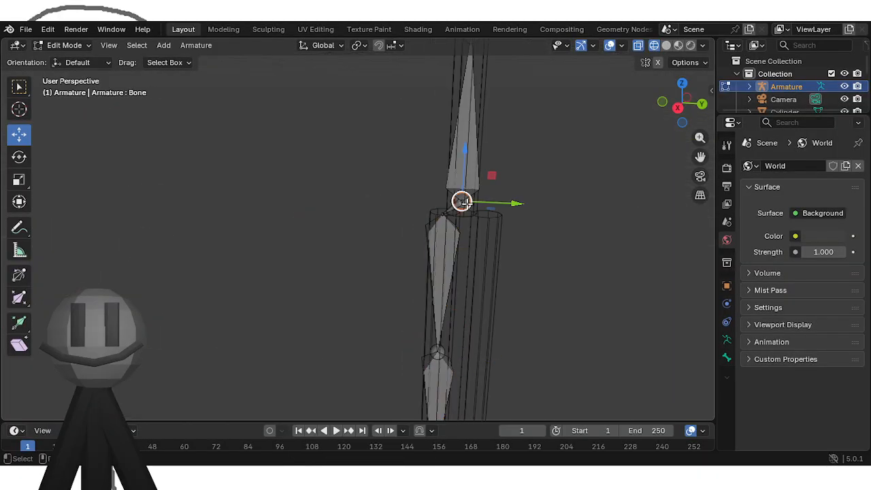
{"action": "key", "text": "e"}
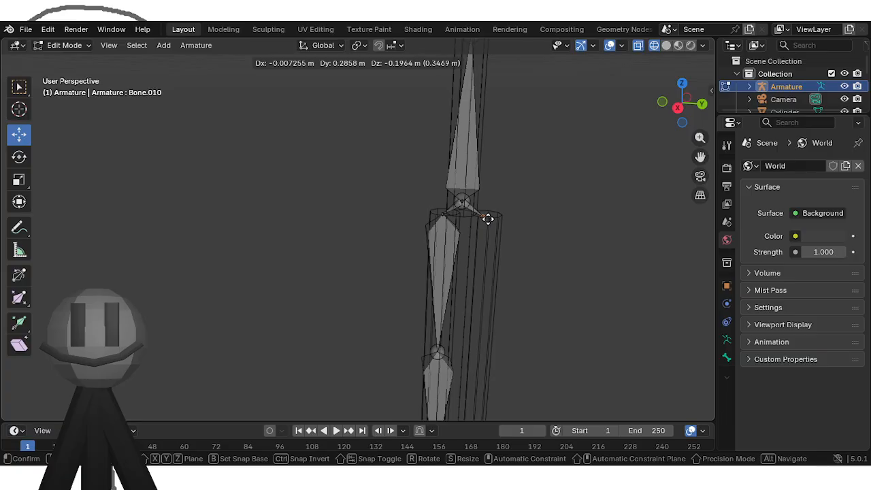
Step: Extrude a hip bone about 0.35 m to the top of the +Y leg, and a leg bone about 4.2 m down to its foot
{"action": "left_click", "coordinate": [488, 218]}
{"action": "mouse_move", "coordinate": [488, 219]}
{"action": "middle_mouse_down"}
{"action": "mouse_move", "coordinate": [327, 191]}
{"action": "mouse_move", "coordinate": [355, 212]}
{"action": "mouse_move", "coordinate": [500, 198]}
{"action": "mouse_move", "coordinate": [495, 203]}
{"action": "middle_mouse_up"}
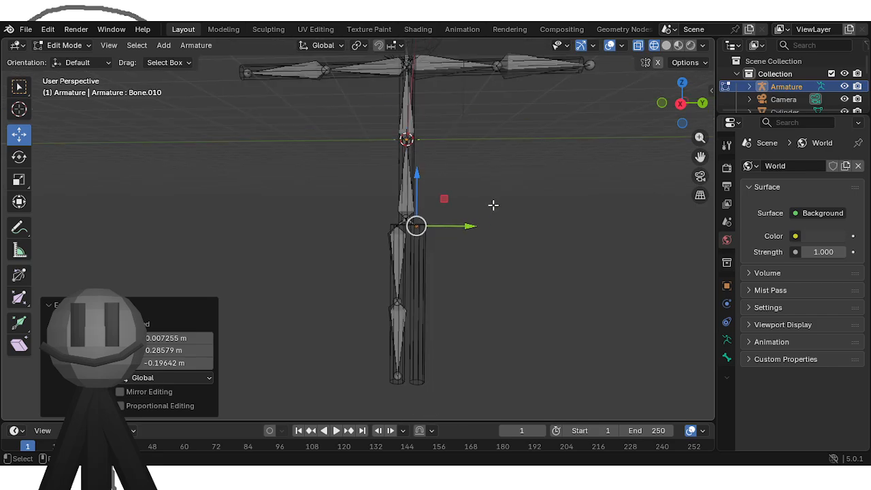
{"action": "key", "text": "e"}
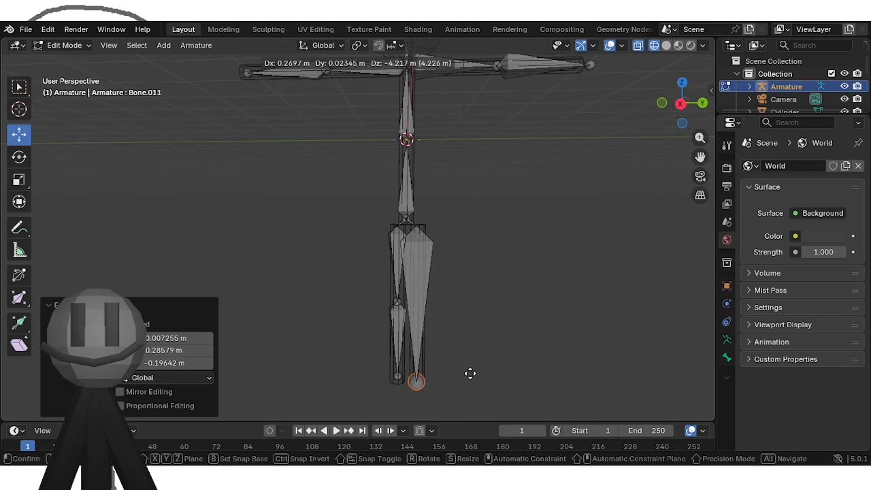
{"action": "left_click", "coordinate": [470, 372]}
{"action": "middle_click_drag", "start_coordinate": [470, 372], "coordinate": [327, 360]}
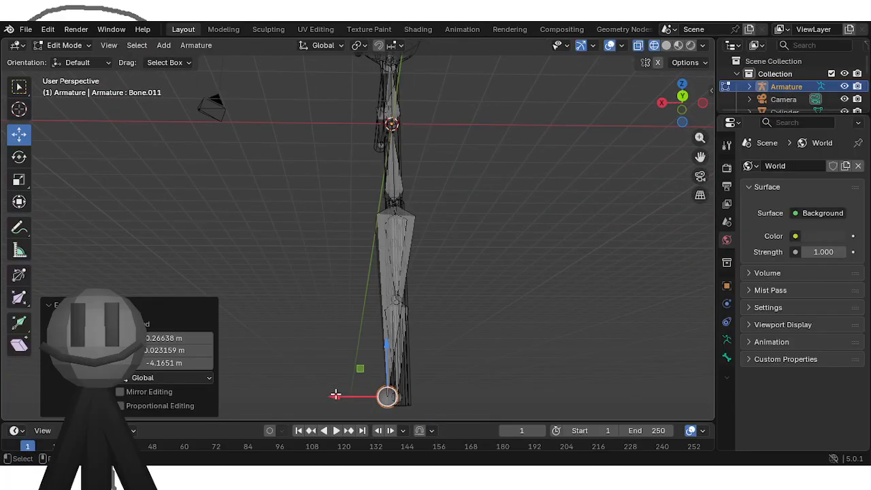
{"action": "left_click_drag", "start_coordinate": [339, 399], "coordinate": [354, 394]}
Step: Subdivide the new +Y leg bone to create a knee joint
{"action": "left_click", "coordinate": [407, 291]}
{"action": "right_click", "coordinate": [405, 291]}
{"action": "left_click", "coordinate": [366, 265]}
{"action": "left_click", "coordinate": [439, 230]}
Step: Return to Object Mode and switch the viewport to solid shading
{"action": "middle_click_drag", "start_coordinate": [439, 230], "coordinate": [534, 298]}
{"action": "left_click", "coordinate": [57, 48]}
{"action": "left_click", "coordinate": [67, 61]}
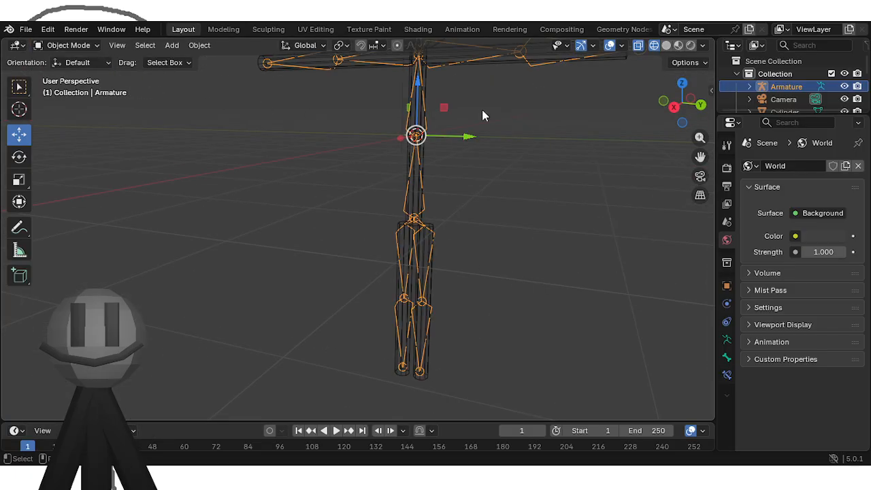
{"action": "left_click", "coordinate": [666, 45]}
{"action": "left_click", "coordinate": [502, 190]}
Step: Subdivide the mesh of the +Y arm cylinder and return to Object Mode
{"action": "mouse_move", "coordinate": [502, 190]}
{"action": "middle_mouse_down"}
{"action": "mouse_move", "coordinate": [461, 175]}
{"action": "mouse_move", "coordinate": [427, 184]}
{"action": "middle_mouse_up"}
{"action": "left_click", "coordinate": [447, 129]}
{"action": "left_click", "coordinate": [65, 45]}
{"action": "left_click", "coordinate": [82, 72]}
{"action": "right_click", "coordinate": [441, 131]}
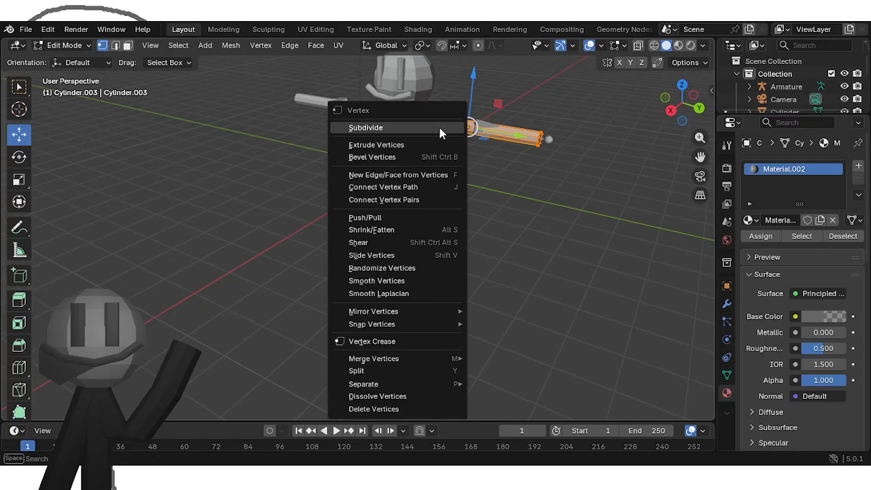
{"action": "left_click", "coordinate": [442, 131]}
{"action": "left_click", "coordinate": [68, 74]}
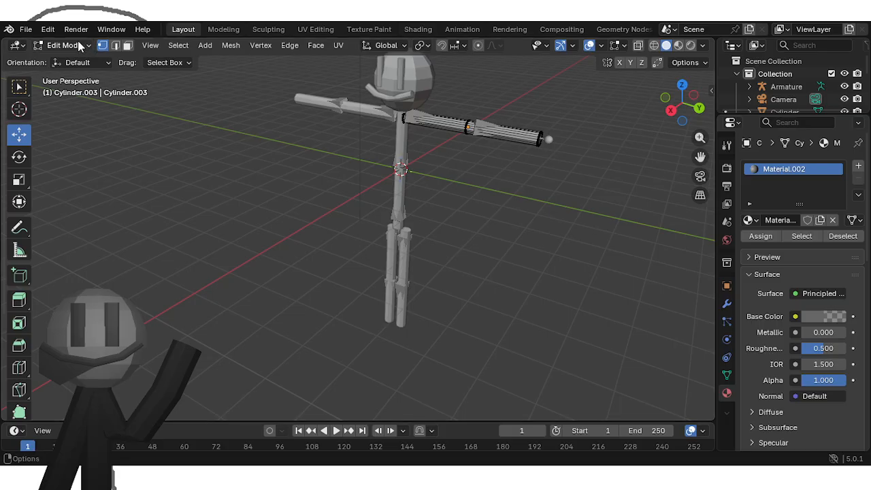
{"action": "left_click", "coordinate": [85, 47]}
{"action": "left_click", "coordinate": [72, 60]}
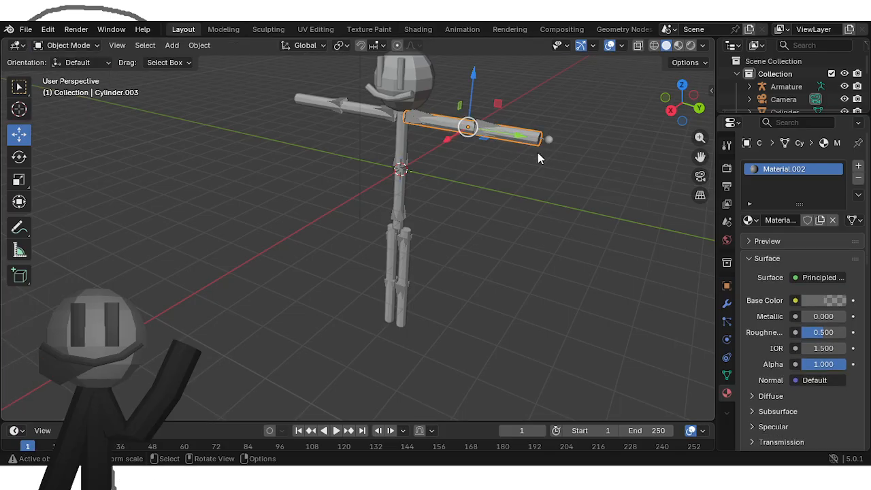
Step: Edit the armature to pull the +Y arm bone's tip back to the arm's end, and return to Object Mode
{"action": "left_click", "coordinate": [543, 141]}
{"action": "left_click", "coordinate": [68, 46]}
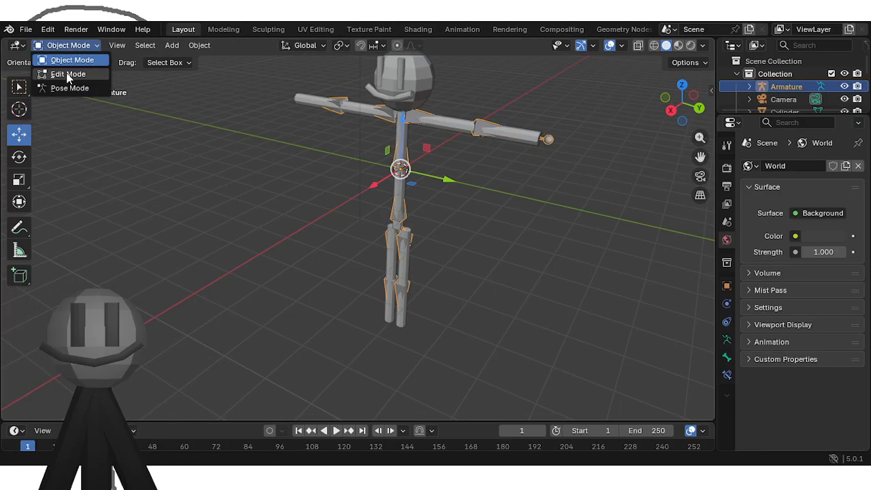
{"action": "left_click", "coordinate": [68, 73]}
{"action": "left_click_drag", "start_coordinate": [563, 141], "coordinate": [539, 166]}
{"action": "scroll", "coordinate": [474, 200], "scroll_direction": "up", "scroll_amount": 1}
{"action": "left_click", "coordinate": [474, 200]}
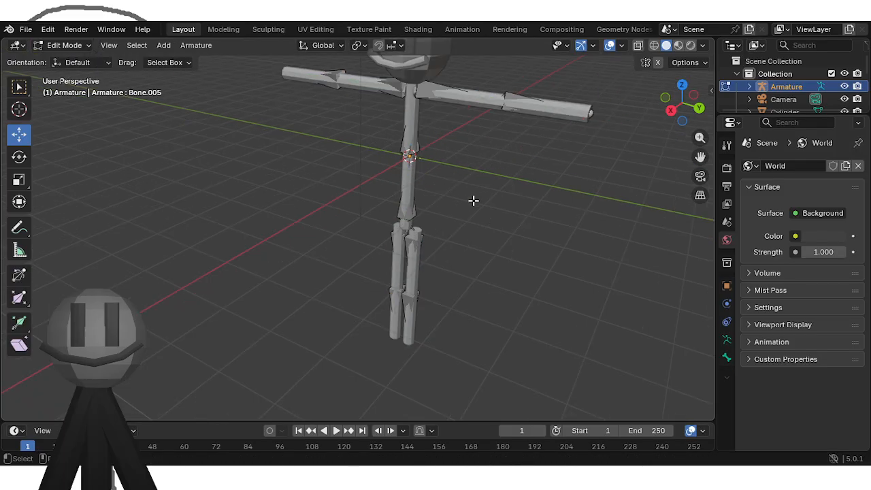
{"action": "middle_click_drag", "start_coordinate": [473, 200], "coordinate": [521, 202]}
{"action": "left_click", "coordinate": [61, 47]}
{"action": "left_click", "coordinate": [68, 62]}
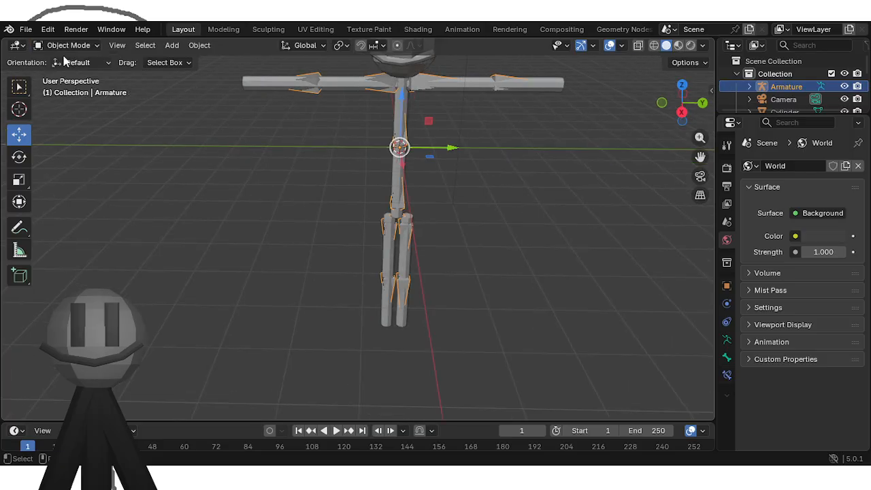
Step: Subdivide the mesh of the -Y arm cylinder and return to Object Mode
{"action": "left_click", "coordinate": [283, 82]}
{"action": "left_click", "coordinate": [68, 45]}
{"action": "left_click", "coordinate": [62, 75]}
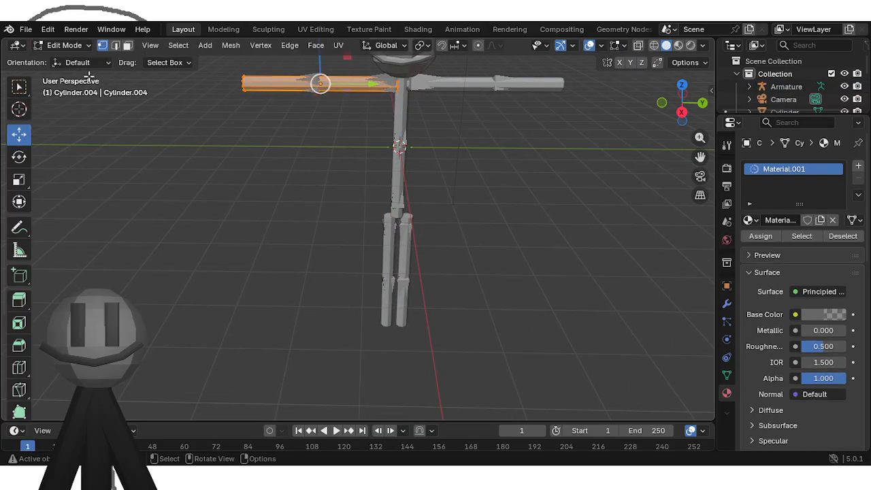
{"action": "right_click", "coordinate": [278, 87]}
{"action": "left_click", "coordinate": [225, 84]}
{"action": "left_click", "coordinate": [166, 88]}
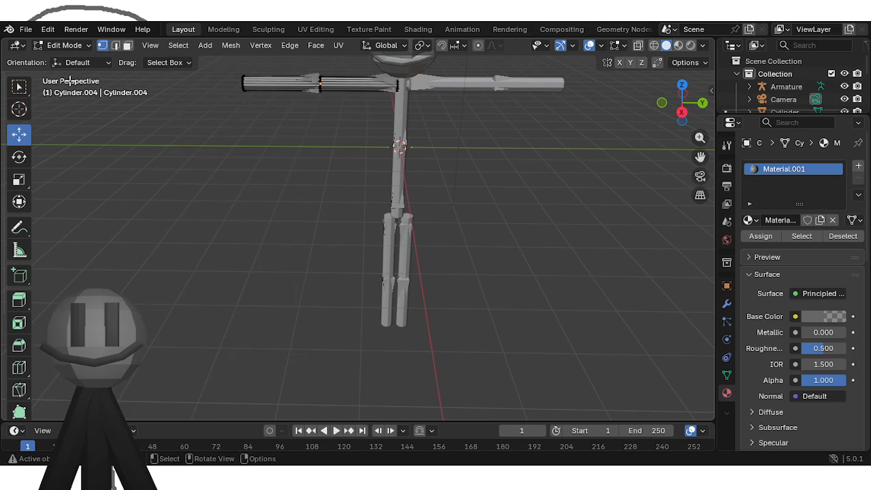
{"action": "left_click", "coordinate": [66, 46]}
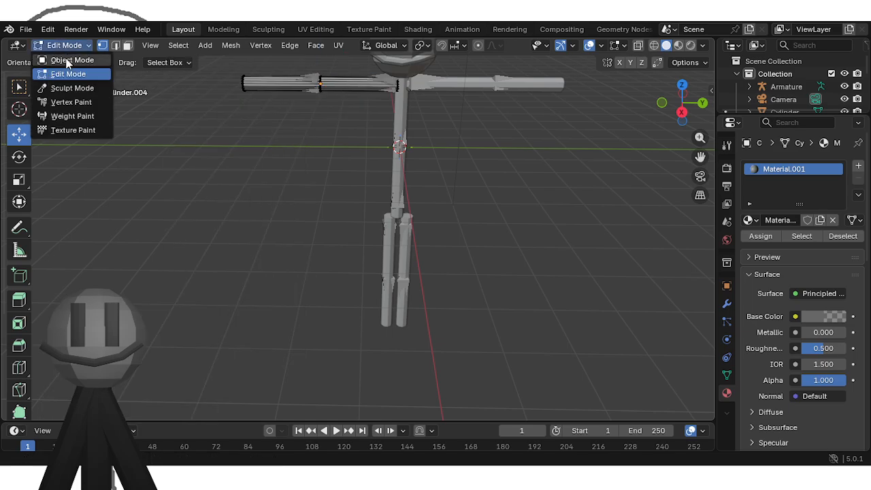
{"action": "left_click", "coordinate": [68, 60]}
Step: Subdivide the mesh of the torso cylinder and return to Object Mode
{"action": "left_click", "coordinate": [300, 167]}
{"action": "left_click", "coordinate": [399, 108]}
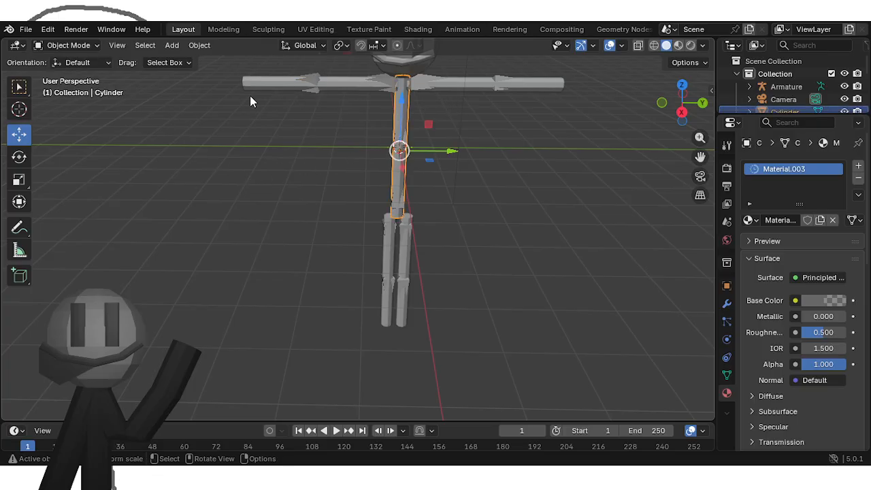
{"action": "left_click", "coordinate": [41, 51]}
{"action": "left_click", "coordinate": [61, 73]}
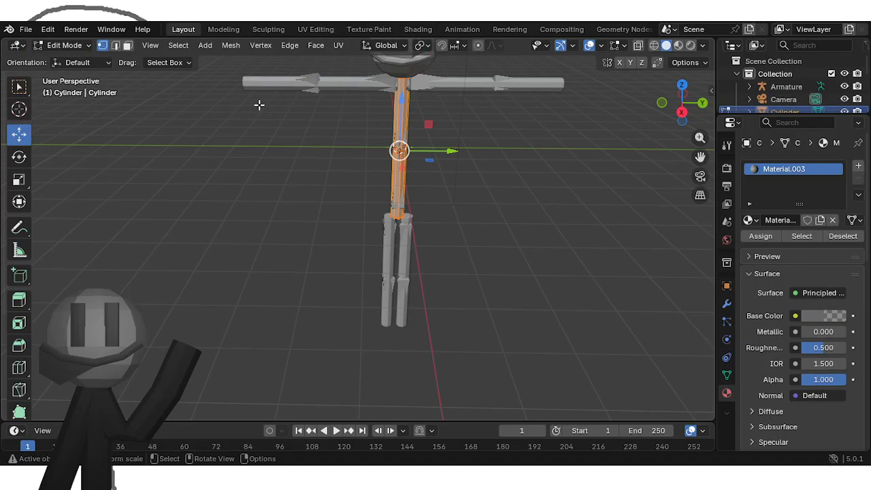
{"action": "right_click", "coordinate": [397, 131]}
{"action": "left_click", "coordinate": [397, 130]}
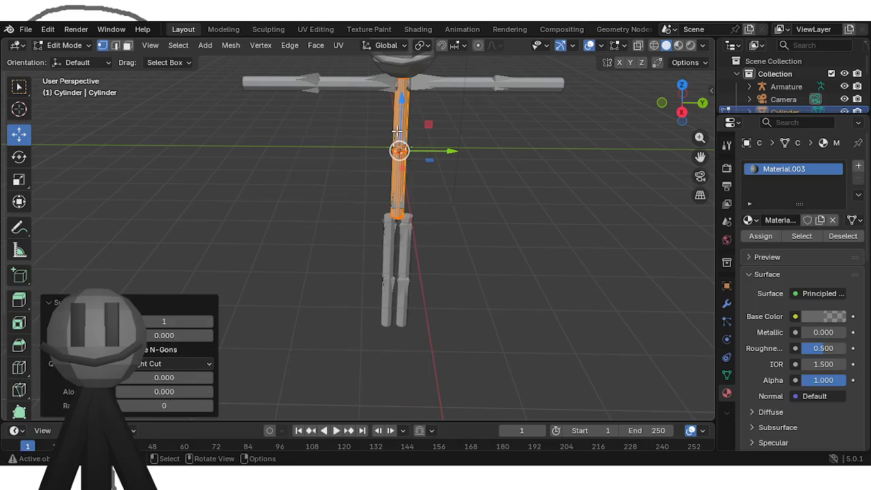
{"action": "left_click", "coordinate": [344, 196]}
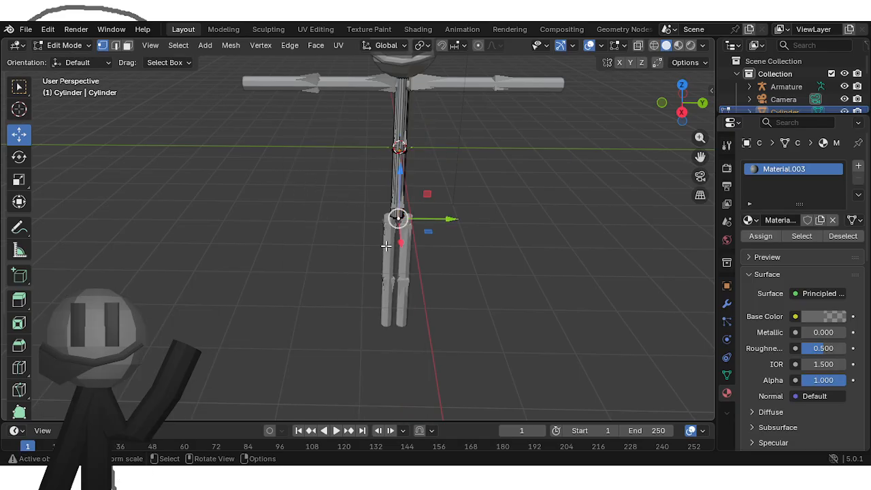
{"action": "left_click", "coordinate": [65, 45]}
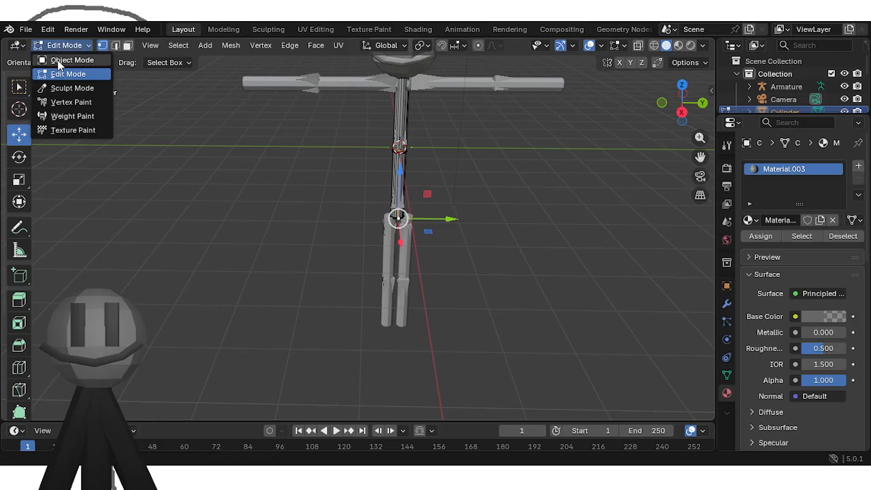
{"action": "left_click", "coordinate": [62, 61]}
Step: Subdivide the mesh of the -Y leg cylinder and return to Object Mode
{"action": "left_click", "coordinate": [383, 238]}
{"action": "left_click", "coordinate": [62, 45]}
{"action": "left_click", "coordinate": [68, 75]}
{"action": "right_click", "coordinate": [386, 244]}
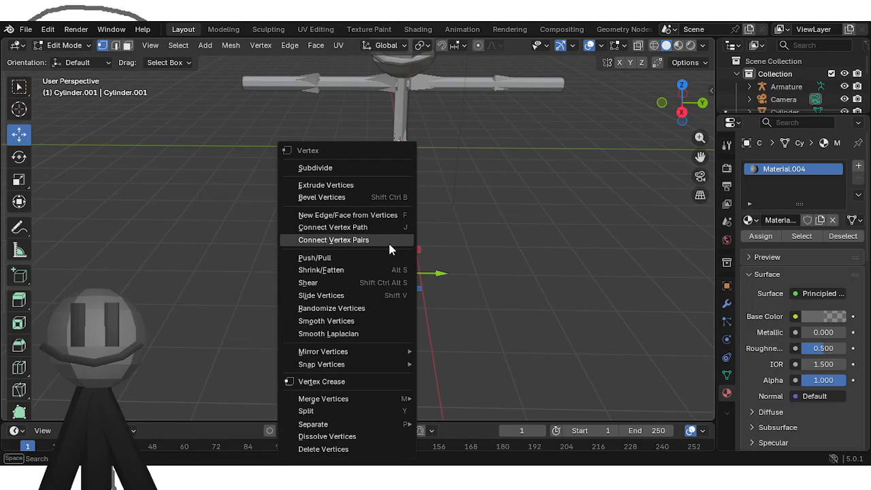
{"action": "left_click", "coordinate": [334, 169]}
{"action": "left_click", "coordinate": [290, 164]}
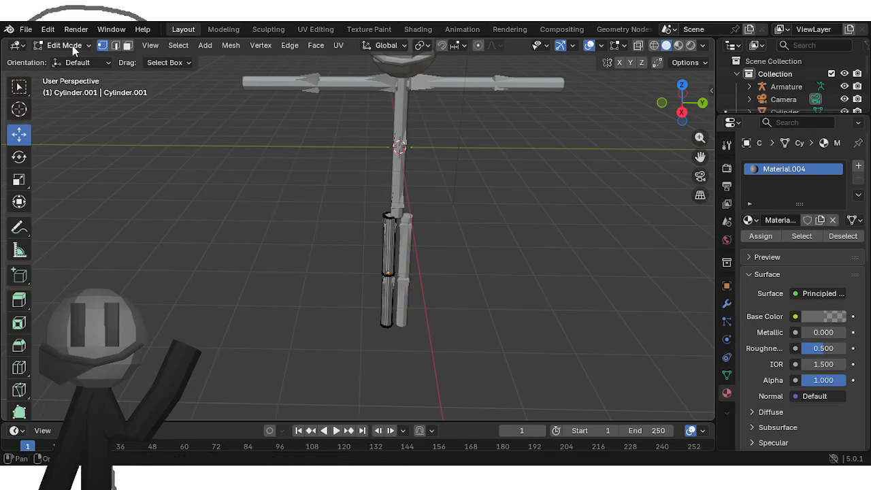
{"action": "left_click", "coordinate": [75, 49]}
{"action": "left_click", "coordinate": [71, 59]}
Step: Subdivide the mesh of the +Y leg cylinder and return to Object Mode
{"action": "left_click", "coordinate": [406, 245]}
{"action": "right_click", "coordinate": [382, 249]}
{"action": "left_click", "coordinate": [68, 45]}
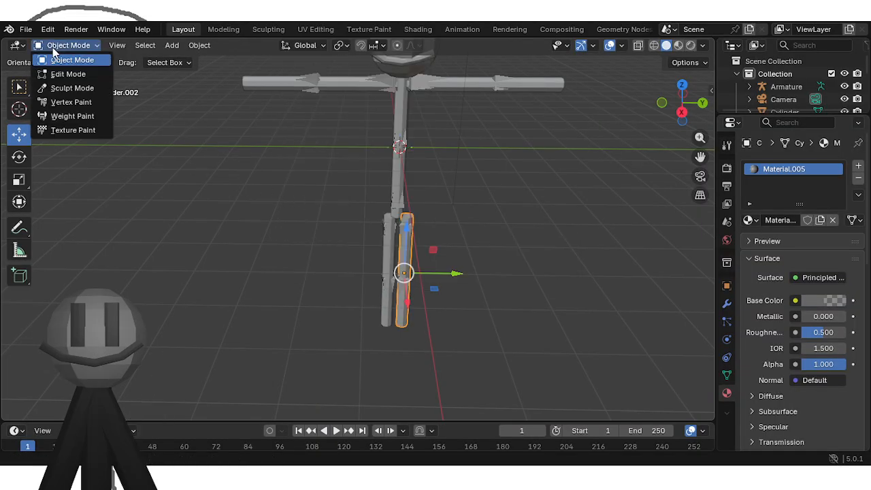
{"action": "left_click", "coordinate": [68, 73]}
{"action": "right_click", "coordinate": [413, 257]}
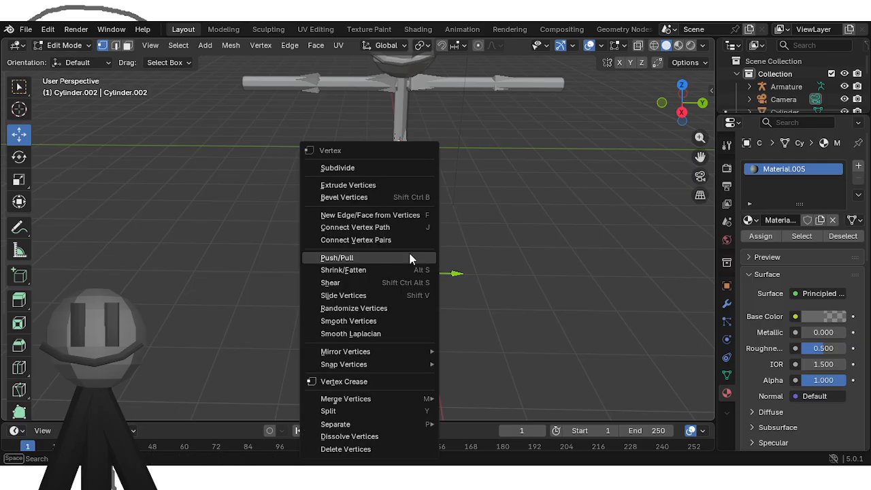
{"action": "left_click", "coordinate": [375, 168]}
{"action": "left_click", "coordinate": [482, 204]}
{"action": "scroll", "coordinate": [482, 204], "scroll_direction": "down", "scroll_amount": 3}
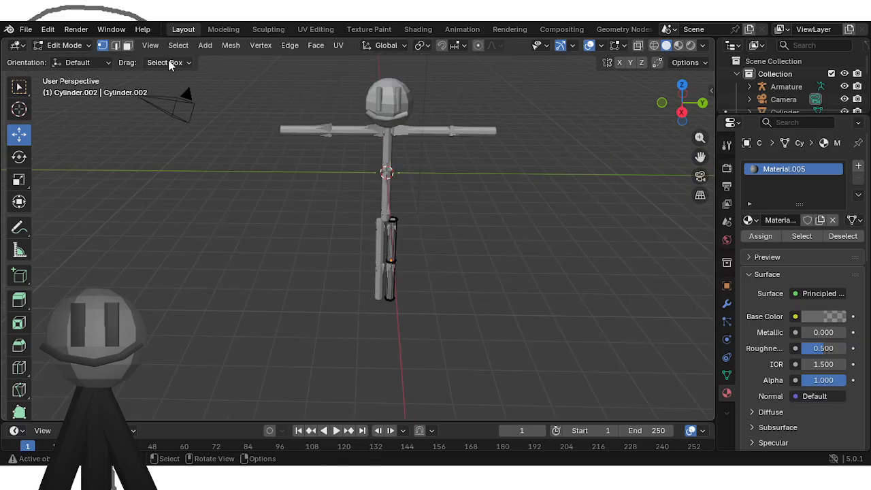
{"action": "left_click", "coordinate": [53, 45]}
{"action": "left_click", "coordinate": [63, 55]}
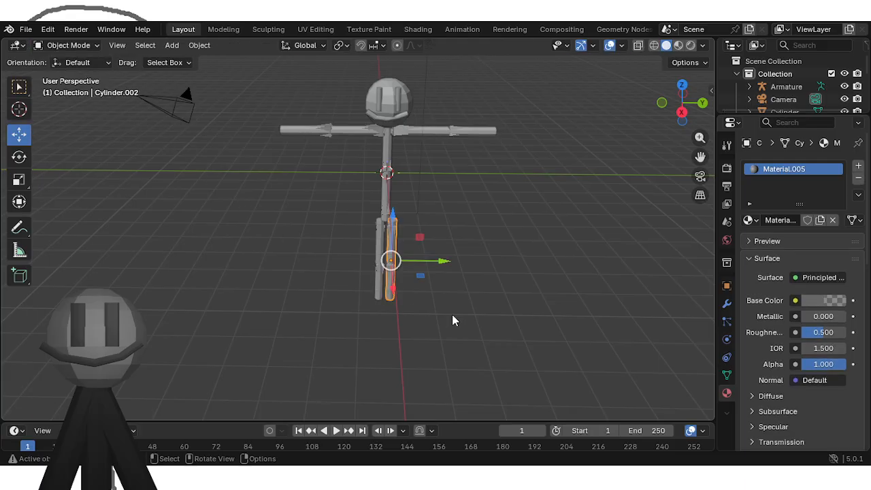
{"action": "left_click_drag", "start_coordinate": [488, 311], "coordinate": [269, 82]}
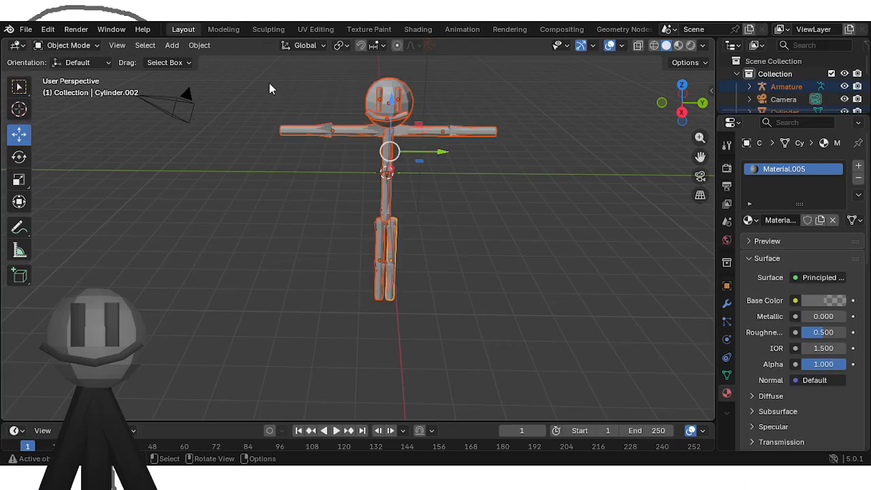
{"action": "left_click", "coordinate": [375, 159]}
{"action": "left_click", "coordinate": [497, 239]}
{"action": "left_click_drag", "start_coordinate": [515, 316], "coordinate": [296, 99]}
{"action": "middle_click_drag", "start_coordinate": [295, 100], "coordinate": [228, 147]}
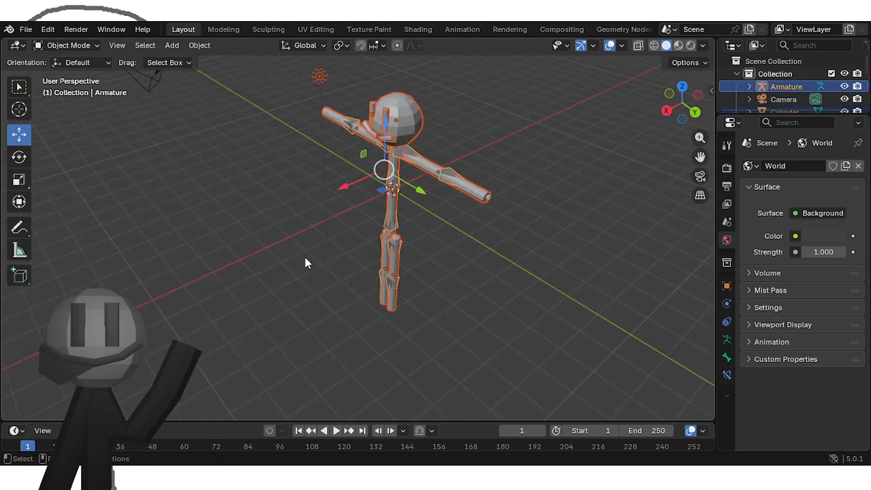
{"action": "left_click", "coordinate": [306, 258]}
{"action": "middle_click_drag", "start_coordinate": [402, 286], "coordinate": [338, 291]}
{"action": "left_click_drag", "start_coordinate": [482, 340], "coordinate": [332, 99]}
{"action": "left_click", "coordinate": [457, 193]}
Step: Make the armature the active object and select all the character's meshes together with it
{"action": "left_click", "coordinate": [789, 87]}
{"action": "left_click_drag", "start_coordinate": [786, 115], "coordinate": [768, 272]}
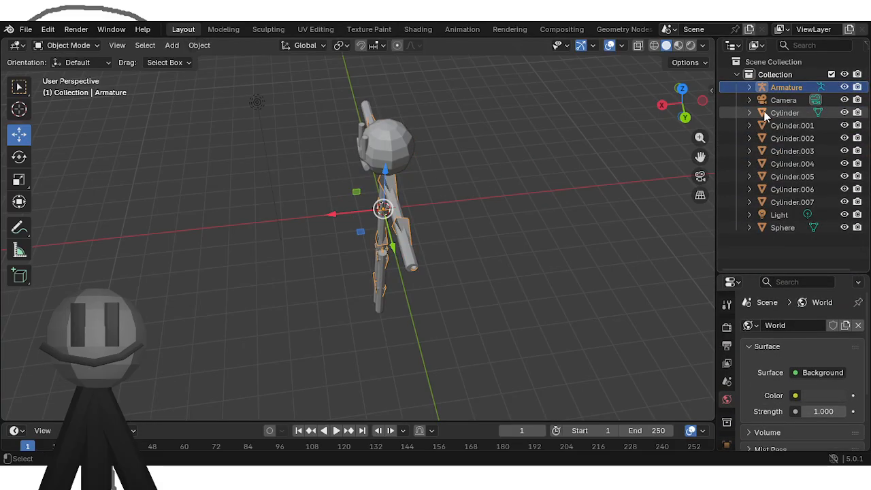
{"action": "left_click", "coordinate": [543, 236]}
{"action": "left_click_drag", "start_coordinate": [533, 381], "coordinate": [340, 109]}
Step: Parent the selected character meshes to the armature with automatic weights
{"action": "right_click", "coordinate": [803, 104]}
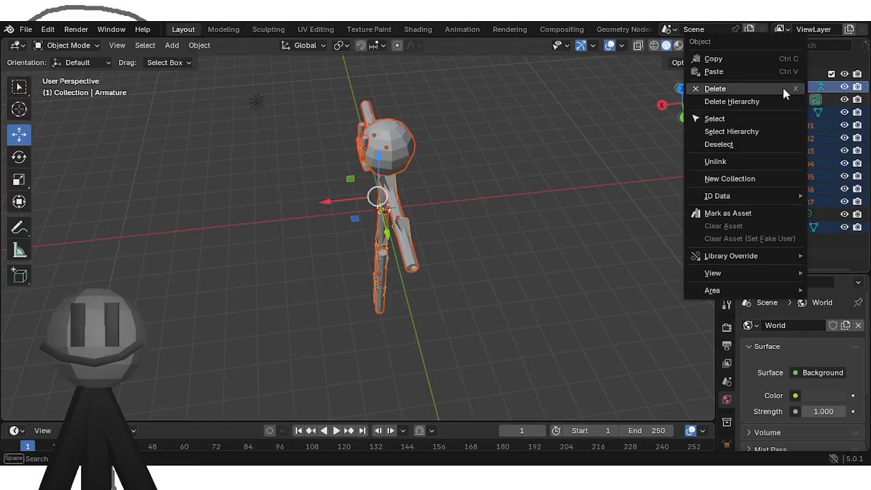
{"action": "right_click", "coordinate": [399, 148]}
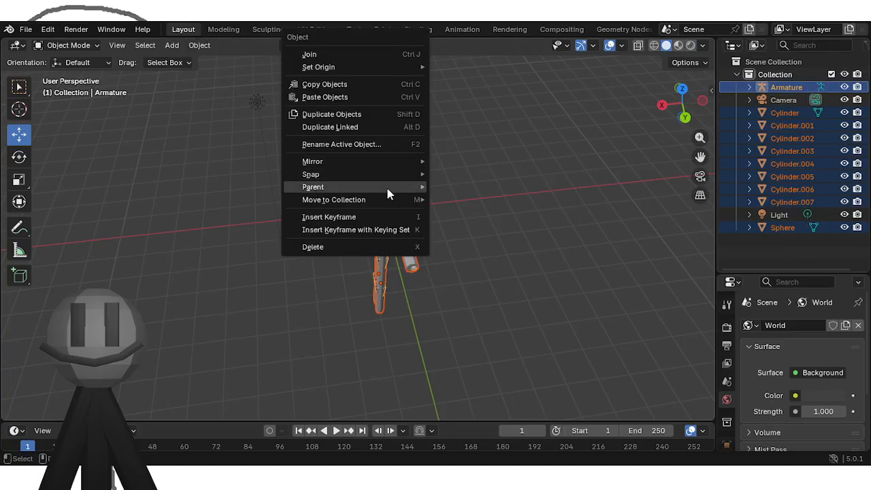
{"action": "mouse_move", "coordinate": [387, 188]}
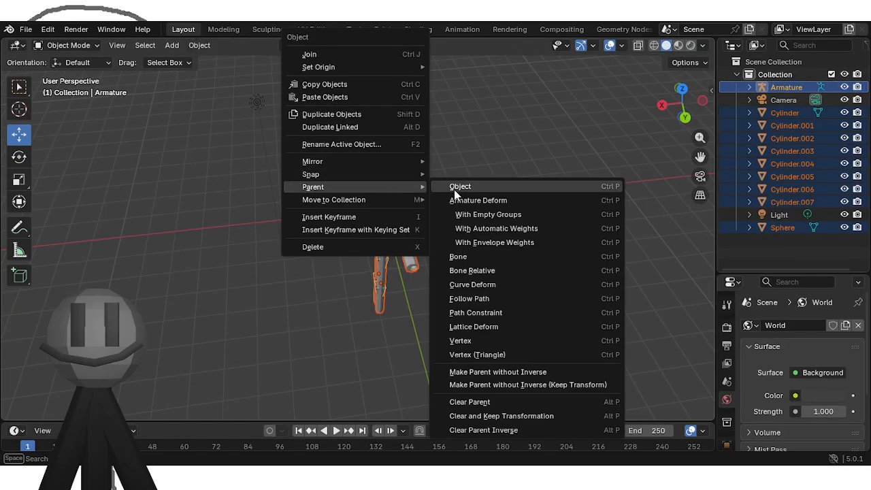
{"action": "left_click", "coordinate": [481, 230]}
{"action": "middle_click_drag", "start_coordinate": [478, 205], "coordinate": [578, 173]}
Step: Switch the armature to Pose Mode, then rotate the +Y upper arm bone downward and bend its forearm bone upward
{"action": "left_click", "coordinate": [75, 45]}
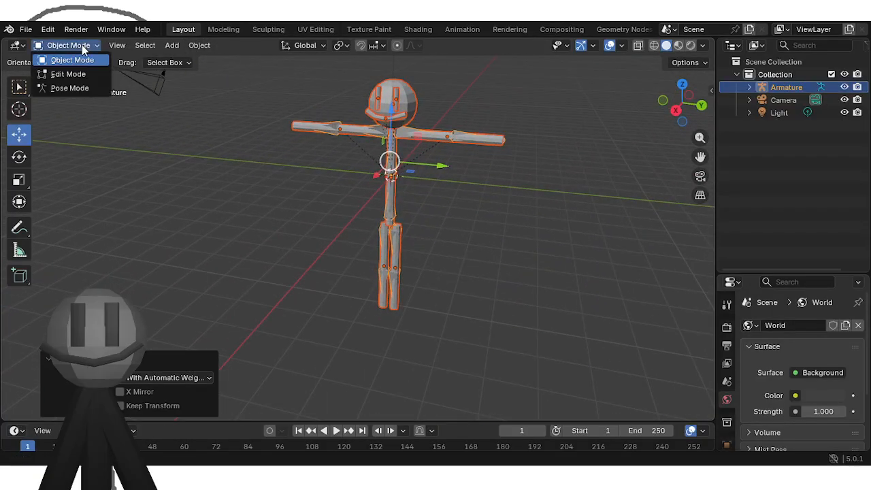
{"action": "left_click", "coordinate": [71, 86]}
{"action": "left_click", "coordinate": [398, 129]}
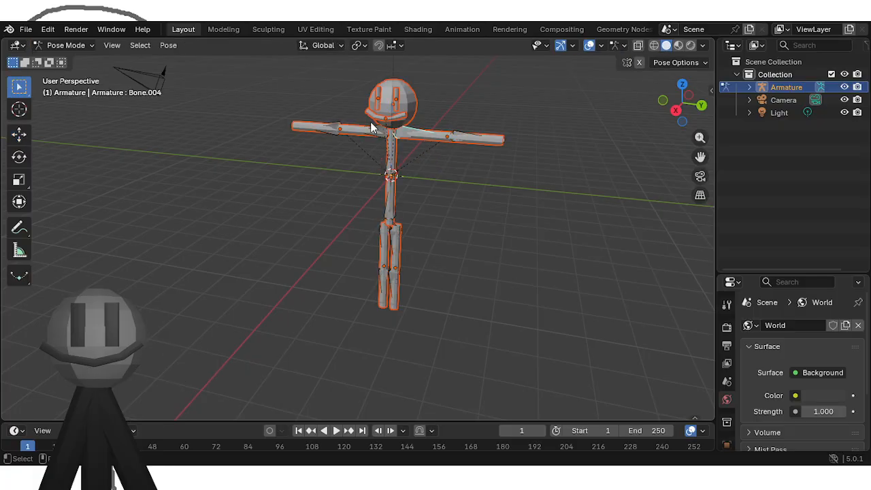
{"action": "left_click", "coordinate": [19, 157]}
{"action": "left_click_drag", "start_coordinate": [438, 120], "coordinate": [446, 198]}
{"action": "left_click", "coordinate": [446, 193]}
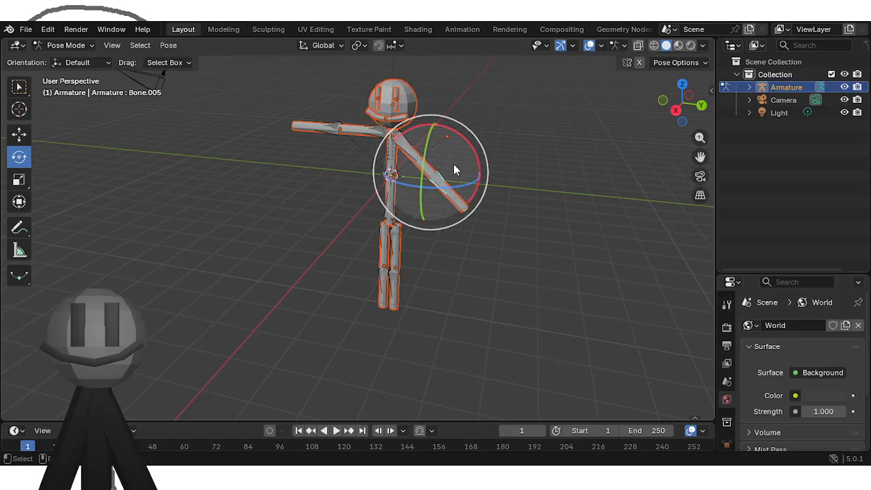
{"action": "left_click_drag", "start_coordinate": [470, 148], "coordinate": [344, 136]}
Step: Rotate the +Y thigh bone outward and bend its shin bone by about -22.3°
{"action": "left_click", "coordinate": [398, 240]}
{"action": "left_click_drag", "start_coordinate": [406, 247], "coordinate": [426, 245]}
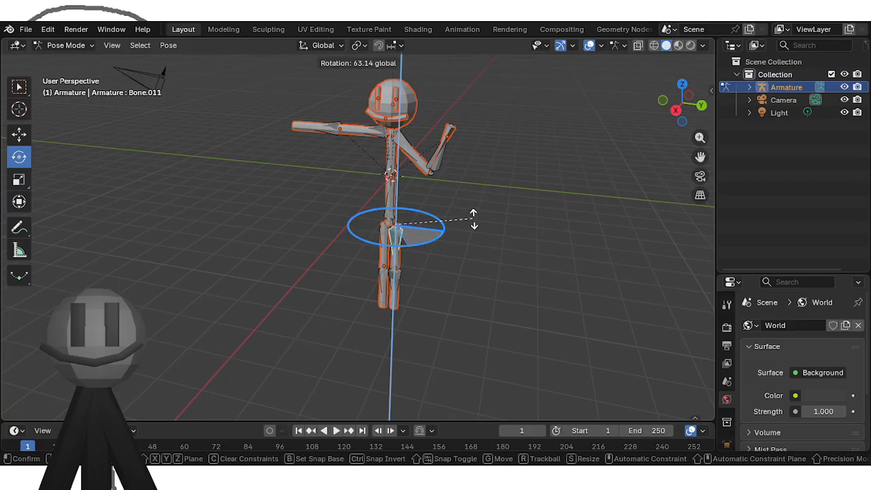
{"action": "left_click_drag", "start_coordinate": [474, 220], "coordinate": [432, 200]}
{"action": "left_click", "coordinate": [412, 259]}
{"action": "left_click_drag", "start_coordinate": [446, 250], "coordinate": [440, 275]}
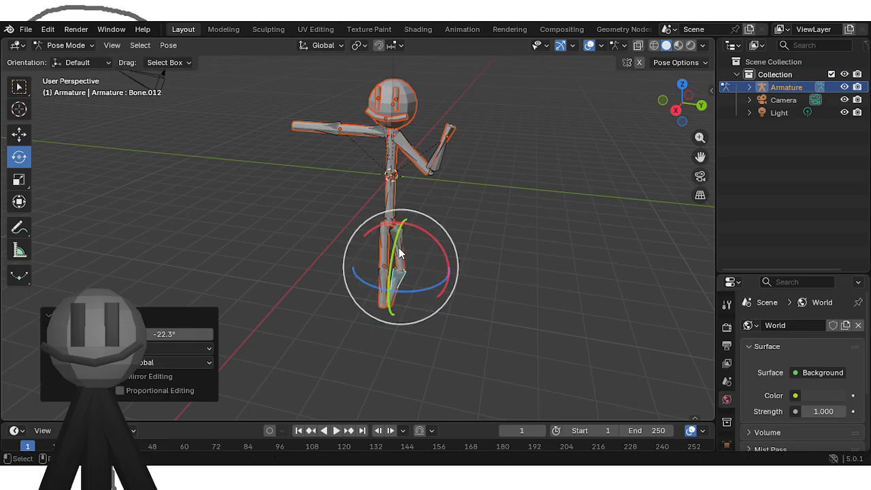
Step: Spread the character's legs by rotating the thigh bones outward
{"action": "left_click", "coordinate": [425, 225]}
{"action": "left_click_drag", "start_coordinate": [441, 216], "coordinate": [422, 216]}
{"action": "left_click", "coordinate": [382, 243]}
Step: Rotate the -Y upper arm bone downward and bend its forearm bone inward toward the hip
{"action": "left_click", "coordinate": [384, 117]}
{"action": "left_click_drag", "start_coordinate": [434, 107], "coordinate": [402, 98]}
{"action": "left_click", "coordinate": [339, 172]}
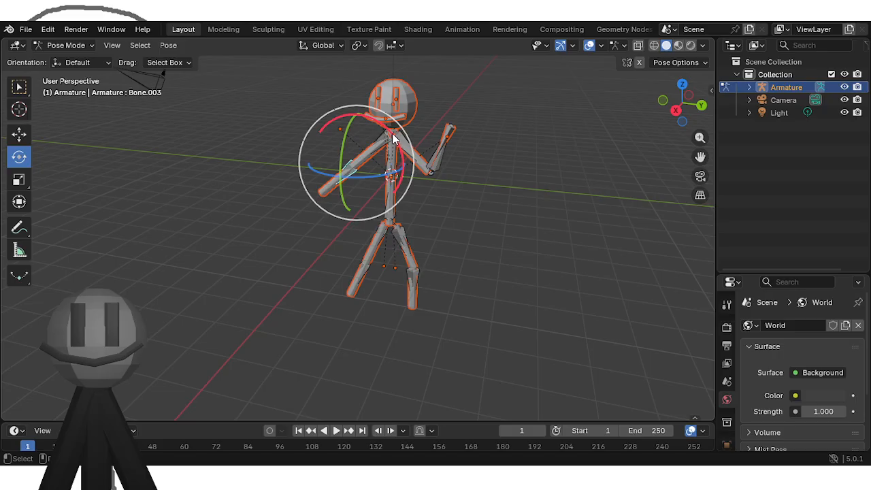
{"action": "left_click_drag", "start_coordinate": [392, 135], "coordinate": [335, 128]}
Step: Switch the viewport to rendered shading and return the armature to Object Mode
{"action": "left_click", "coordinate": [690, 46]}
{"action": "middle_click_drag", "start_coordinate": [569, 178], "coordinate": [584, 167]}
{"action": "left_click", "coordinate": [584, 167]}
{"action": "left_click", "coordinate": [63, 45]}
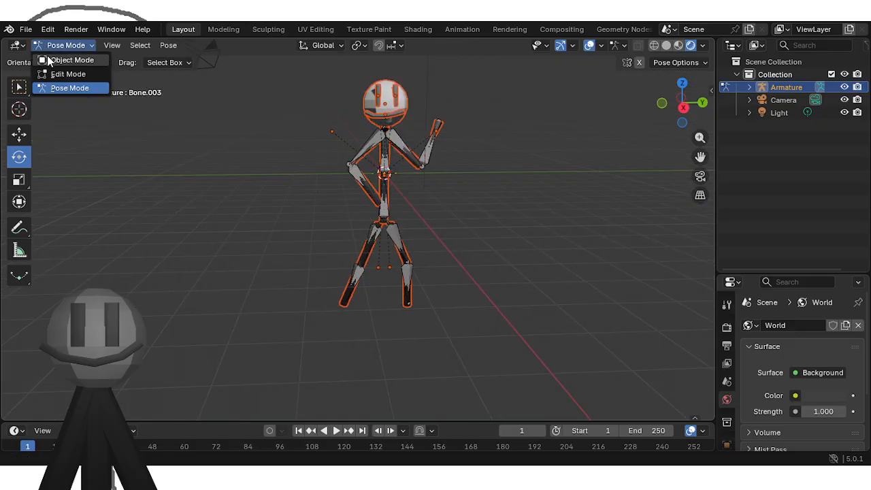
{"action": "left_click", "coordinate": [68, 60]}
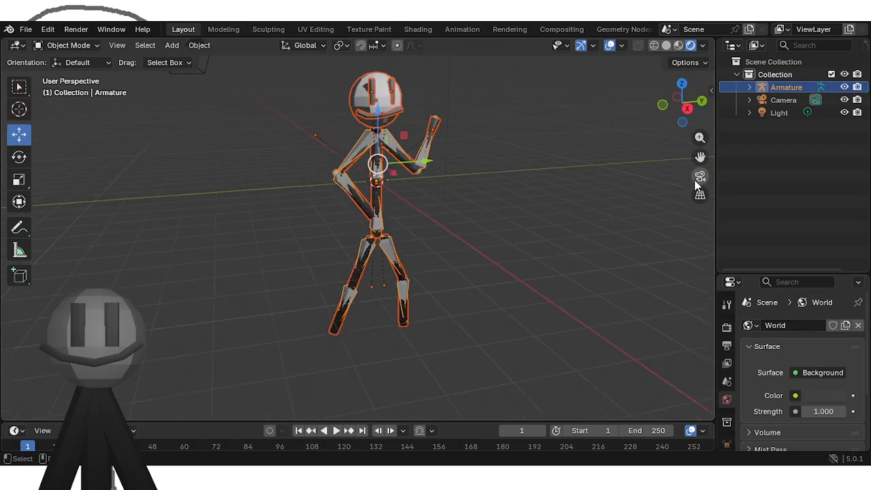
Step: Frame the whole character from the front in the camera view with the camera locked to the view, and deselect everything
{"action": "left_click", "coordinate": [699, 176]}
{"action": "left_click", "coordinate": [701, 200]}
{"action": "middle_click_drag", "start_coordinate": [410, 202], "coordinate": [344, 171]}
{"action": "scroll", "coordinate": [344, 172], "scroll_direction": "down", "scroll_amount": 6}
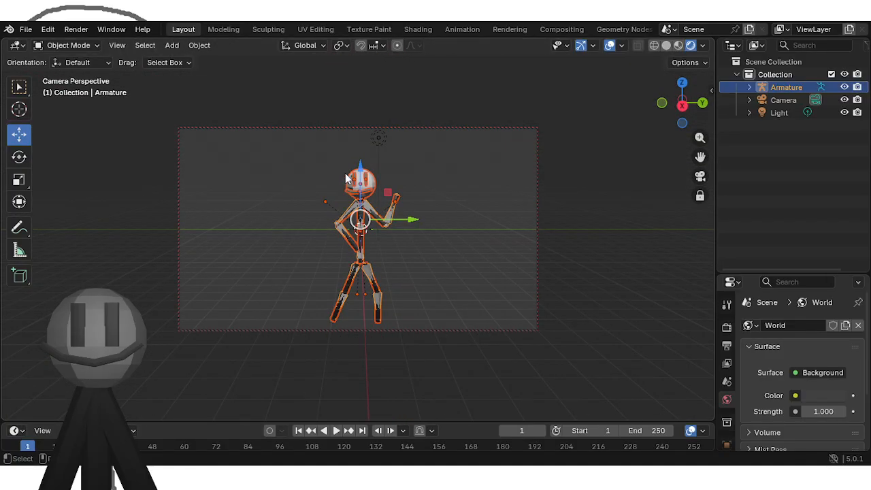
{"action": "scroll", "coordinate": [344, 173], "scroll_direction": "up", "scroll_amount": 4}
{"action": "left_click_drag", "start_coordinate": [700, 158], "coordinate": [699, 137]}
{"action": "scroll", "coordinate": [359, 254], "scroll_direction": "down", "scroll_amount": 1}
{"action": "left_click", "coordinate": [422, 244]}
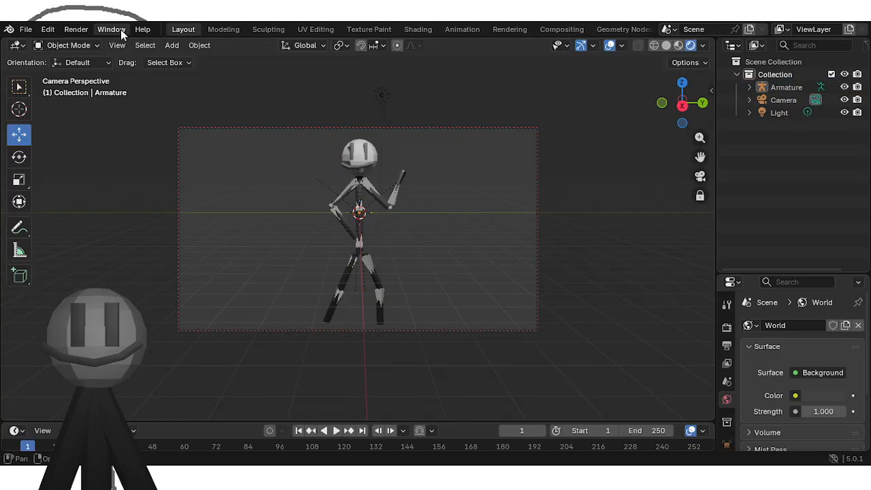
Step: Render the current frame as a still image and view the result in the Rendering workspace
{"action": "left_click", "coordinate": [76, 29]}
{"action": "left_click", "coordinate": [84, 42]}
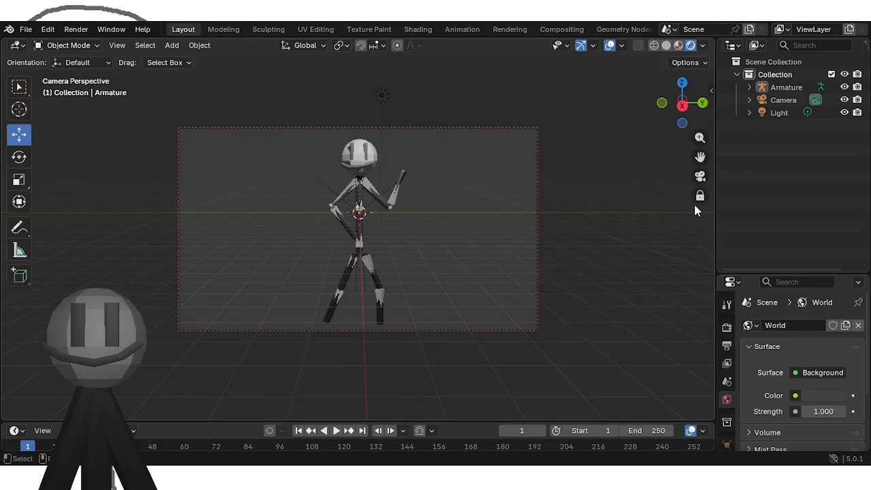
{"action": "middle_click_drag", "start_coordinate": [651, 202], "coordinate": [405, 266]}
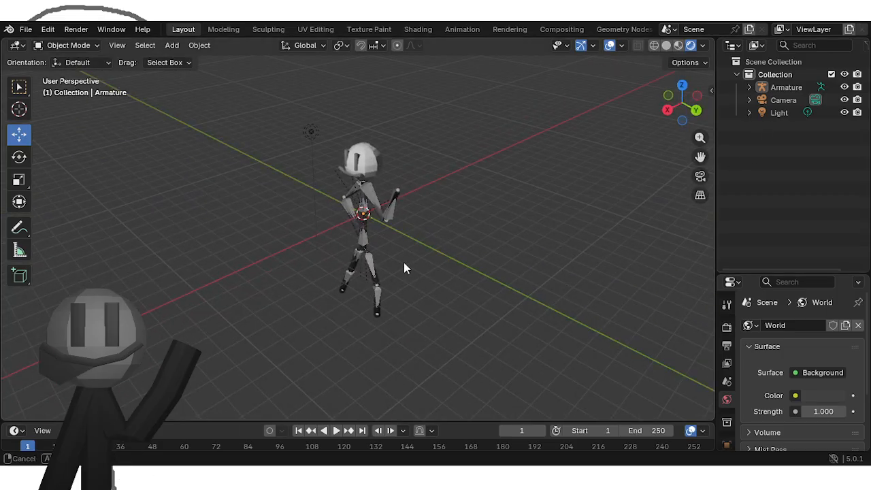
{"action": "left_click", "coordinate": [303, 27]}
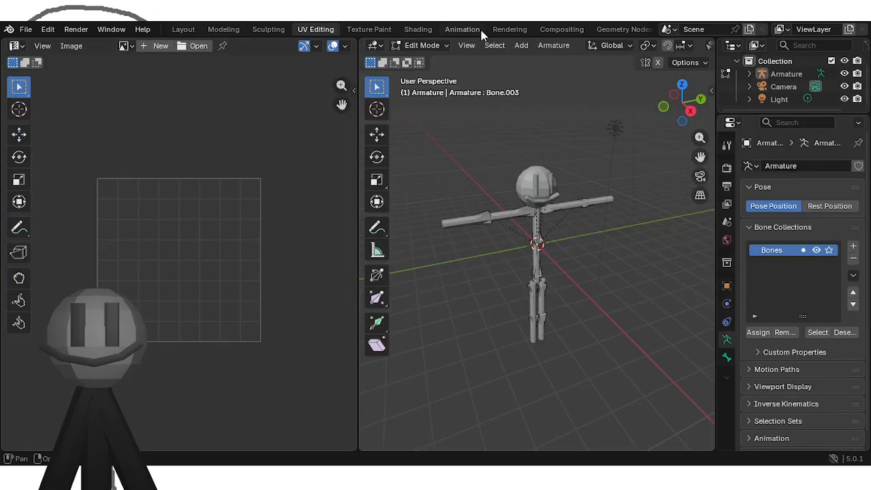
{"action": "left_click", "coordinate": [507, 30]}
{"action": "scroll", "coordinate": [152, 122], "scroll_direction": "down", "scroll_amount": 4}
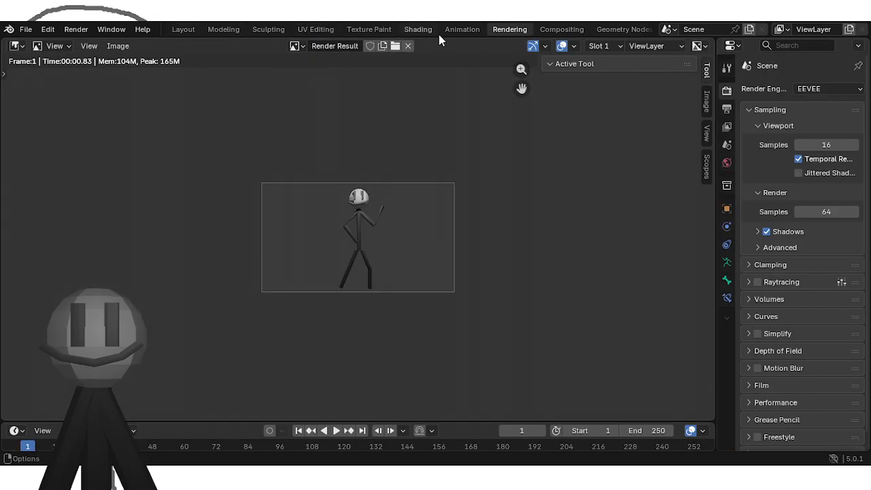
{"action": "left_click", "coordinate": [562, 29]}
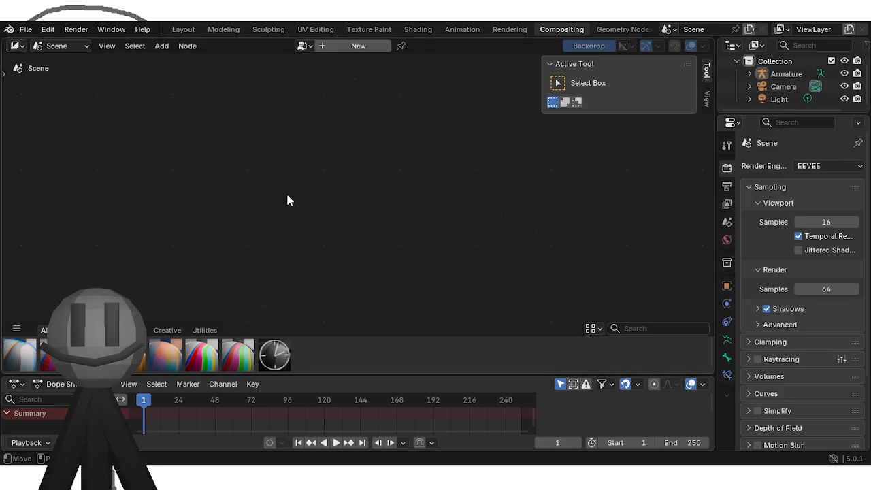
{"action": "right_click", "coordinate": [329, 118]}
{"action": "mouse_move", "coordinate": [329, 119]}
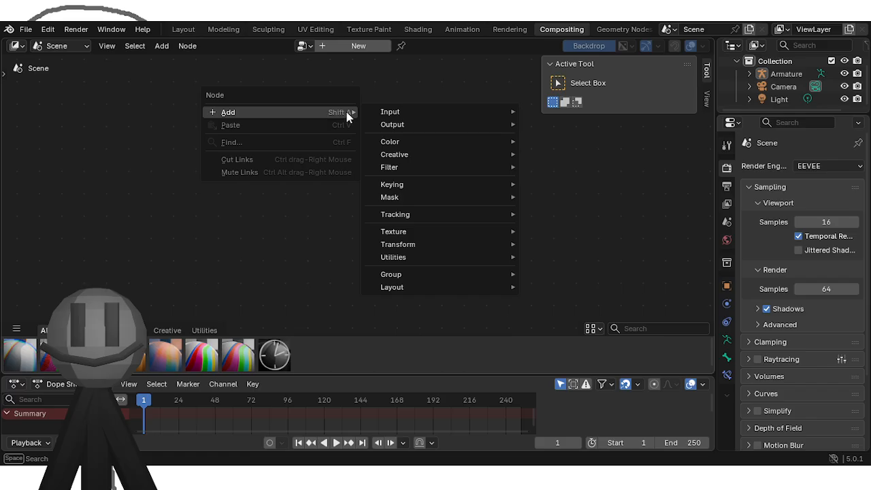
{"action": "mouse_move", "coordinate": [372, 112]}
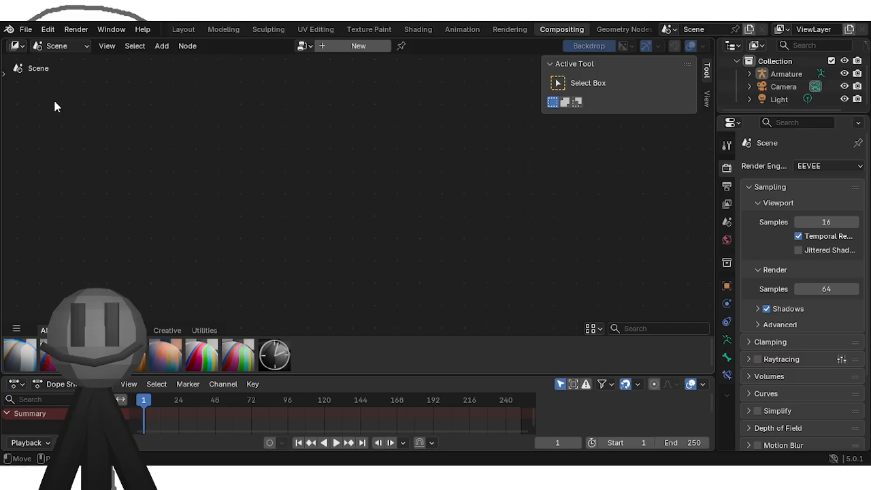
{"action": "left_click", "coordinate": [188, 45]}
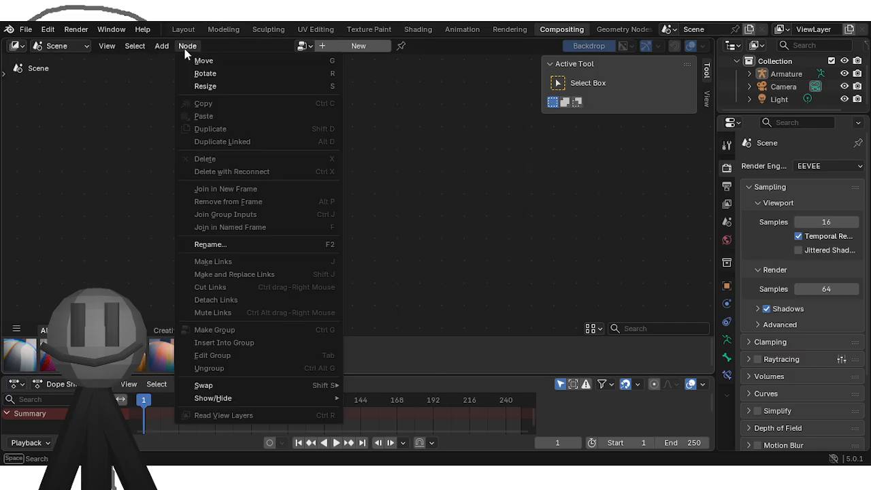
{"action": "left_click", "coordinate": [614, 30]}
{"action": "scroll", "coordinate": [575, 34], "scroll_direction": "down", "scroll_amount": 2}
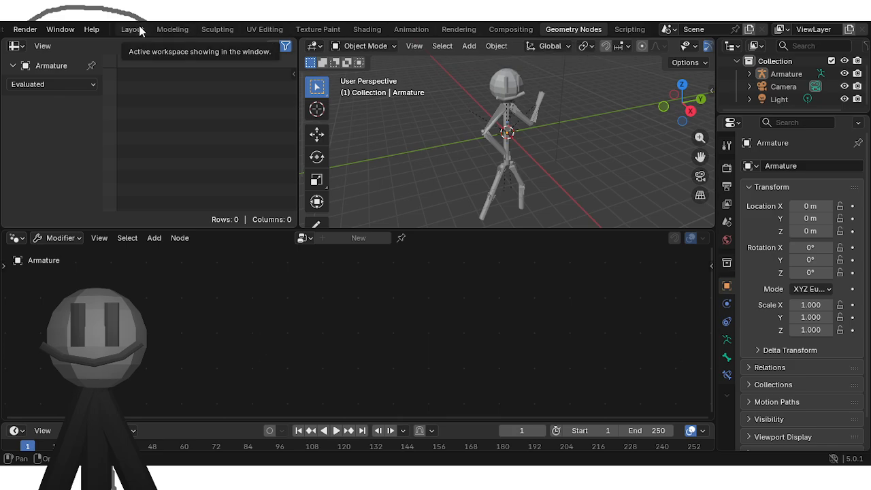
Step: Open the Compositing workspace and create a new compositor node tree for the scene
{"action": "left_click", "coordinate": [512, 29]}
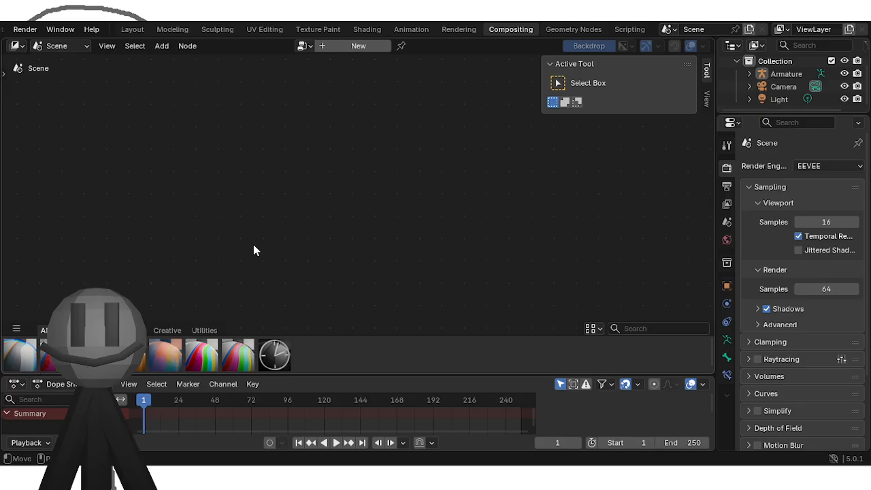
{"action": "left_click", "coordinate": [58, 46]}
{"action": "left_click", "coordinate": [57, 49]}
{"action": "left_click", "coordinate": [339, 45]}
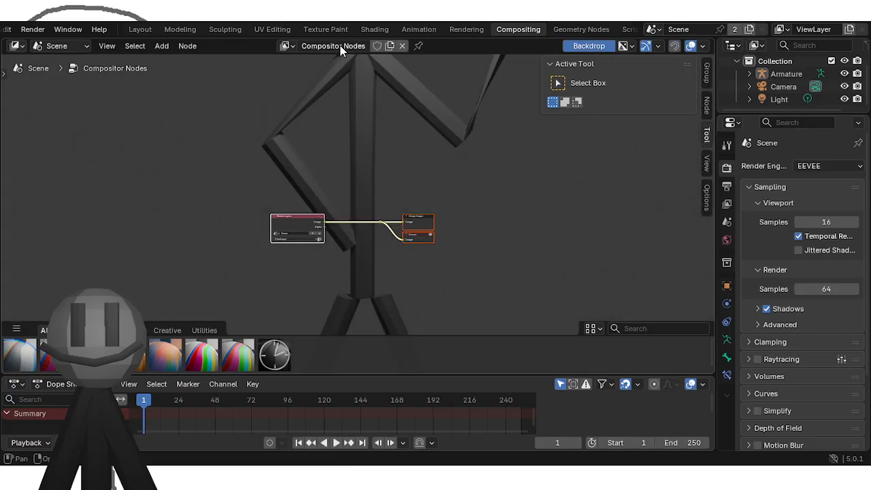
{"action": "scroll", "coordinate": [332, 186], "scroll_direction": "up", "scroll_amount": 5}
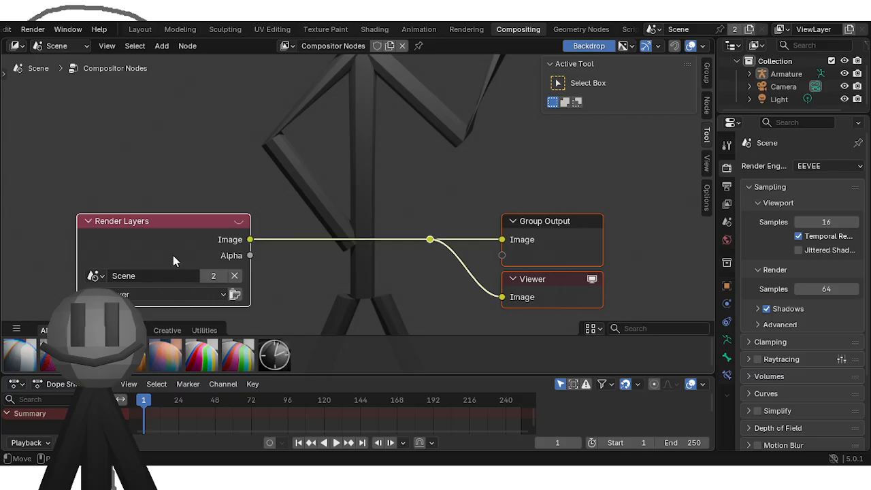
{"action": "scroll", "coordinate": [173, 256], "scroll_direction": "down", "scroll_amount": 2}
{"action": "right_click", "coordinate": [112, 127]}
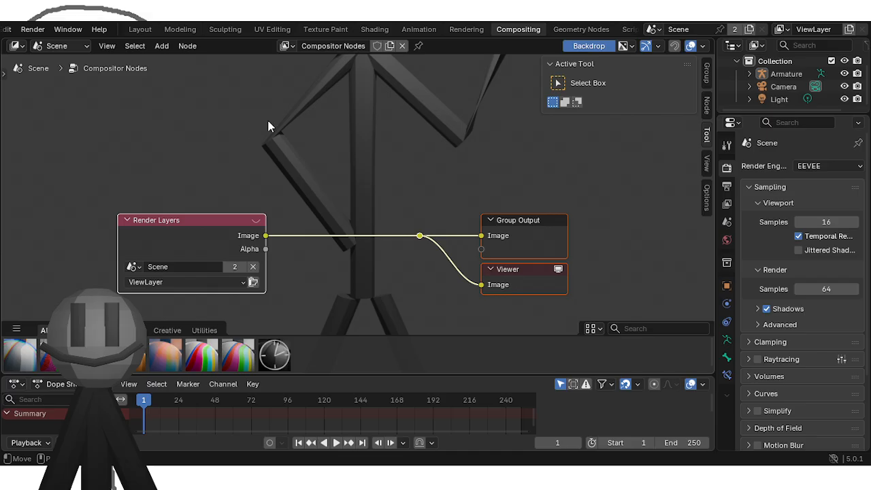
{"action": "left_click", "coordinate": [285, 45]}
{"action": "left_click", "coordinate": [162, 46]}
{"action": "mouse_move", "coordinate": [177, 61]}
{"action": "right_click", "coordinate": [333, 169]}
Step: Play the timeline briefly and move the playhead back to frame 0
{"action": "key", "text": "space"}
{"action": "key", "text": "space"}
{"action": "left_click_drag", "start_coordinate": [167, 400], "coordinate": [142, 400]}
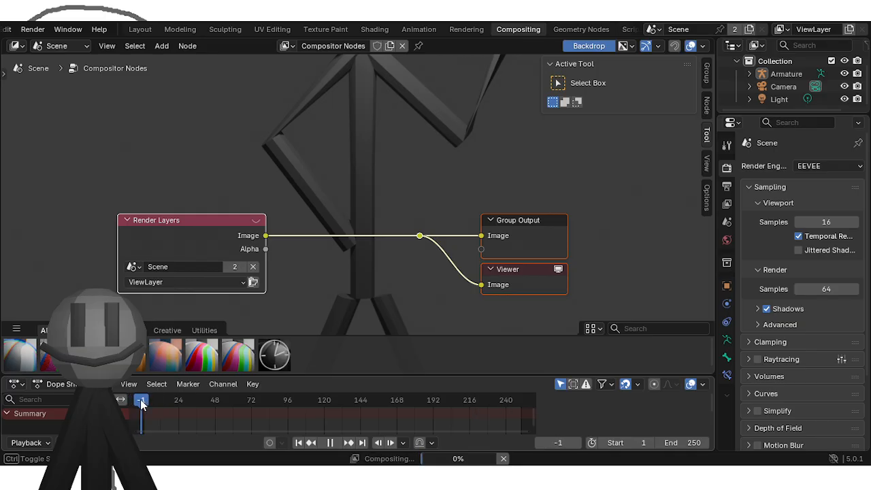
{"action": "right_click", "coordinate": [368, 185]}
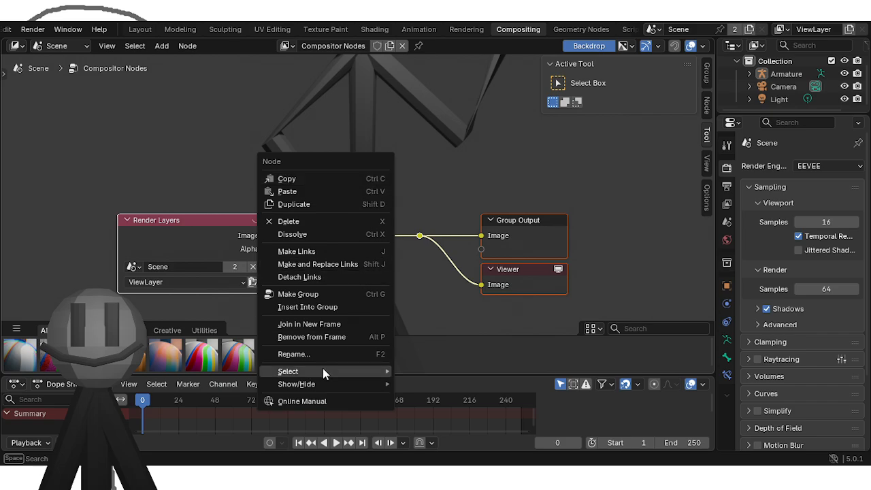
{"action": "mouse_move", "coordinate": [352, 369]}
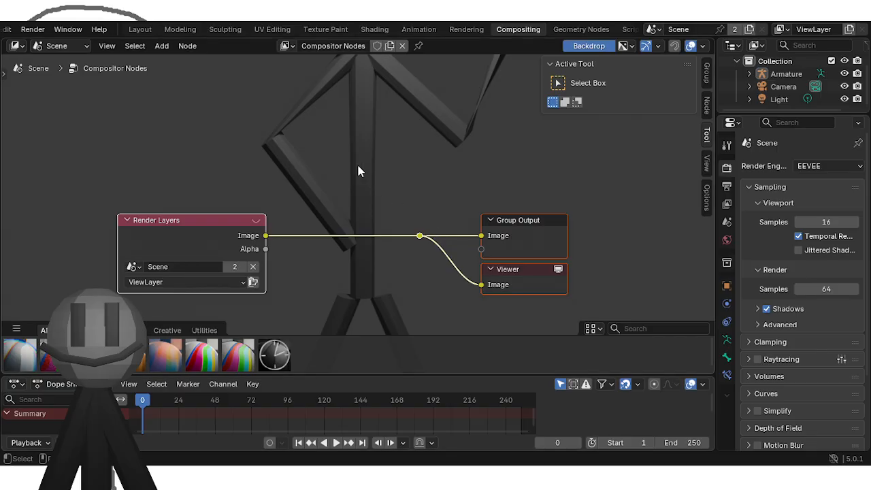
{"action": "left_click", "coordinate": [163, 49]}
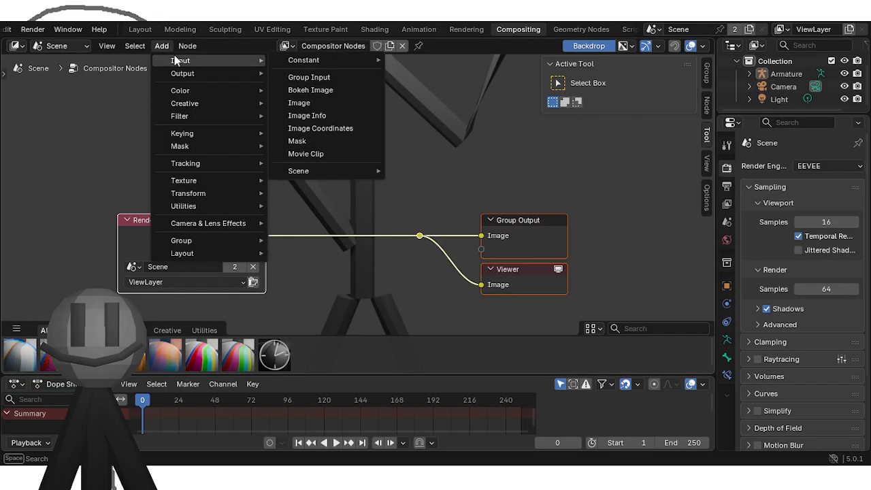
{"action": "mouse_move", "coordinate": [180, 91]}
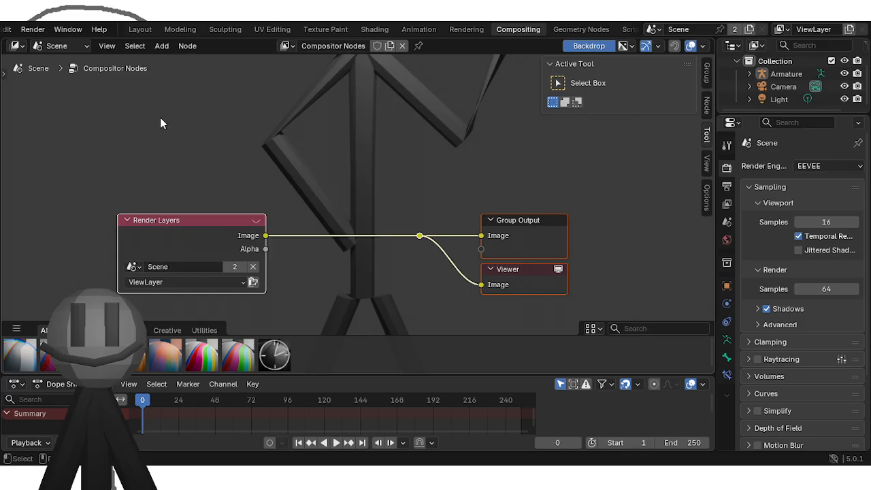
{"action": "right_click", "coordinate": [192, 132]}
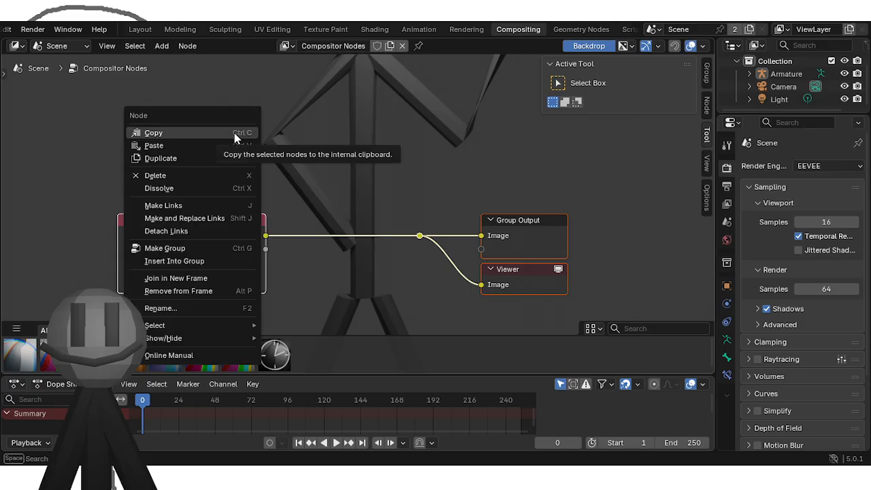
{"action": "key", "text": "Escape"}
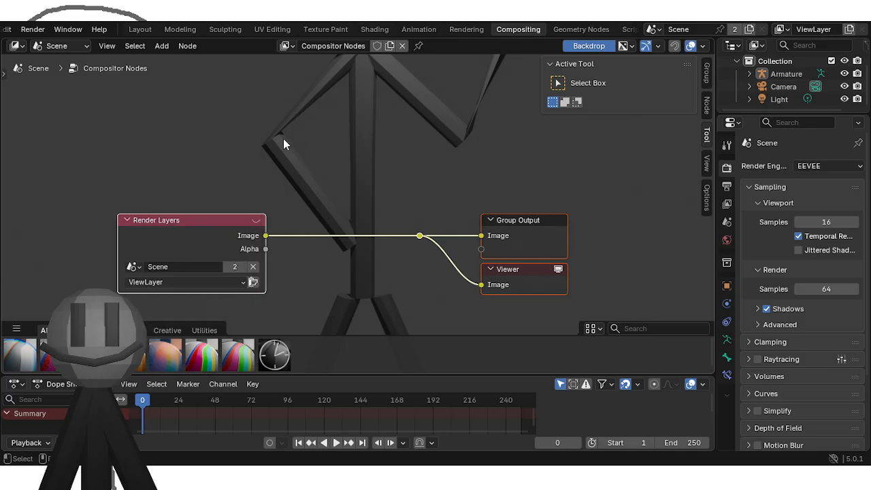
Step: Add a Transform Scale node and insert it on the link directly after the Render Layers node's Image output
{"action": "key", "text": "shift+a"}
{"action": "left_click", "coordinate": [355, 111]}
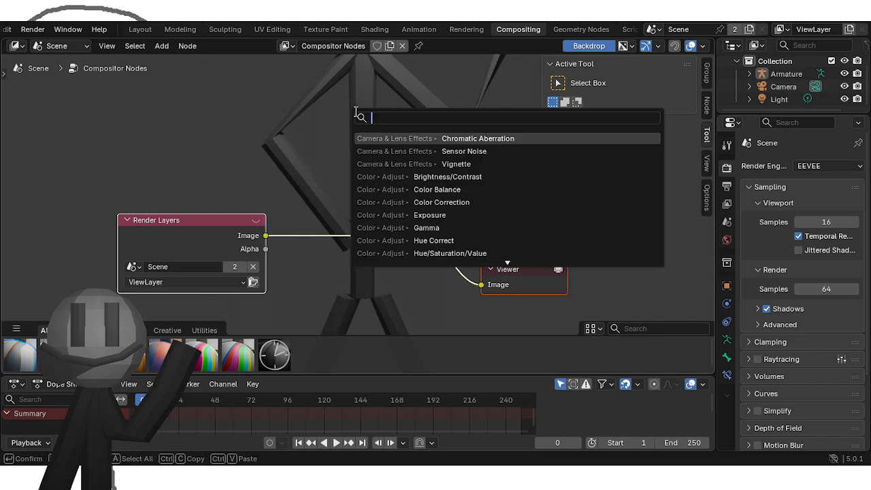
{"action": "type", "text": "cl"}
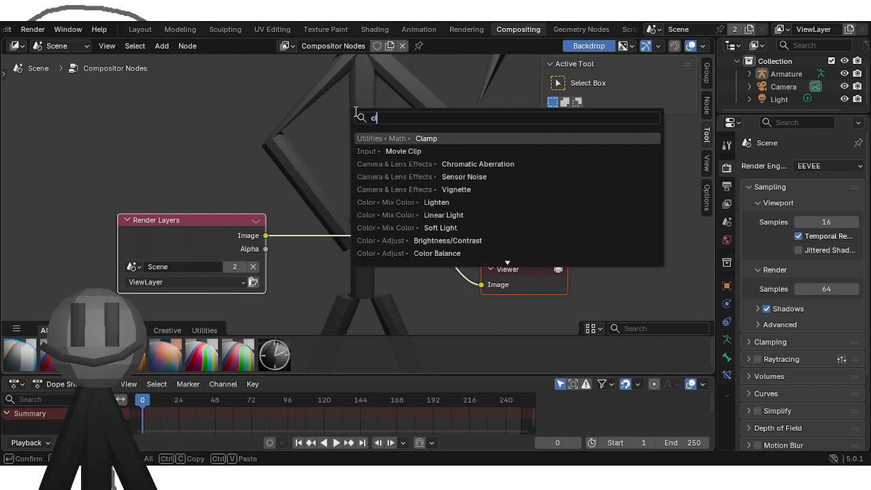
{"action": "key", "text": "BackSpace"}
{"action": "key", "text": "BackSpace"}
{"action": "type", "text": "sla"}
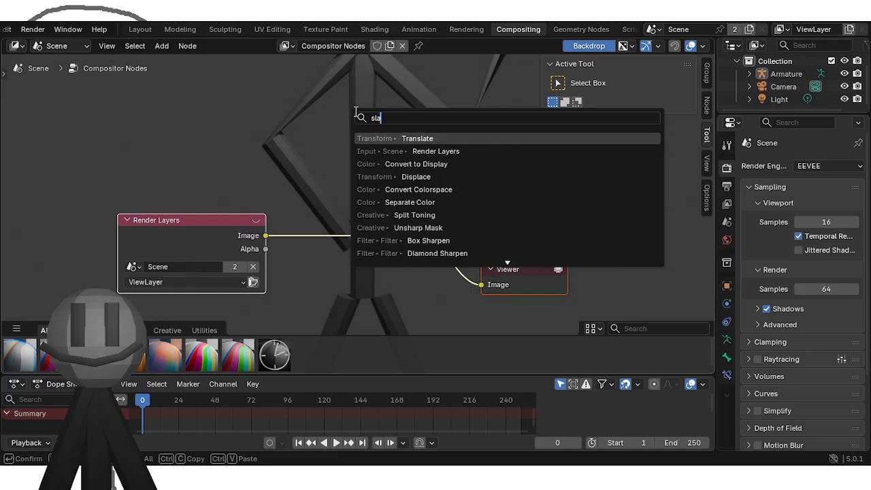
{"action": "key", "text": "BackSpace"}
{"action": "key", "text": "BackSpace"}
{"action": "type", "text": "c"}
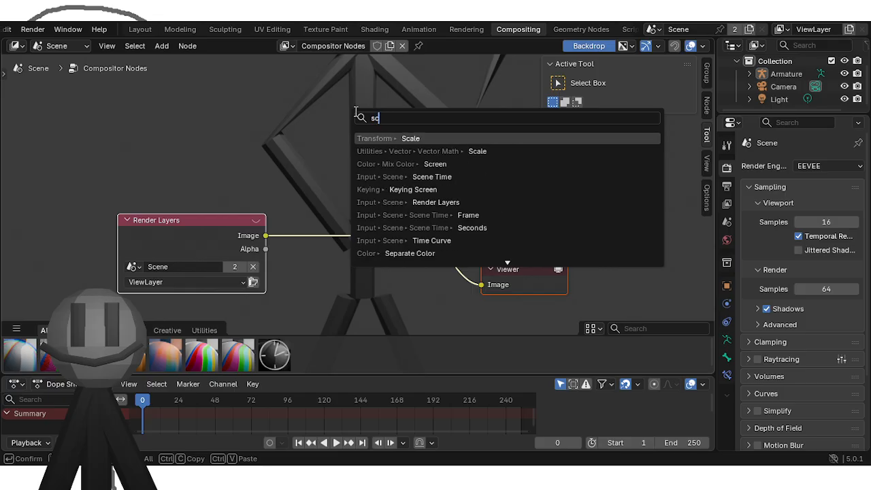
{"action": "left_click", "coordinate": [383, 138]}
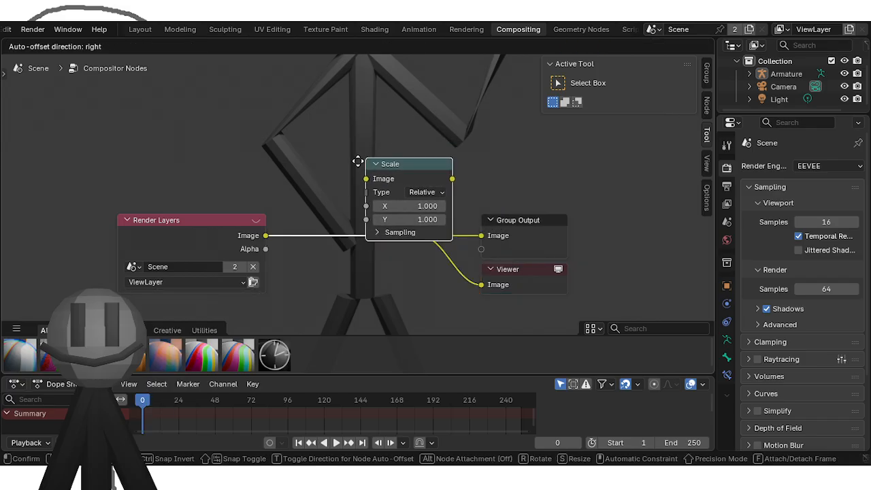
{"action": "left_click", "coordinate": [285, 206]}
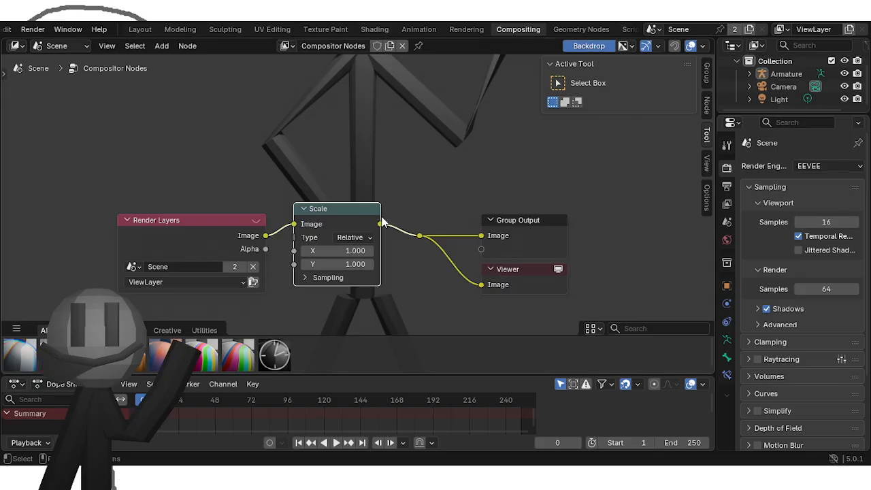
Step: Move the Group Output and Viewer nodes farther away from the Scale node to make room between them
{"action": "left_click", "coordinate": [512, 224]}
{"action": "left_click_drag", "start_coordinate": [512, 226], "coordinate": [637, 150]}
{"action": "left_click_drag", "start_coordinate": [507, 270], "coordinate": [645, 270]}
{"action": "left_click_drag", "start_coordinate": [422, 240], "coordinate": [527, 235]}
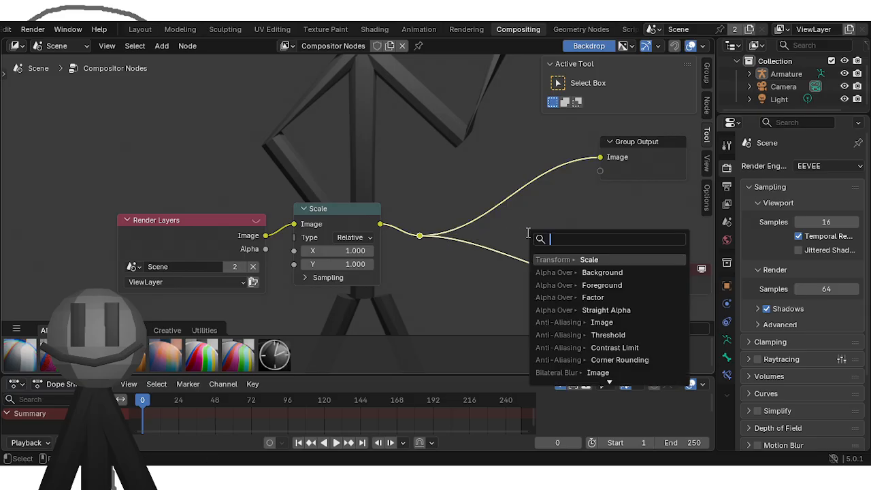
{"action": "right_click", "coordinate": [421, 237]}
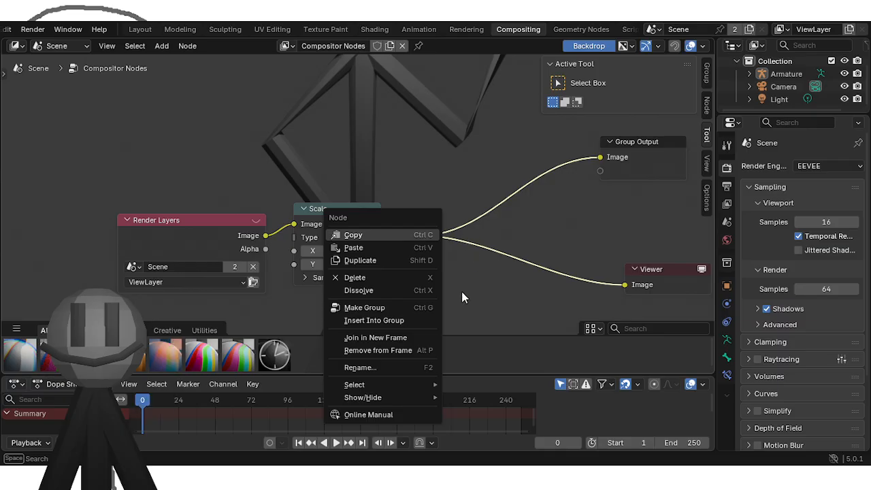
{"action": "left_click", "coordinate": [427, 188]}
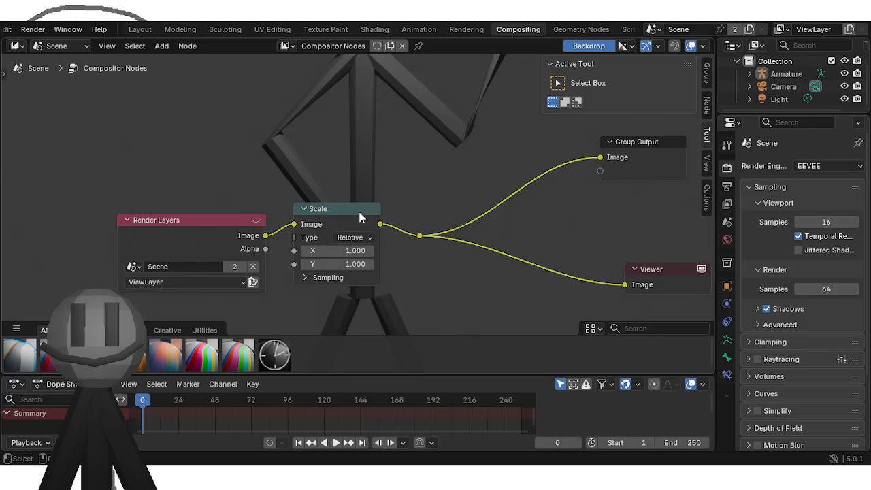
Step: Add a Creative Pixelate node and insert it on the link directly after the Scale node
{"action": "right_click", "coordinate": [303, 149]}
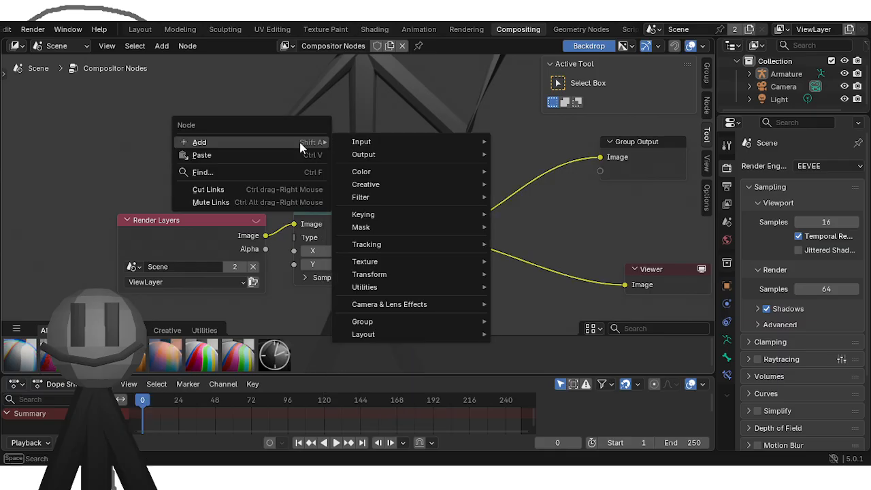
{"action": "key", "text": "shift+a"}
{"action": "left_click", "coordinate": [306, 89]}
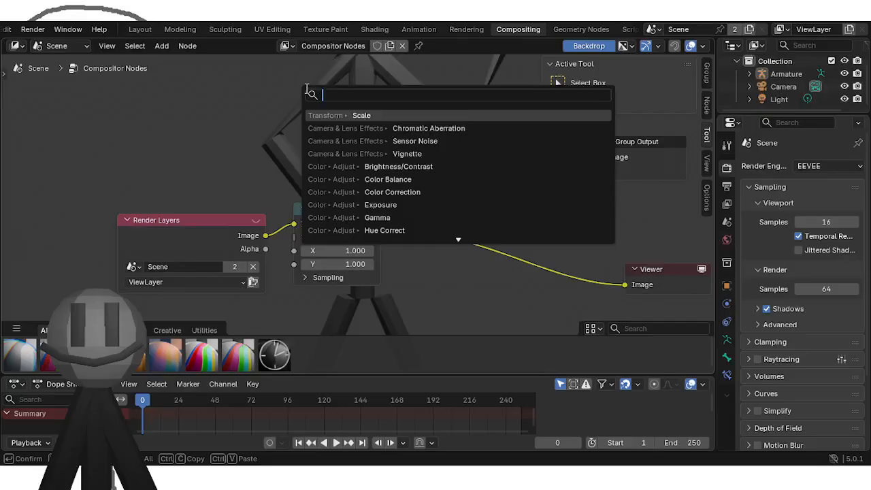
{"action": "type", "text": "pix"}
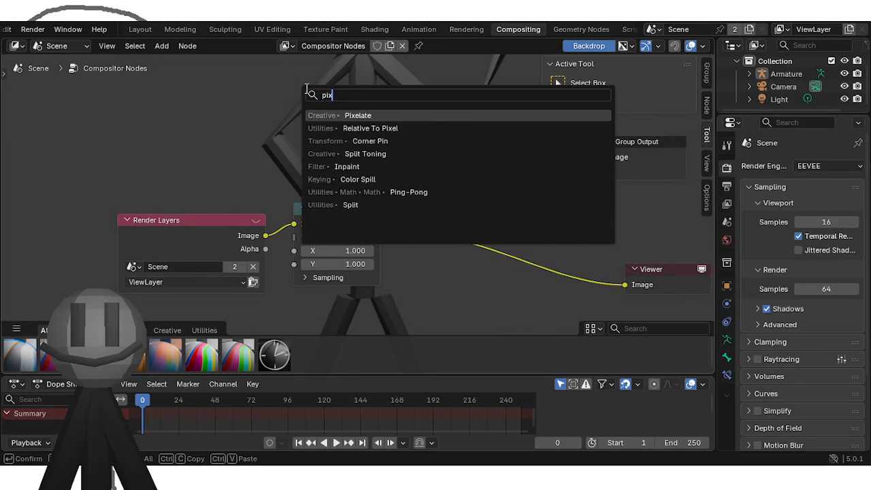
{"action": "left_click", "coordinate": [354, 116]}
{"action": "left_click", "coordinate": [392, 233]}
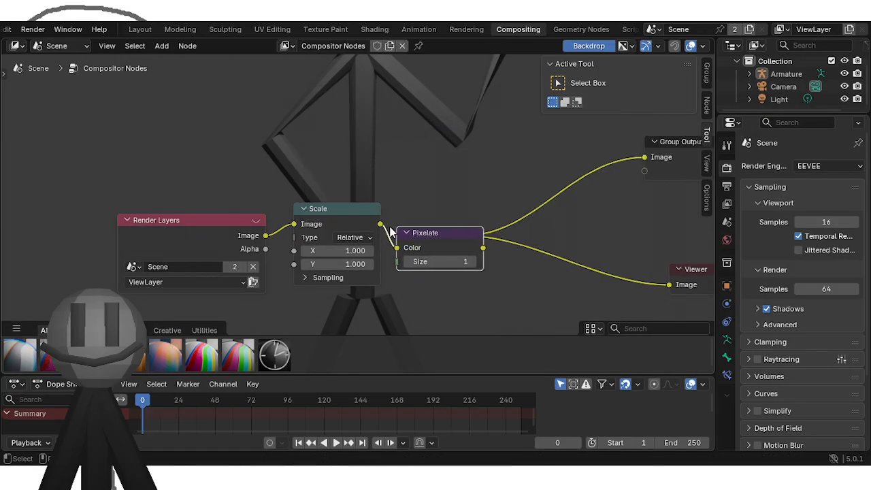
Step: Paste a copy of the Pixelate node directly after the original, and delete the copy
{"action": "middle_click_drag", "start_coordinate": [450, 189], "coordinate": [238, 161]}
{"action": "right_click", "coordinate": [133, 187]}
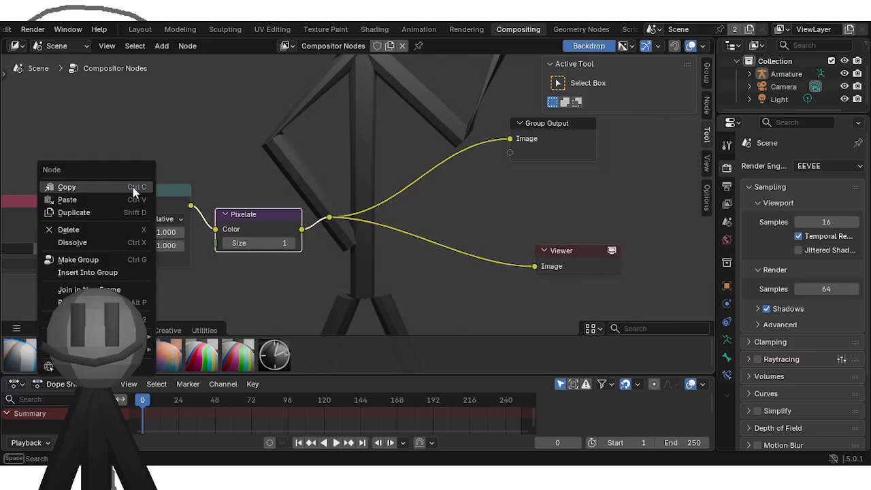
{"action": "left_click", "coordinate": [133, 187]}
{"action": "key", "text": "ctrl+v"}
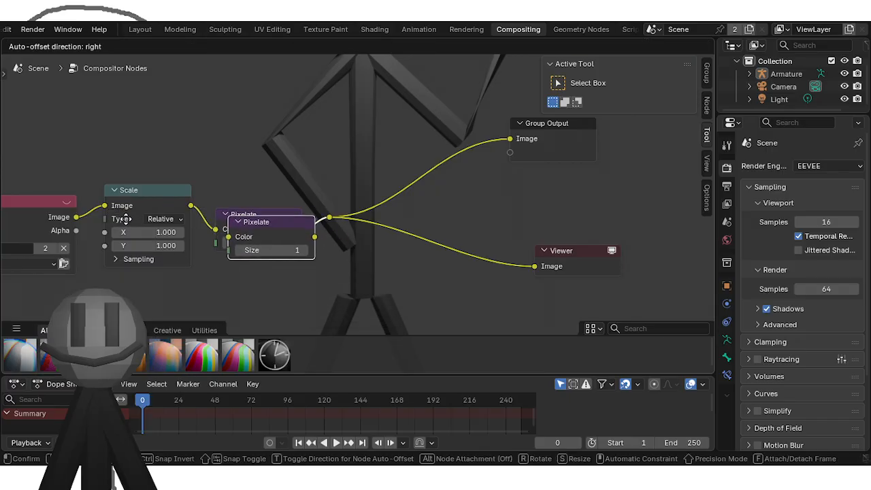
{"action": "left_click", "coordinate": [115, 213]}
{"action": "right_click", "coordinate": [398, 215]}
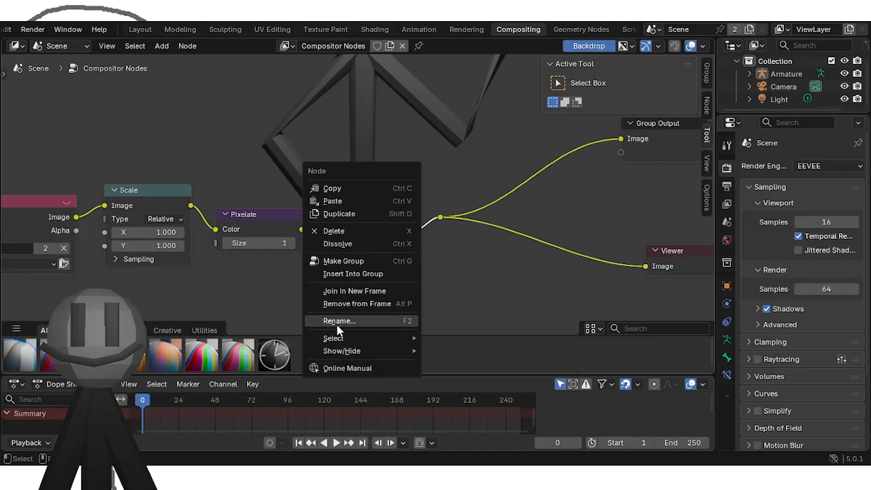
{"action": "left_click", "coordinate": [326, 232]}
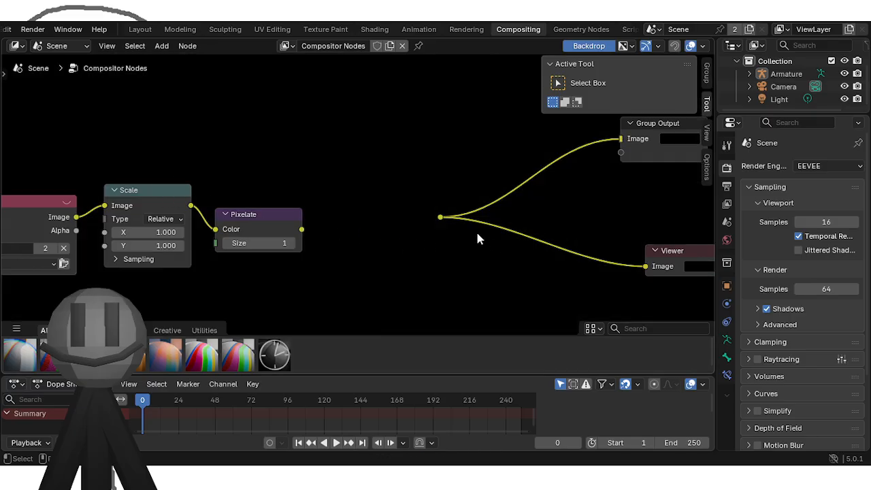
Step: Try a Transform node between the Pixelate node and the output reroute, linking Pixelate to its Image input, and delete it
{"action": "left_click_drag", "start_coordinate": [441, 219], "coordinate": [301, 232]}
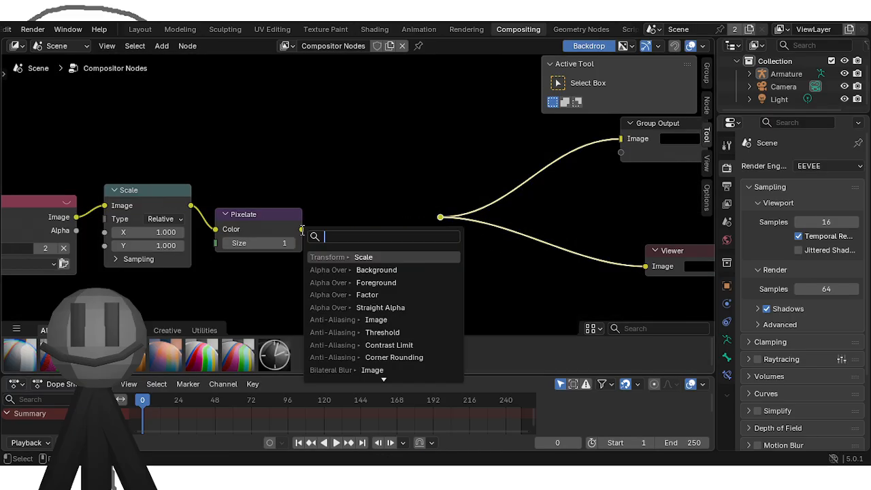
{"action": "left_click", "coordinate": [339, 256]}
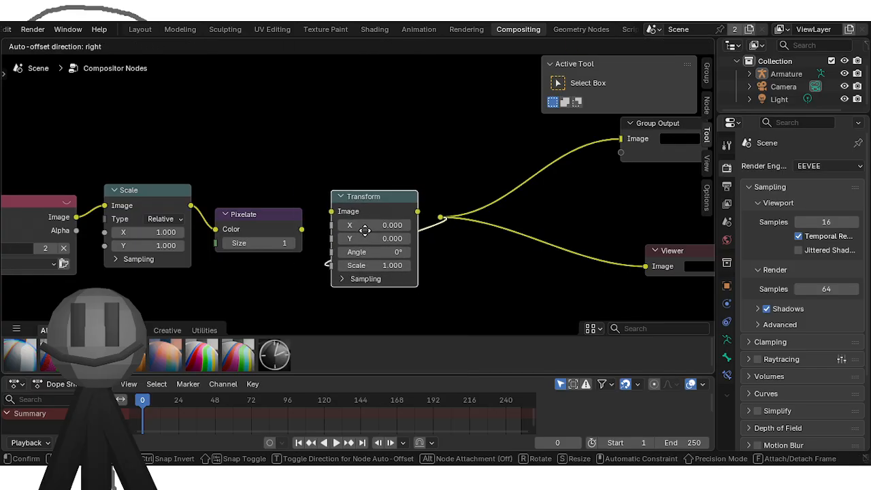
{"action": "left_click", "coordinate": [364, 229]}
{"action": "left_click_drag", "start_coordinate": [332, 211], "coordinate": [302, 231]}
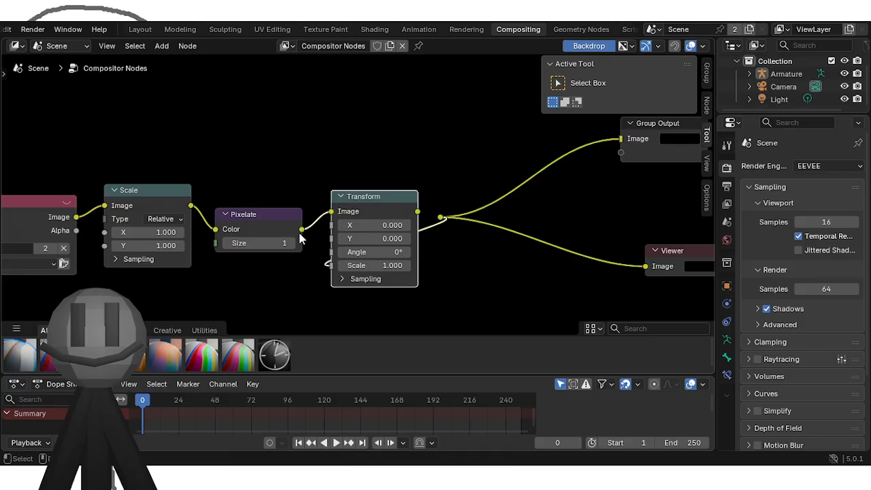
{"action": "left_click_drag", "start_coordinate": [395, 199], "coordinate": [432, 113]}
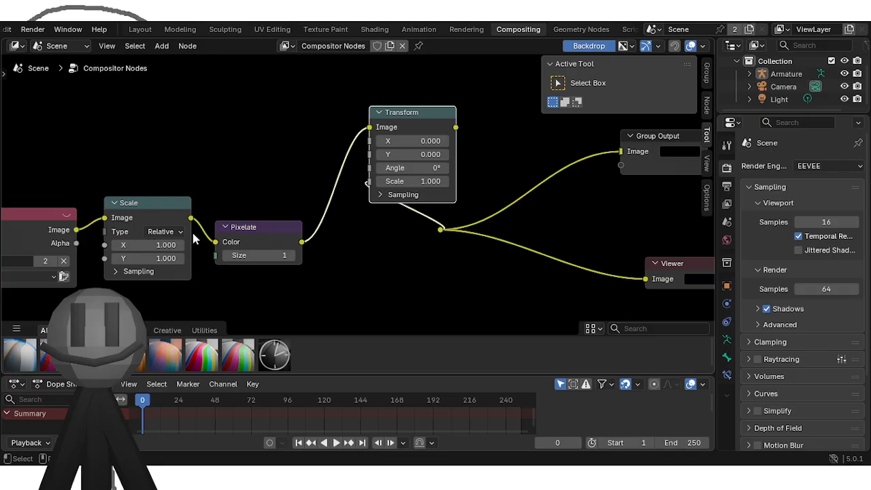
{"action": "right_click", "coordinate": [425, 114]}
{"action": "left_click", "coordinate": [361, 114]}
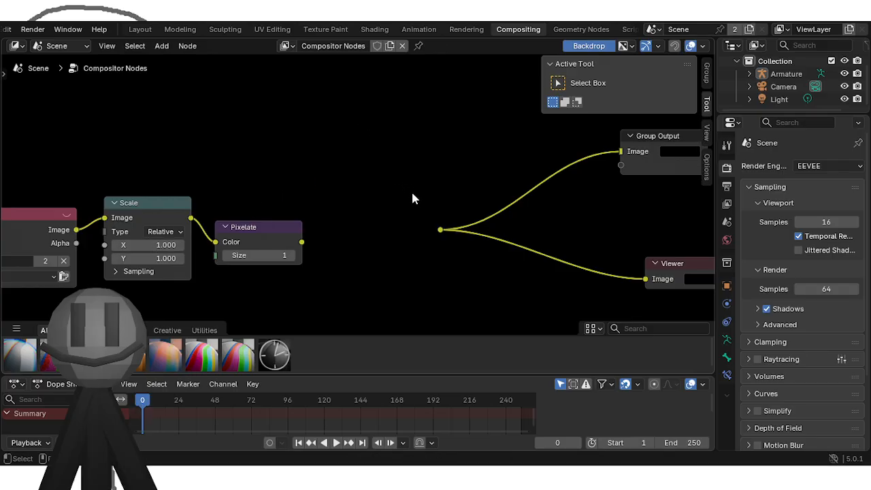
Step: Add a Scale node that feeds the output reroute and place it after the Pixelate node
{"action": "left_click_drag", "start_coordinate": [440, 232], "coordinate": [308, 246]}
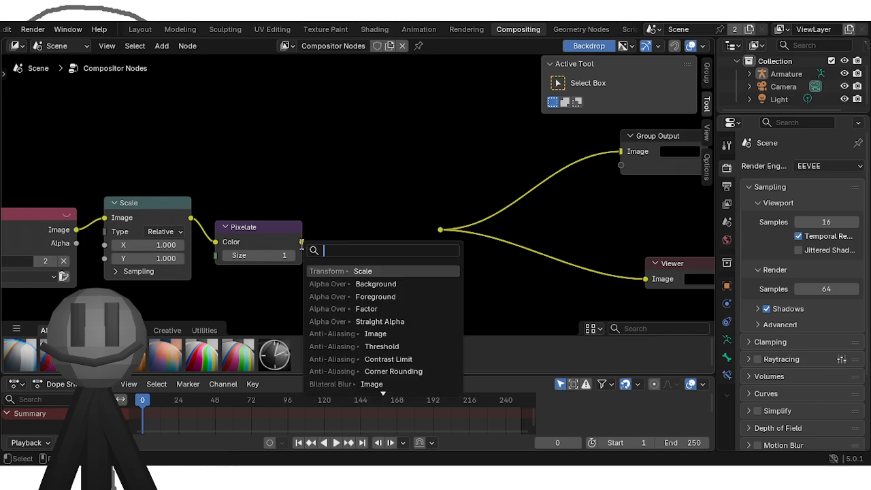
{"action": "type", "text": "sca"}
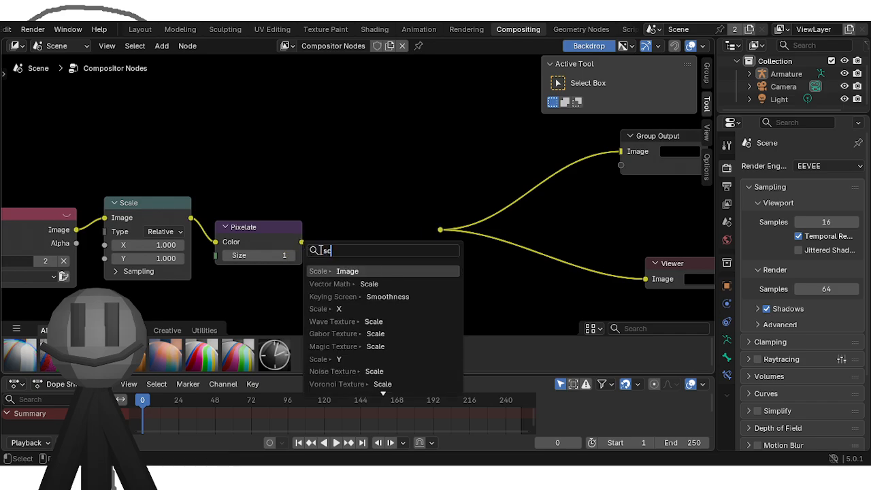
{"action": "left_click", "coordinate": [345, 267]}
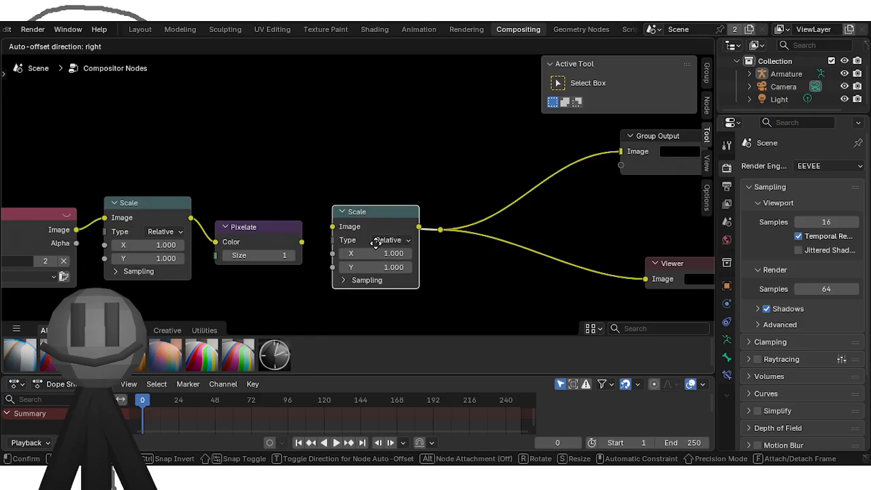
{"action": "left_click", "coordinate": [376, 244]}
Step: Try to relink the new Scale node's output to the reroute, and delete both the Scale node and the reroute
{"action": "left_click_drag", "start_coordinate": [333, 227], "coordinate": [414, 233]}
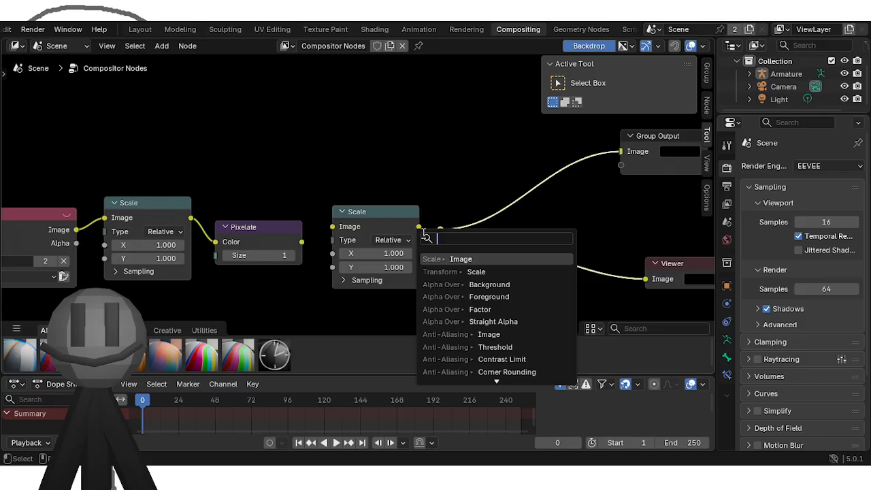
{"action": "key", "text": "Escape"}
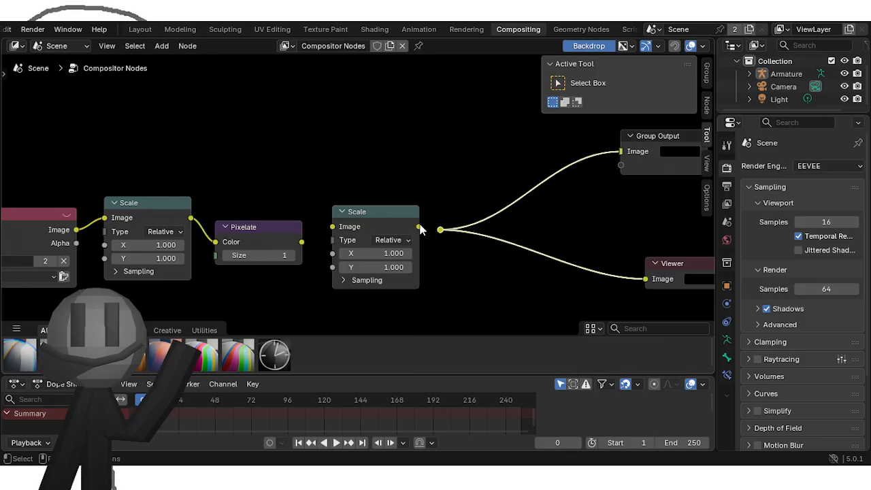
{"action": "left_click", "coordinate": [411, 230]}
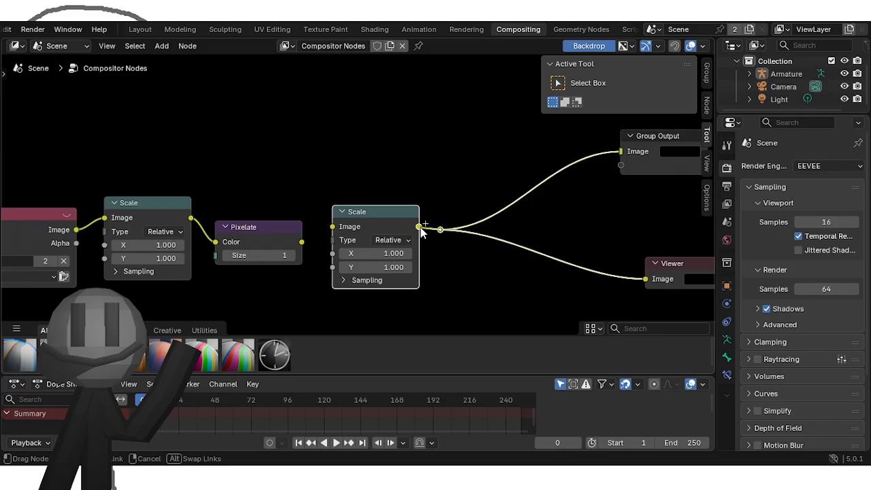
{"action": "left_click_drag", "start_coordinate": [419, 227], "coordinate": [417, 231]}
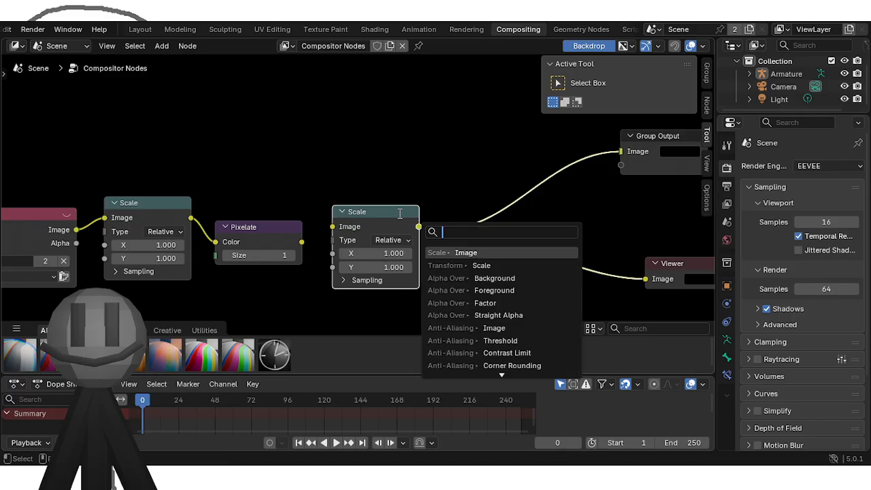
{"action": "key", "text": "Escape"}
{"action": "right_click", "coordinate": [367, 264]}
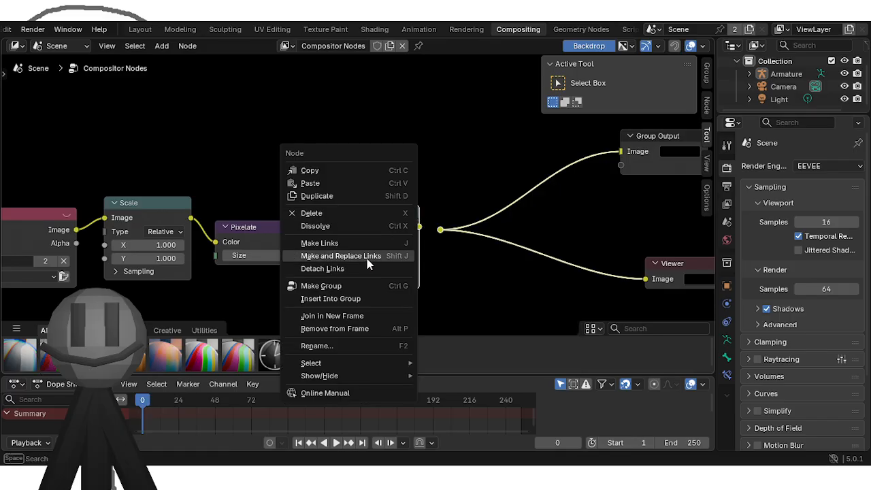
{"action": "left_click", "coordinate": [346, 214]}
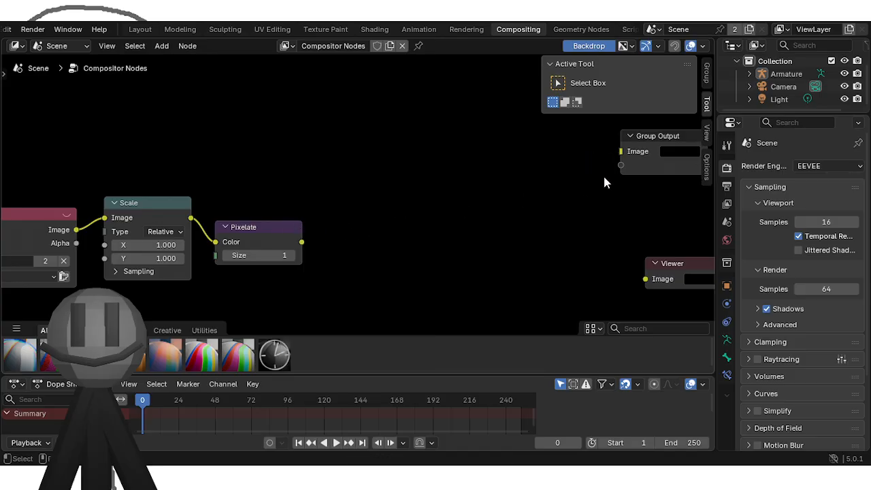
Step: Link Pixelate's output to a new Group Output socket and the Viewer, and place a Scale node fed by Pixelate above the links
{"action": "left_click_drag", "start_coordinate": [620, 164], "coordinate": [301, 241]}
{"action": "left_click_drag", "start_coordinate": [648, 279], "coordinate": [301, 242]}
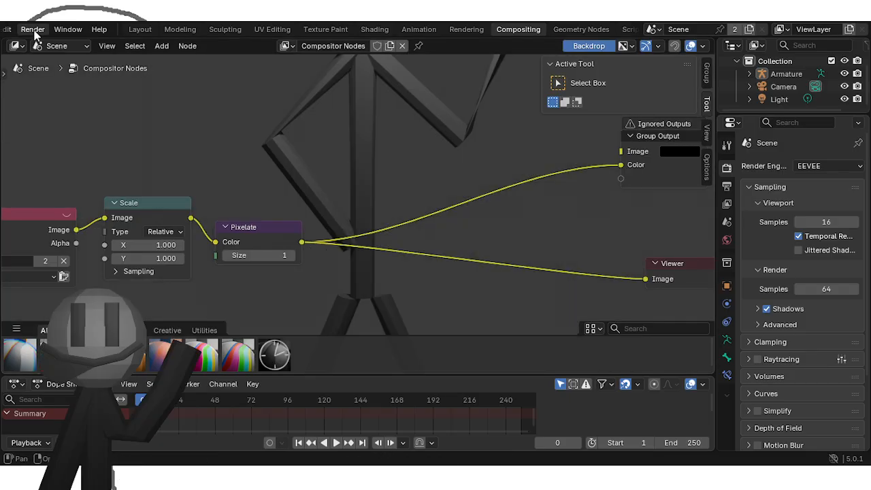
{"action": "mouse_move", "coordinate": [305, 242]}
{"action": "left_mouse_down"}
{"action": "mouse_move", "coordinate": [376, 243]}
{"action": "mouse_move", "coordinate": [310, 252]}
{"action": "left_mouse_up"}
{"action": "left_click", "coordinate": [328, 280]}
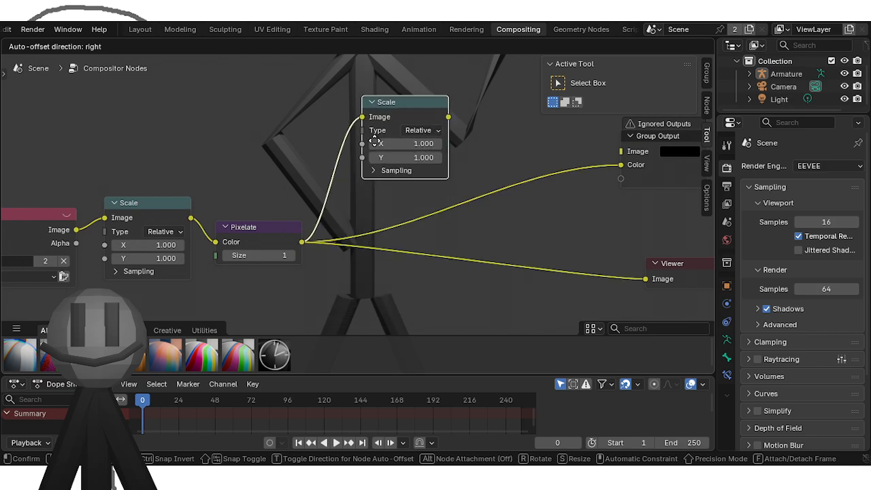
{"action": "left_click", "coordinate": [357, 139]}
{"action": "left_click_drag", "start_coordinate": [304, 248], "coordinate": [322, 250]}
{"action": "left_click", "coordinate": [404, 226]}
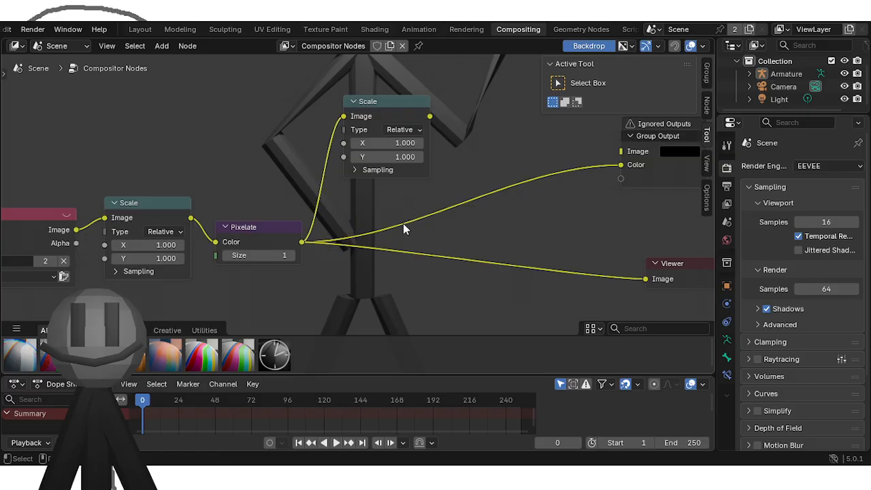
Step: Try removing the Group Output node and undo each removal
{"action": "right_click", "coordinate": [614, 170]}
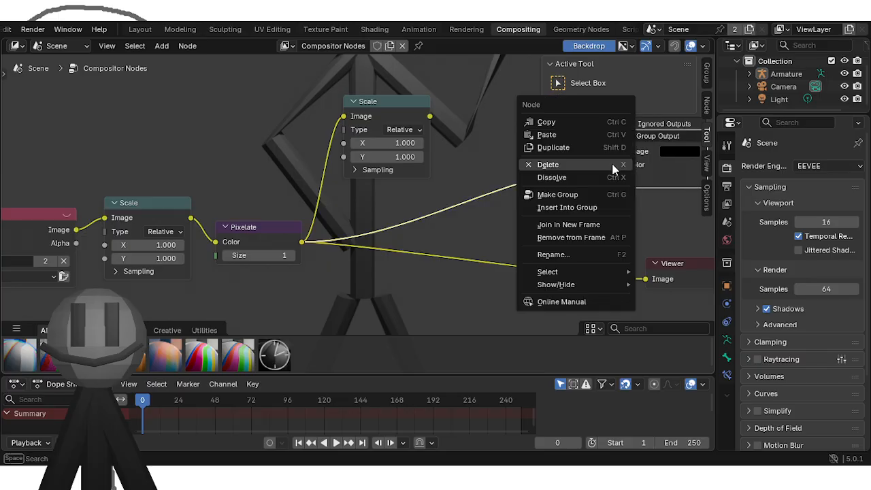
{"action": "left_click", "coordinate": [568, 166]}
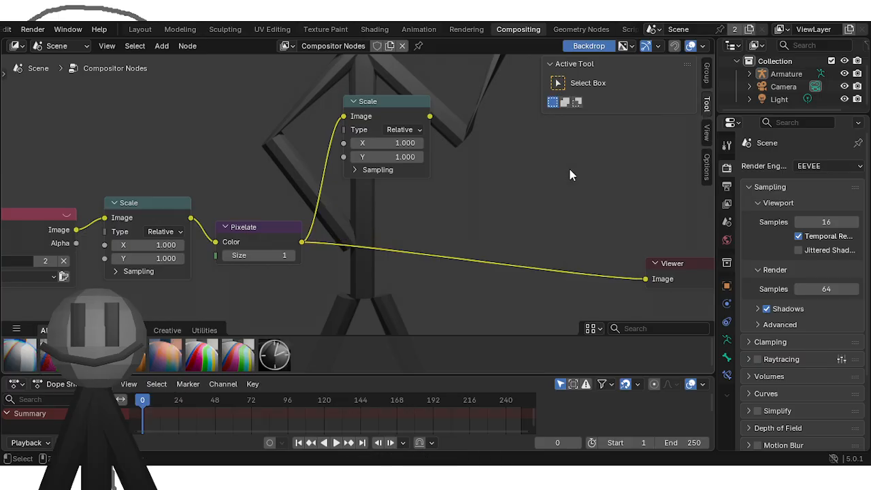
{"action": "key", "text": "ctrl+z"}
{"action": "right_click", "coordinate": [584, 169]}
{"action": "left_click", "coordinate": [566, 181]}
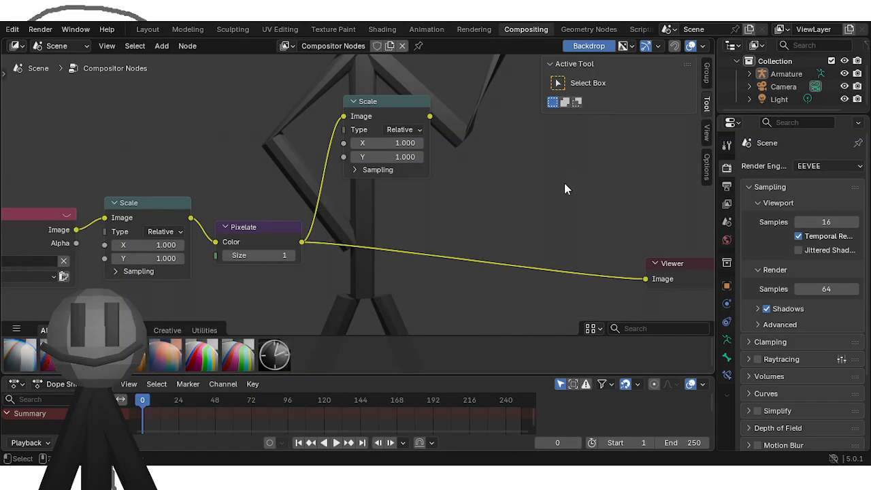
{"action": "key", "text": "ctrl+z"}
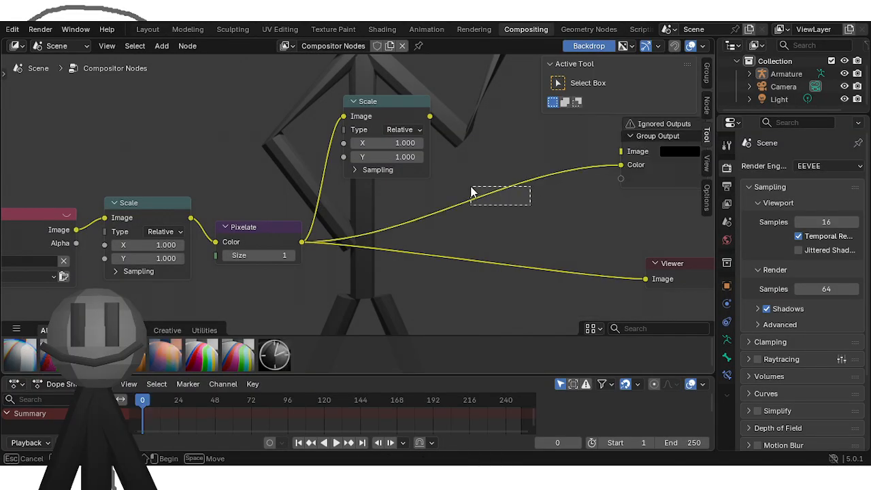
Step: Dissolve the Pixelate node and undo it
{"action": "left_click", "coordinate": [271, 227]}
{"action": "right_click", "coordinate": [271, 227]}
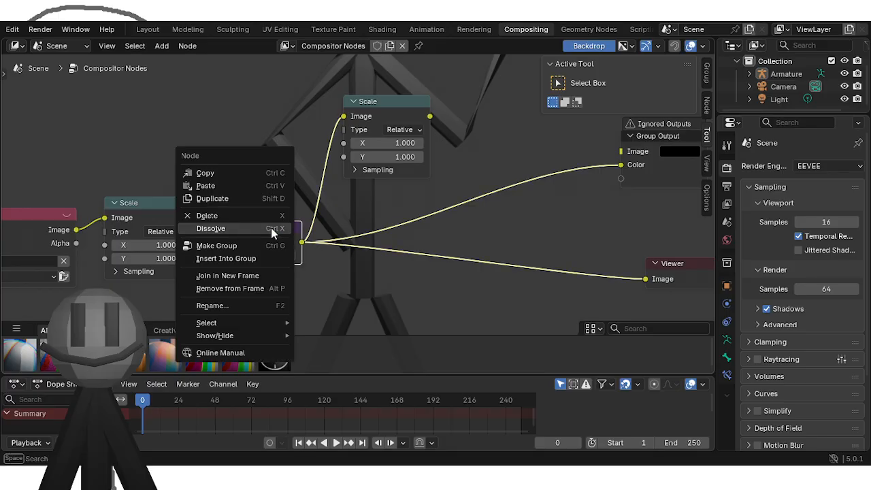
{"action": "left_click", "coordinate": [271, 228]}
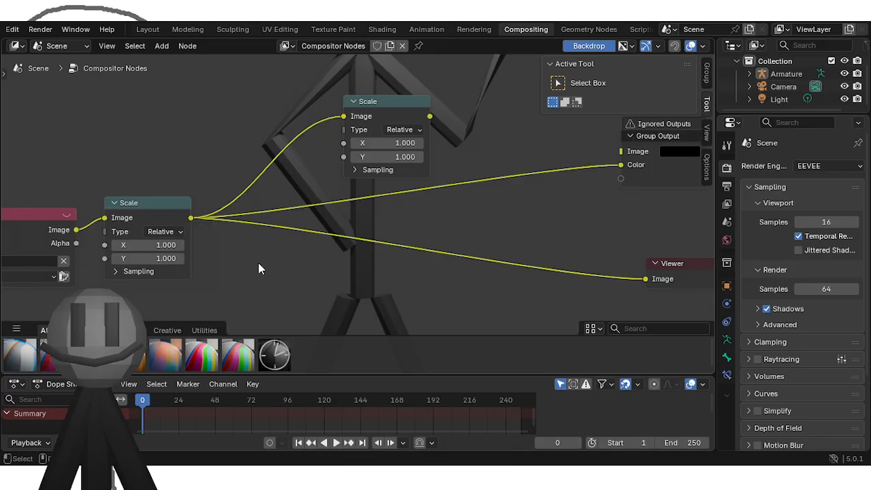
{"action": "key", "text": "ctrl+z"}
Step: Delete the Pixelate node together with all of its links
{"action": "right_click", "coordinate": [232, 221]}
{"action": "left_click", "coordinate": [213, 209]}
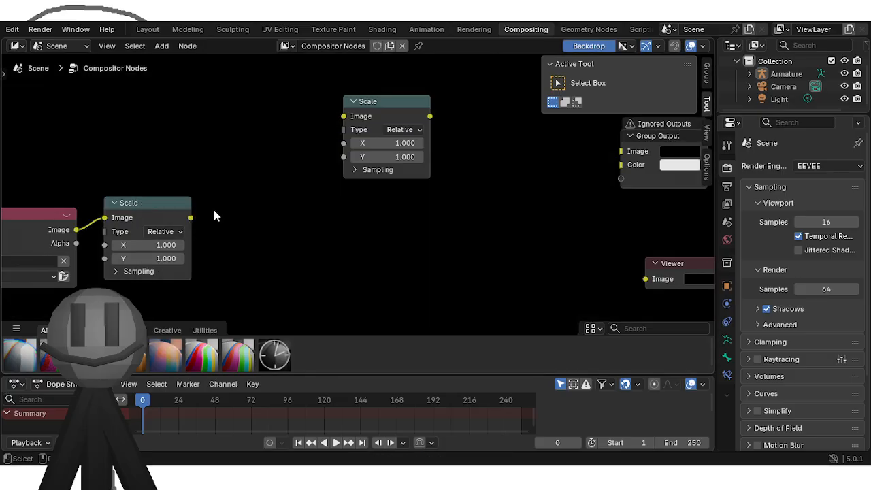
Step: Add a new Pixelate node just after the first Scale node
{"action": "right_click", "coordinate": [236, 267]}
{"action": "mouse_move", "coordinate": [243, 251]}
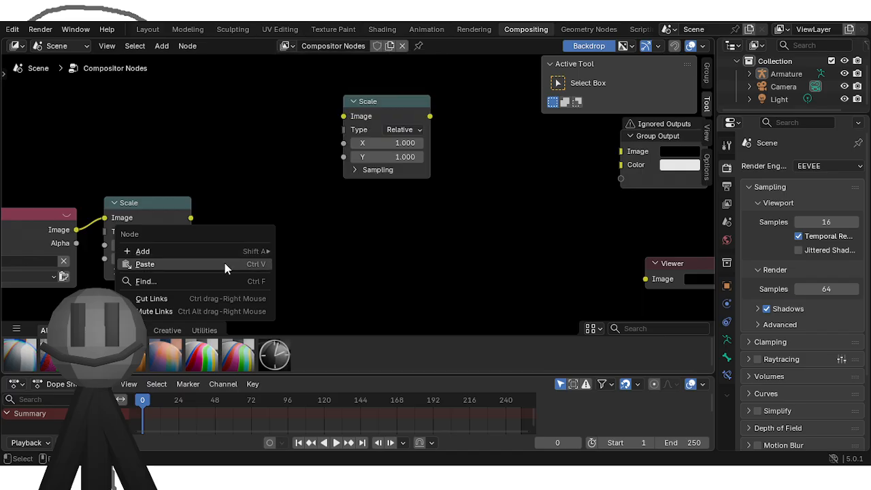
{"action": "key", "text": "shift+a"}
{"action": "left_click", "coordinate": [281, 226]}
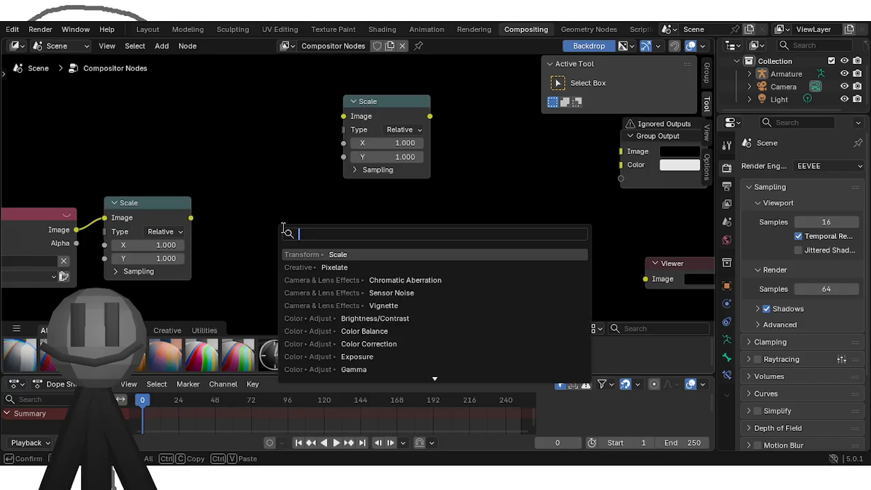
{"action": "left_click", "coordinate": [294, 267]}
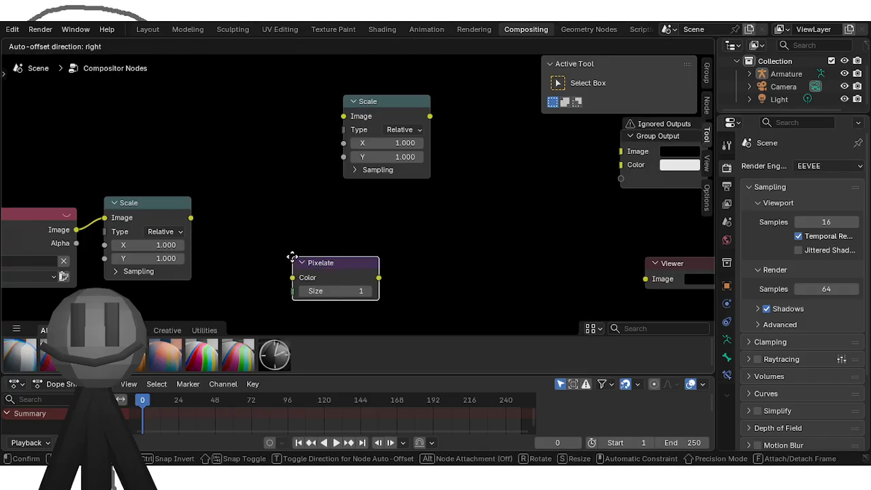
{"action": "left_click", "coordinate": [230, 232]}
Step: Link the first Scale through Pixelate into the second Scale, and that Scale's output to Group Output and Viewer
{"action": "left_click_drag", "start_coordinate": [231, 253], "coordinate": [191, 218]}
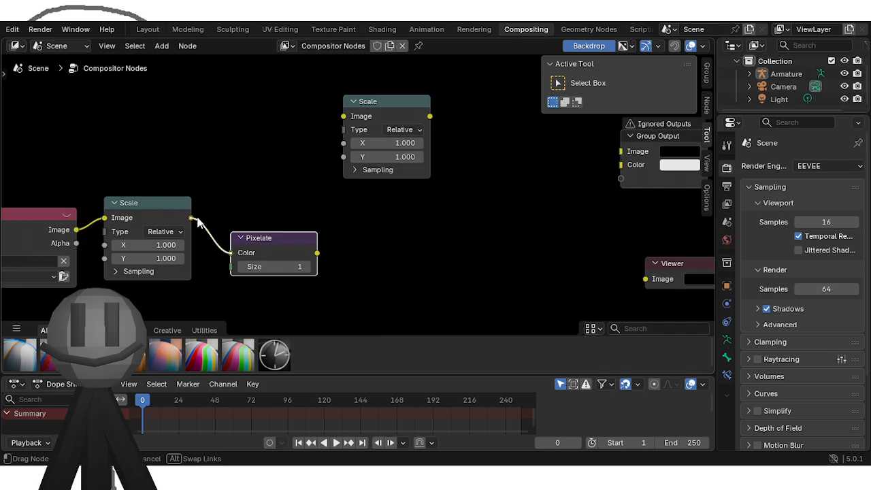
{"action": "left_click_drag", "start_coordinate": [317, 253], "coordinate": [344, 117]}
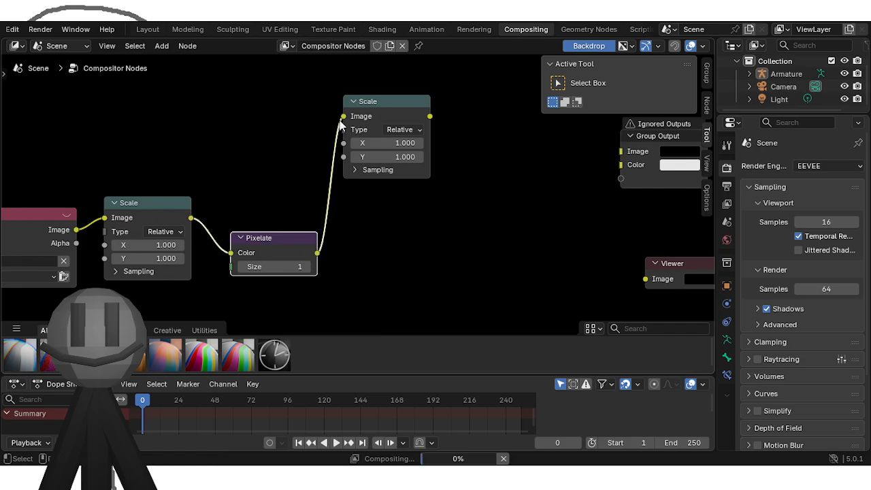
{"action": "left_click_drag", "start_coordinate": [431, 117], "coordinate": [646, 280]}
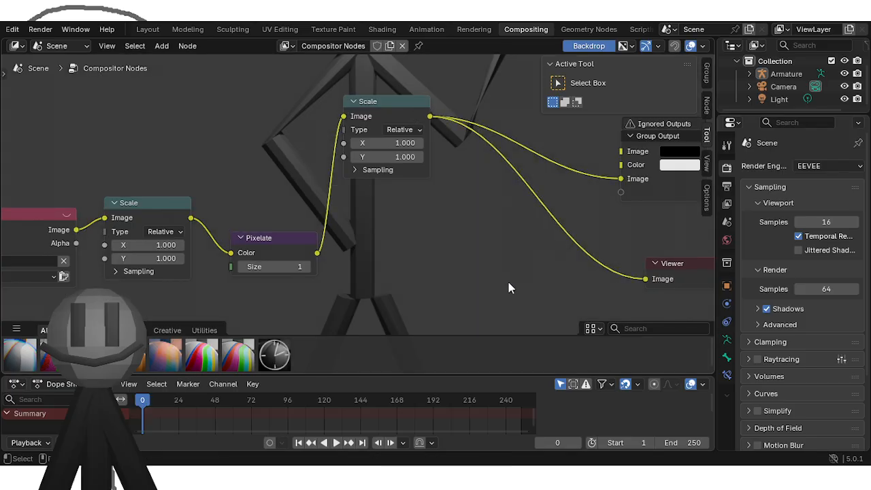
Step: Move the second Scale node in line after Pixelate and set its X and Y to 10
{"action": "scroll", "coordinate": [401, 96], "scroll_direction": "down", "scroll_amount": 1}
{"action": "left_click_drag", "start_coordinate": [389, 117], "coordinate": [417, 204]}
{"action": "left_click", "coordinate": [423, 241]}
{"action": "type", "text": "10"}
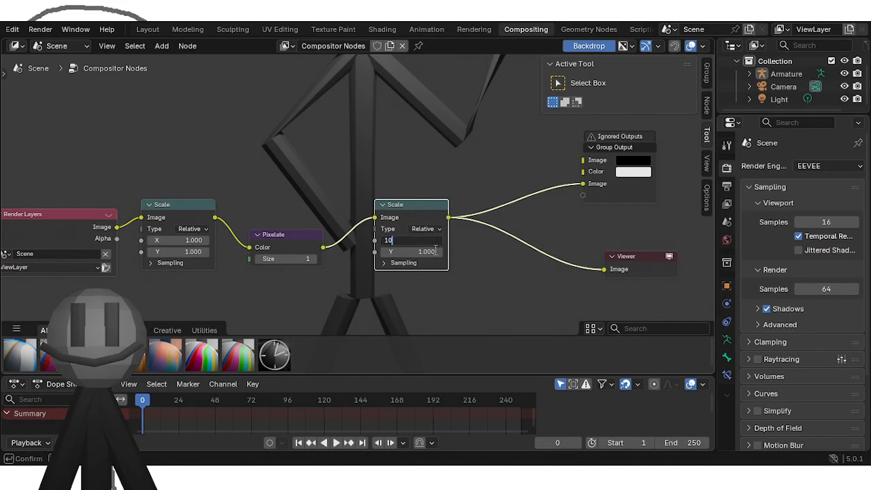
{"action": "key", "text": "Return"}
{"action": "left_click", "coordinate": [427, 252]}
{"action": "type", "text": "1"}
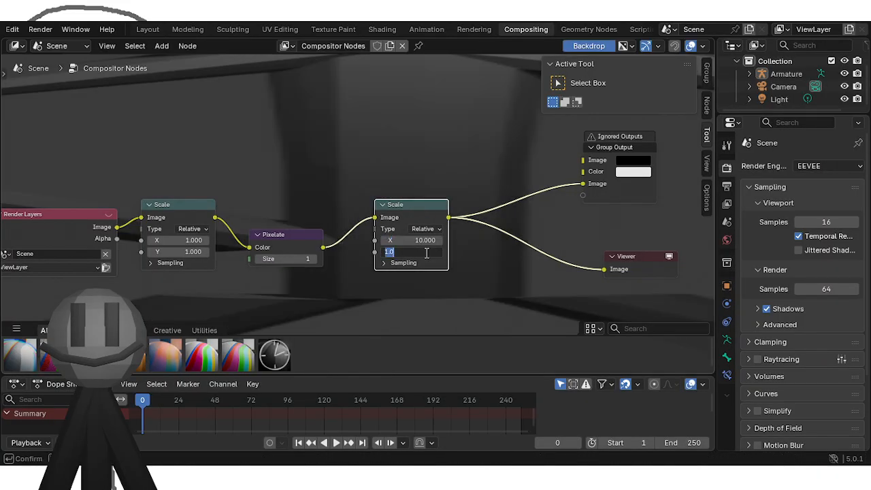
{"action": "type", "text": "0"}
{"action": "key", "text": "Return"}
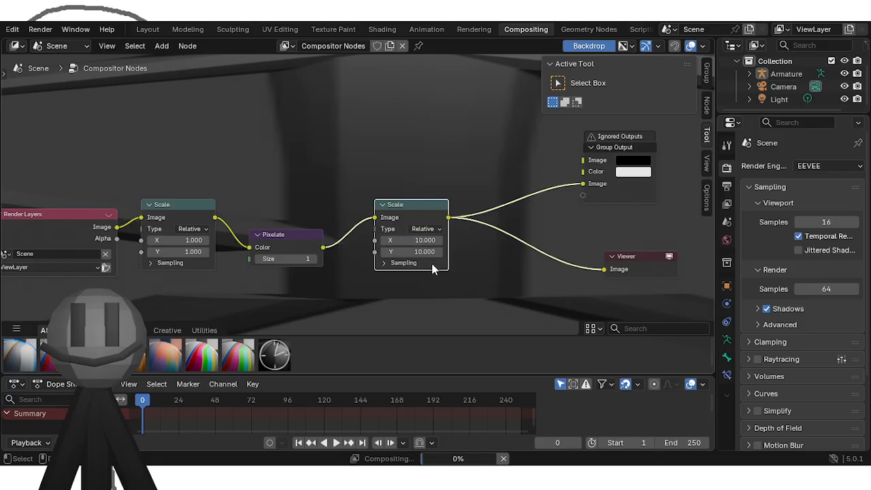
Step: Expand the Sampling settings of both Scale nodes
{"action": "left_click", "coordinate": [431, 265]}
{"action": "scroll", "coordinate": [305, 305], "scroll_direction": "down", "scroll_amount": 5}
{"action": "scroll", "coordinate": [273, 234], "scroll_direction": "up", "scroll_amount": 5}
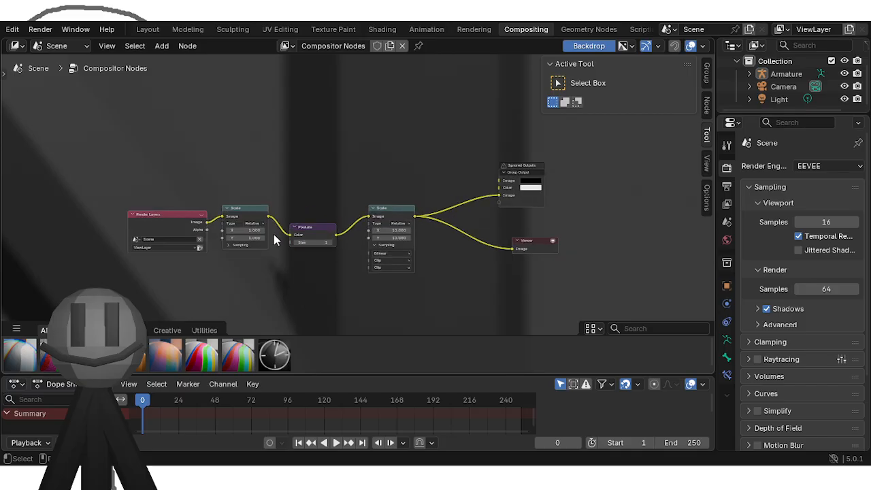
{"action": "left_click", "coordinate": [200, 239]}
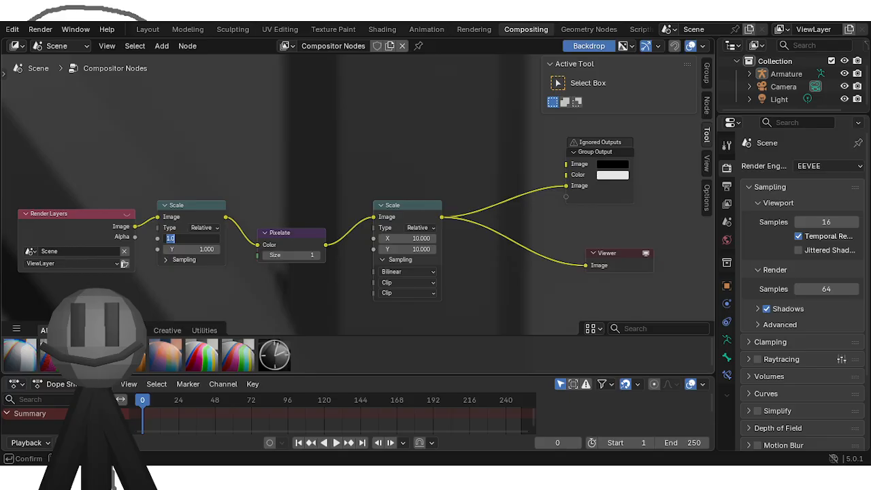
{"action": "key", "text": "Return"}
{"action": "left_click", "coordinate": [208, 228]}
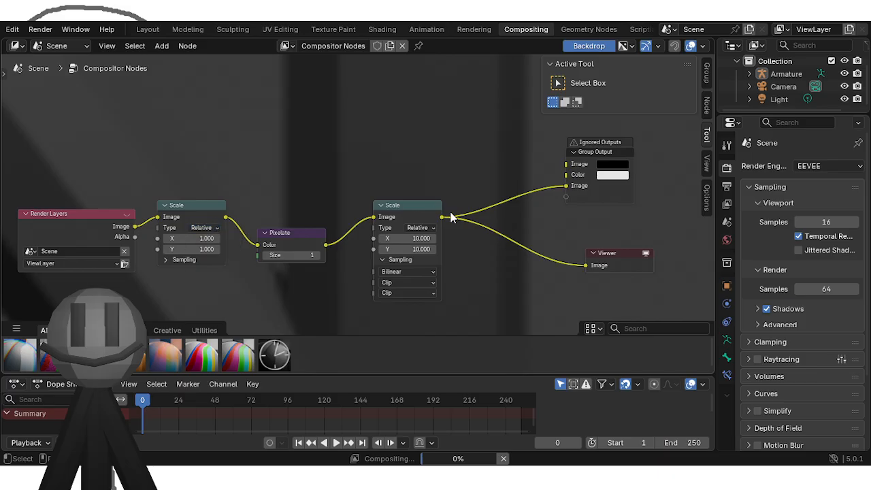
{"action": "left_click", "coordinate": [176, 259]}
{"action": "left_click", "coordinate": [181, 271]}
{"action": "left_click", "coordinate": [178, 304]}
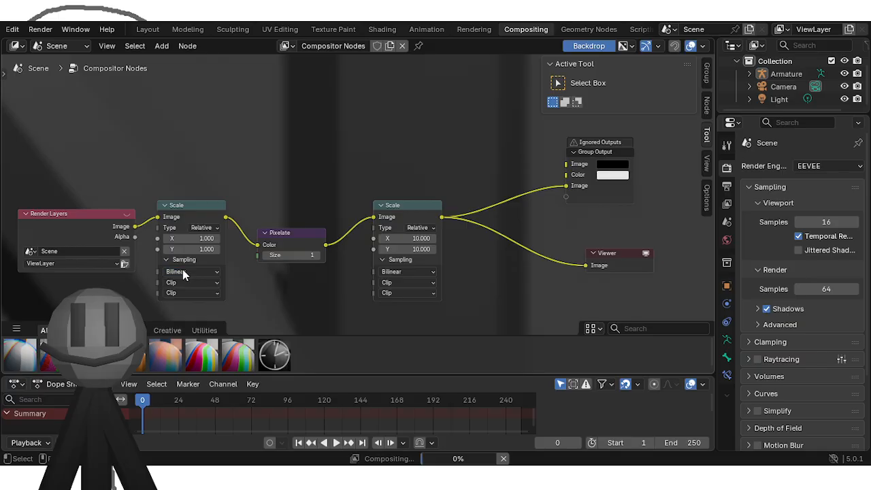
Step: Set the first Scale node's X and Y to 0.1
{"action": "left_click", "coordinate": [200, 239]}
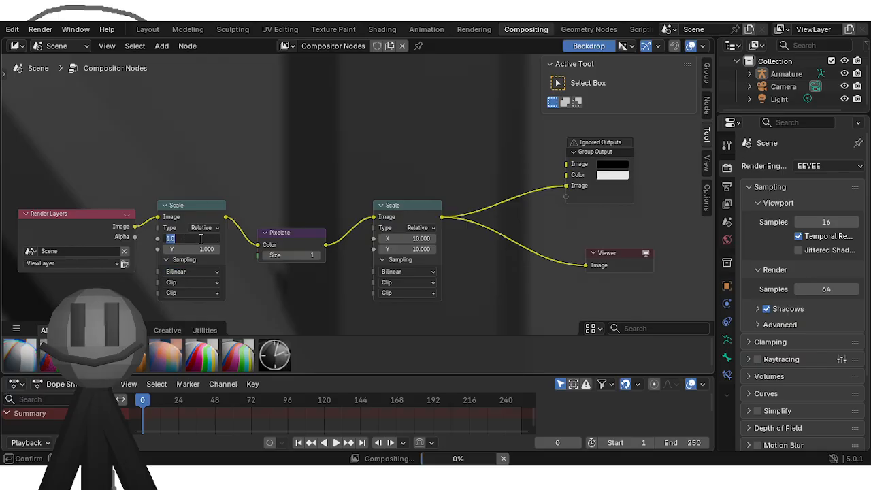
{"action": "type", "text": "0.1"}
{"action": "key", "text": "Return"}
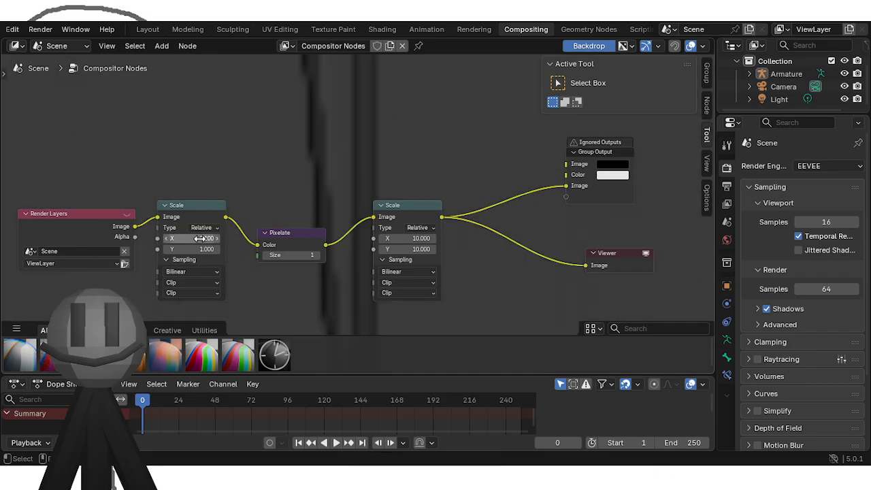
{"action": "left_click", "coordinate": [204, 249]}
{"action": "type", "text": "0.1"}
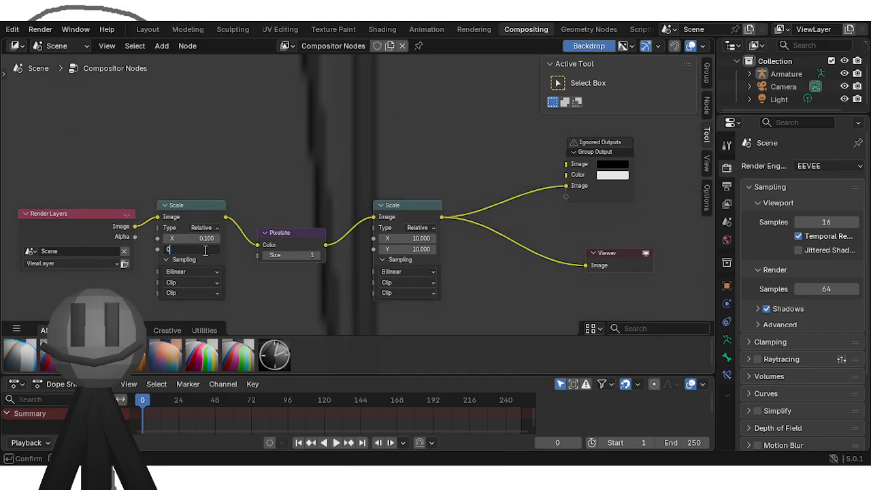
{"action": "key", "text": "Return"}
Step: Enlarge the node editor downward over the asset shelf and timeline area to show more of the backdrop
{"action": "scroll", "coordinate": [350, 114], "scroll_direction": "down", "scroll_amount": 2}
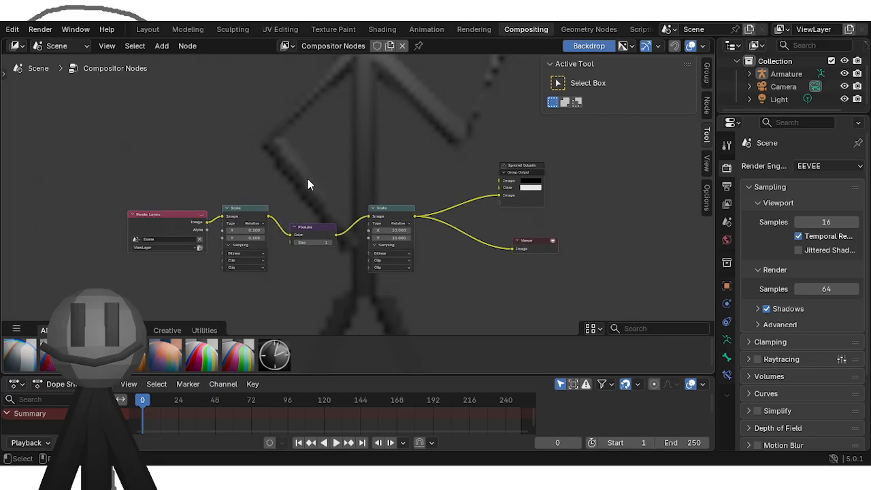
{"action": "mouse_move", "coordinate": [315, 243]}
{"action": "left_mouse_down"}
{"action": "mouse_move", "coordinate": [340, 243]}
{"action": "mouse_move", "coordinate": [314, 240]}
{"action": "left_mouse_up"}
{"action": "scroll", "coordinate": [341, 168], "scroll_direction": "down", "scroll_amount": 3}
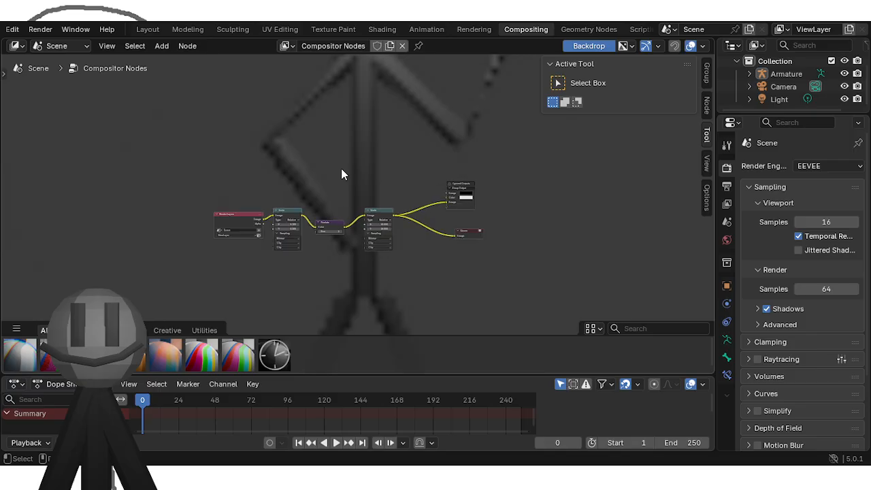
{"action": "scroll", "coordinate": [337, 175], "scroll_direction": "up", "scroll_amount": 4}
{"action": "left_click_drag", "start_coordinate": [344, 324], "coordinate": [280, 436]}
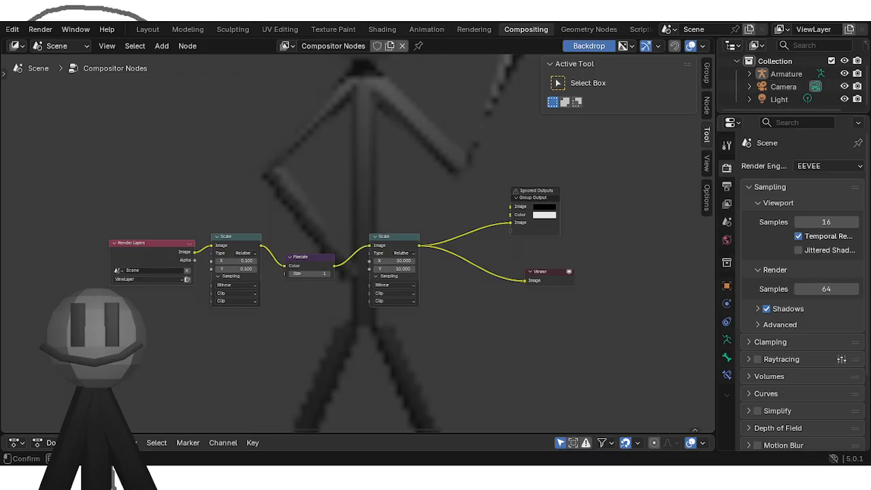
{"action": "scroll", "coordinate": [431, 249], "scroll_direction": "up", "scroll_amount": 1}
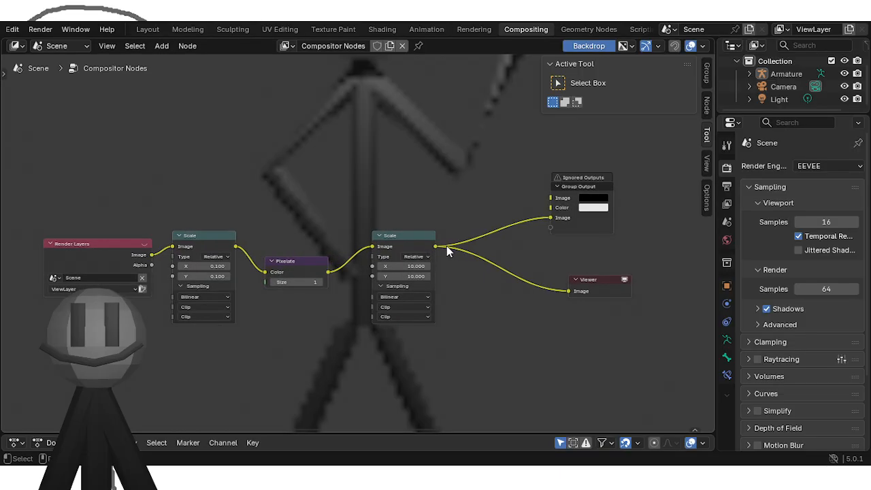
Step: Check the interpolation choices of both Scale nodes, keeping Bilinear on each
{"action": "left_click_drag", "start_coordinate": [448, 252], "coordinate": [453, 249]}
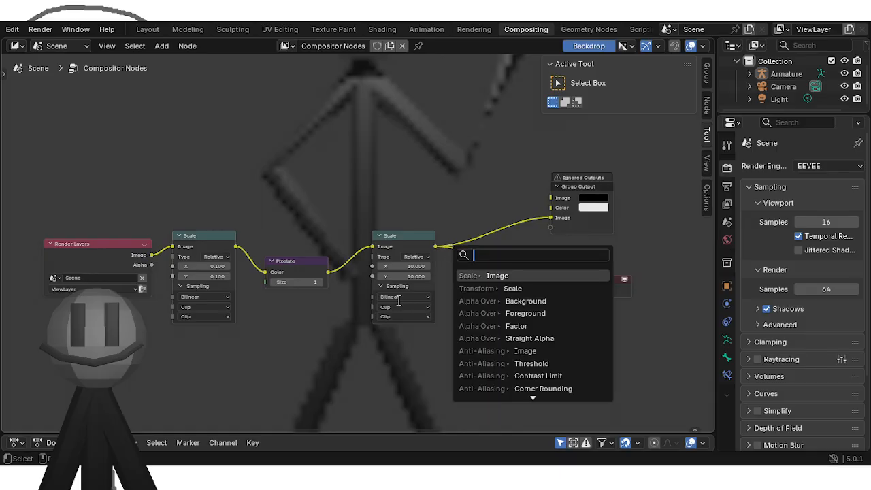
{"action": "left_click", "coordinate": [393, 297]}
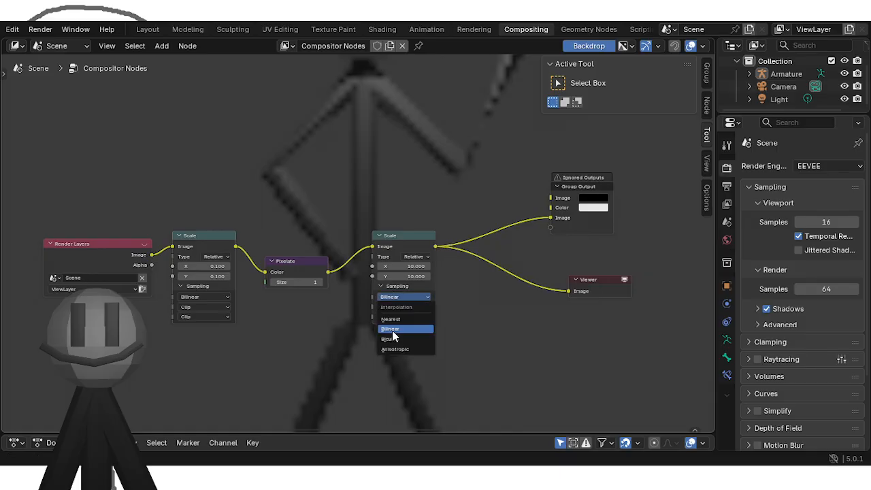
{"action": "left_click", "coordinate": [392, 330]}
{"action": "left_click", "coordinate": [184, 298]}
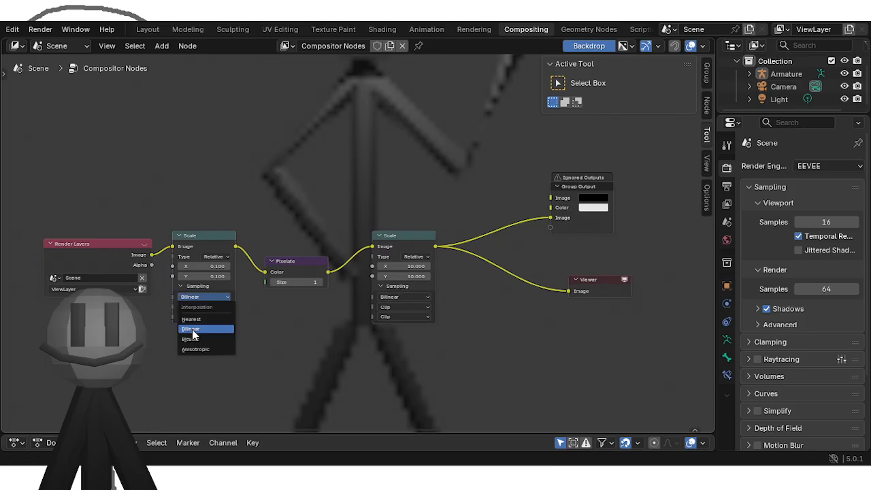
{"action": "left_click", "coordinate": [193, 330]}
{"action": "left_click", "coordinate": [407, 261]}
{"action": "left_click", "coordinate": [409, 262]}
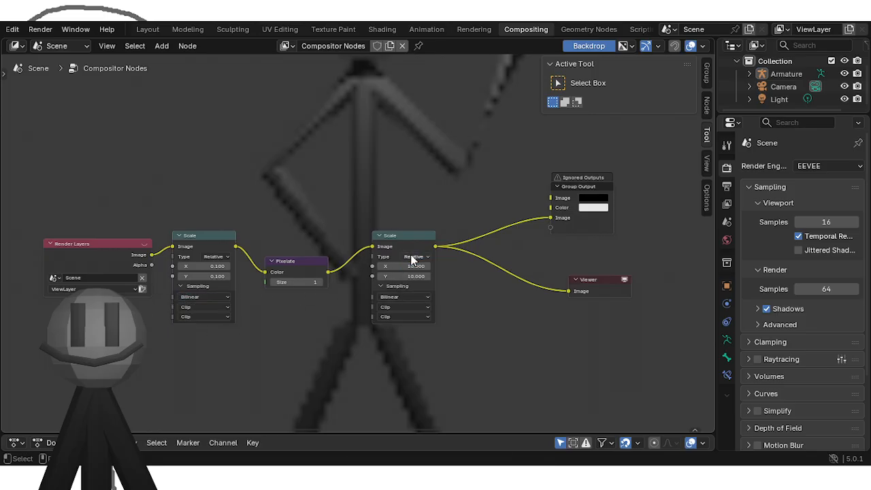
Step: Cut the second Scale node's links to the Viewer and the Group Output
{"action": "right_click", "coordinate": [454, 245]}
{"action": "mouse_move", "coordinate": [454, 245]}
{"action": "right_click", "coordinate": [443, 249]}
{"action": "left_click", "coordinate": [394, 291]}
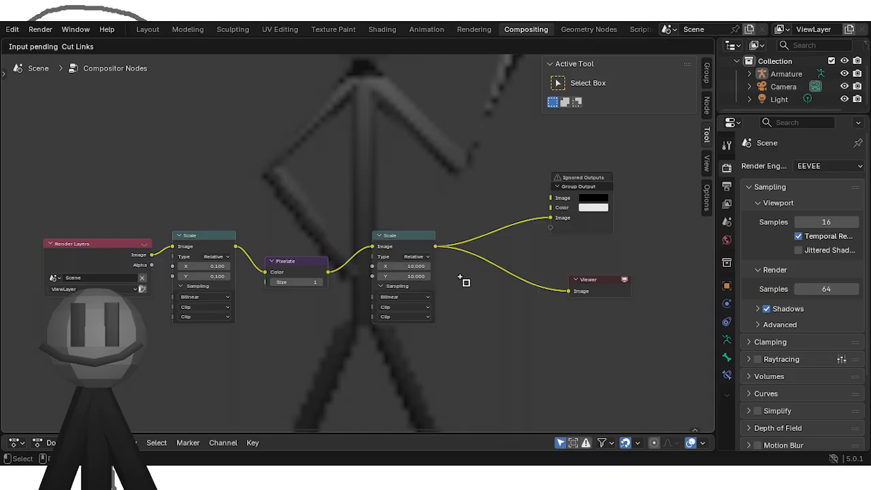
{"action": "right_click", "coordinate": [480, 260]}
{"action": "left_click", "coordinate": [480, 256]}
{"action": "left_click_drag", "start_coordinate": [479, 259], "coordinate": [475, 202]}
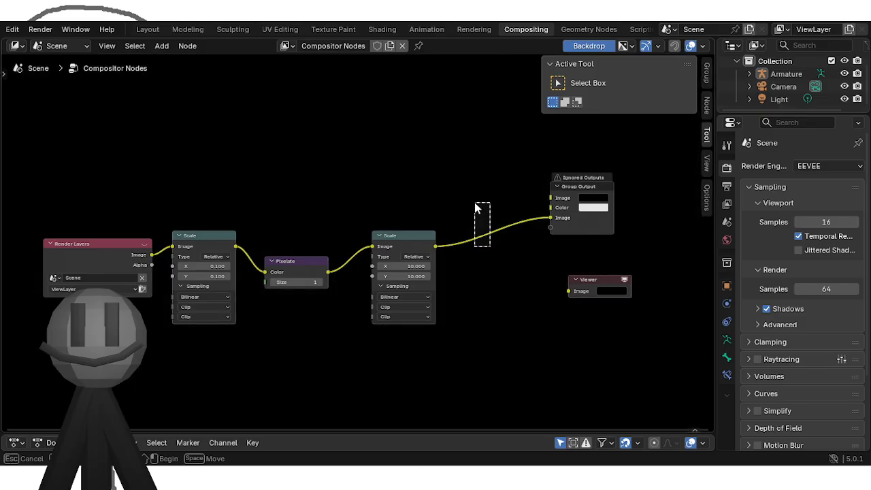
{"action": "right_click", "coordinate": [488, 266]}
{"action": "left_click", "coordinate": [487, 267]}
{"action": "left_click_drag", "start_coordinate": [488, 265], "coordinate": [507, 195]}
Step: Relink the second Scale node's output to the Group Output's last Image socket and to the Viewer
{"action": "mouse_move", "coordinate": [551, 223]}
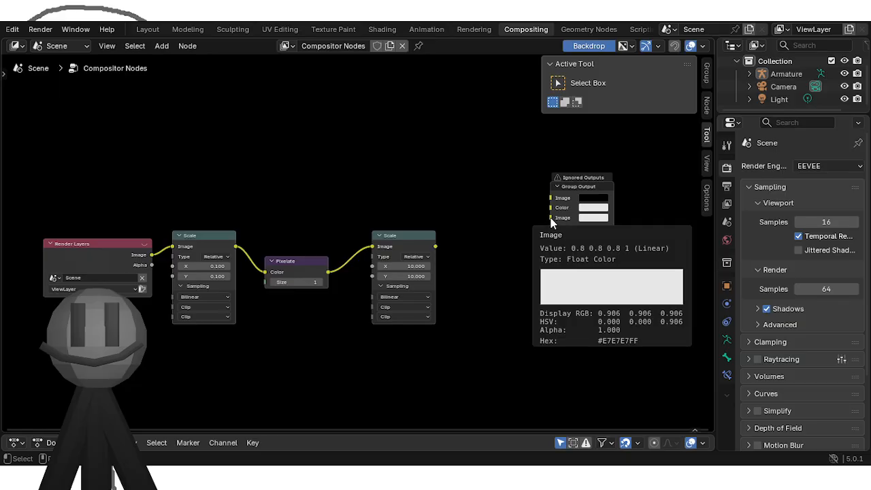
{"action": "left_click_drag", "start_coordinate": [552, 223], "coordinate": [435, 246]}
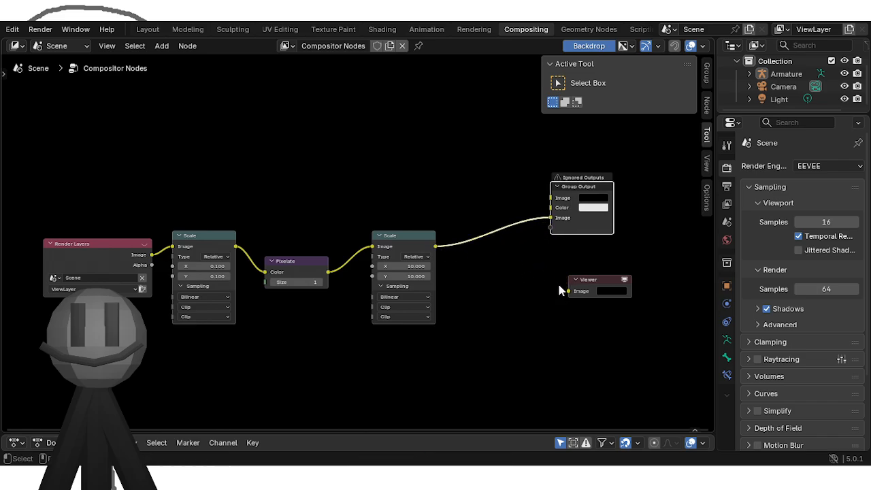
{"action": "left_click_drag", "start_coordinate": [569, 292], "coordinate": [437, 247]}
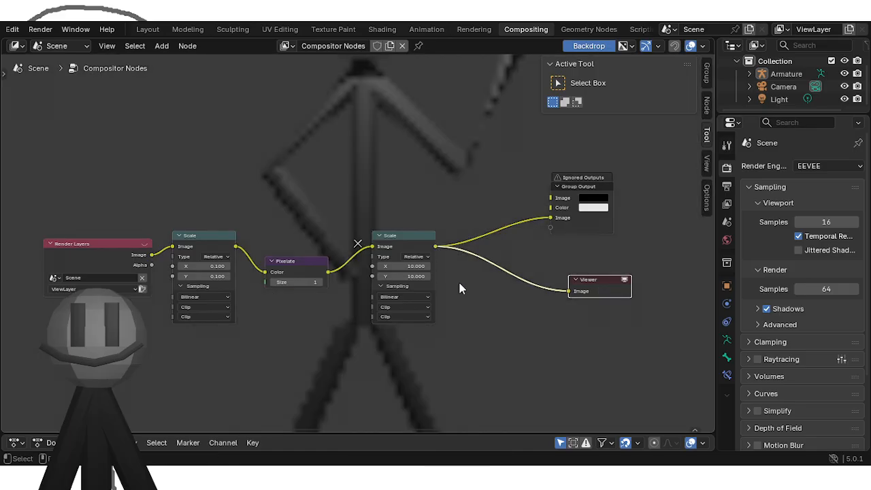
{"action": "left_click", "coordinate": [460, 289]}
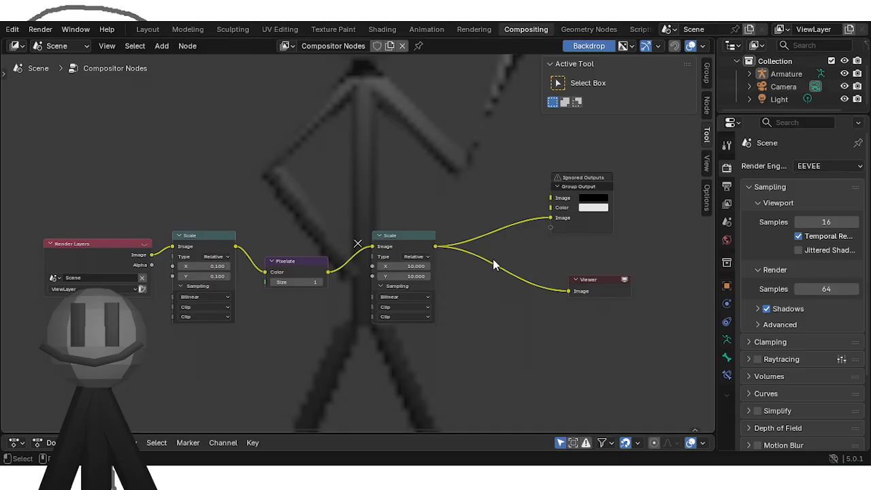
Step: Try a Pixelate size of 0 and set it back to 1
{"action": "scroll", "coordinate": [493, 259], "scroll_direction": "down", "scroll_amount": 2}
{"action": "scroll", "coordinate": [331, 302], "scroll_direction": "up", "scroll_amount": 3}
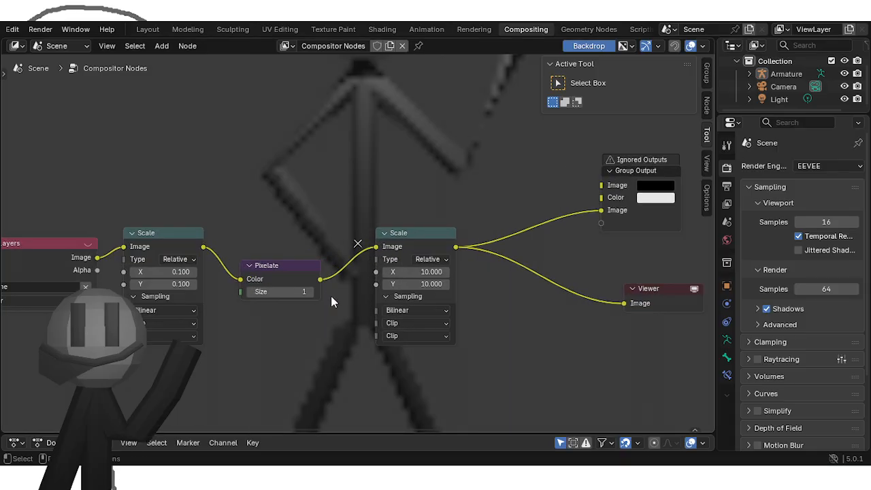
{"action": "left_click", "coordinate": [276, 292]}
{"action": "type", "text": "0"}
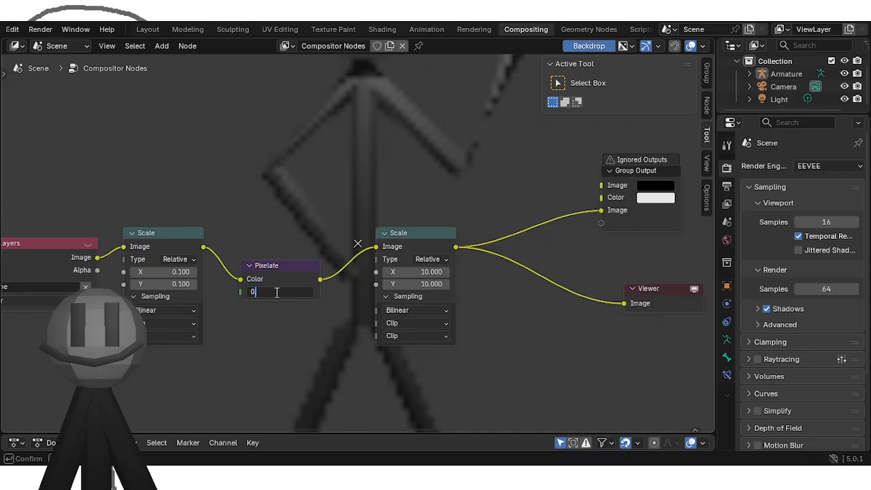
{"action": "key", "text": "Return"}
{"action": "left_click", "coordinate": [276, 292]}
{"action": "type", "text": "1"}
{"action": "key", "text": "Return"}
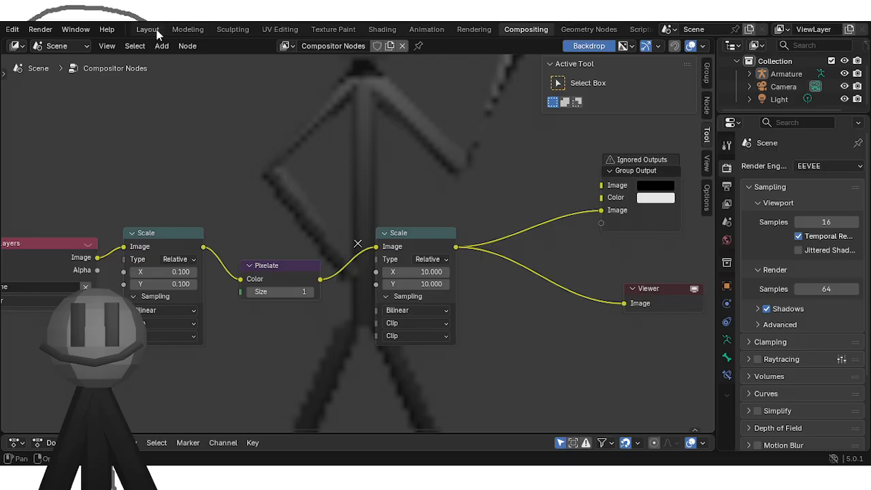
Step: Render the current frame as a still image
{"action": "left_click", "coordinate": [41, 30]}
{"action": "left_click", "coordinate": [58, 46]}
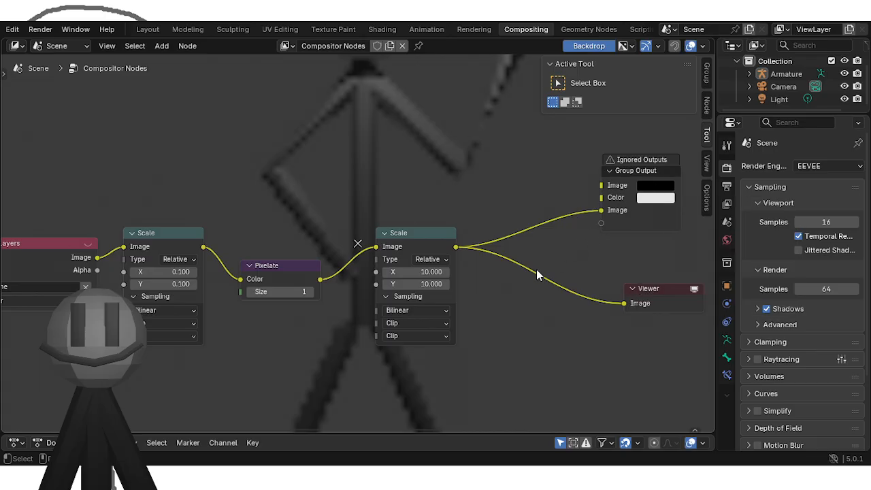
{"action": "middle_click_drag", "start_coordinate": [568, 193], "coordinate": [425, 182]}
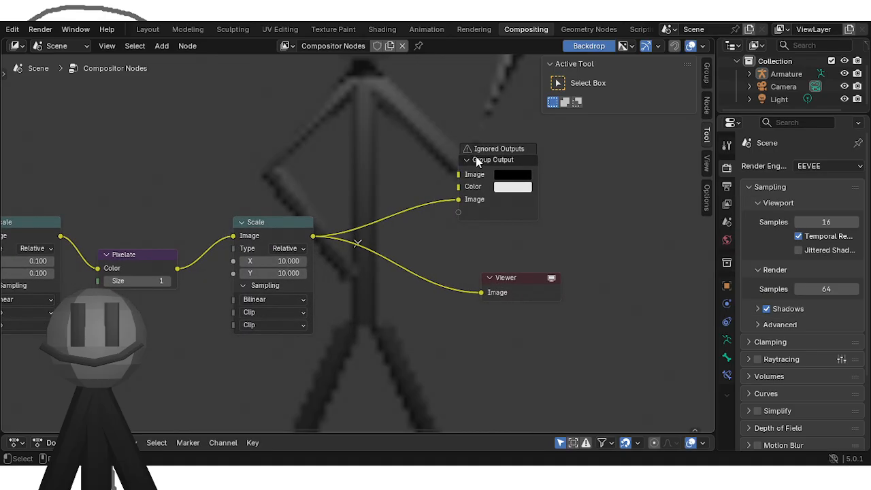
Step: Look through the Input, Color and Filter categories of addable compositor nodes for a suitable node
{"action": "right_click", "coordinate": [480, 162]}
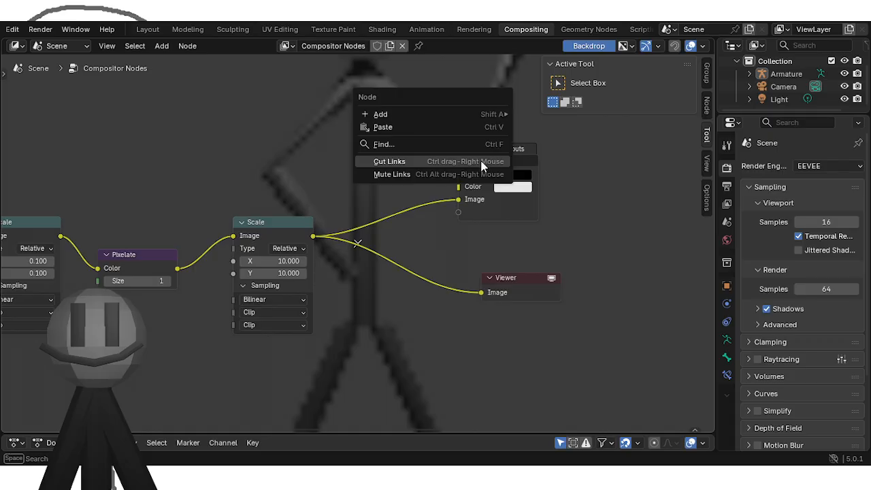
{"action": "left_click", "coordinate": [375, 144]}
{"action": "key", "text": "Escape"}
{"action": "right_click", "coordinate": [349, 151]}
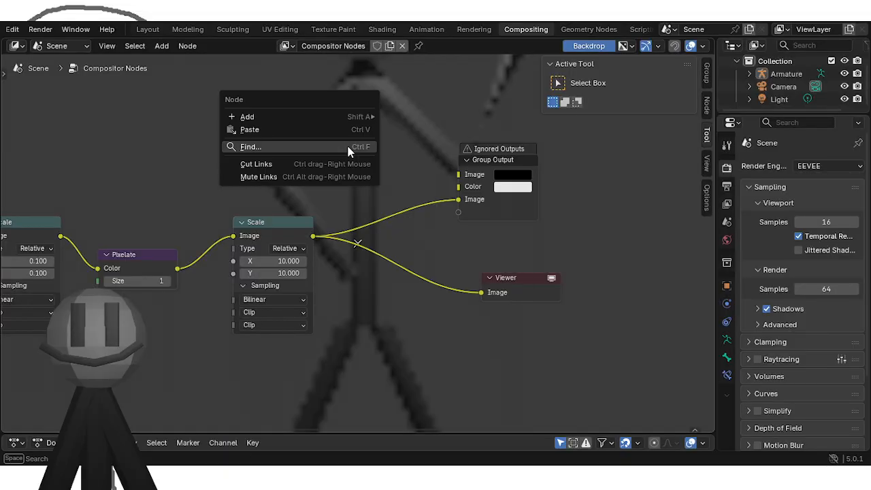
{"action": "mouse_move", "coordinate": [320, 120]}
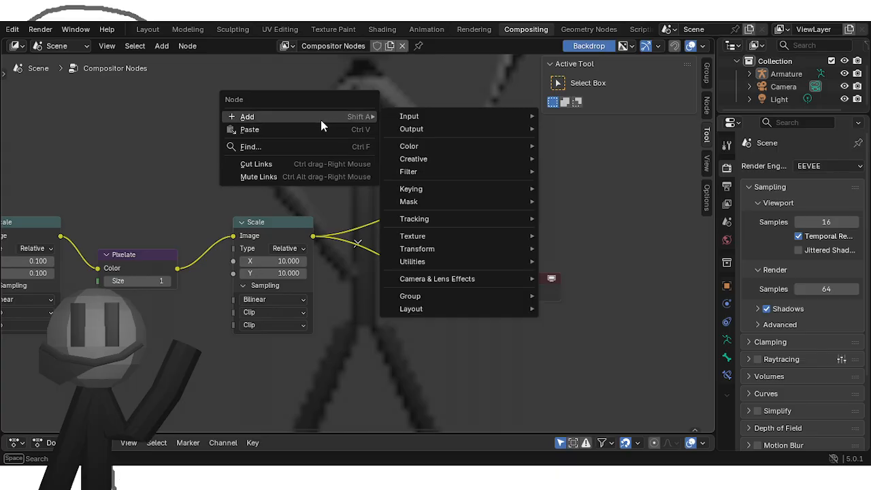
{"action": "mouse_move", "coordinate": [409, 117]}
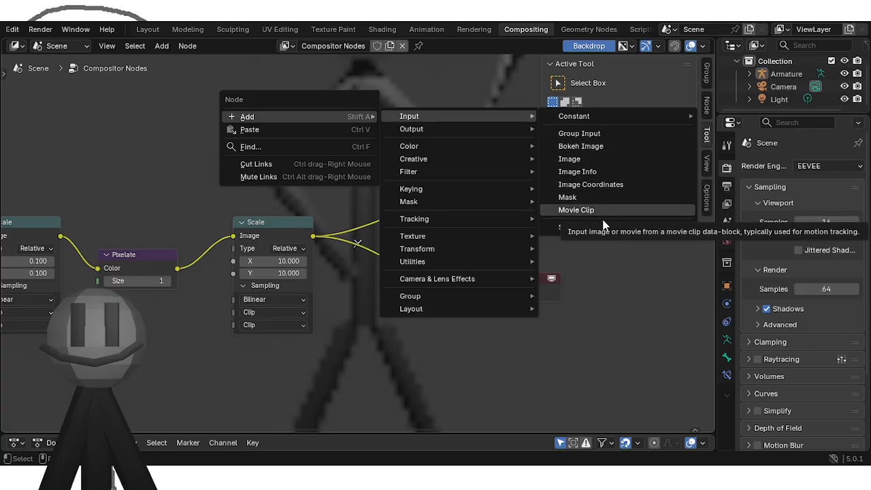
{"action": "left_click", "coordinate": [597, 262]}
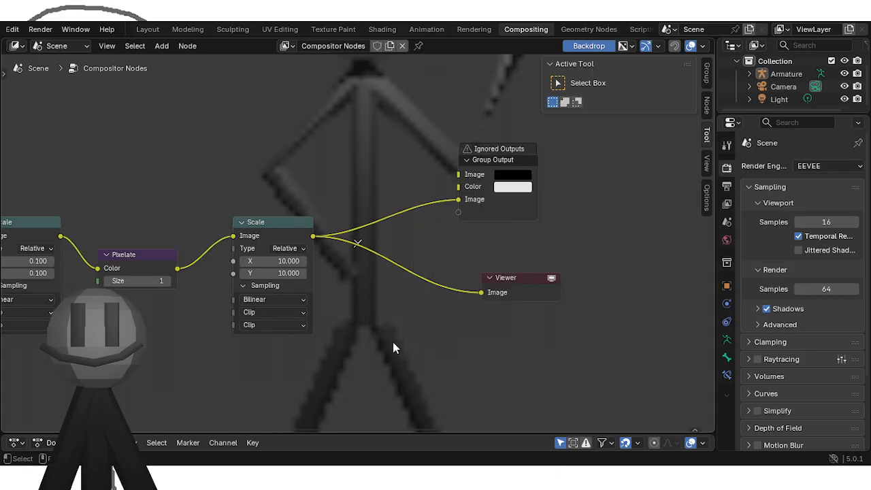
{"action": "right_click", "coordinate": [361, 334]}
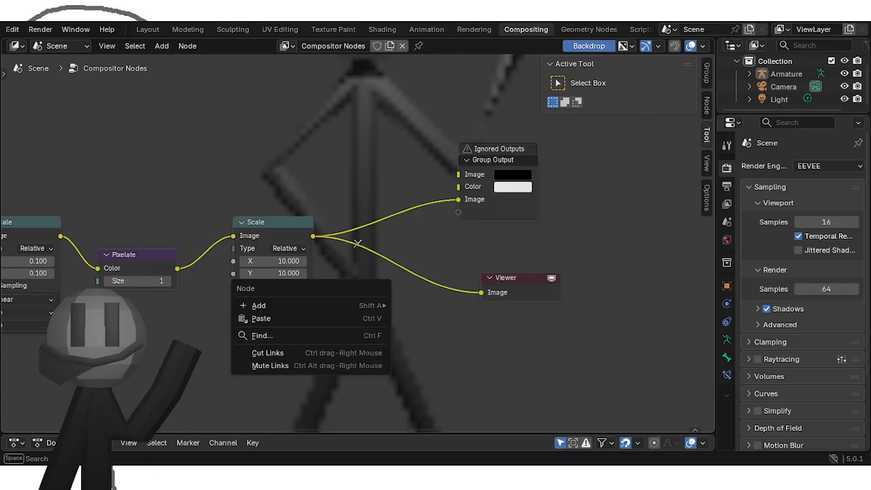
{"action": "left_click", "coordinate": [442, 343]}
{"action": "right_click", "coordinate": [442, 343]}
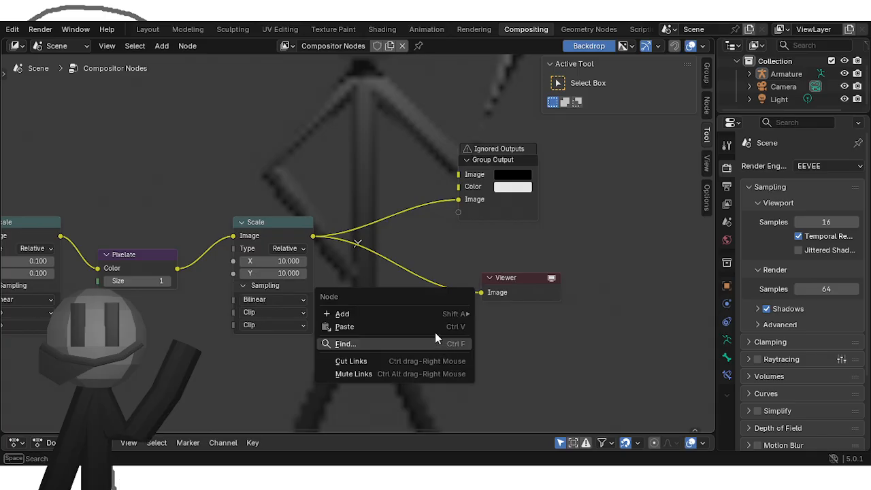
{"action": "mouse_move", "coordinate": [382, 312]}
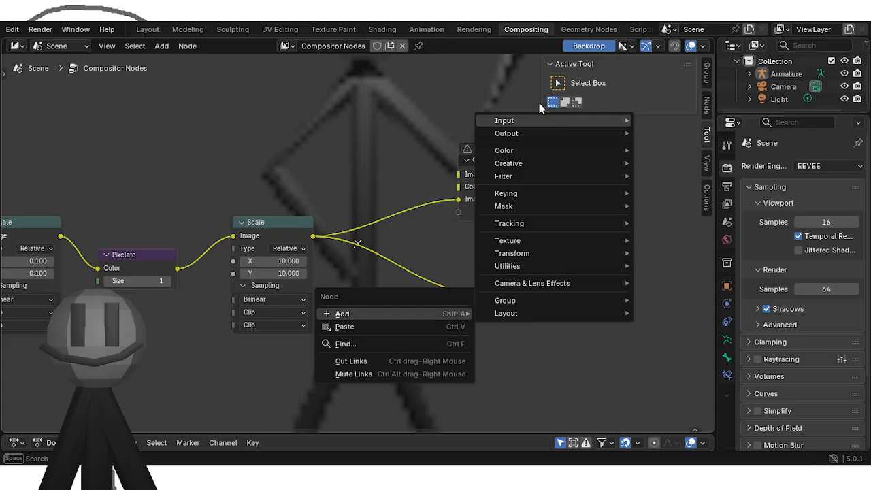
{"action": "mouse_move", "coordinate": [538, 106]}
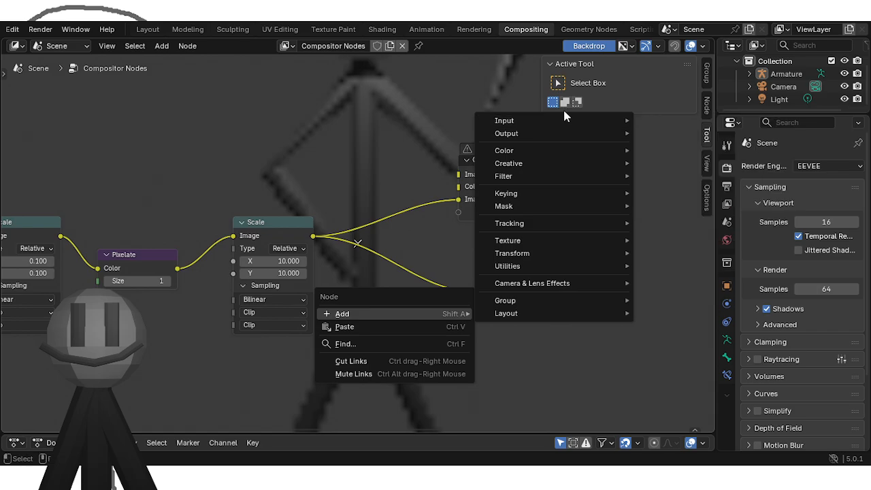
{"action": "mouse_move", "coordinate": [566, 120]}
{"action": "mouse_move", "coordinate": [669, 120]}
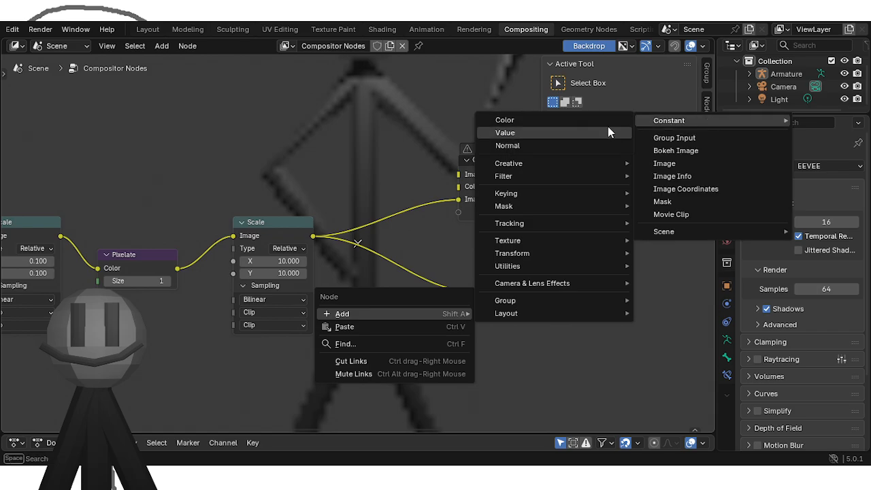
{"action": "left_click", "coordinate": [536, 133]}
{"action": "key", "text": "Escape"}
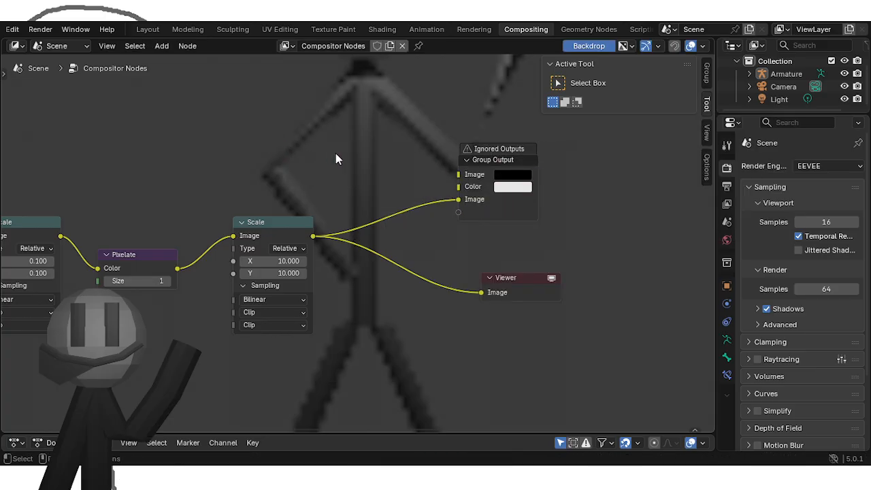
{"action": "right_click", "coordinate": [346, 162]}
{"action": "mouse_move", "coordinate": [346, 161]}
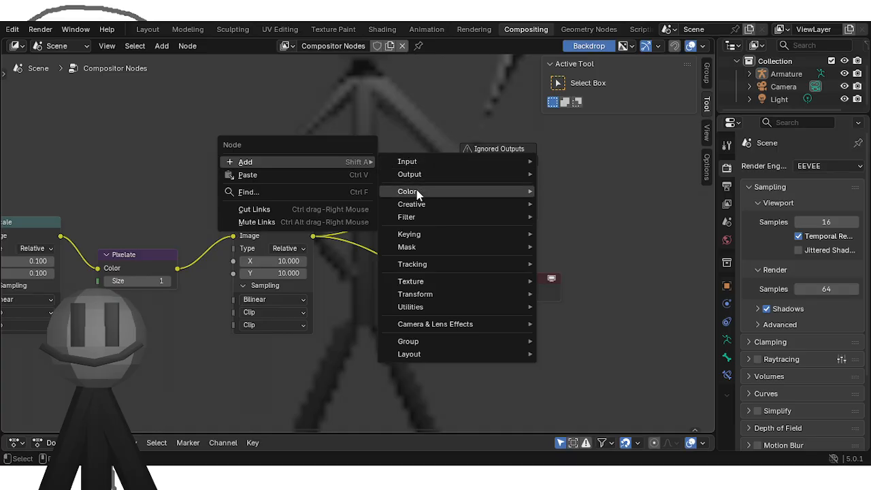
{"action": "mouse_move", "coordinate": [417, 193]}
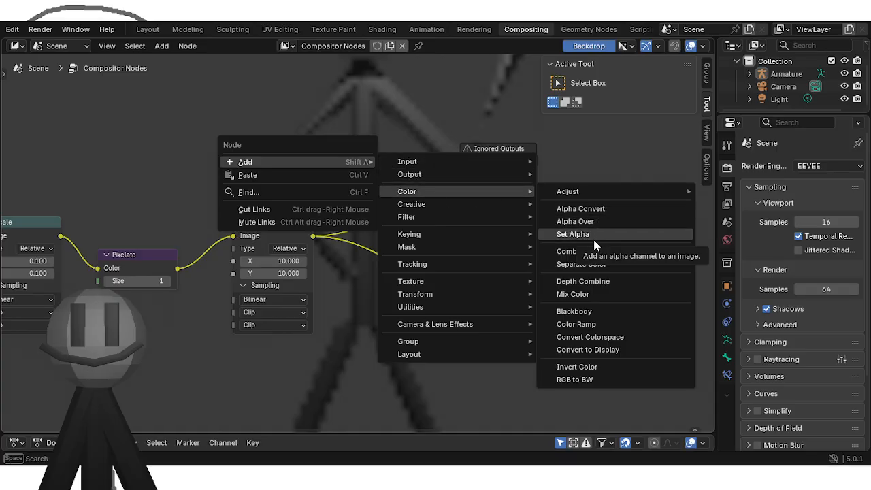
{"action": "mouse_move", "coordinate": [583, 192]}
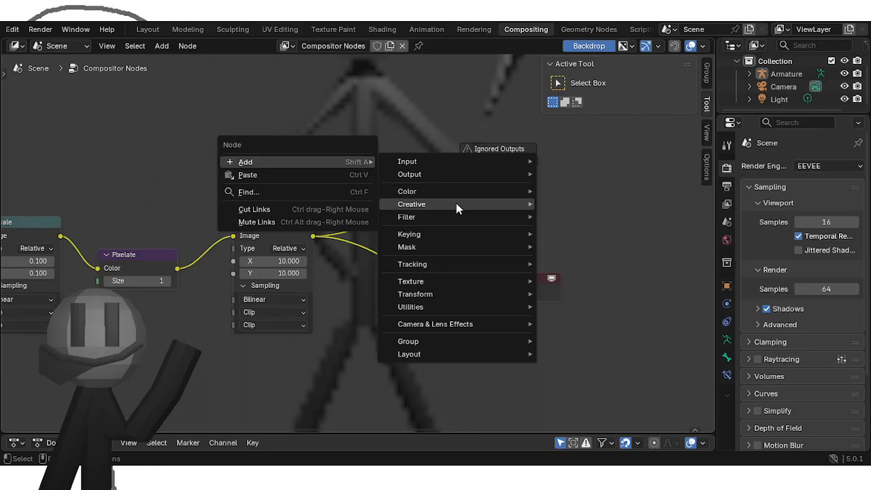
{"action": "mouse_move", "coordinate": [451, 218]}
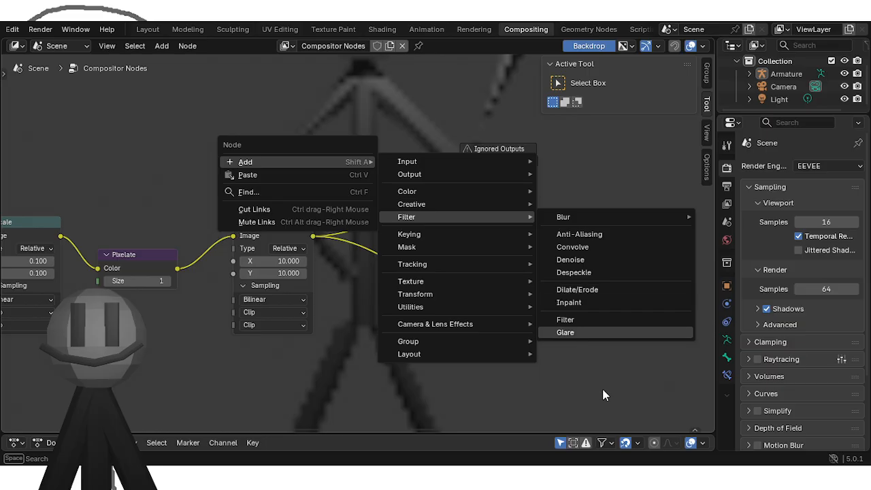
Step: Search the addable compositor nodes for "composite"
{"action": "key", "text": "shift+a"}
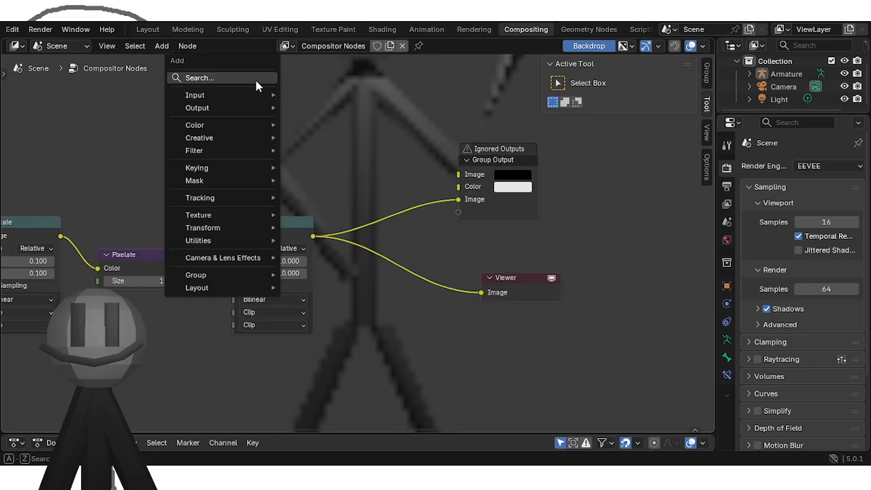
{"action": "left_click", "coordinate": [259, 77]}
{"action": "type", "text": "com"}
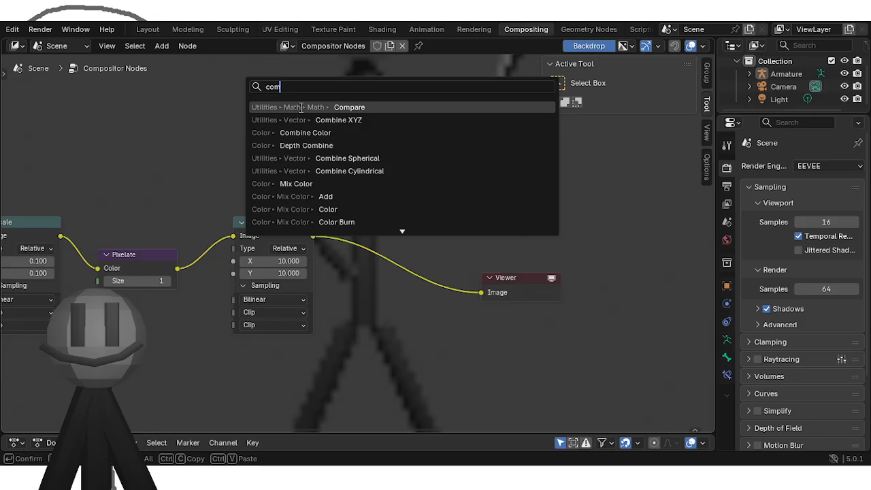
{"action": "type", "text": "pos"}
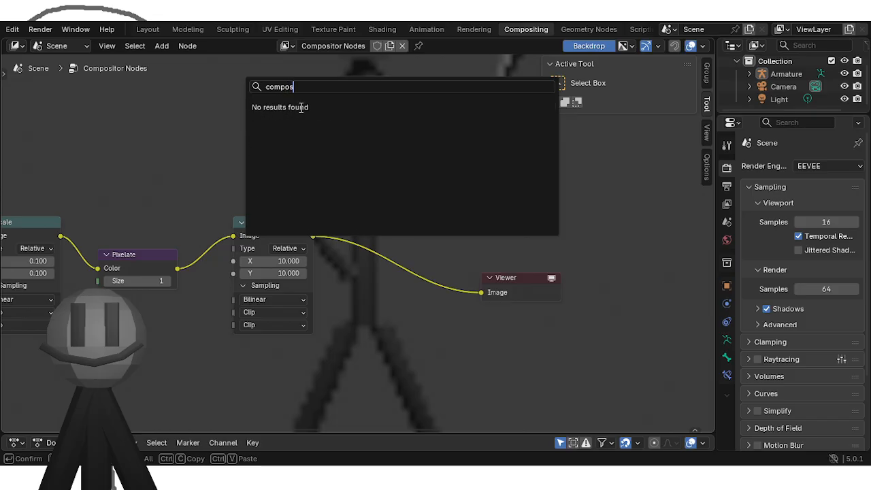
{"action": "type", "text": "ite"}
{"action": "key", "text": "Escape"}
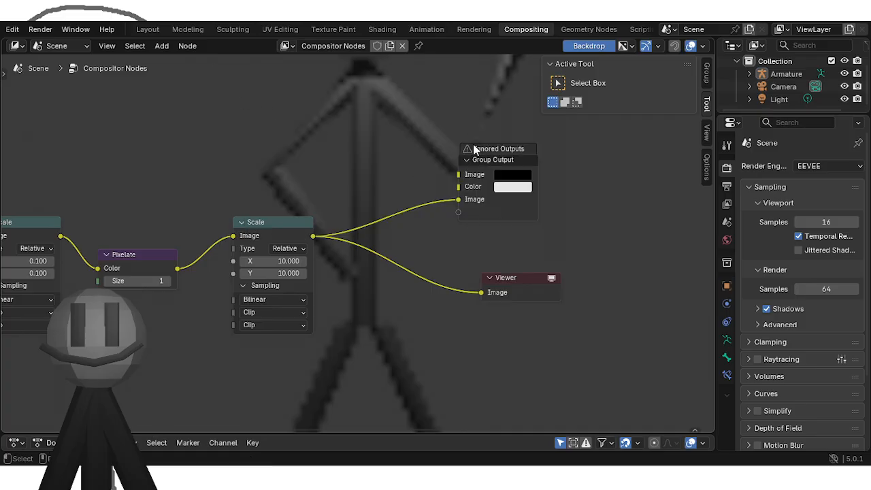
Step: Delete the Group Output node from the compositor tree
{"action": "left_click", "coordinate": [486, 158]}
{"action": "right_click", "coordinate": [485, 158]}
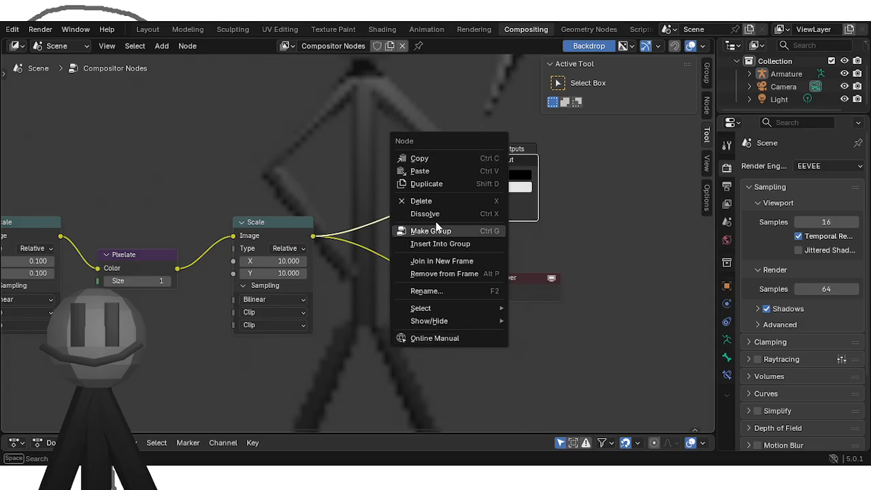
{"action": "left_click", "coordinate": [434, 200]}
Step: Move the Viewer node up, roughly level with the second Scale node's output
{"action": "right_click", "coordinate": [434, 201]}
{"action": "mouse_move", "coordinate": [435, 200]}
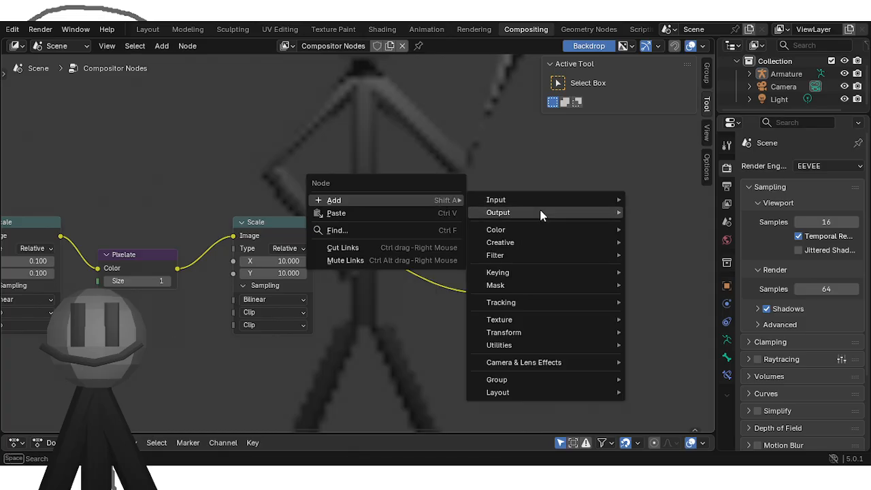
{"action": "mouse_move", "coordinate": [531, 235]}
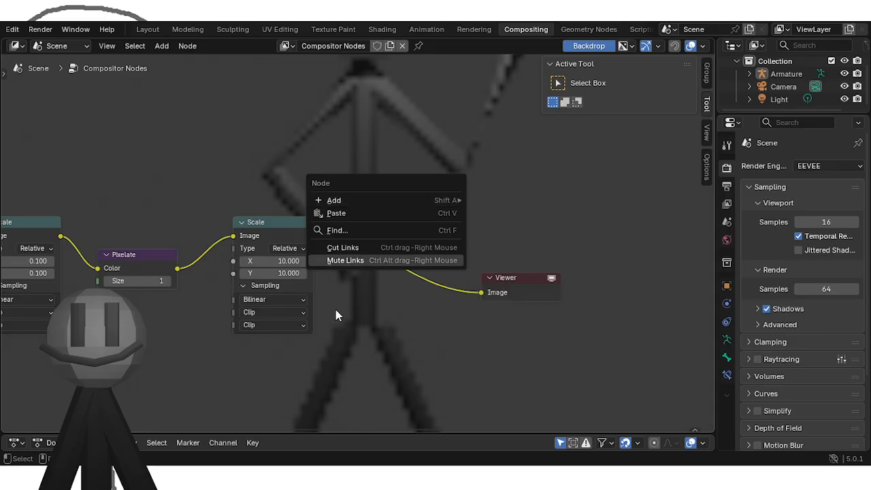
{"action": "left_click", "coordinate": [488, 278]}
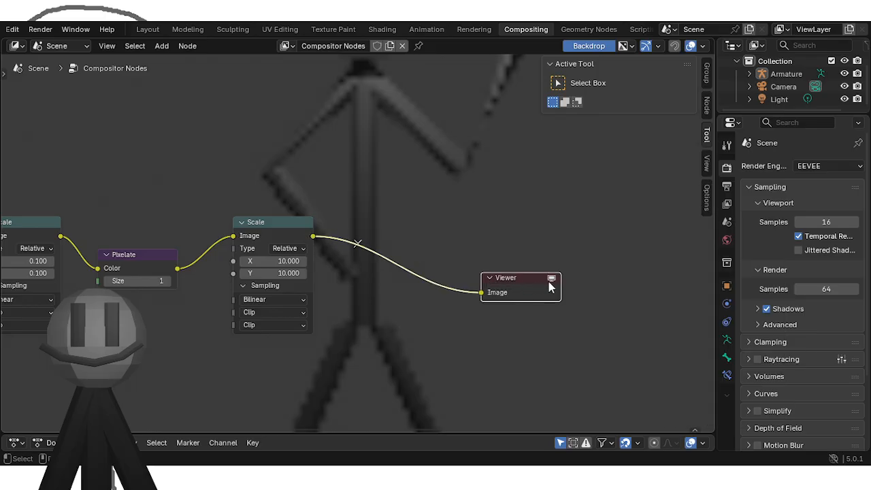
{"action": "left_click_drag", "start_coordinate": [517, 278], "coordinate": [542, 250]}
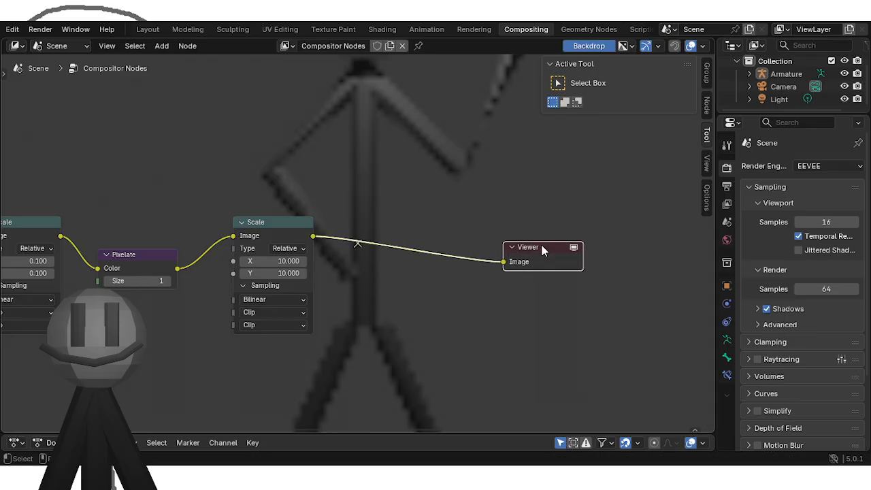
Step: Switch to the Layout workspace, box-select the whole character with its armature, and copy the selected objects
{"action": "left_click", "coordinate": [148, 29]}
{"action": "left_click_drag", "start_coordinate": [460, 378], "coordinate": [333, 150]}
{"action": "right_click", "coordinate": [351, 161]}
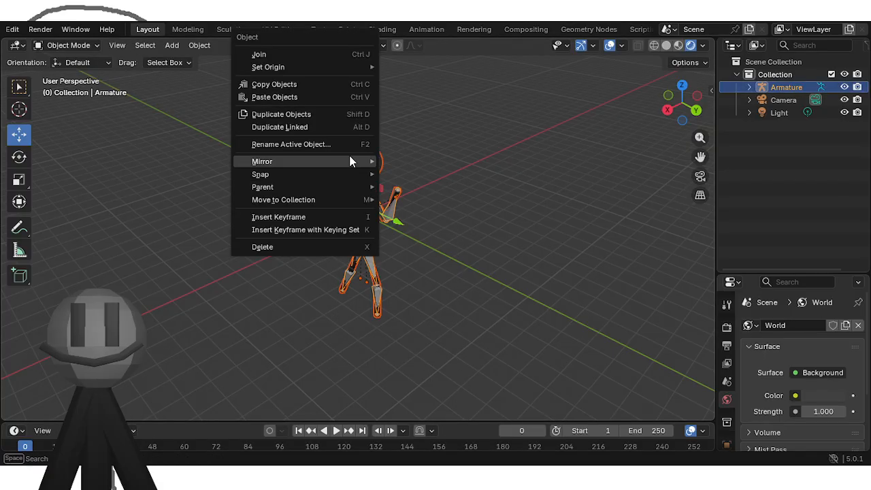
{"action": "middle_click_drag", "start_coordinate": [300, 302], "coordinate": [391, 179]}
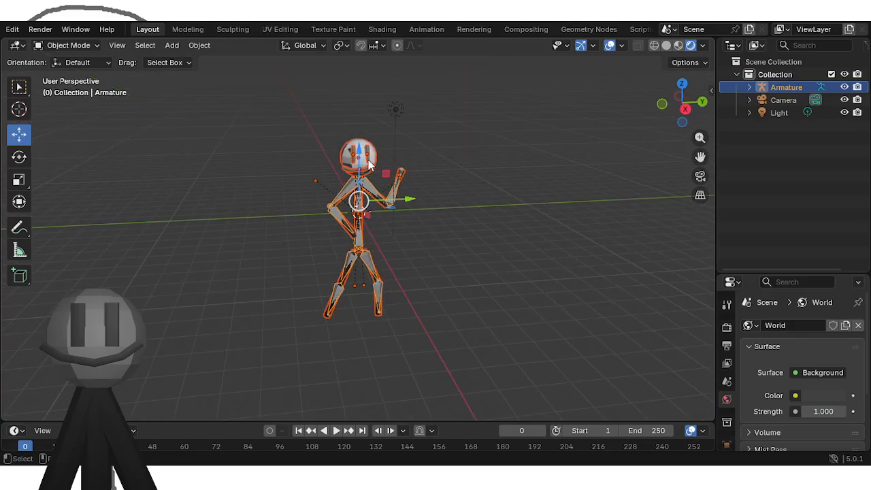
{"action": "right_click", "coordinate": [370, 166]}
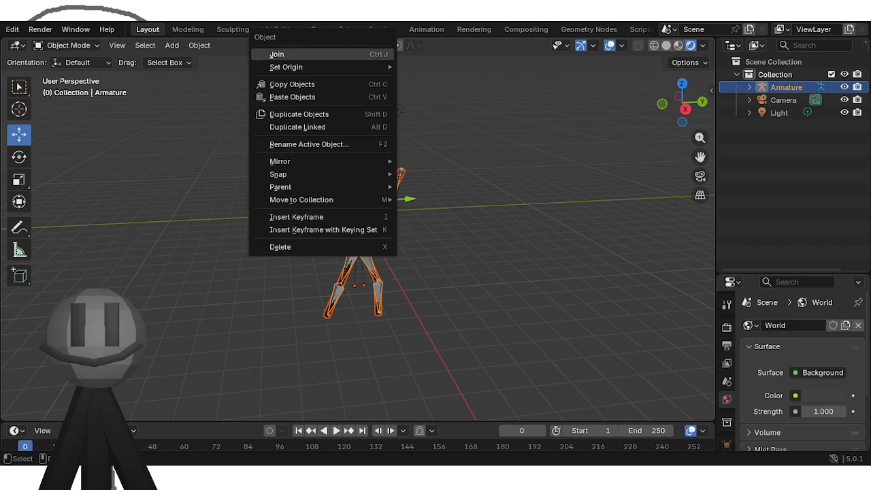
{"action": "left_click", "coordinate": [16, 31]}
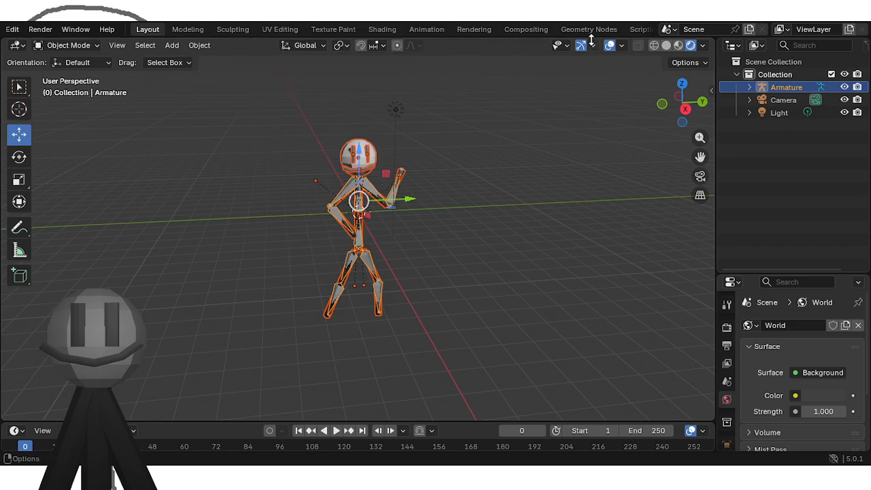
{"action": "right_click", "coordinate": [800, 90]}
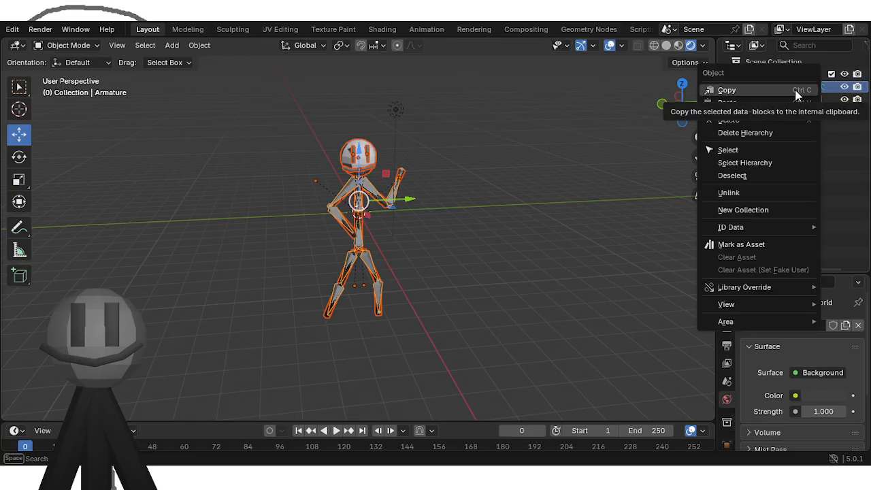
{"action": "left_click", "coordinate": [796, 90]}
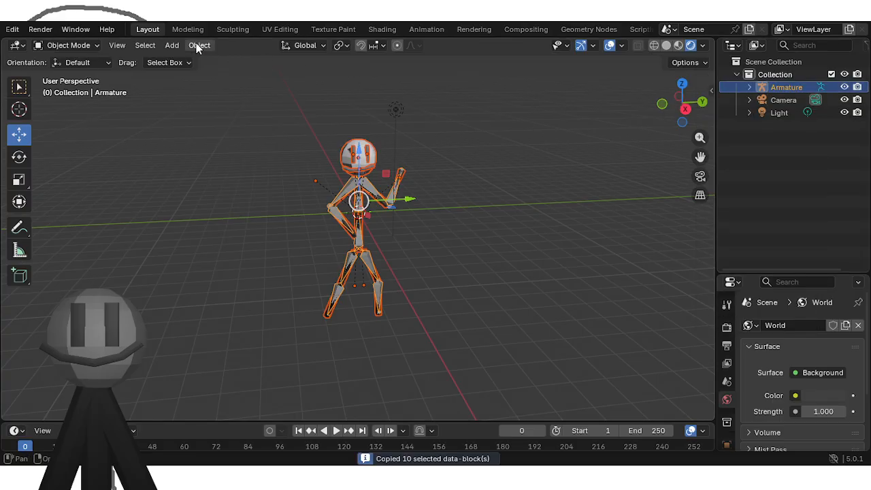
Step: Roll back through the undo history to the Bilinear change just before the link cuts, and undo one further action
{"action": "left_click", "coordinate": [12, 30]}
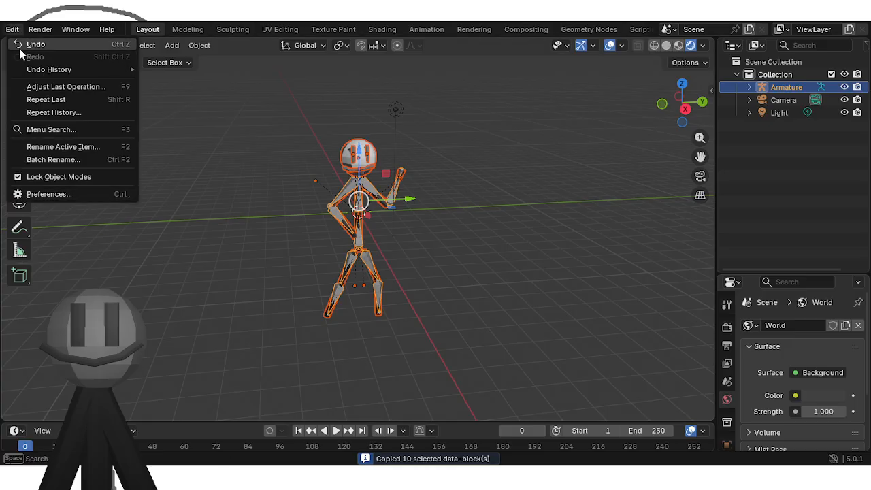
{"action": "mouse_move", "coordinate": [39, 69]}
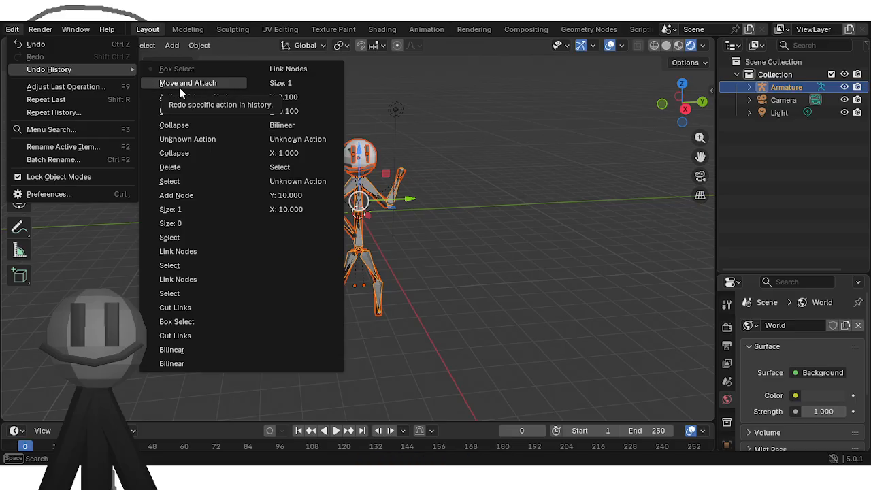
{"action": "left_click", "coordinate": [189, 365]}
{"action": "left_click", "coordinate": [52, 46]}
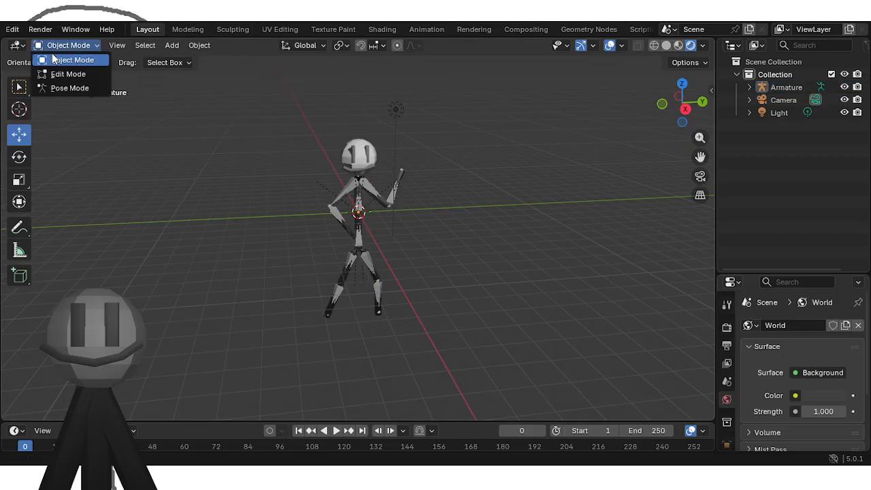
{"action": "left_click", "coordinate": [12, 29]}
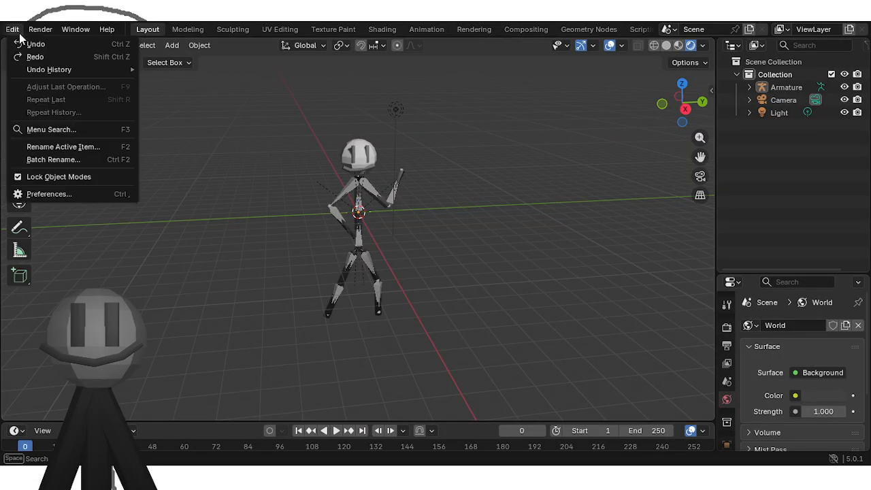
{"action": "left_click", "coordinate": [24, 44]}
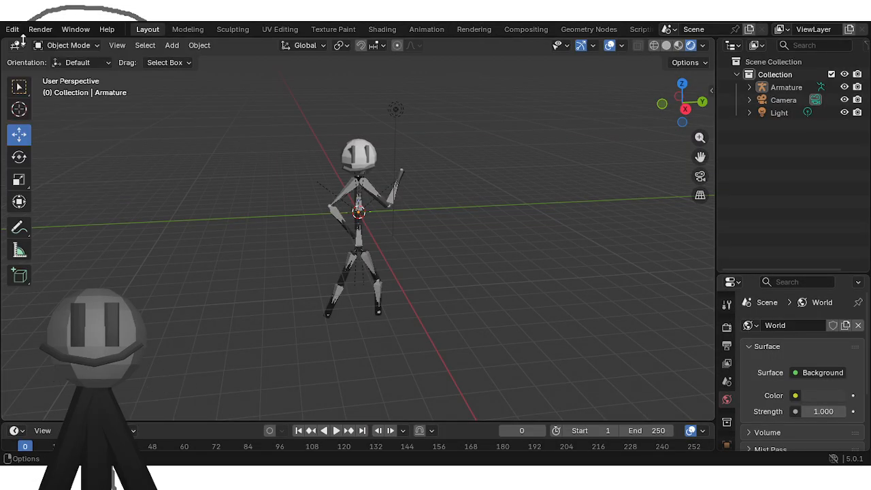
Step: Switch to the Compositing workspace and undo the last three changes to the Scale nodes
{"action": "left_click", "coordinate": [535, 30]}
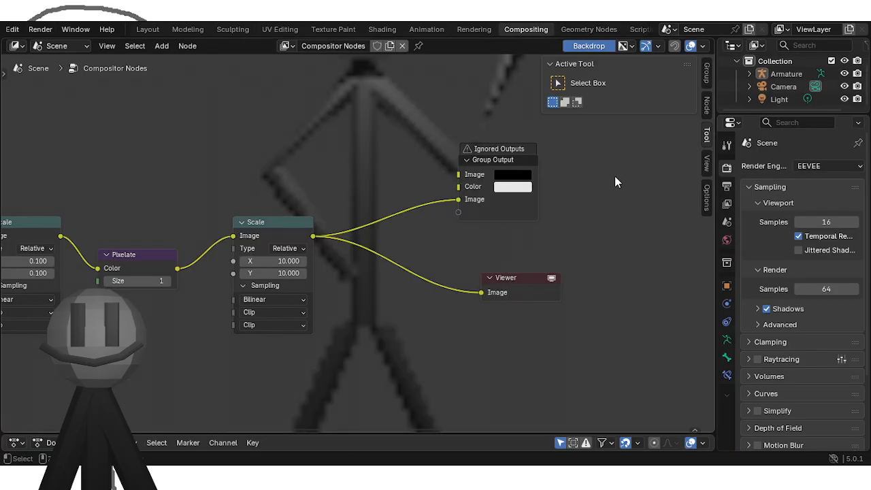
{"action": "key", "text": "ctrl+z"}
{"action": "key", "text": "ctrl+z"}
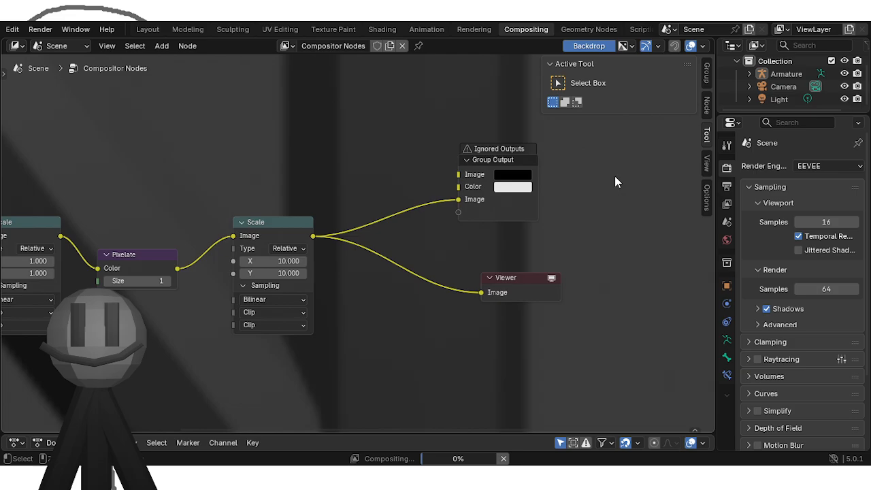
{"action": "key", "text": "ctrl+z"}
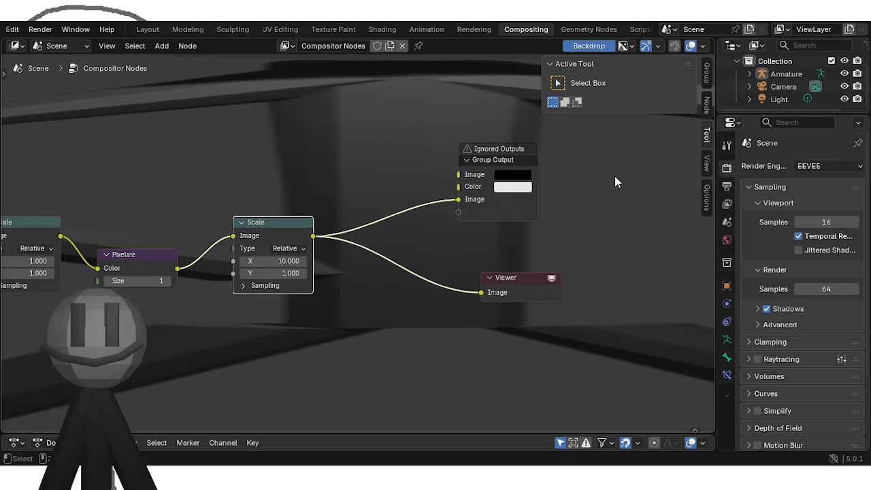
Step: Set the first Scale node's X factor to 0.1
{"action": "scroll", "coordinate": [615, 175], "scroll_direction": "down", "scroll_amount": 5, "text": "ctrl"}
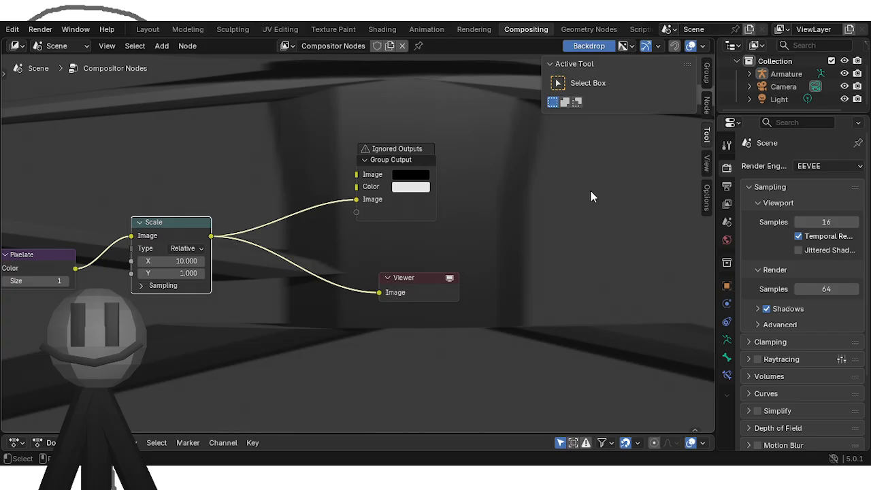
{"action": "scroll", "coordinate": [536, 213], "scroll_direction": "down", "scroll_amount": 3, "text": "ctrl"}
{"action": "middle_click_drag", "start_coordinate": [456, 250], "coordinate": [610, 237]}
{"action": "middle_click_drag", "start_coordinate": [437, 269], "coordinate": [612, 268]}
{"action": "scroll", "coordinate": [354, 256], "scroll_direction": "up", "scroll_amount": 1}
{"action": "left_click", "coordinate": [196, 246]}
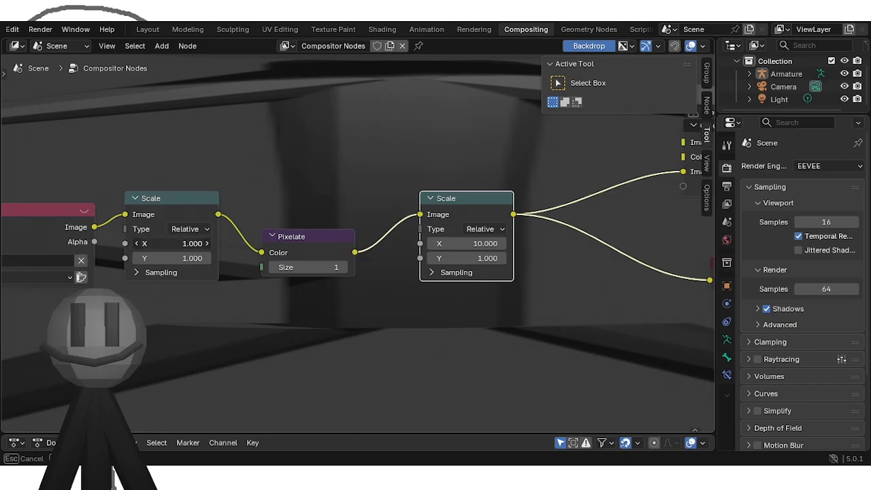
{"action": "type", "text": "0.1"}
{"action": "key", "text": "Return"}
{"action": "left_click", "coordinate": [192, 263]}
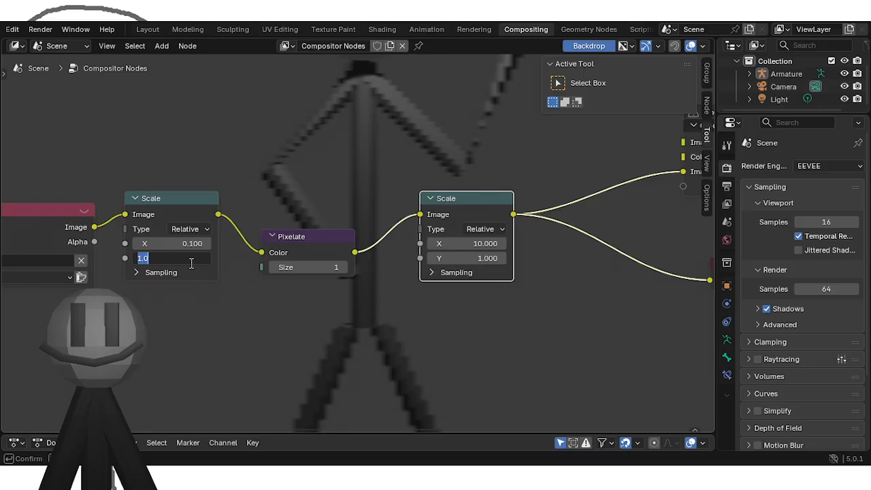
{"action": "key", "text": "Return"}
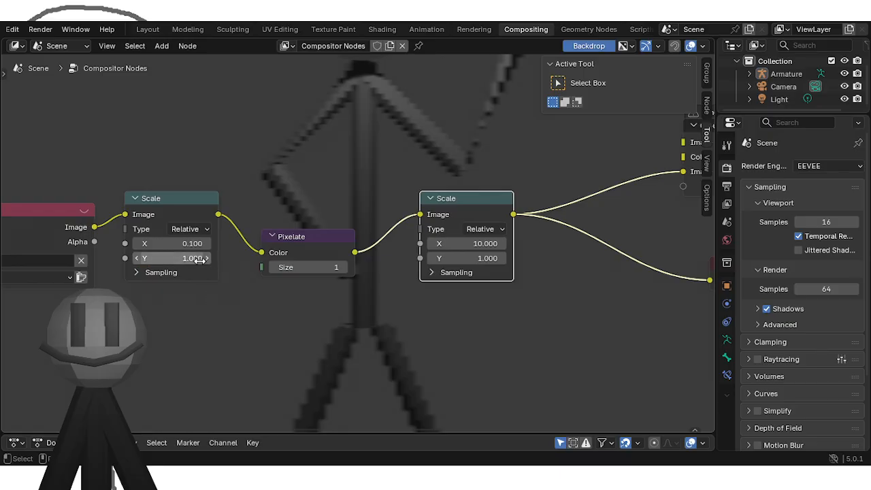
Step: Render the scene image with the current compositor setup
{"action": "scroll", "coordinate": [234, 315], "scroll_direction": "down", "scroll_amount": 5}
{"action": "scroll", "coordinate": [233, 314], "scroll_direction": "up", "scroll_amount": 2}
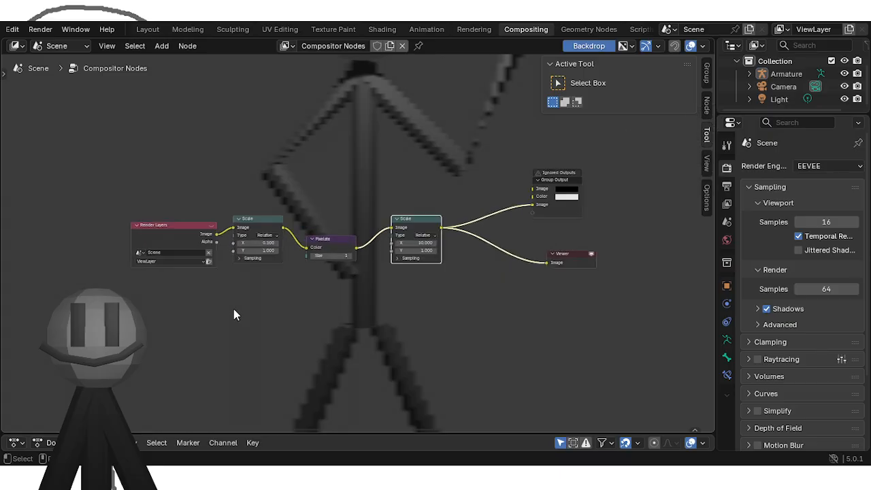
{"action": "key", "text": "Home"}
{"action": "left_click", "coordinate": [40, 29]}
{"action": "left_click", "coordinate": [58, 43]}
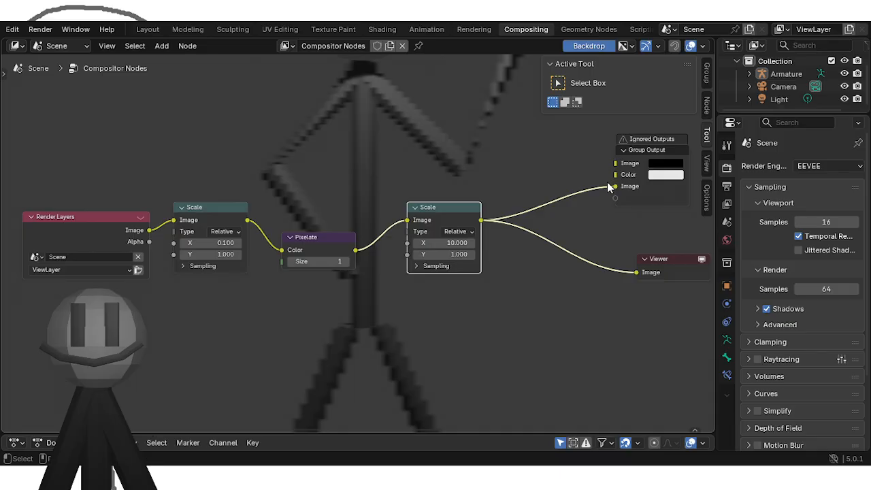
Step: Link the second Scale node's output to the Group Output's unconnected Image and Color inputs and render the image
{"action": "left_click_drag", "start_coordinate": [608, 184], "coordinate": [479, 222]}
{"action": "left_click_drag", "start_coordinate": [616, 164], "coordinate": [481, 222]}
{"action": "left_click", "coordinate": [480, 139]}
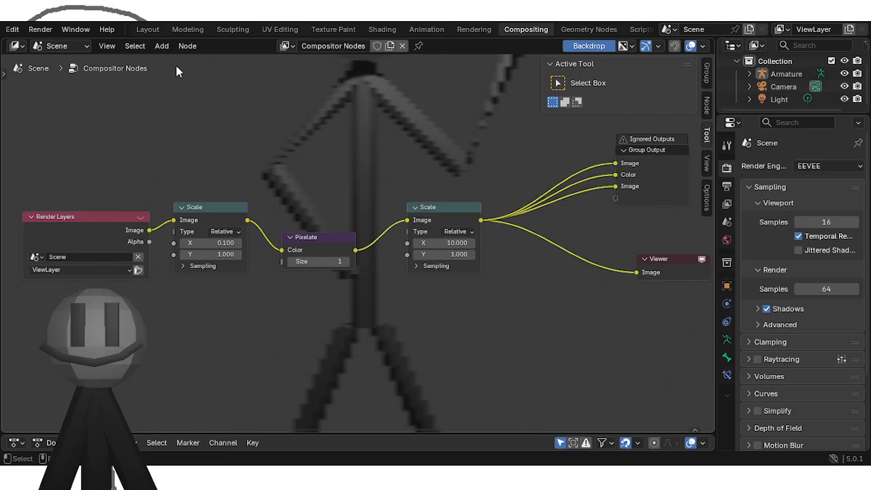
{"action": "left_click", "coordinate": [39, 34]}
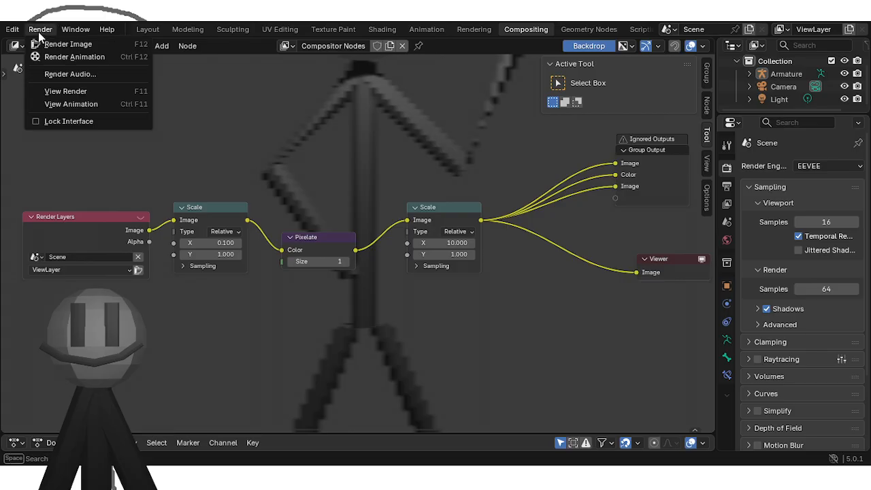
{"action": "left_click", "coordinate": [54, 43]}
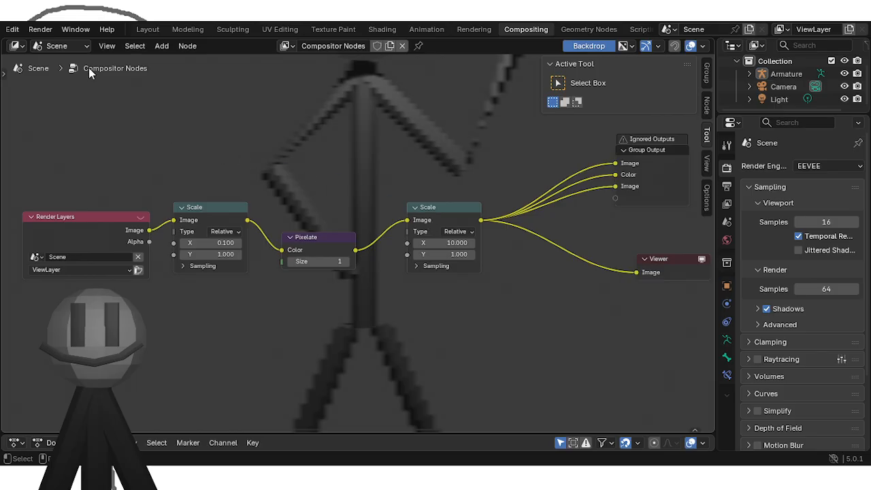
Step: Set the X factor to 0.5 on the first Scale node and to 5 on the second Scale node
{"action": "left_click", "coordinate": [219, 244]}
{"action": "type", "text": "0.5"}
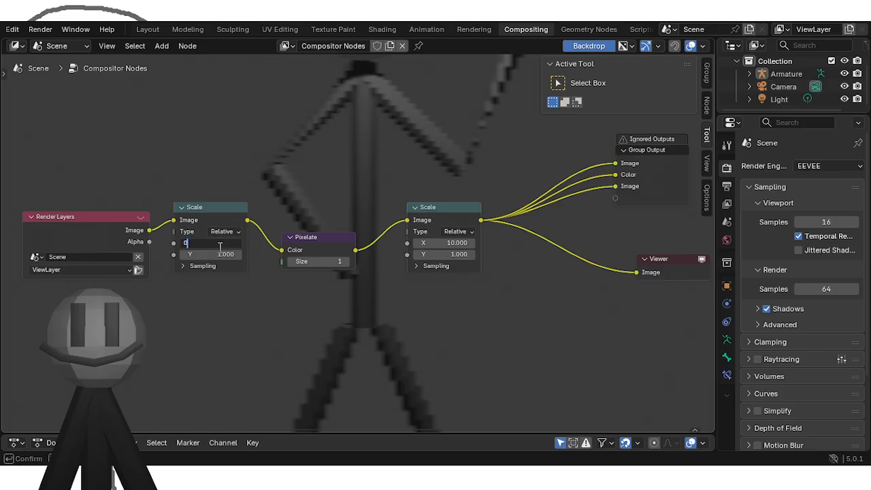
{"action": "key", "text": "Return"}
{"action": "left_click", "coordinate": [457, 243]}
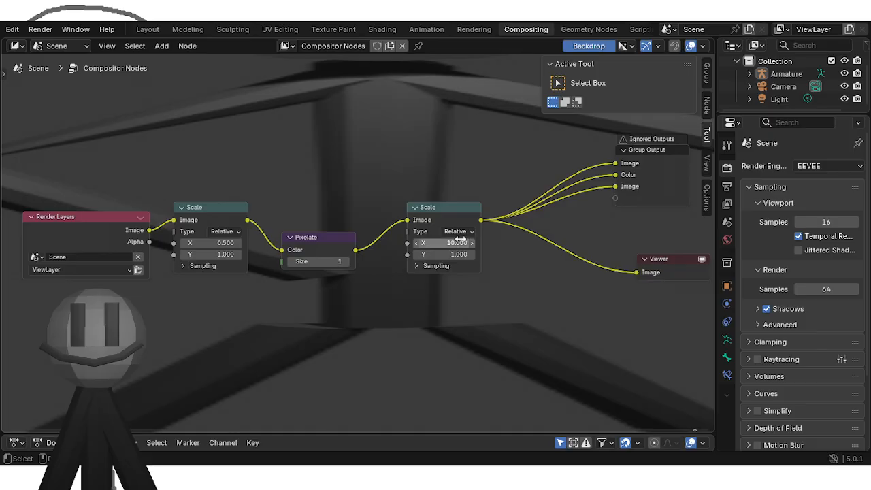
{"action": "type", "text": "5"}
{"action": "key", "text": "Return"}
{"action": "key", "text": "5"}
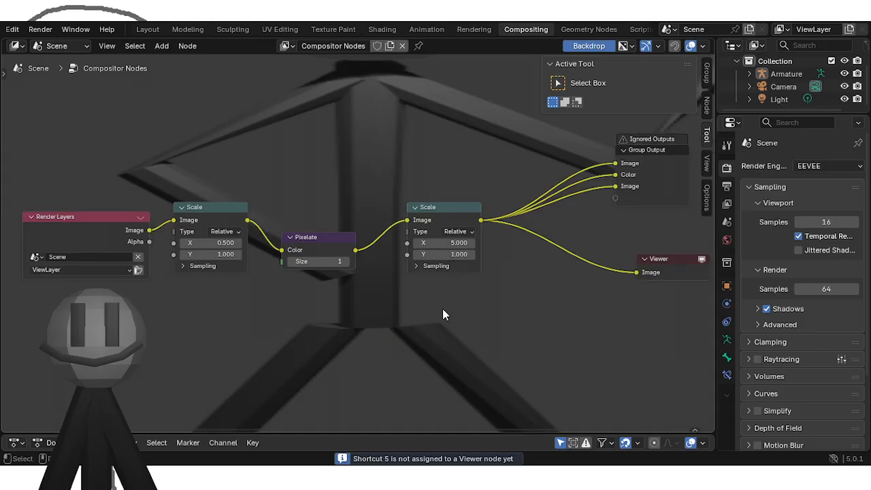
Step: Set the Y factor to 5 on the second Scale node and to 0.5 on the first Scale node
{"action": "left_click", "coordinate": [459, 255]}
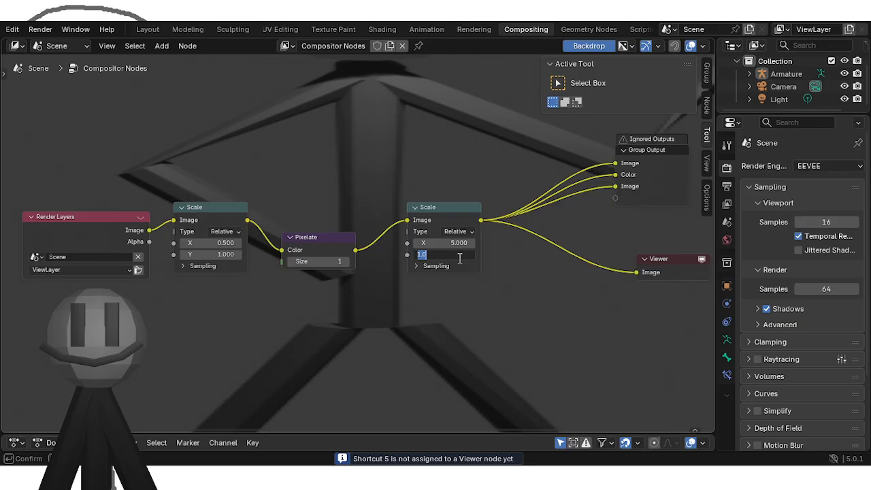
{"action": "type", "text": "5"}
{"action": "key", "text": "Return"}
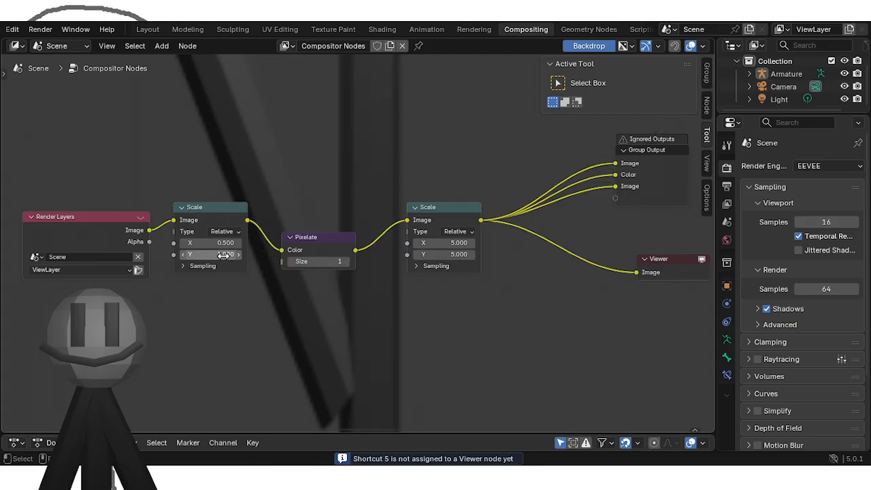
{"action": "left_click", "coordinate": [225, 255]}
{"action": "type", "text": "0.5"}
{"action": "key", "text": "Return"}
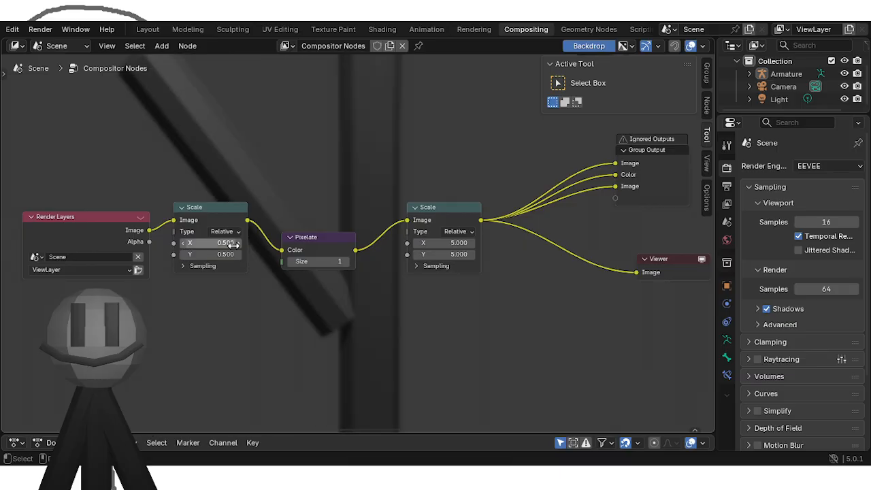
Step: Set the first Scale node's X and Y factors to 0.2 and render the image
{"action": "left_click", "coordinate": [222, 244]}
{"action": "type", "text": "0"}
{"action": "type", "text": ".2"}
{"action": "key", "text": "Return"}
{"action": "left_click", "coordinate": [218, 256]}
{"action": "type", "text": "0.2"}
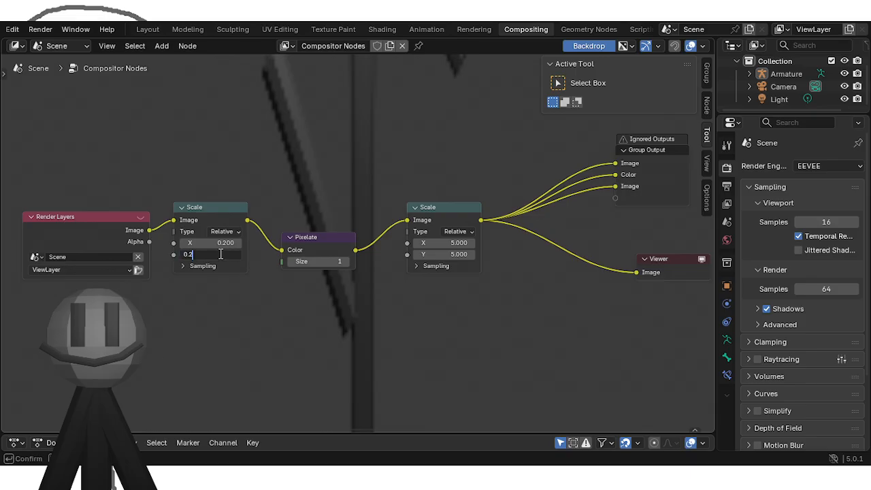
{"action": "key", "text": "Return"}
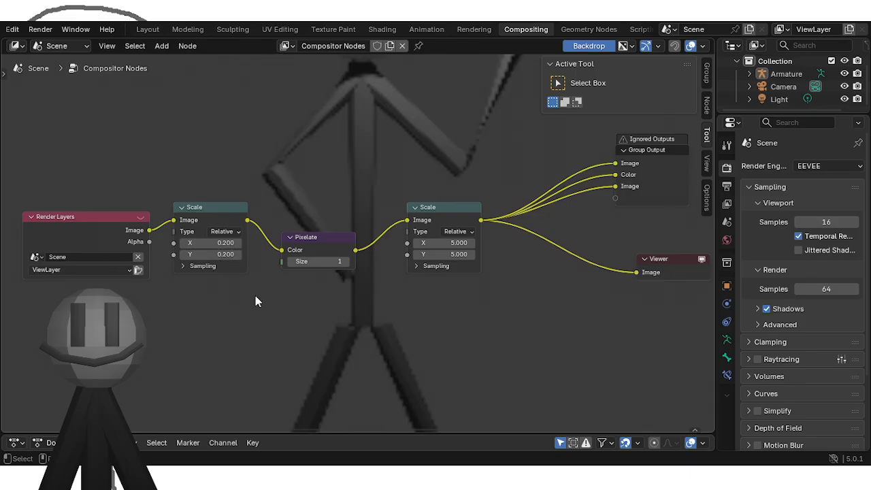
{"action": "left_click", "coordinate": [40, 29]}
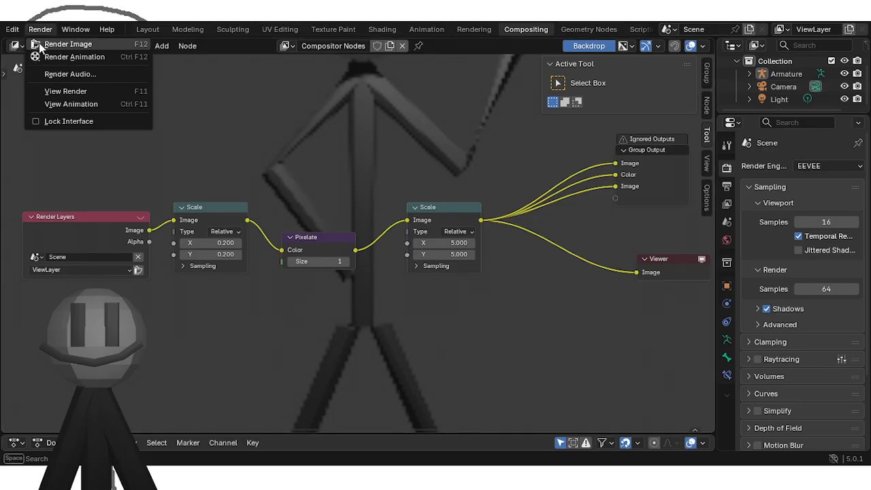
{"action": "left_click", "coordinate": [41, 45]}
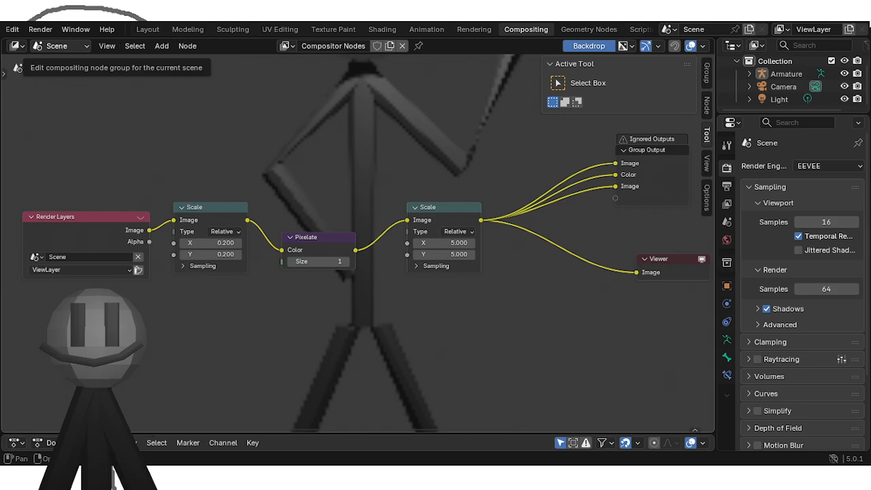
Step: Enable viewport Jittered Shadows and a Transparent film in the EEVEE render settings
{"action": "left_click", "coordinate": [727, 240]}
{"action": "left_click", "coordinate": [727, 223]}
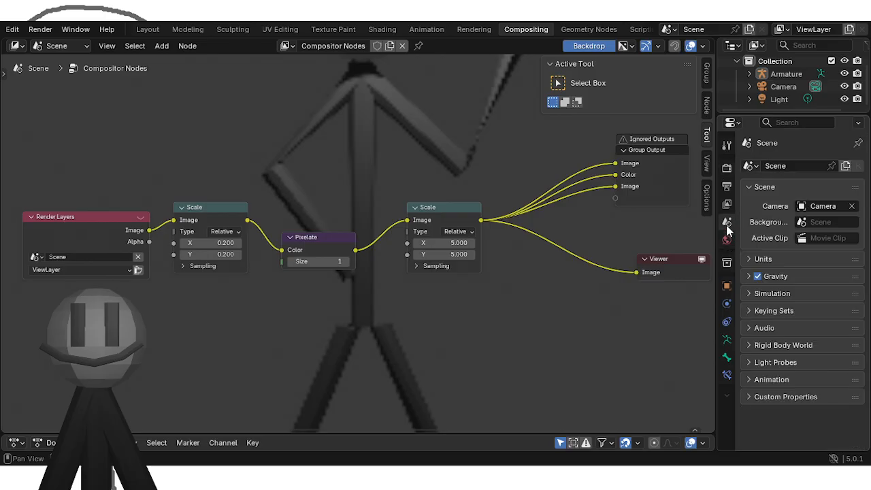
{"action": "left_click", "coordinate": [727, 204]}
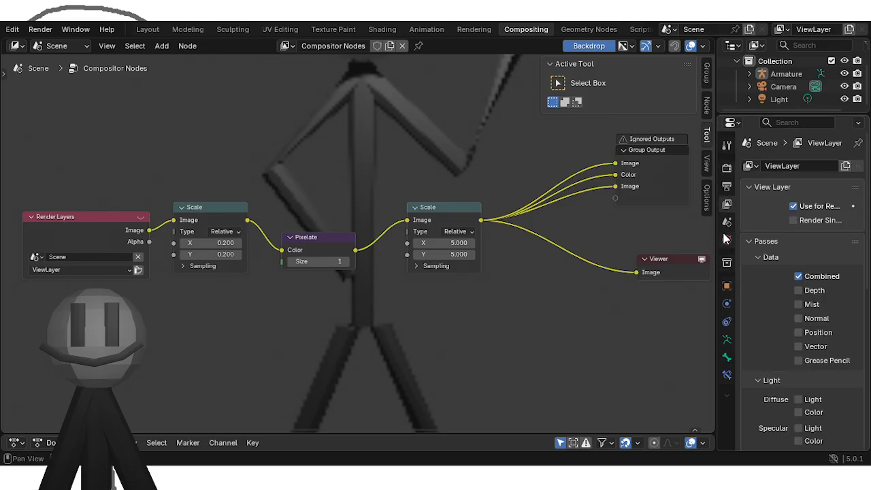
{"action": "left_click", "coordinate": [727, 167]}
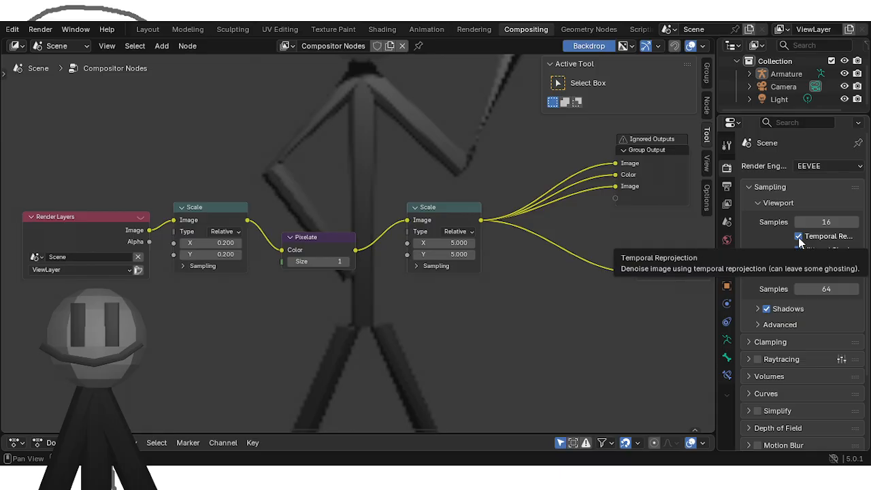
{"action": "scroll", "coordinate": [786, 339], "scroll_direction": "down", "scroll_amount": 1}
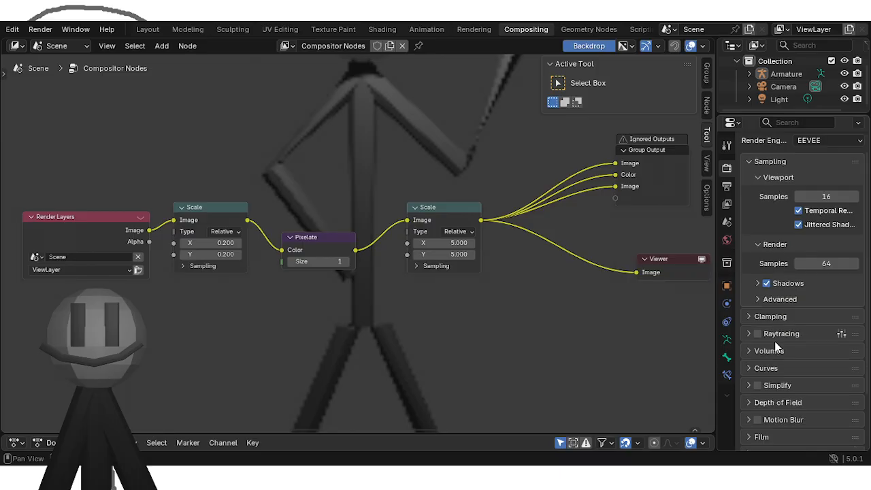
{"action": "scroll", "coordinate": [757, 442], "scroll_direction": "down", "scroll_amount": 1}
{"action": "left_click", "coordinate": [792, 443]}
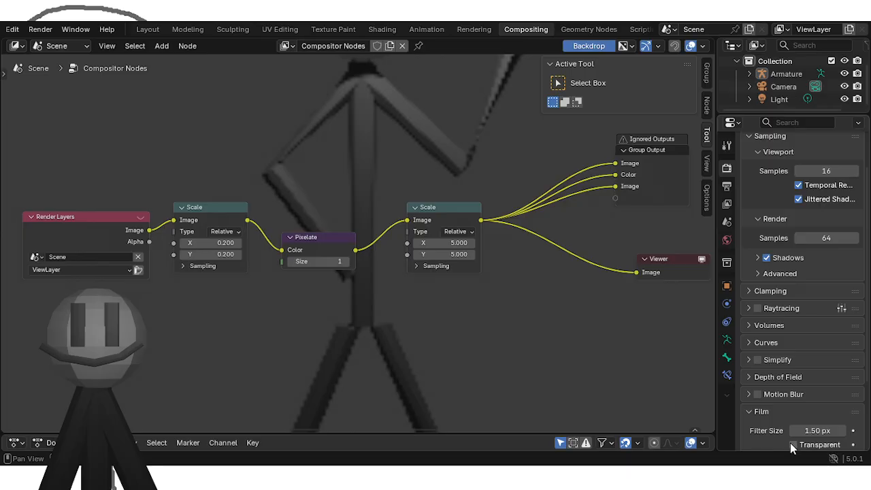
{"action": "scroll", "coordinate": [790, 442], "scroll_direction": "down", "scroll_amount": 2}
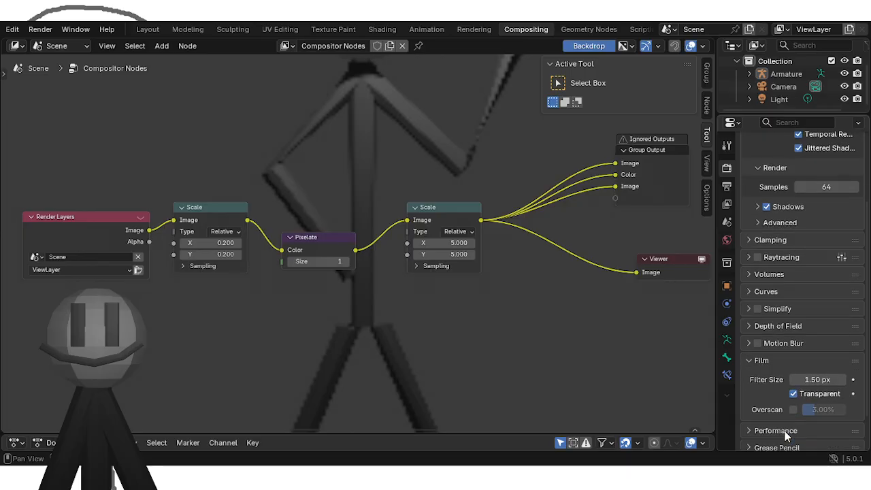
Step: Render the image with the transparent film, quit Blender and switch to stickmin1.png in Aseprite
{"action": "left_click", "coordinate": [40, 30]}
{"action": "left_click", "coordinate": [61, 43]}
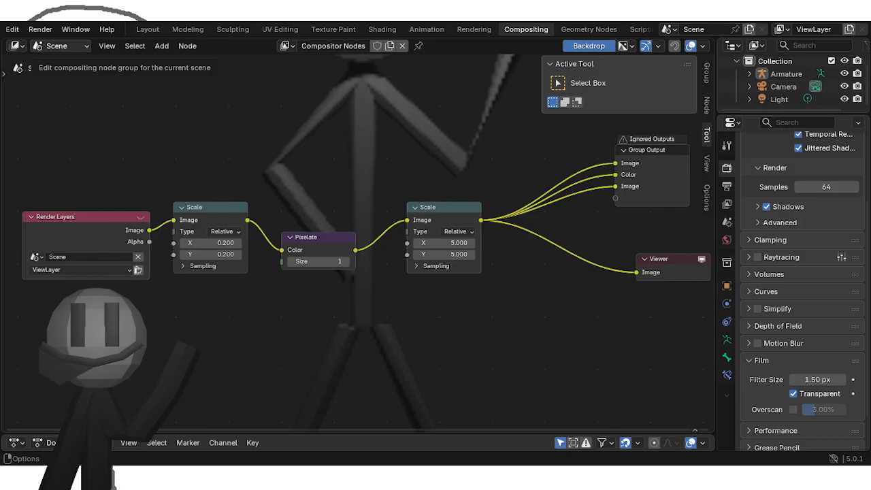
{"action": "key", "text": "ctrl+q"}
{"action": "left_click", "coordinate": [426, 265]}
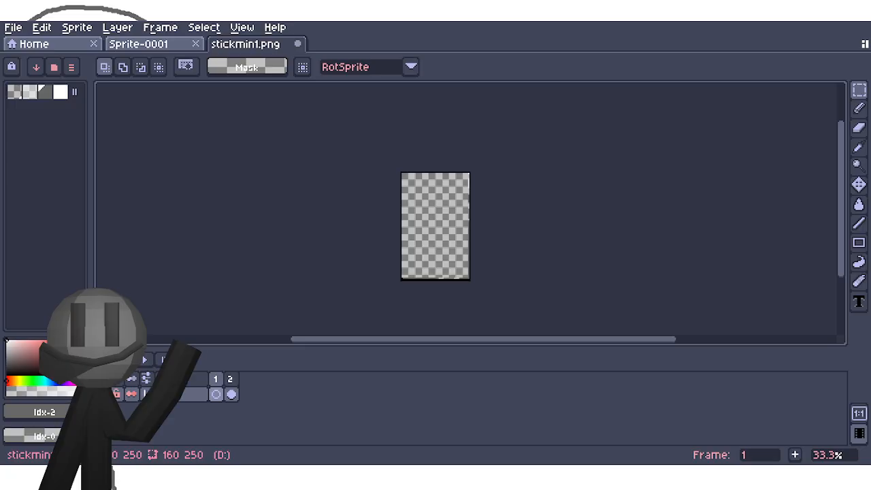
Step: Clear the layer's cel in frame 2 and return to frame 1
{"action": "left_click", "coordinate": [232, 395]}
{"action": "right_click", "coordinate": [231, 395]}
{"action": "left_click", "coordinate": [259, 365]}
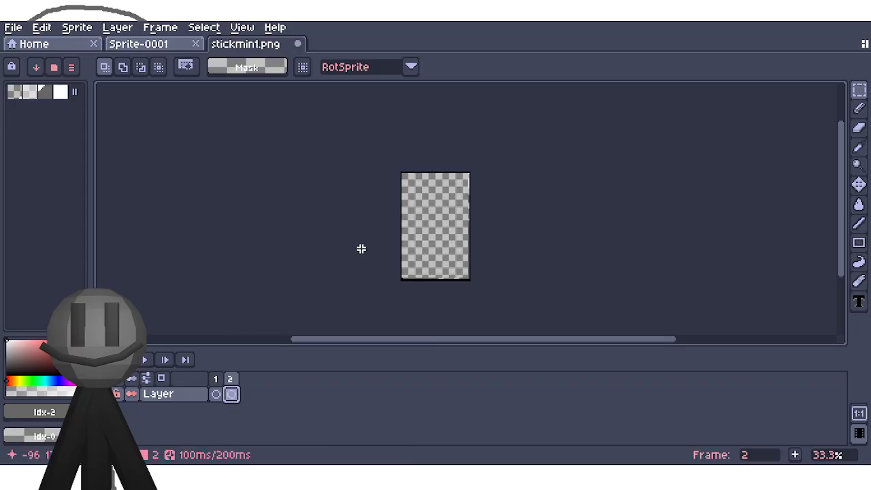
{"action": "scroll", "coordinate": [437, 204], "scroll_direction": "up", "scroll_amount": 1}
{"action": "key", "text": "Left"}
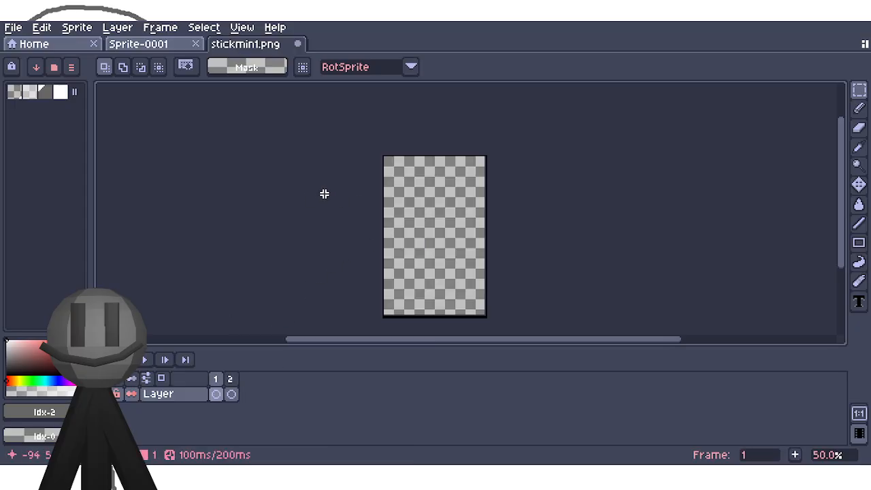
Step: With the 10 px Pencil tool, sketch a stick figure's round head, eyes, smile and vertical body line on frame 1
{"action": "middle_click_drag", "start_coordinate": [323, 195], "coordinate": [345, 158]}
{"action": "left_click", "coordinate": [864, 95]}
{"action": "left_click", "coordinate": [859, 107]}
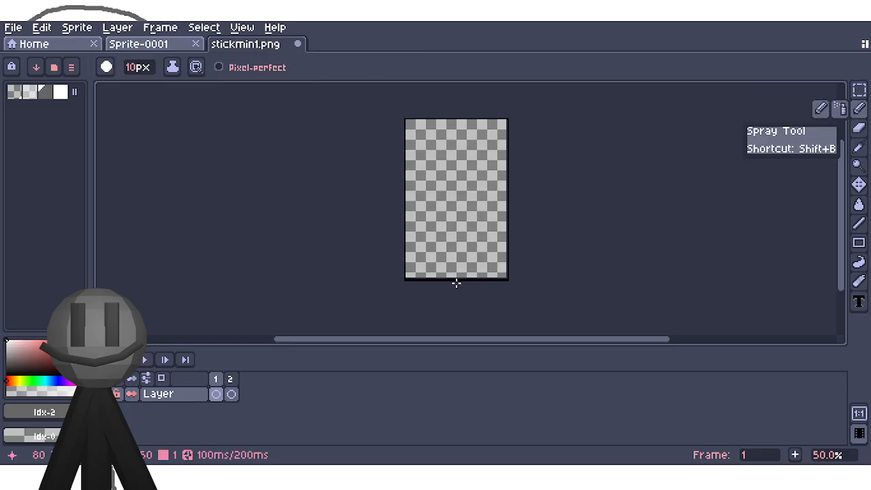
{"action": "mouse_move", "coordinate": [424, 259]}
{"action": "left_mouse_down"}
{"action": "mouse_move", "coordinate": [423, 183]}
{"action": "mouse_move", "coordinate": [440, 175]}
{"action": "mouse_move", "coordinate": [453, 148]}
{"action": "mouse_move", "coordinate": [408, 135]}
{"action": "left_mouse_up"}
{"action": "middle_click_drag", "start_coordinate": [429, 184], "coordinate": [445, 172]}
{"action": "key", "text": "ctrl+z"}
{"action": "mouse_move", "coordinate": [463, 298]}
{"action": "left_mouse_down"}
{"action": "mouse_move", "coordinate": [468, 194]}
{"action": "mouse_move", "coordinate": [501, 140]}
{"action": "mouse_move", "coordinate": [455, 125]}
{"action": "mouse_move", "coordinate": [436, 145]}
{"action": "mouse_move", "coordinate": [469, 177]}
{"action": "mouse_move", "coordinate": [494, 231]}
{"action": "left_mouse_up"}
{"action": "scroll", "coordinate": [469, 176], "scroll_direction": "up", "scroll_amount": 2}
{"action": "left_click_drag", "start_coordinate": [404, 146], "coordinate": [401, 204]}
{"action": "mouse_move", "coordinate": [380, 228]}
{"action": "left_mouse_down"}
{"action": "mouse_move", "coordinate": [431, 268]}
{"action": "mouse_move", "coordinate": [466, 260]}
{"action": "left_mouse_up"}
{"action": "scroll", "coordinate": [466, 260], "scroll_direction": "down", "scroll_amount": 1}
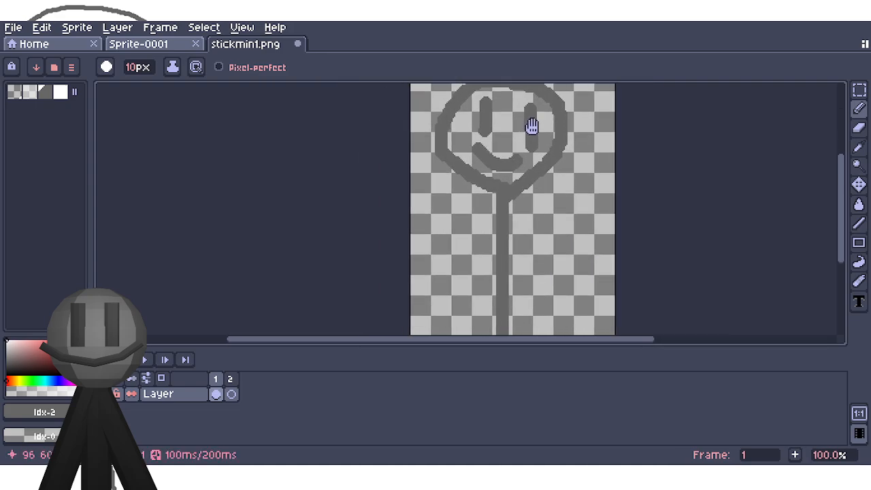
Step: Undo the last stroke and draw a slanted limb line from the figure's neck down to the canvas's lower left
{"action": "key", "text": "ctrl+z"}
{"action": "mouse_move", "coordinate": [407, 193]}
{"action": "left_mouse_down"}
{"action": "mouse_move", "coordinate": [442, 221]}
{"action": "mouse_move", "coordinate": [507, 204]}
{"action": "mouse_move", "coordinate": [466, 258]}
{"action": "left_mouse_up"}
{"action": "scroll", "coordinate": [507, 204], "scroll_direction": "down", "scroll_amount": 2}
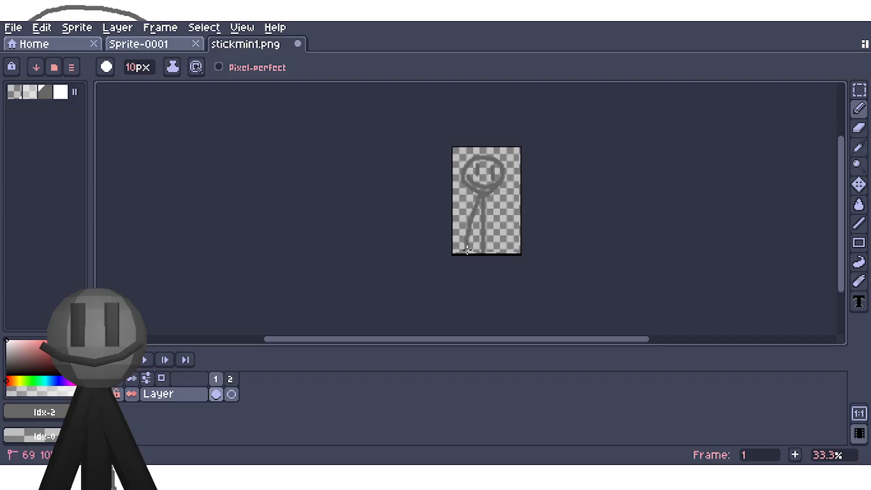
Step: Draw a second slanted limb from the neck toward the canvas's lower right and fill the head's interior with white using the Paint Bucket
{"action": "left_click_drag", "start_coordinate": [483, 196], "coordinate": [500, 252]}
{"action": "left_click", "coordinate": [62, 92]}
{"action": "scroll", "coordinate": [451, 134], "scroll_direction": "up", "scroll_amount": 2}
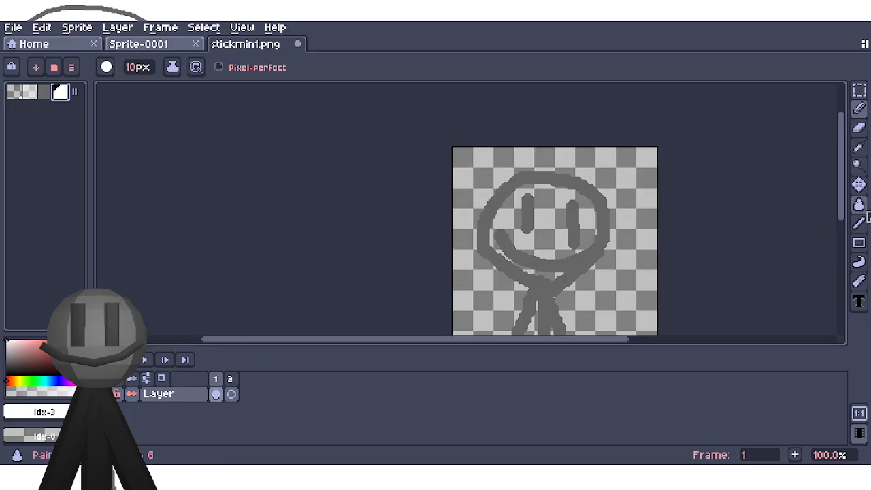
{"action": "left_click", "coordinate": [859, 204]}
{"action": "left_click", "coordinate": [556, 217]}
{"action": "scroll", "coordinate": [554, 215], "scroll_direction": "down", "scroll_amount": 1}
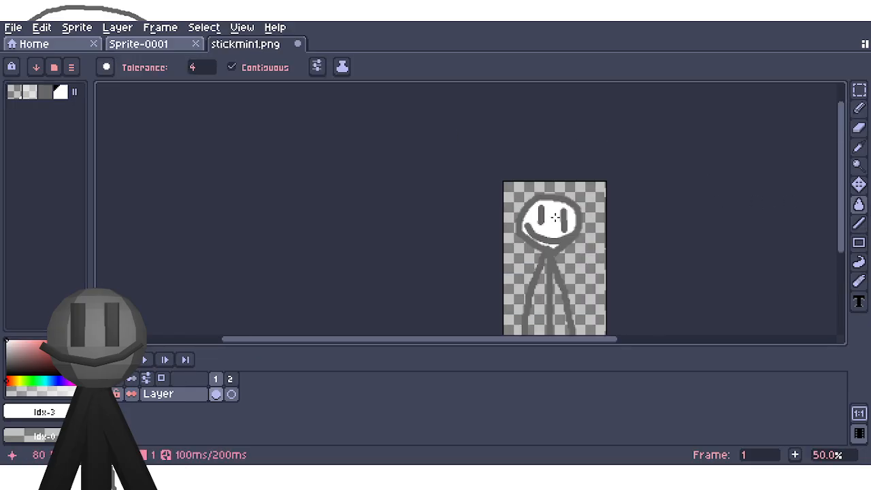
Step: On frame 2, sketch the stick figure's head outline, two slanted eyes and a mouth in grey with the 10 px Pencil tool
{"action": "key", "text": "Right"}
{"action": "left_click", "coordinate": [863, 109]}
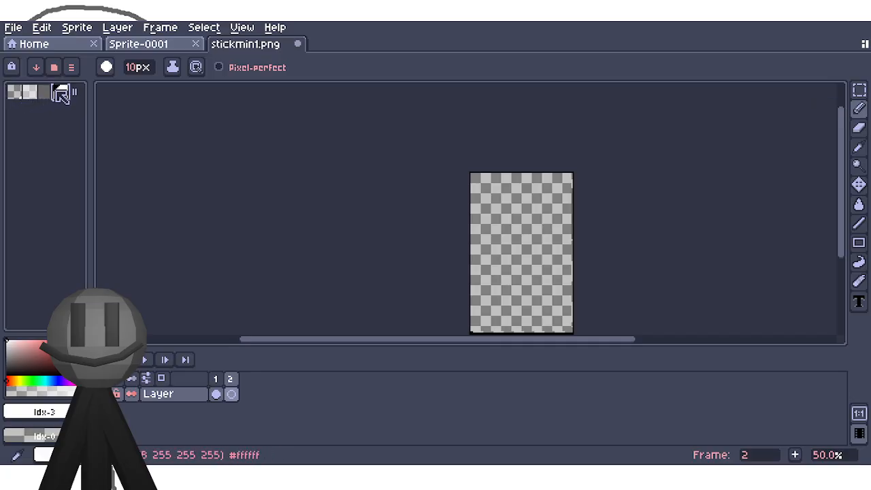
{"action": "left_click", "coordinate": [50, 89]}
{"action": "mouse_move", "coordinate": [508, 188]}
{"action": "left_mouse_down"}
{"action": "mouse_move", "coordinate": [487, 203]}
{"action": "mouse_move", "coordinate": [483, 233]}
{"action": "mouse_move", "coordinate": [518, 236]}
{"action": "mouse_move", "coordinate": [528, 205]}
{"action": "left_mouse_up"}
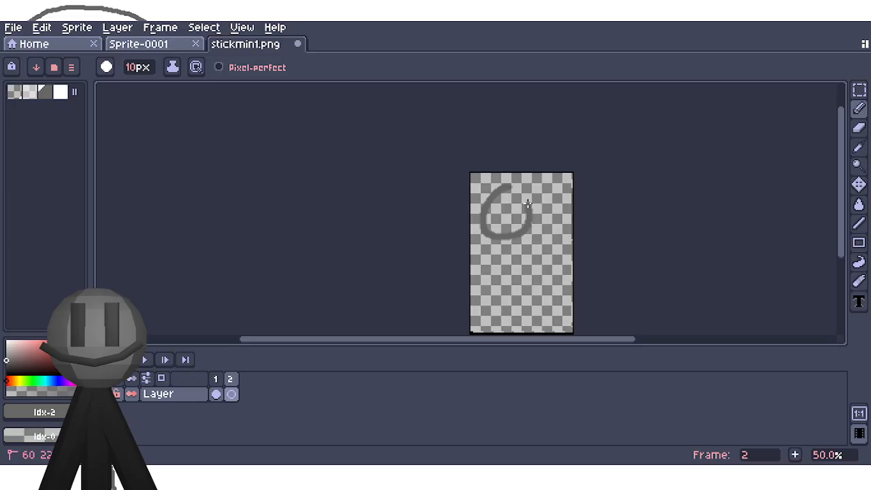
{"action": "scroll", "coordinate": [497, 202], "scroll_direction": "up", "scroll_amount": 2}
{"action": "left_click_drag", "start_coordinate": [486, 185], "coordinate": [506, 243]}
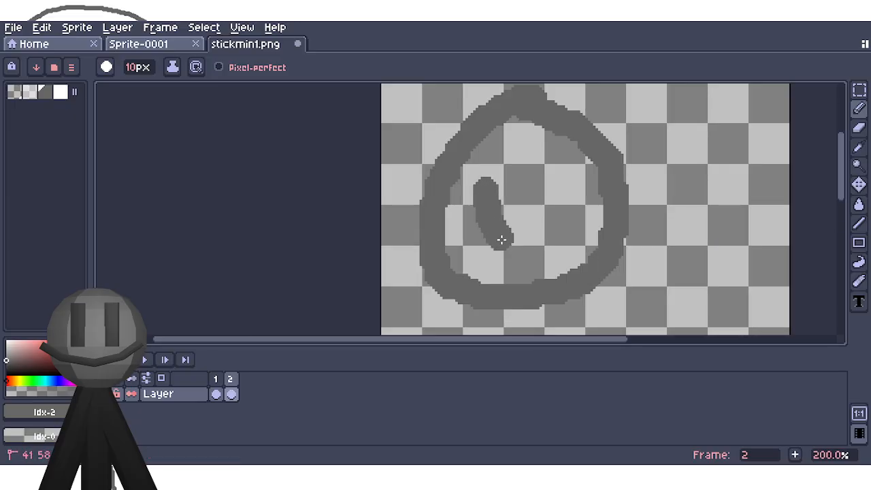
{"action": "left_click_drag", "start_coordinate": [526, 158], "coordinate": [565, 207]}
{"action": "mouse_move", "coordinate": [590, 174]}
{"action": "left_mouse_down"}
{"action": "mouse_move", "coordinate": [551, 254]}
{"action": "mouse_move", "coordinate": [479, 251]}
{"action": "mouse_move", "coordinate": [481, 272]}
{"action": "mouse_move", "coordinate": [520, 268]}
{"action": "mouse_move", "coordinate": [513, 286]}
{"action": "mouse_move", "coordinate": [480, 279]}
{"action": "left_mouse_up"}
Step: Draw the frame 2 figure's body line, a curved limb and a fan-shaped wing spreading from the neck
{"action": "scroll", "coordinate": [480, 278], "scroll_direction": "down", "scroll_amount": 2}
{"action": "left_click_drag", "start_coordinate": [523, 176], "coordinate": [532, 274]}
{"action": "mouse_move", "coordinate": [523, 177]}
{"action": "left_mouse_down"}
{"action": "mouse_move", "coordinate": [487, 207]}
{"action": "mouse_move", "coordinate": [495, 256]}
{"action": "left_mouse_up"}
{"action": "mouse_move", "coordinate": [528, 177]}
{"action": "left_mouse_down"}
{"action": "mouse_move", "coordinate": [546, 118]}
{"action": "mouse_move", "coordinate": [562, 139]}
{"action": "mouse_move", "coordinate": [568, 191]}
{"action": "mouse_move", "coordinate": [535, 181]}
{"action": "mouse_move", "coordinate": [557, 149]}
{"action": "left_mouse_up"}
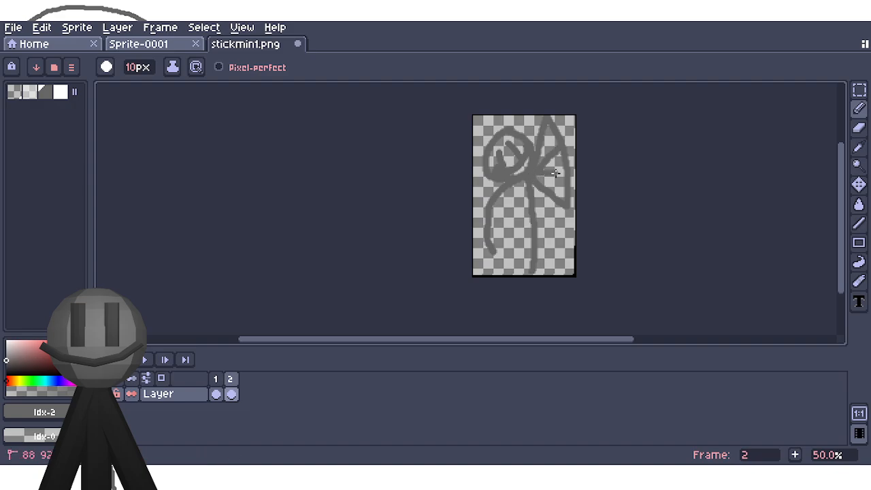
Step: Fill the enclosed areas of the frame 2 figure's head with white using the Paint Bucket
{"action": "scroll", "coordinate": [514, 179], "scroll_direction": "up", "scroll_amount": 1}
{"action": "left_click", "coordinate": [60, 92]}
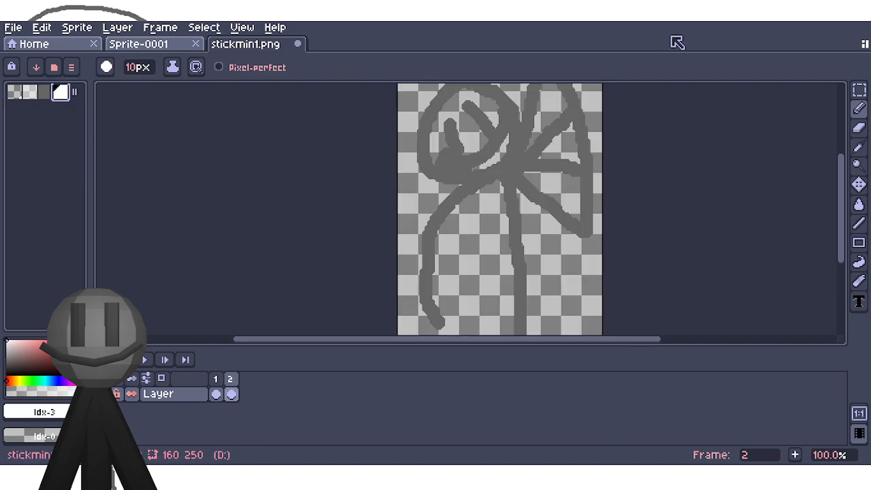
{"action": "left_click", "coordinate": [859, 205]}
{"action": "left_click", "coordinate": [451, 116]}
{"action": "left_click", "coordinate": [488, 151]}
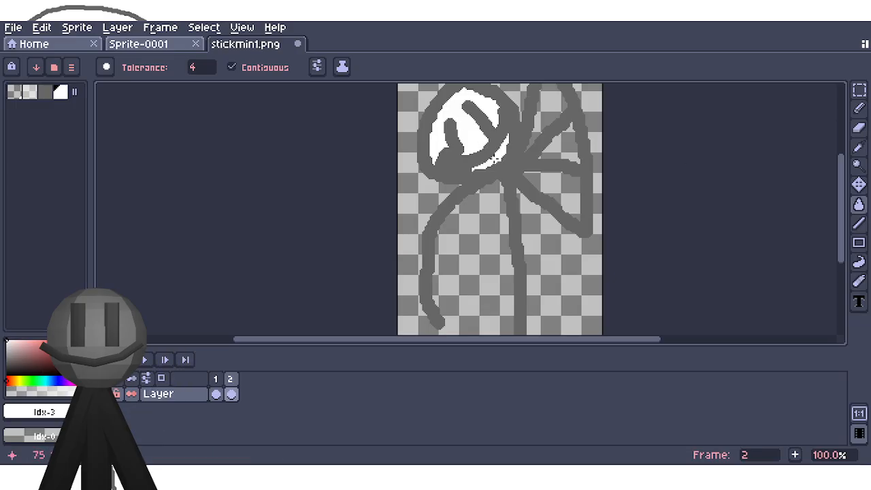
{"action": "scroll", "coordinate": [482, 156], "scroll_direction": "down", "scroll_amount": 1}
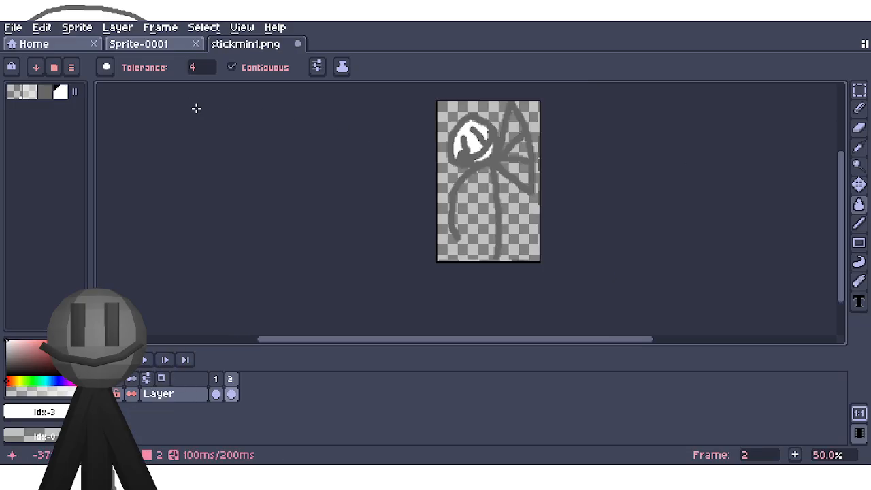
Step: Export all frames of the sprite as PNG images under the name stick1.png
{"action": "left_click", "coordinate": [12, 27]}
{"action": "mouse_move", "coordinate": [62, 156]}
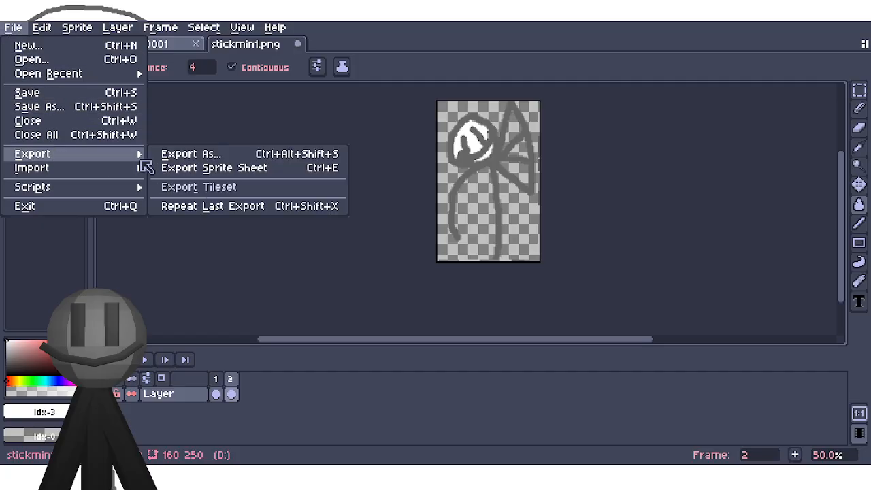
{"action": "left_click", "coordinate": [179, 154]}
{"action": "double_click", "coordinate": [180, 57]}
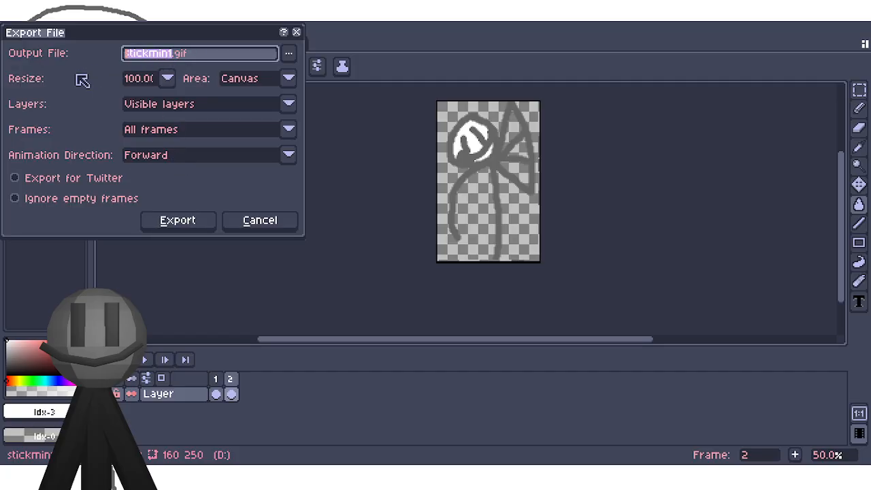
{"action": "type", "text": "stick"}
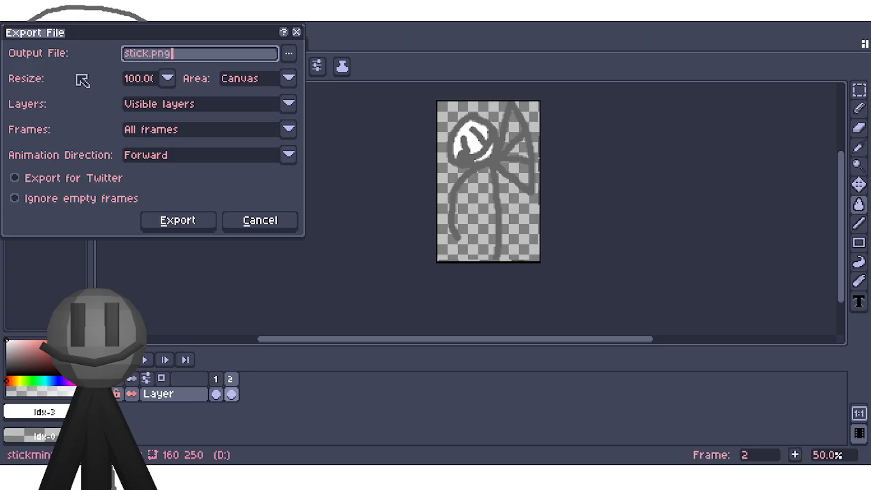
{"action": "type", "text": "1"}
{"action": "left_click", "coordinate": [197, 215]}
{"action": "left_click", "coordinate": [401, 281]}
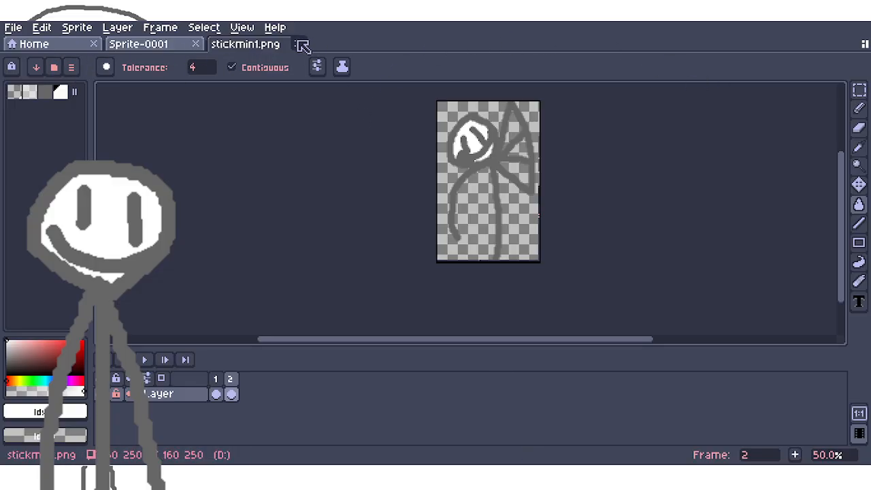
Step: Close stickmin1.png and open render.png
{"action": "left_click", "coordinate": [303, 45]}
{"action": "left_click", "coordinate": [418, 272]}
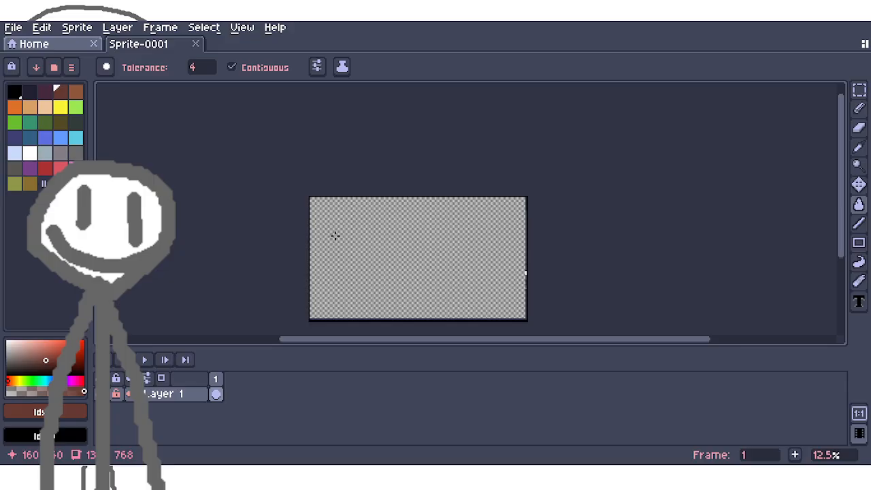
{"action": "left_click", "coordinate": [14, 27]}
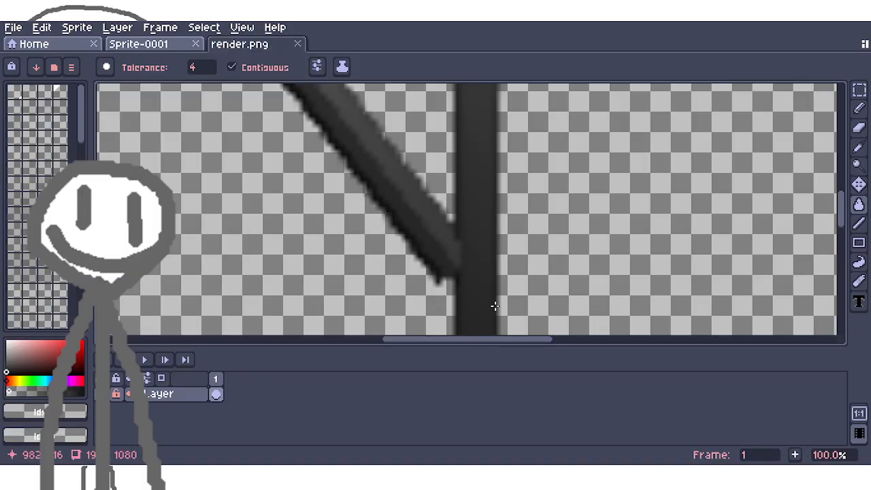
Step: Shrink the palette of render.png to its single transparent entry
{"action": "scroll", "coordinate": [435, 161], "scroll_direction": "up", "scroll_amount": 7}
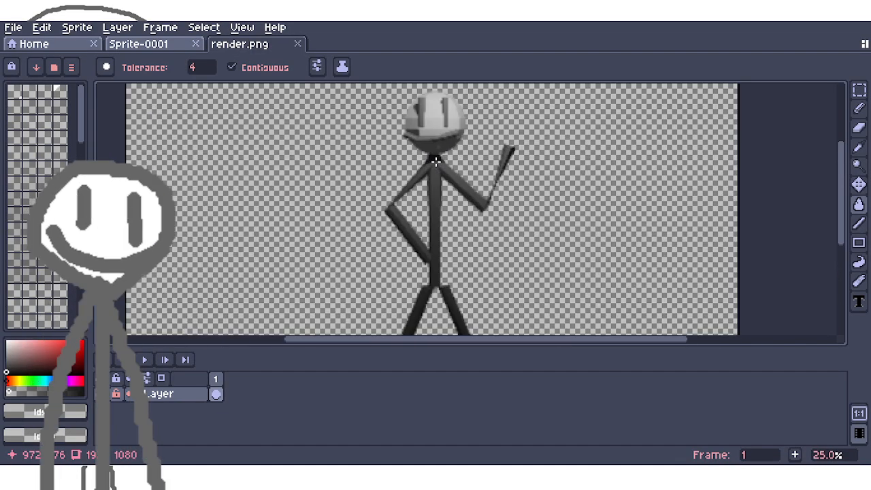
{"action": "scroll", "coordinate": [436, 162], "scroll_direction": "down", "scroll_amount": 6}
{"action": "scroll", "coordinate": [437, 162], "scroll_direction": "up", "scroll_amount": 10}
{"action": "scroll", "coordinate": [437, 162], "scroll_direction": "up", "scroll_amount": 8}
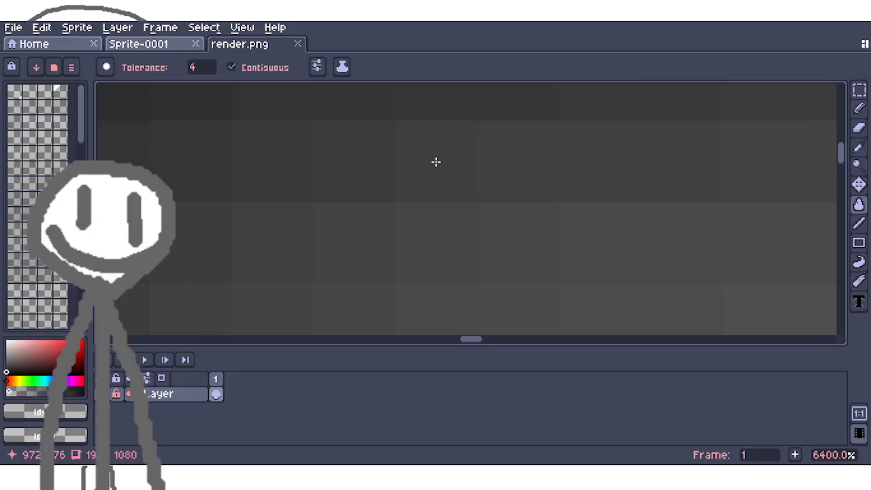
{"action": "scroll", "coordinate": [436, 162], "scroll_direction": "down", "scroll_amount": 20}
{"action": "scroll", "coordinate": [21, 238], "scroll_direction": "down", "scroll_amount": 15}
{"action": "left_click_drag", "start_coordinate": [30, 322], "coordinate": [21, 94]}
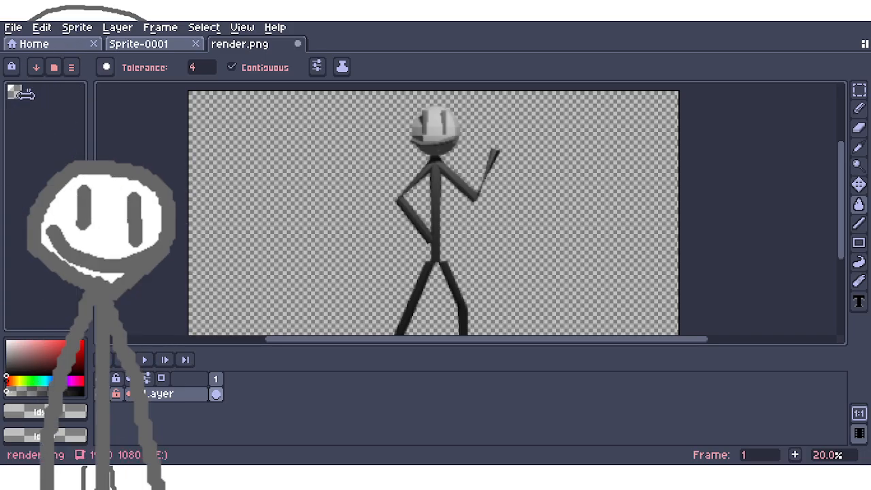
Step: Set the foreground color to hex 666666 and add it to the palette
{"action": "left_click", "coordinate": [61, 411]}
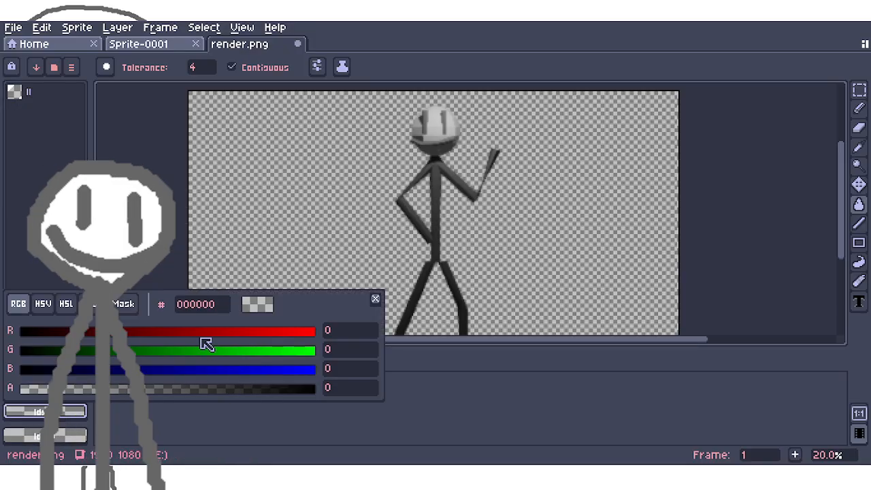
{"action": "left_click", "coordinate": [211, 304]}
{"action": "type", "text": "666666"}
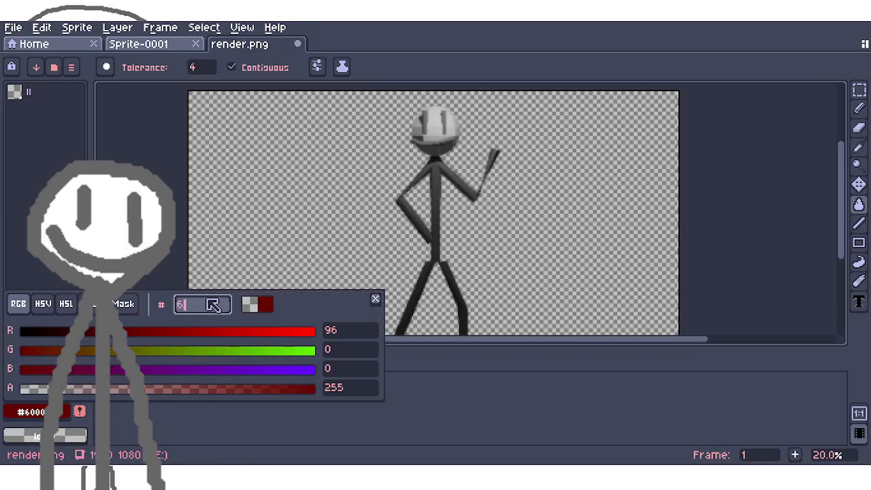
{"action": "left_click", "coordinate": [81, 414]}
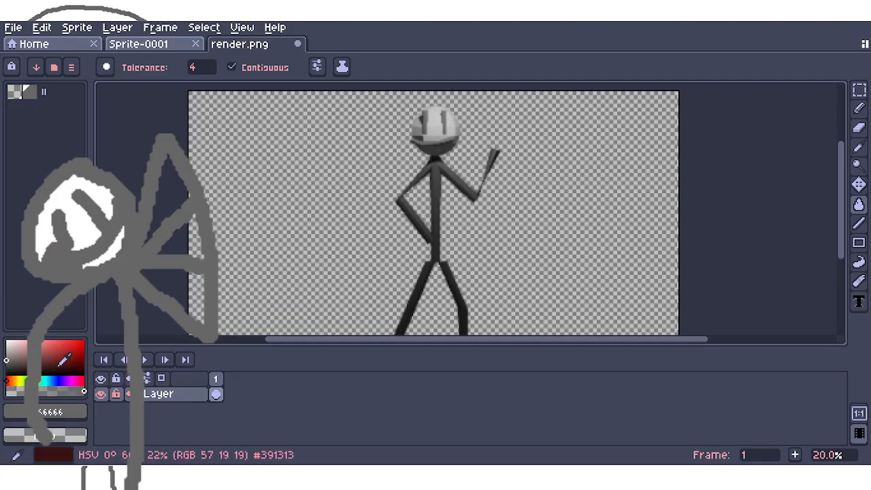
Step: Add white, light grey, near-black, mid grey and a very dark grey to the palette
{"action": "left_click", "coordinate": [86, 414]}
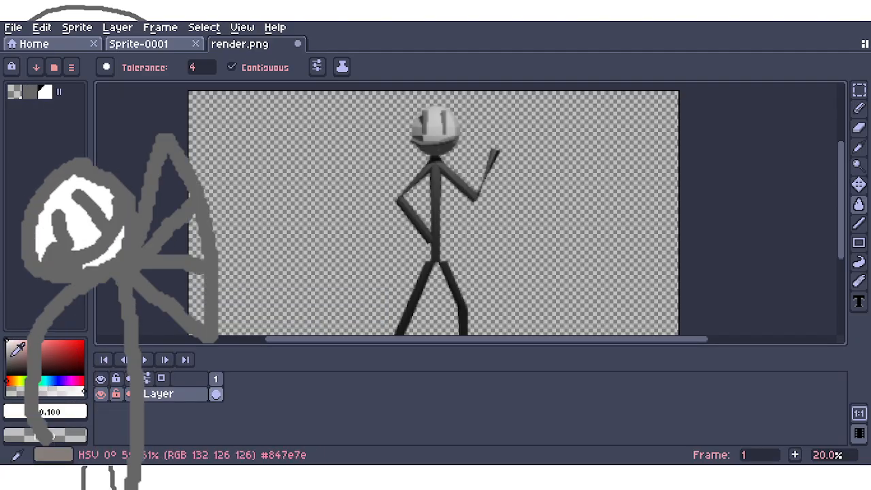
{"action": "left_click", "coordinate": [7, 354]}
{"action": "left_click", "coordinate": [82, 414]}
{"action": "left_click", "coordinate": [7, 371]}
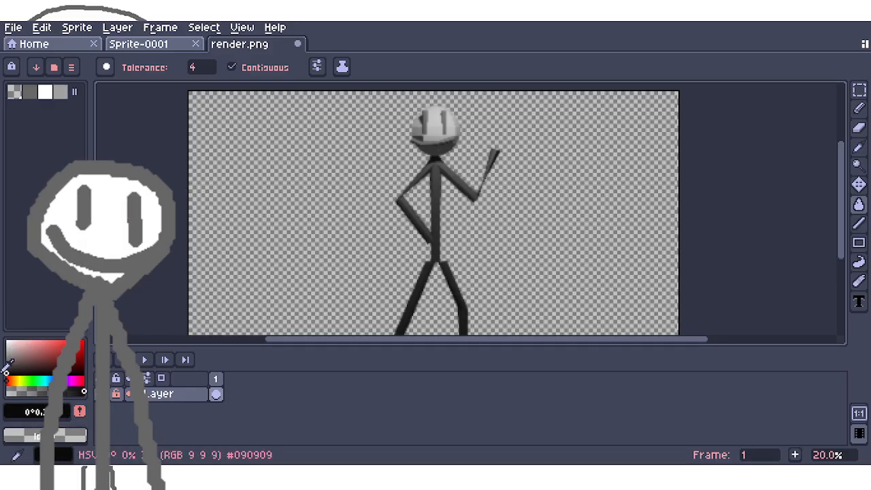
{"action": "left_click", "coordinate": [81, 413]}
{"action": "left_click", "coordinate": [8, 346]}
{"action": "left_click", "coordinate": [80, 414]}
{"action": "left_click", "coordinate": [8, 361]}
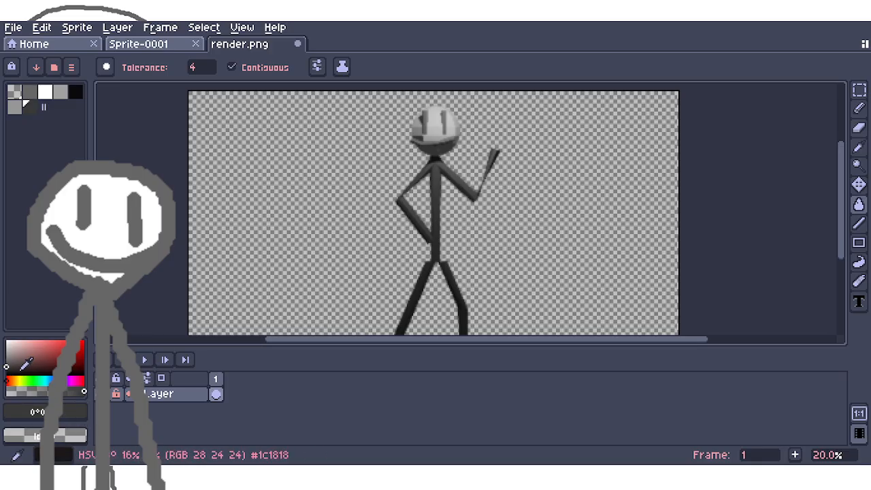
Step: Add a near-white, the dark grey #262626 and a slightly lighter dark grey to the palette
{"action": "left_click", "coordinate": [37, 372]}
{"action": "mouse_move", "coordinate": [6, 345]}
{"action": "left_mouse_down"}
{"action": "mouse_move", "coordinate": [4, 366]}
{"action": "mouse_move", "coordinate": [2, 342]}
{"action": "left_mouse_up"}
{"action": "left_click", "coordinate": [80, 412]}
{"action": "left_click", "coordinate": [8, 367]}
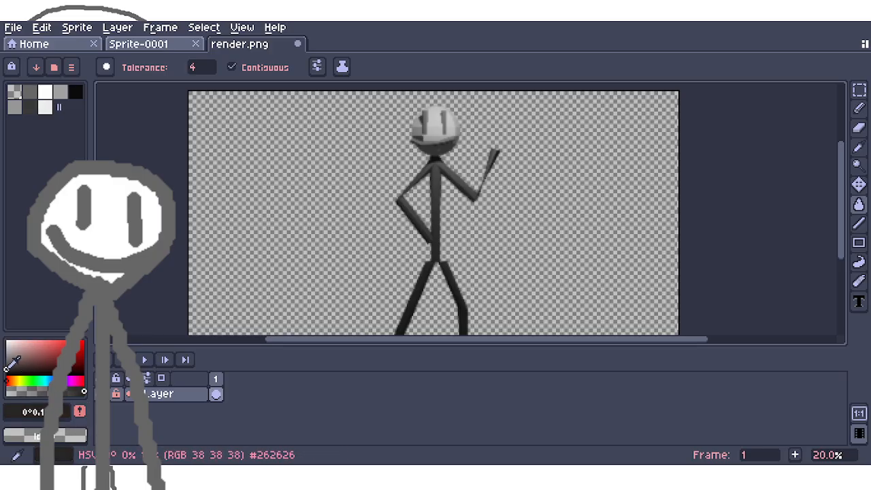
{"action": "left_click", "coordinate": [75, 412]}
{"action": "left_click_drag", "start_coordinate": [7, 361], "coordinate": [7, 361]}
{"action": "left_click", "coordinate": [79, 413]}
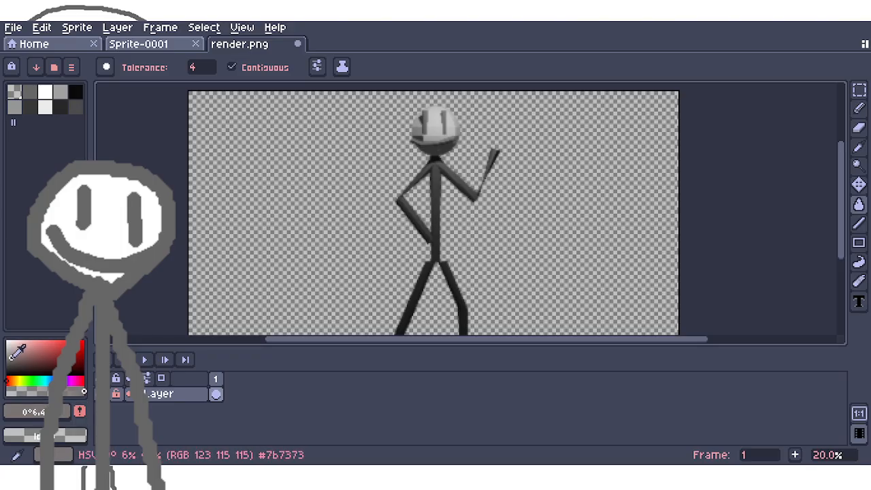
Step: Extend the palette with another light grey, a near-black, a medium grey and a dark grey
{"action": "left_click", "coordinate": [78, 416]}
{"action": "left_click_drag", "start_coordinate": [28, 371], "coordinate": [6, 363]}
{"action": "left_click", "coordinate": [76, 414]}
{"action": "left_click", "coordinate": [76, 414]}
{"action": "left_click", "coordinate": [79, 415]}
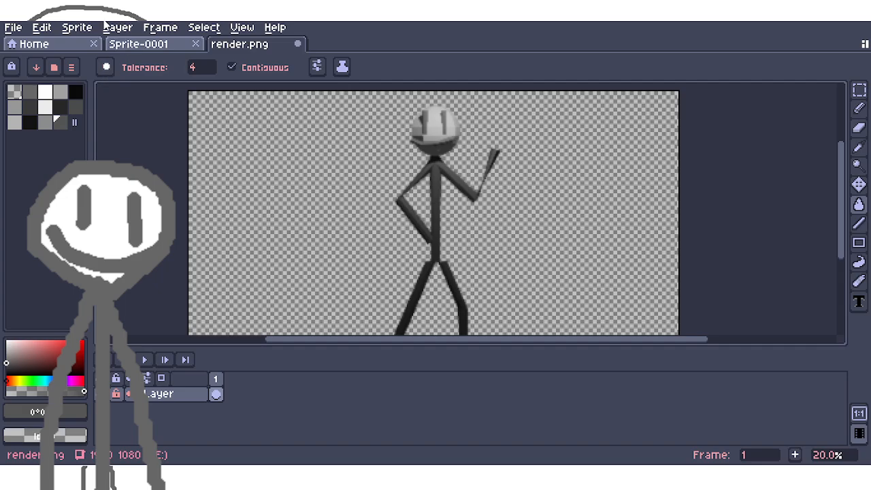
Step: Try converting the sprite to Indexed color mode with the grey palette, inspect the figure and undo the conversion
{"action": "left_click", "coordinate": [77, 29]}
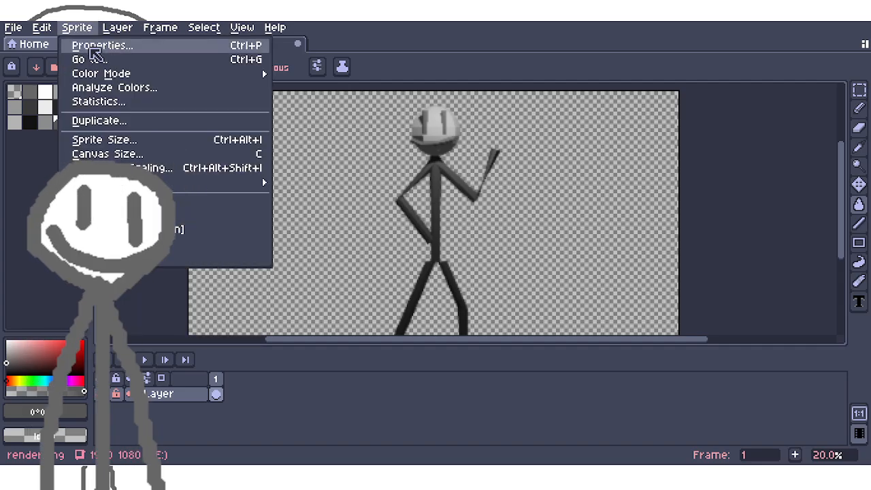
{"action": "mouse_move", "coordinate": [114, 73]}
{"action": "left_click", "coordinate": [310, 101]}
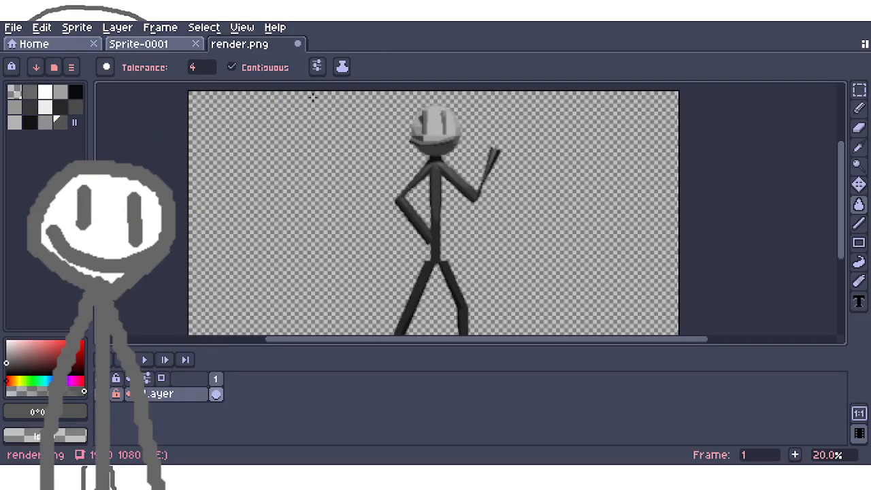
{"action": "key", "text": "1"}
{"action": "scroll", "coordinate": [563, 185], "scroll_direction": "down", "scroll_amount": 5}
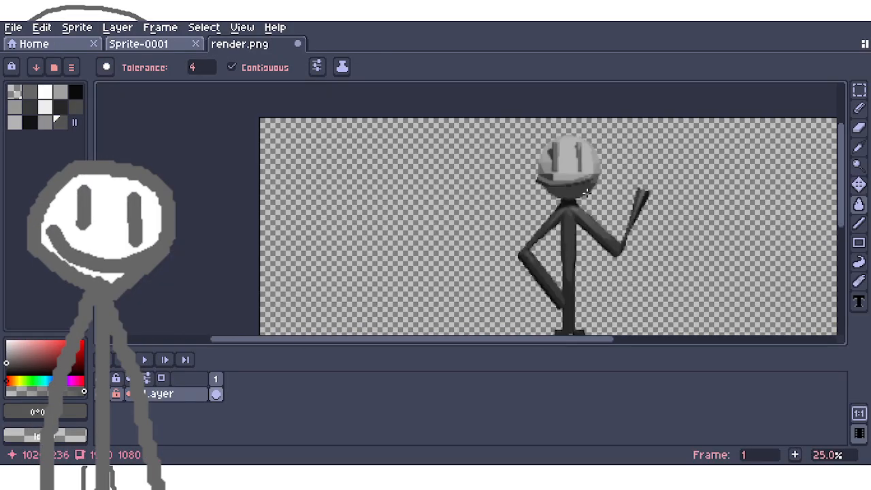
{"action": "scroll", "coordinate": [564, 195], "scroll_direction": "up", "scroll_amount": 5}
{"action": "scroll", "coordinate": [591, 207], "scroll_direction": "down", "scroll_amount": 4}
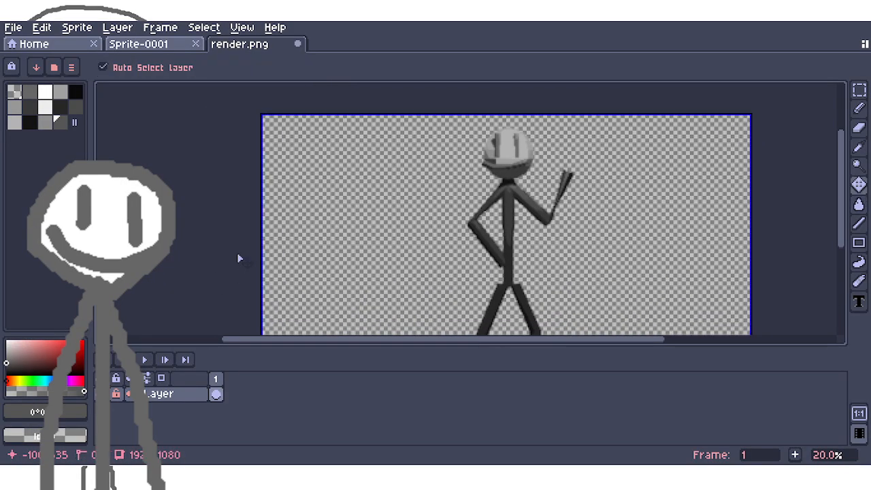
{"action": "key", "text": "ctrl+z"}
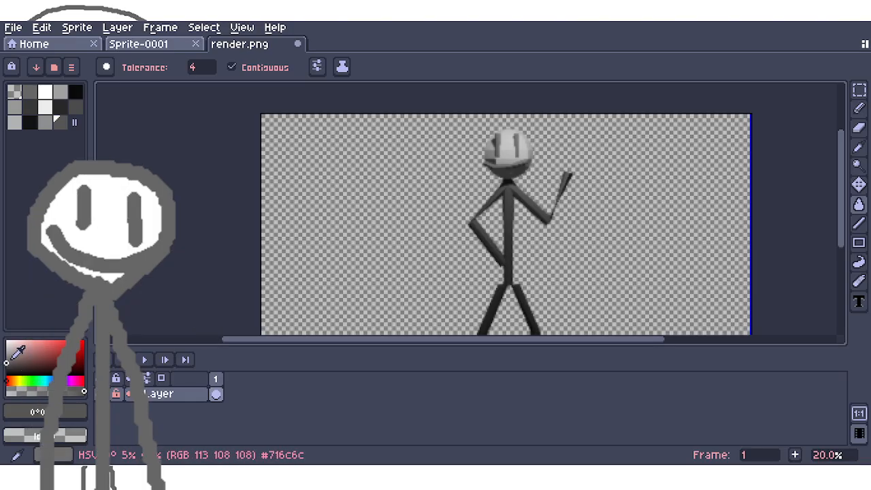
Step: Add the greys #717171 and #e3e3e3, a near-black and another light grey to the palette
{"action": "left_click_drag", "start_coordinate": [16, 366], "coordinate": [7, 360]}
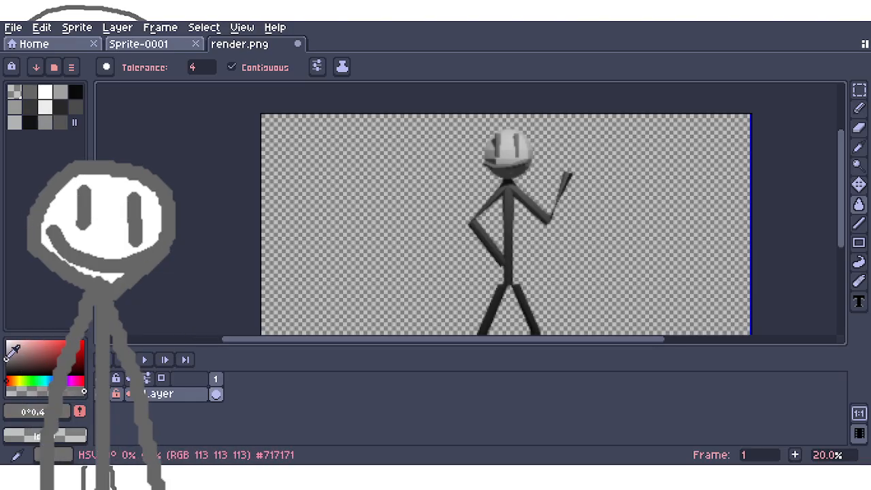
{"action": "left_click", "coordinate": [80, 411]}
{"action": "mouse_move", "coordinate": [9, 356]}
{"action": "left_mouse_down"}
{"action": "mouse_move", "coordinate": [6, 346]}
{"action": "mouse_move", "coordinate": [3, 372]}
{"action": "mouse_move", "coordinate": [3, 345]}
{"action": "left_mouse_up"}
{"action": "left_click", "coordinate": [79, 411]}
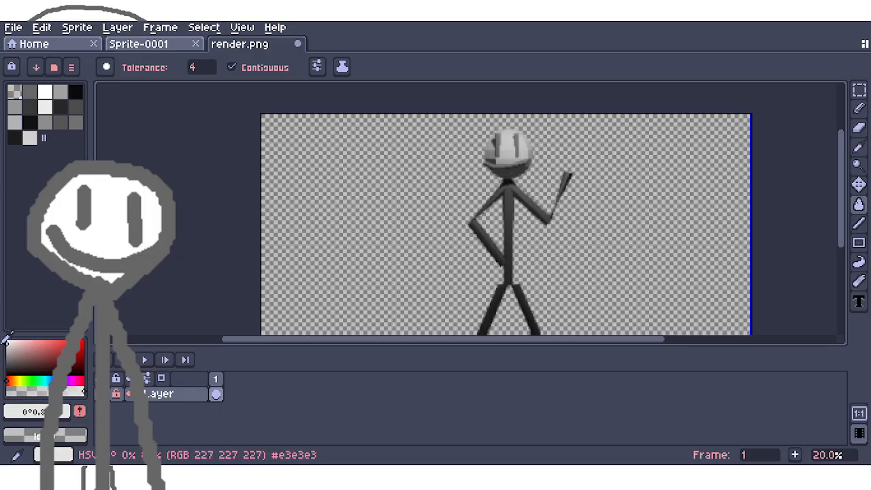
{"action": "left_click", "coordinate": [79, 411]}
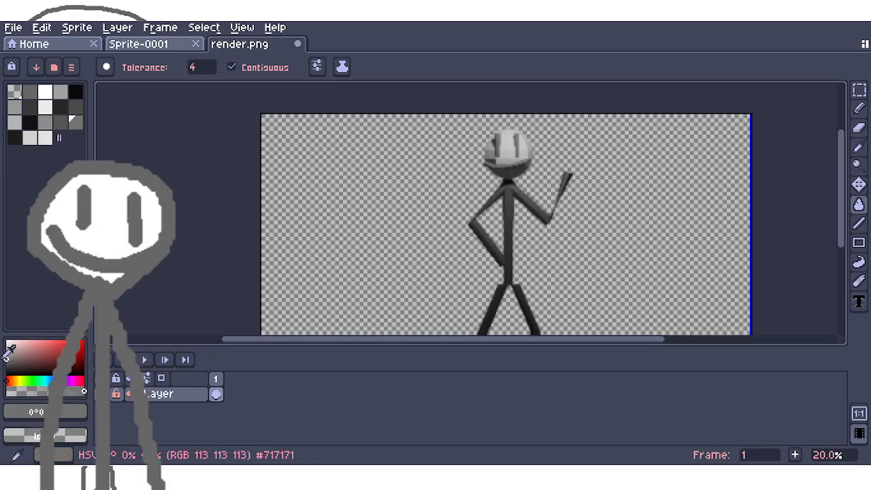
Step: Add two dark greys, a medium grey and the light grey #aaaaaa to the palette
{"action": "left_click_drag", "start_coordinate": [9, 351], "coordinate": [7, 358]}
{"action": "left_click_drag", "start_coordinate": [9, 359], "coordinate": [7, 346]}
{"action": "left_click", "coordinate": [4, 367]}
{"action": "left_click", "coordinate": [78, 414]}
{"action": "left_click", "coordinate": [79, 412]}
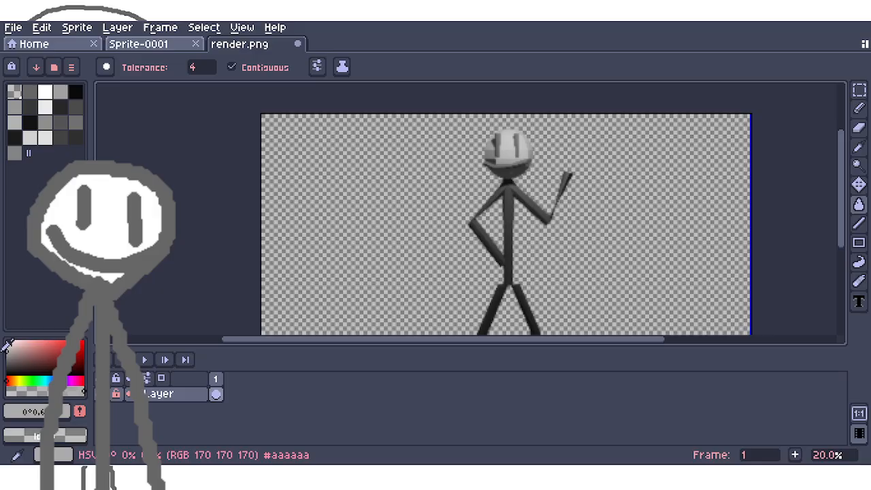
{"action": "left_click", "coordinate": [79, 411]}
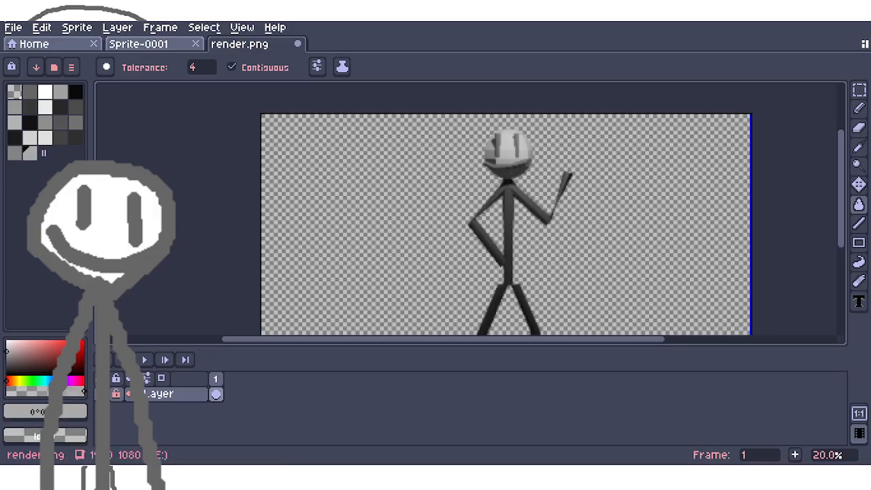
Step: Convert the render.png sprite to Indexed color mode with the extended grey palette and inspect the whole figure
{"action": "left_click", "coordinate": [81, 28]}
{"action": "mouse_move", "coordinate": [262, 73]}
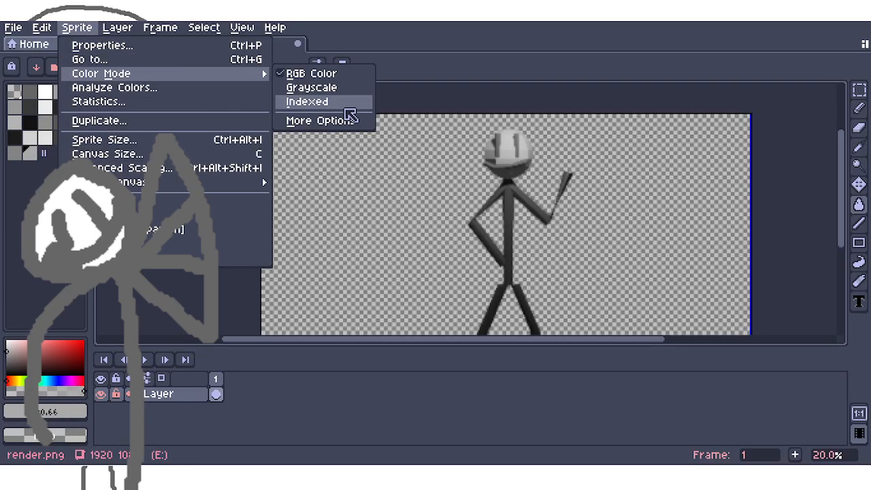
{"action": "left_click", "coordinate": [331, 105]}
{"action": "scroll", "coordinate": [552, 173], "scroll_direction": "up", "scroll_amount": 5}
{"action": "scroll", "coordinate": [552, 173], "scroll_direction": "down", "scroll_amount": 2}
{"action": "scroll", "coordinate": [535, 175], "scroll_direction": "down", "scroll_amount": 1}
{"action": "middle_click_drag", "start_coordinate": [518, 179], "coordinate": [509, 164]}
{"action": "scroll", "coordinate": [492, 192], "scroll_direction": "down", "scroll_amount": 1}
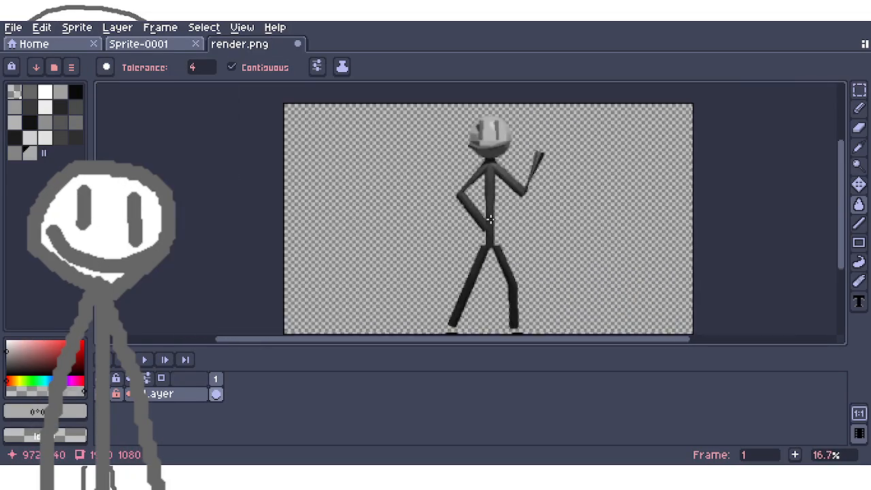
Step: Export the converted sprite as renderfunny.png at its full canvas area, choosing the output location for the file
{"action": "left_click", "coordinate": [13, 28]}
{"action": "mouse_move", "coordinate": [77, 156]}
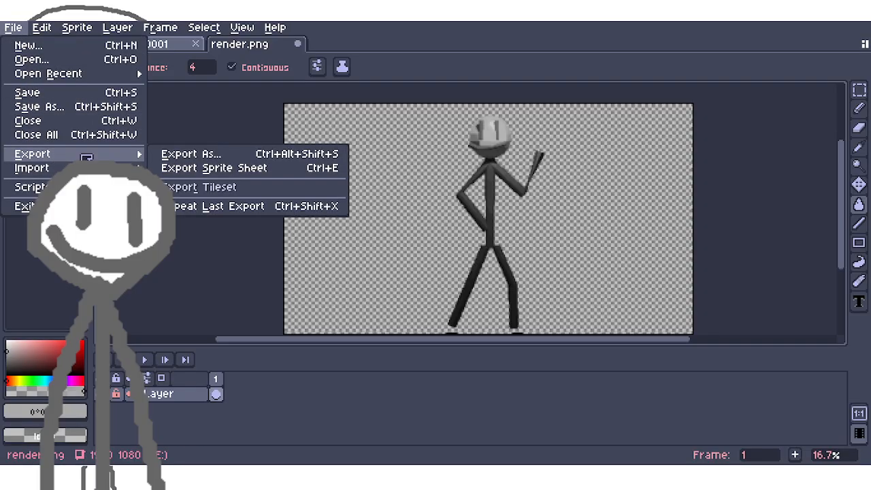
{"action": "left_click", "coordinate": [201, 159]}
{"action": "left_click_drag", "start_coordinate": [204, 53], "coordinate": [91, 87]}
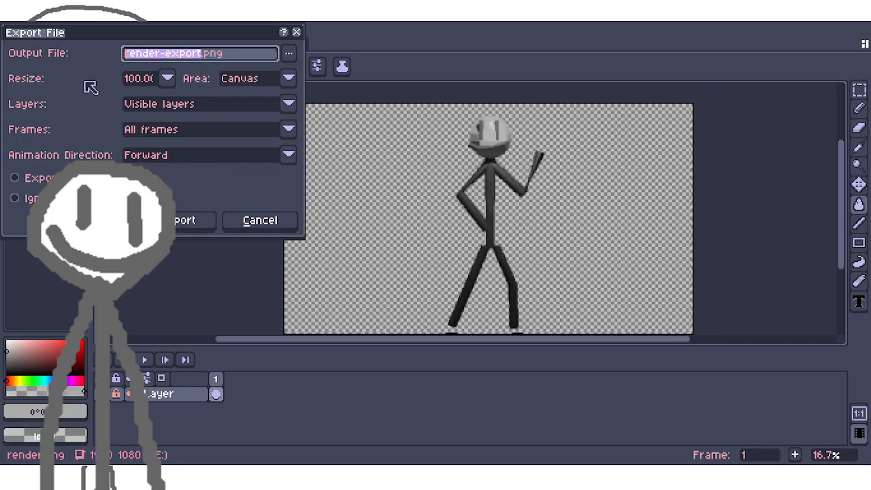
{"action": "type", "text": "renderfu"}
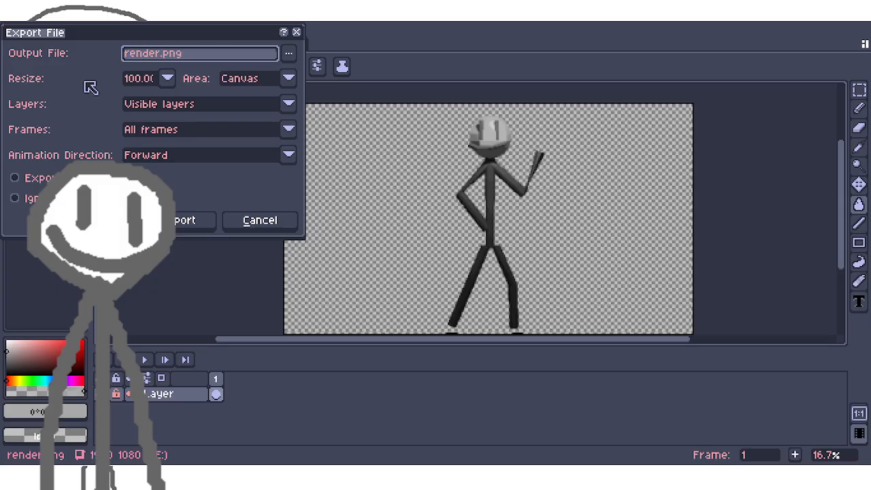
{"action": "type", "text": "nny"}
{"action": "left_click", "coordinate": [276, 51]}
{"action": "left_click", "coordinate": [288, 53]}
{"action": "left_click", "coordinate": [290, 55]}
{"action": "left_click", "coordinate": [289, 55]}
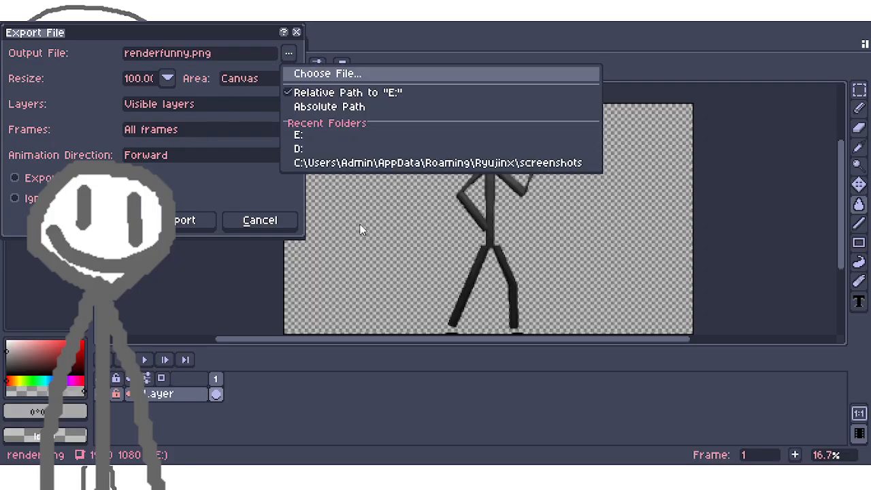
{"action": "left_click", "coordinate": [465, 333]}
{"action": "left_click", "coordinate": [187, 219]}
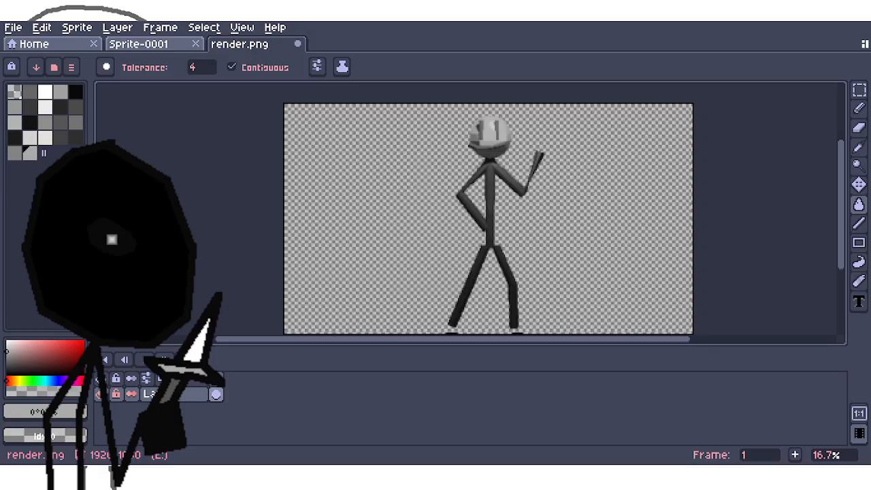
Step: Quit the pixel editor
{"action": "key", "text": "ctrl+q"}
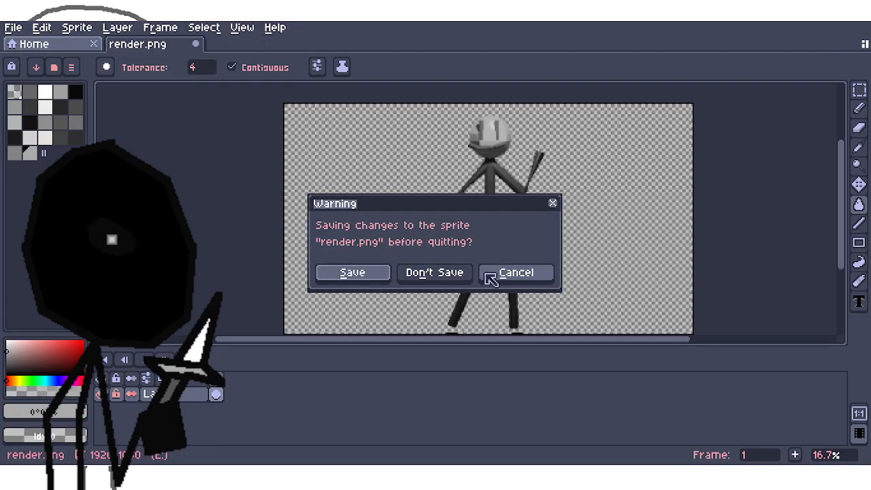